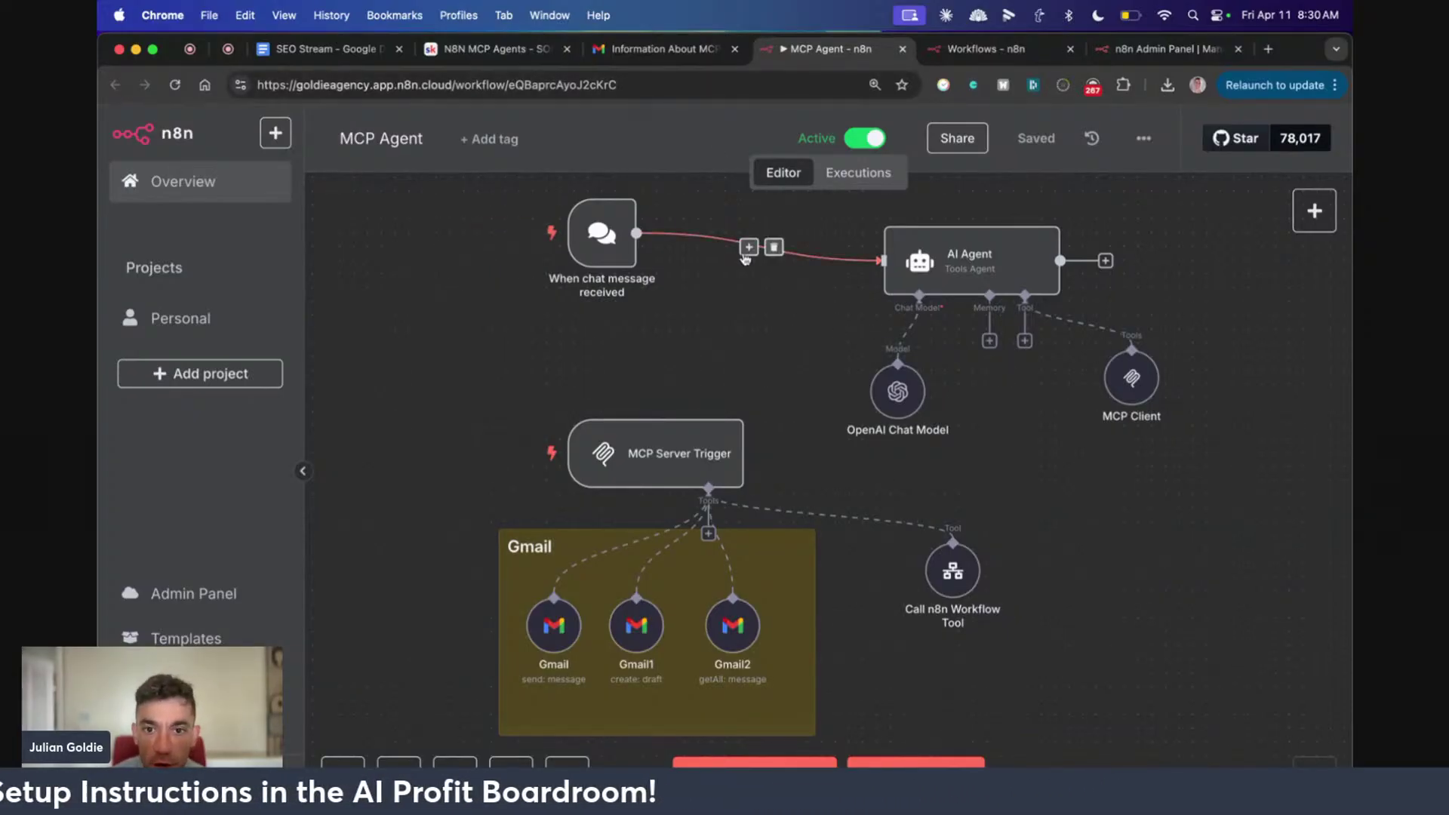
Frame the MCP Server Trigger and its three Gmail tools on the canvas, then switch to Claude Desktop
scroll(812, 468, "down", 2)
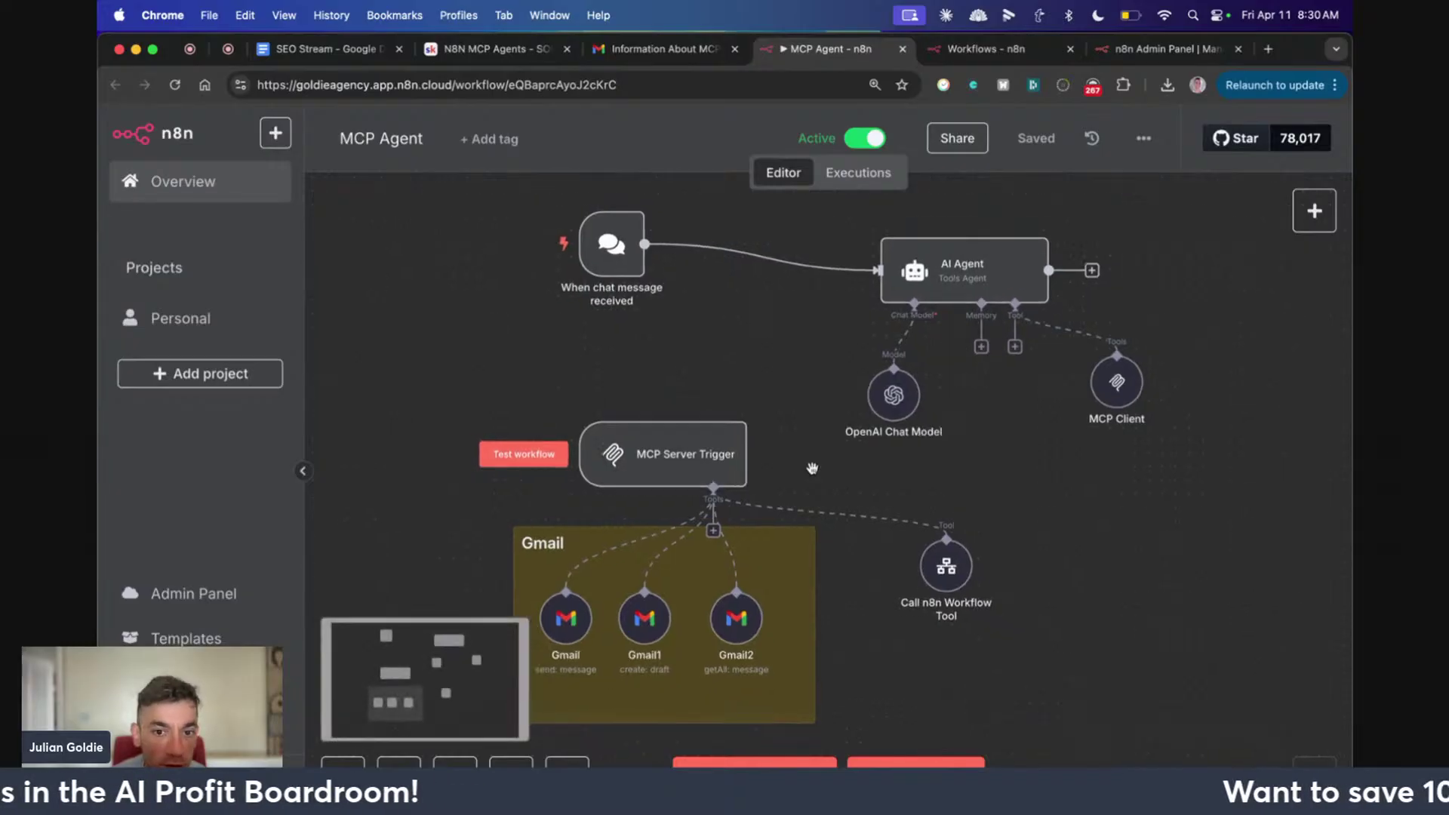
left_click_drag(1048, 460, 906, 455)
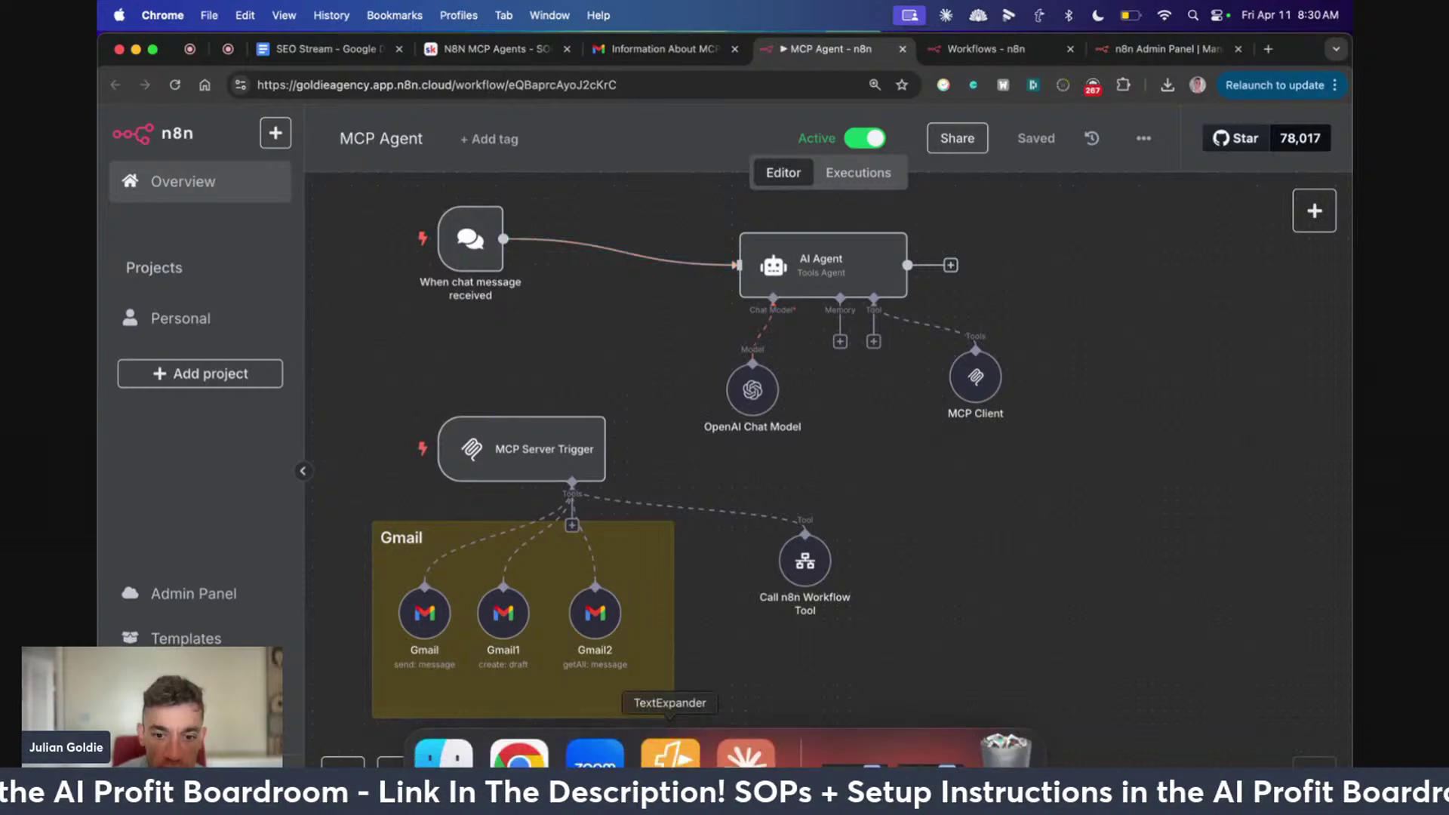
left_click(745, 755)
Open the Inquiry About MCP Servers chat and expand the 'Gmail from n8n (local)' result
scroll(590, 386, "up", 5)
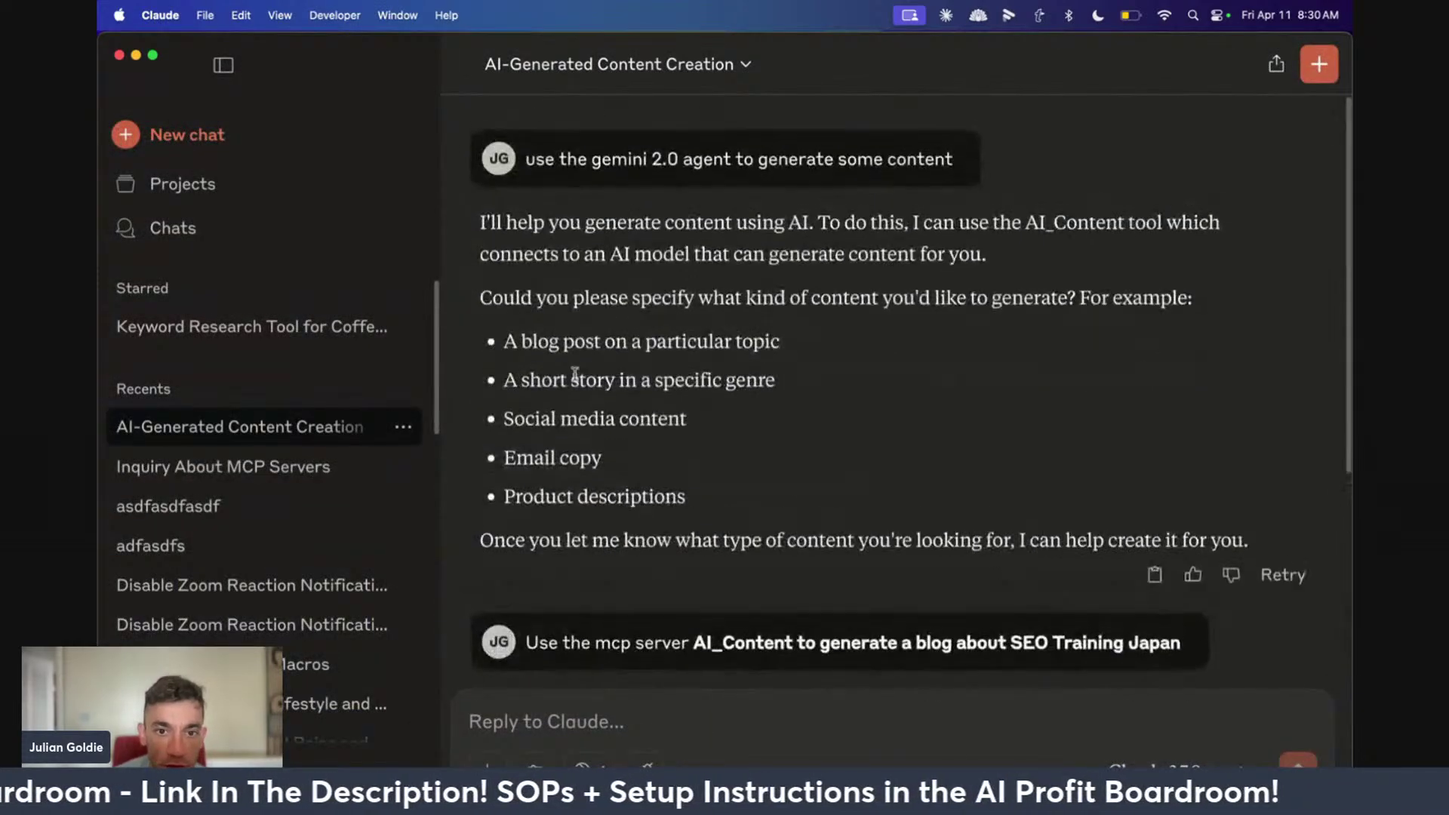
left_click(260, 466)
scroll(597, 438, "up", 10)
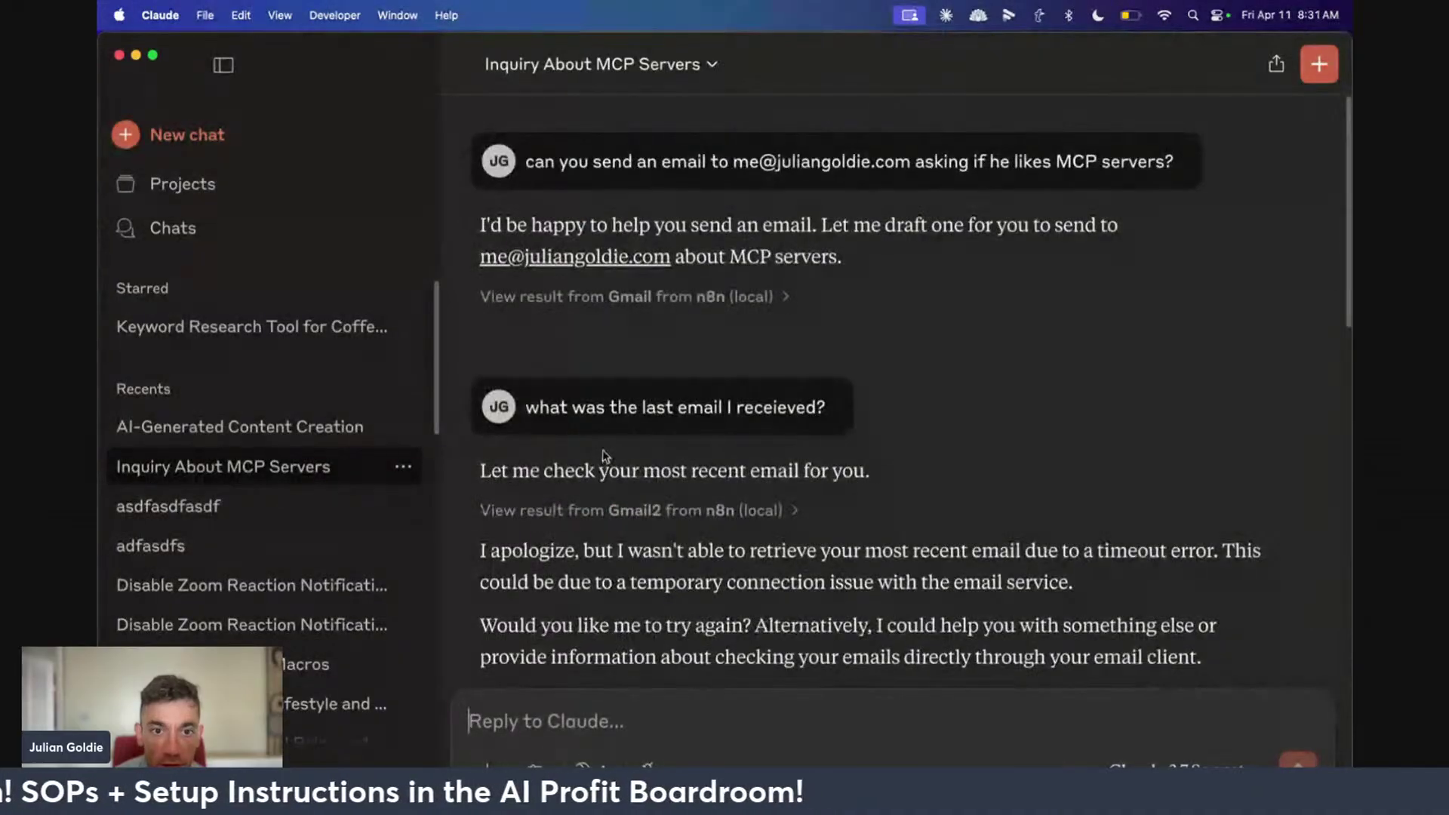
left_click(709, 296)
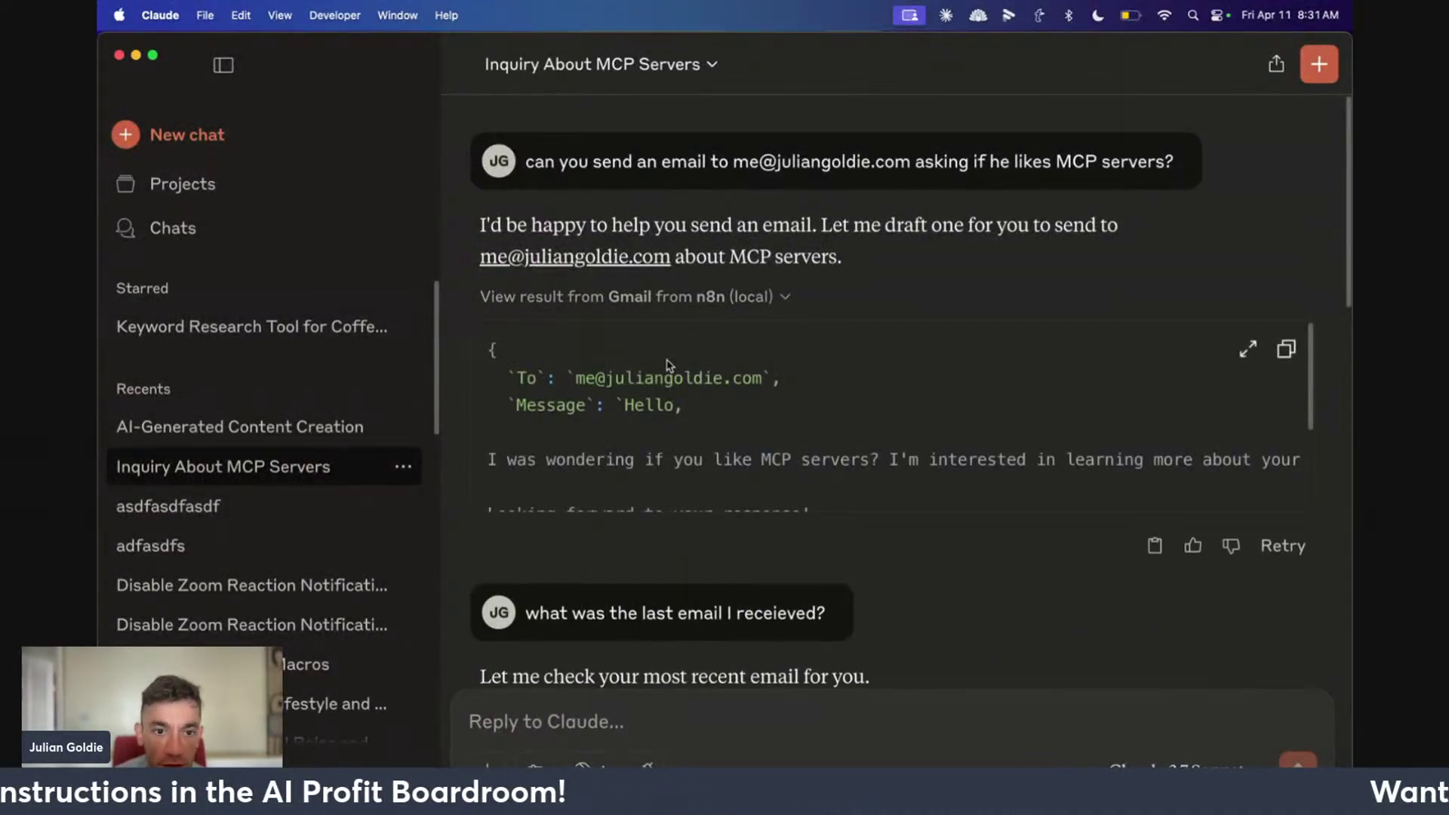
Review the drafted email payload, highlight the line showing Gmail ran from n8n, and return to Chrome
scroll(637, 394, "down", 3)
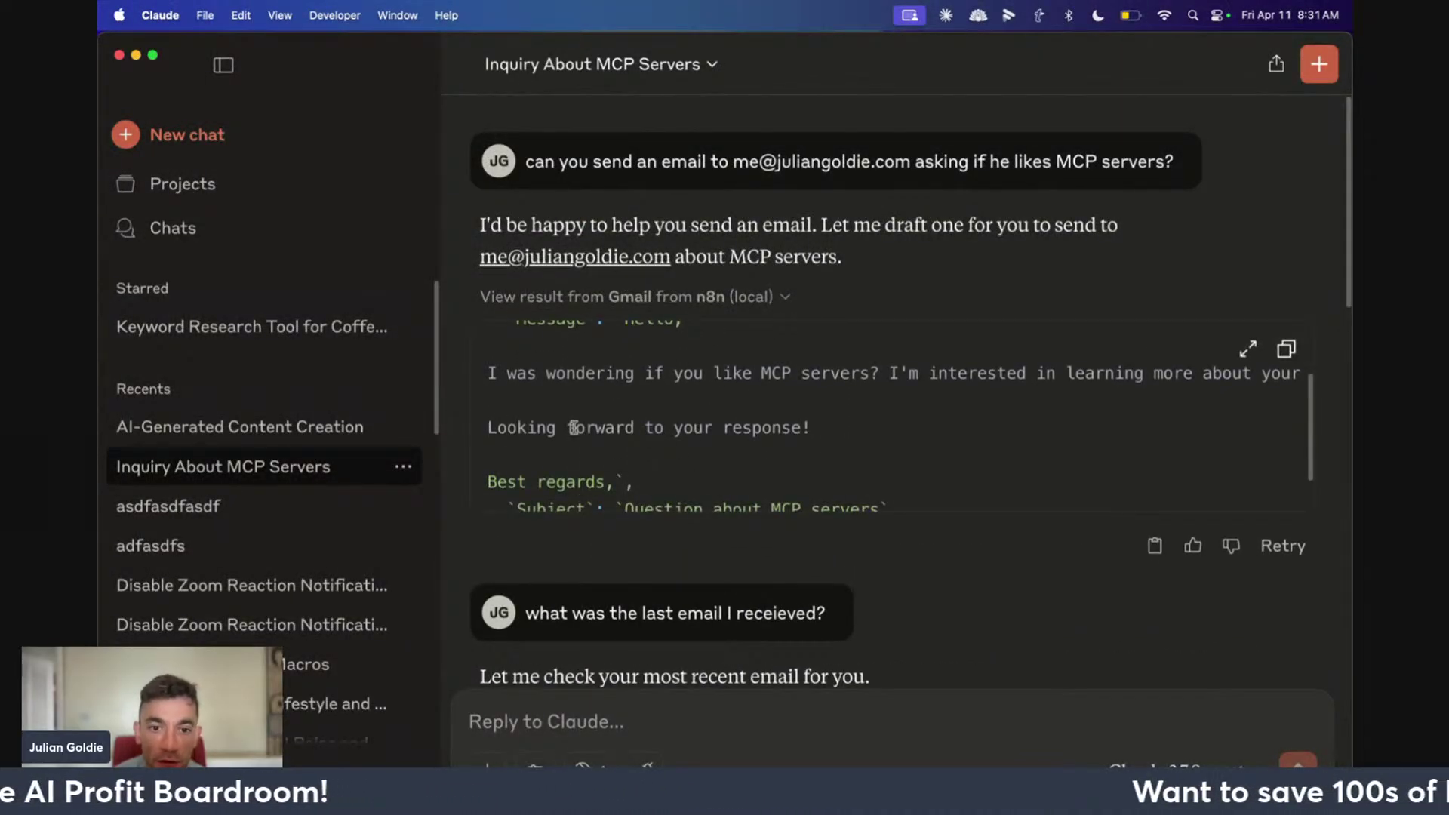
scroll(574, 427, "down", 5)
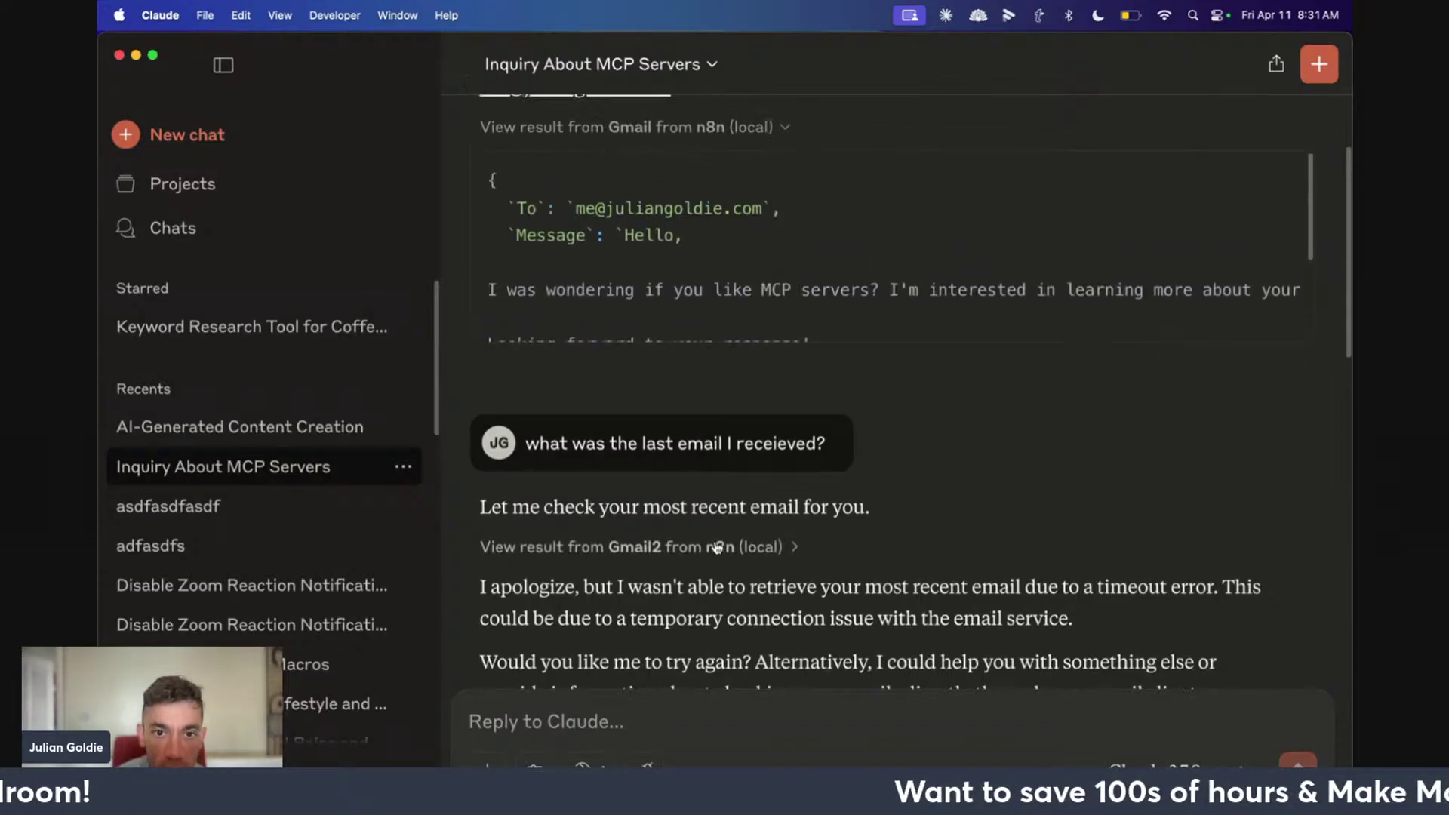
scroll(717, 547, "up", 5)
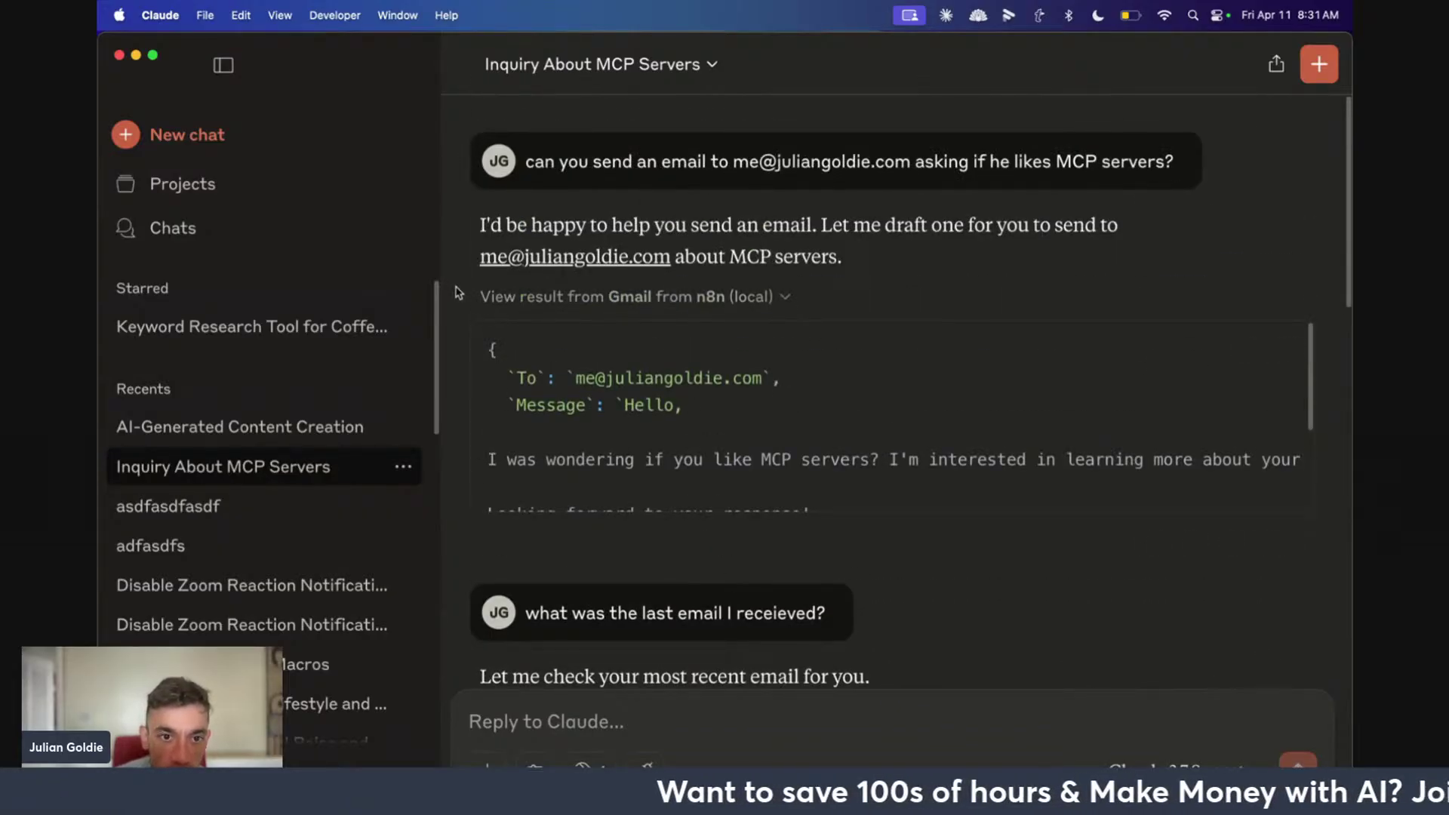
left_click_drag(455, 293, 788, 300)
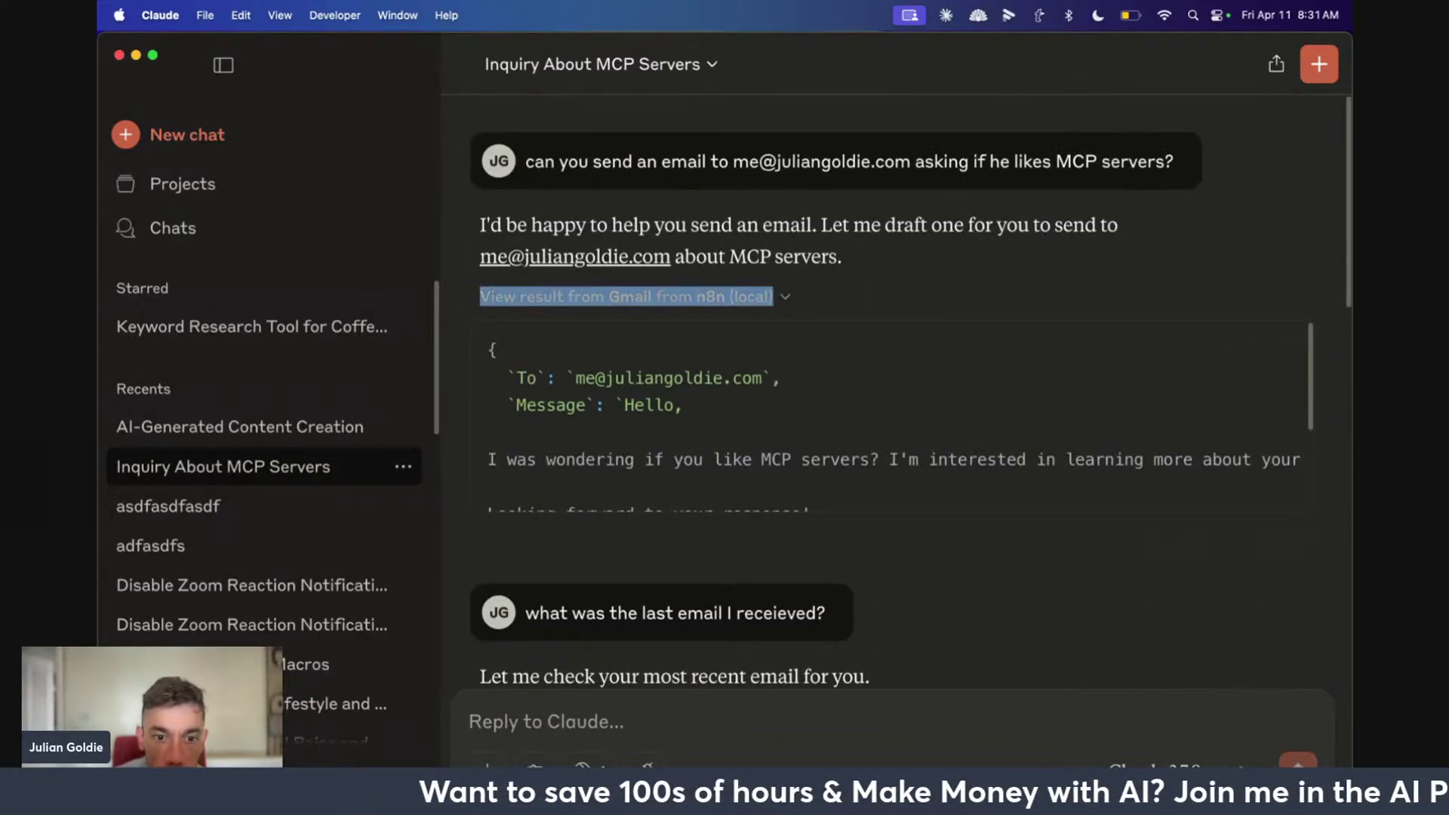
mouse_move(594, 762)
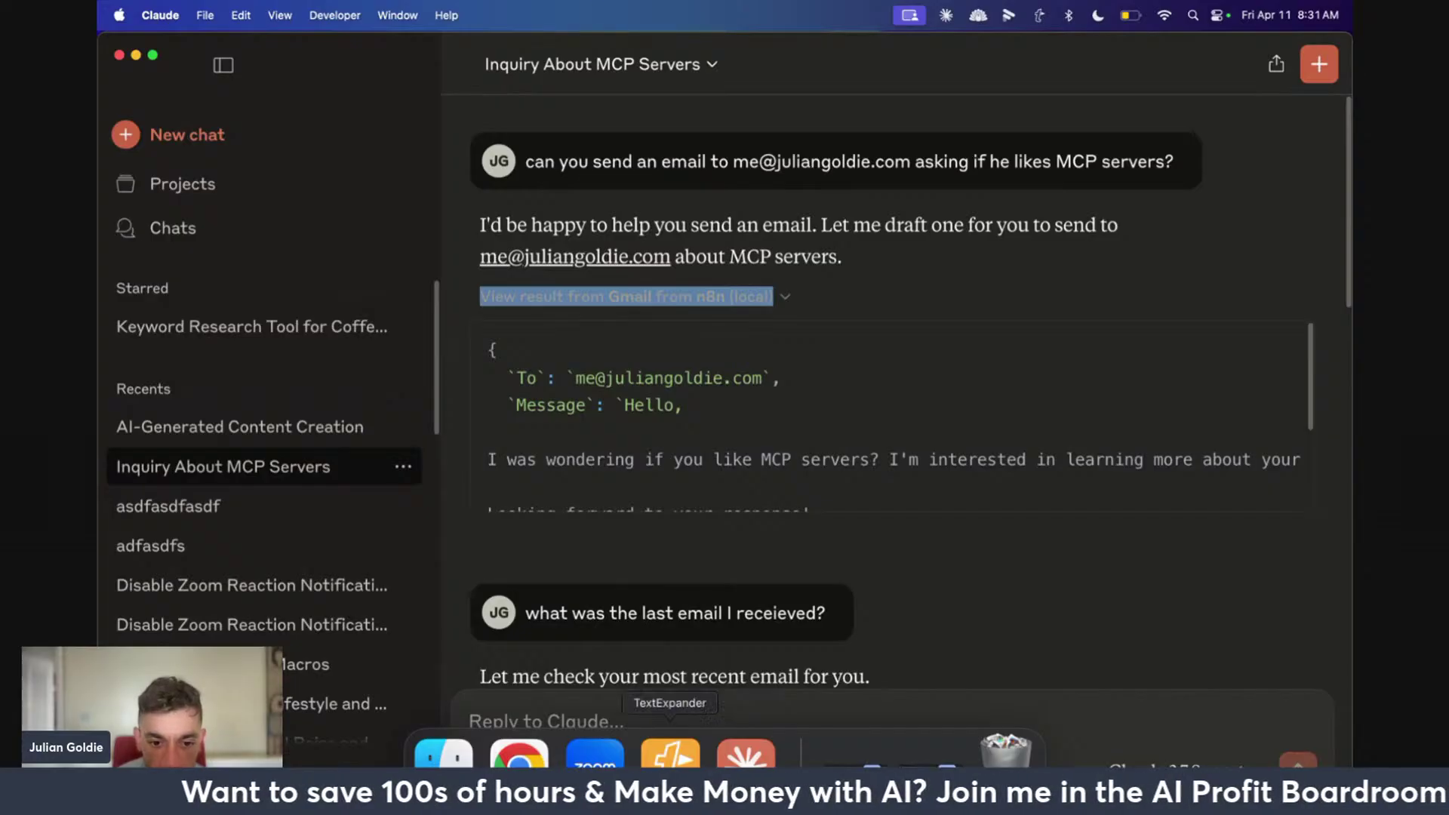
left_click(519, 758)
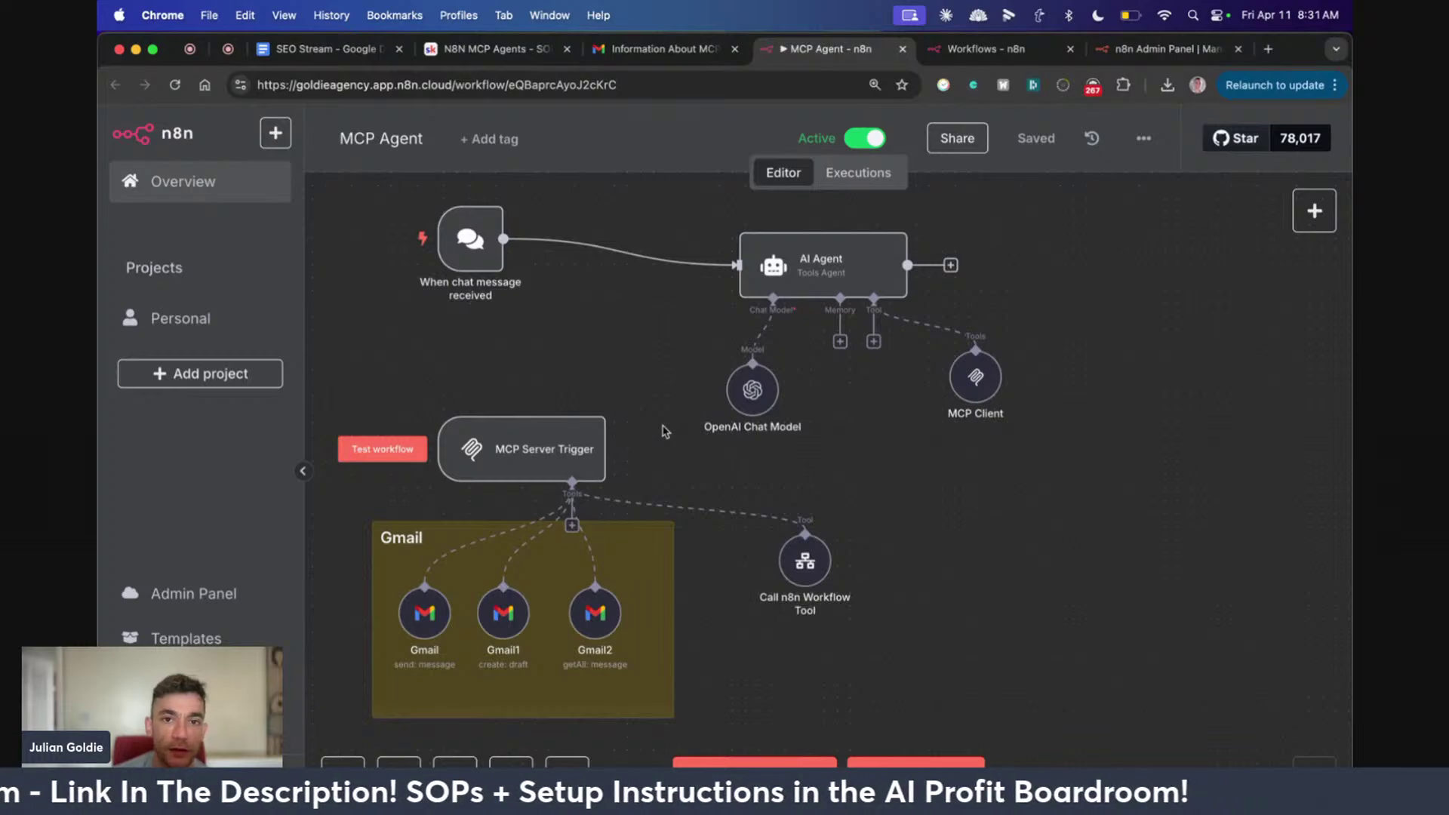
Open the sent Information About MCP Servers email in Gmail and select its body paragraph
left_click(664, 48)
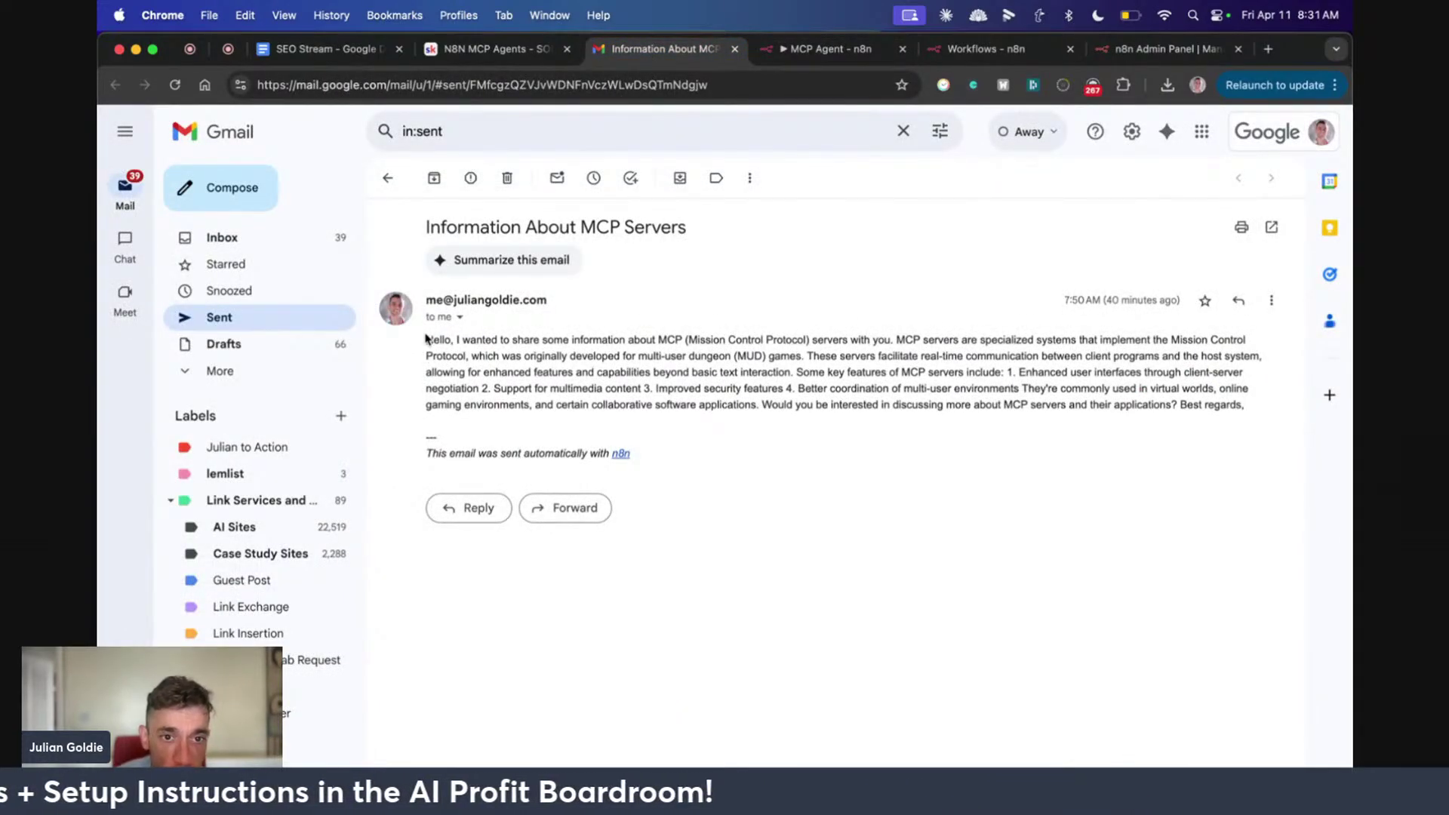
left_click_drag(426, 339, 664, 355)
left_click(926, 350)
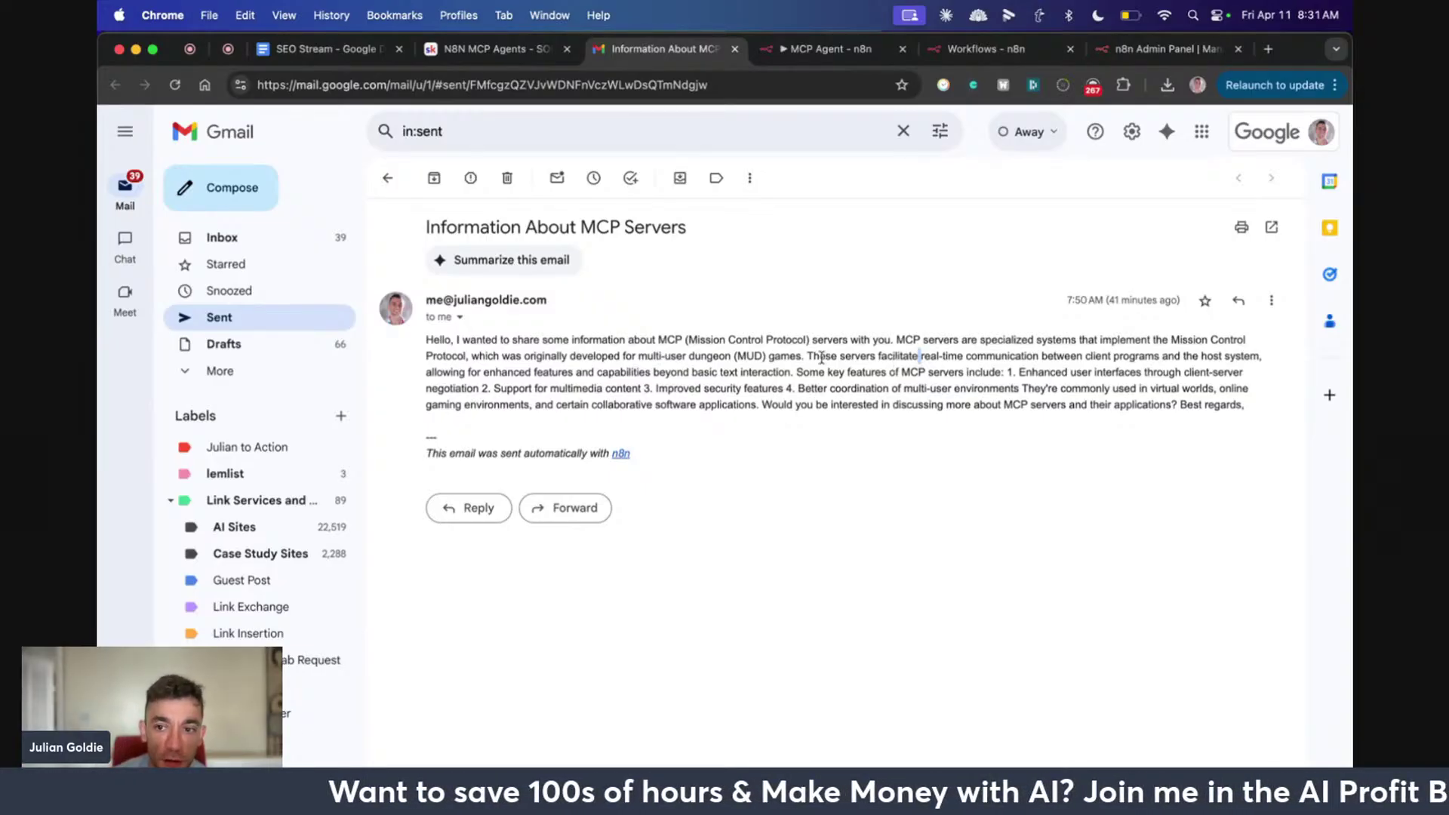
triple_click(772, 375)
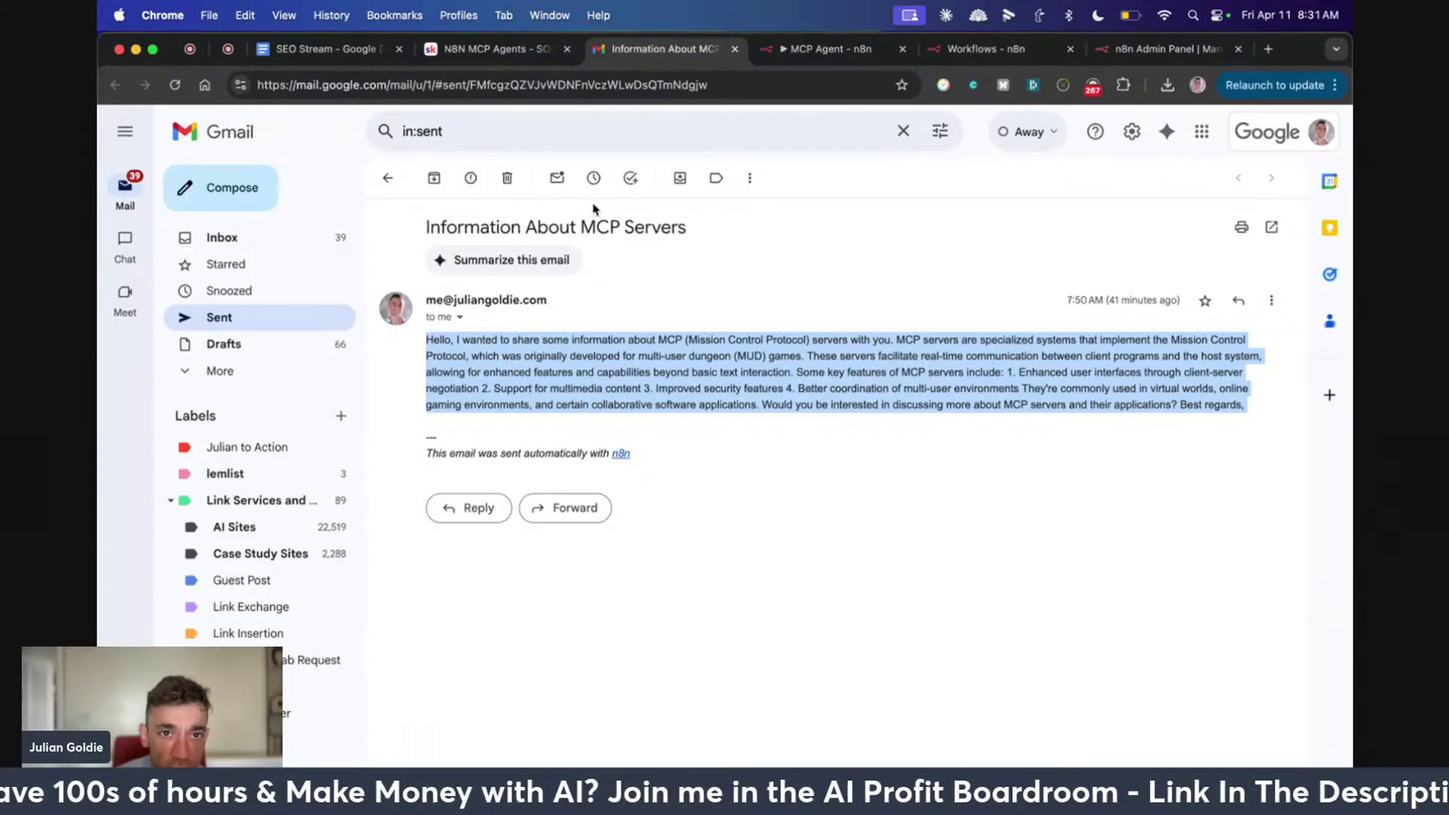
Glance at the N8N MCP Agents SOP notes tab, then move on to the StreamYard live studio
left_click(531, 54)
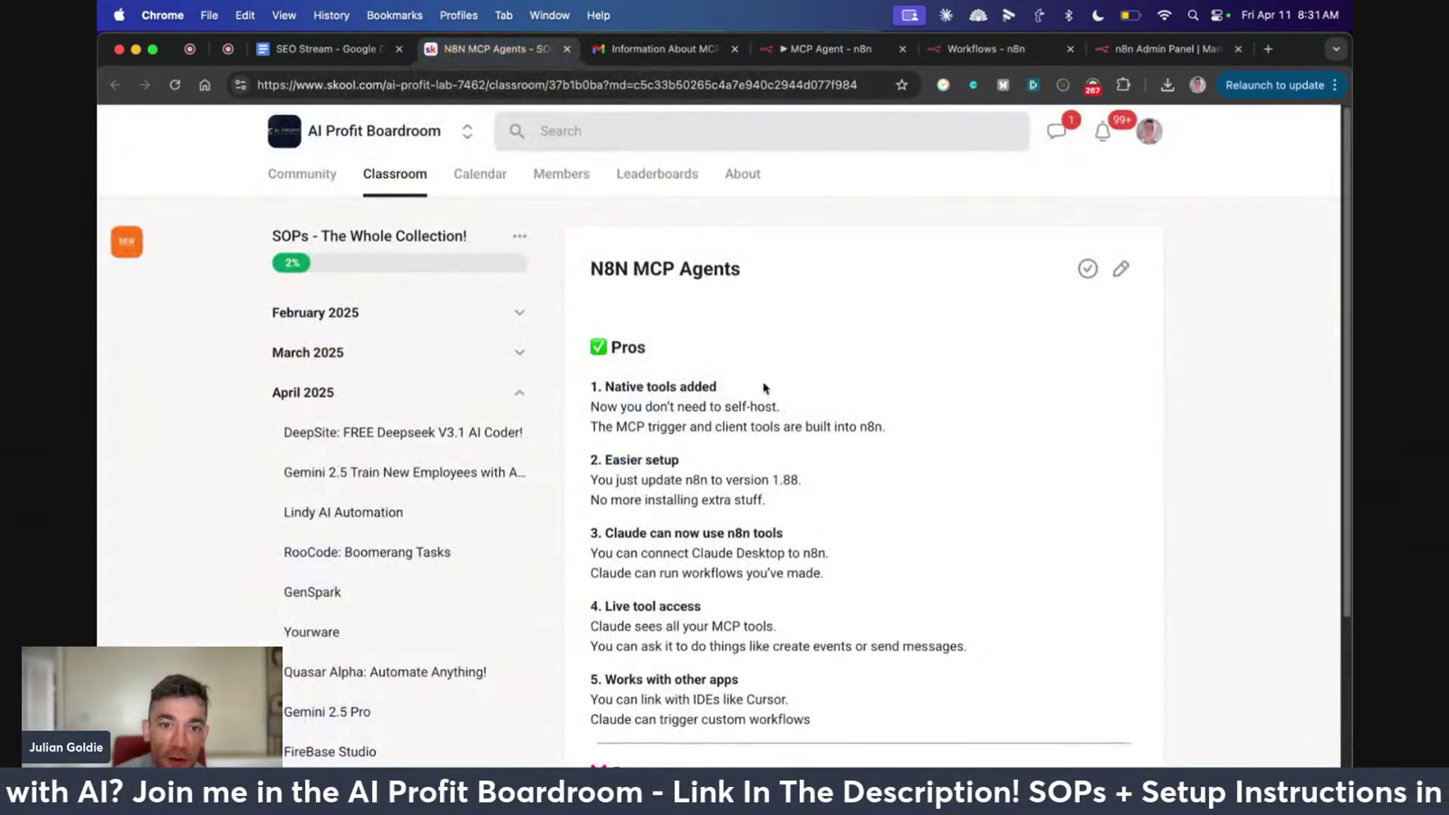
key("ctrl+Tab")
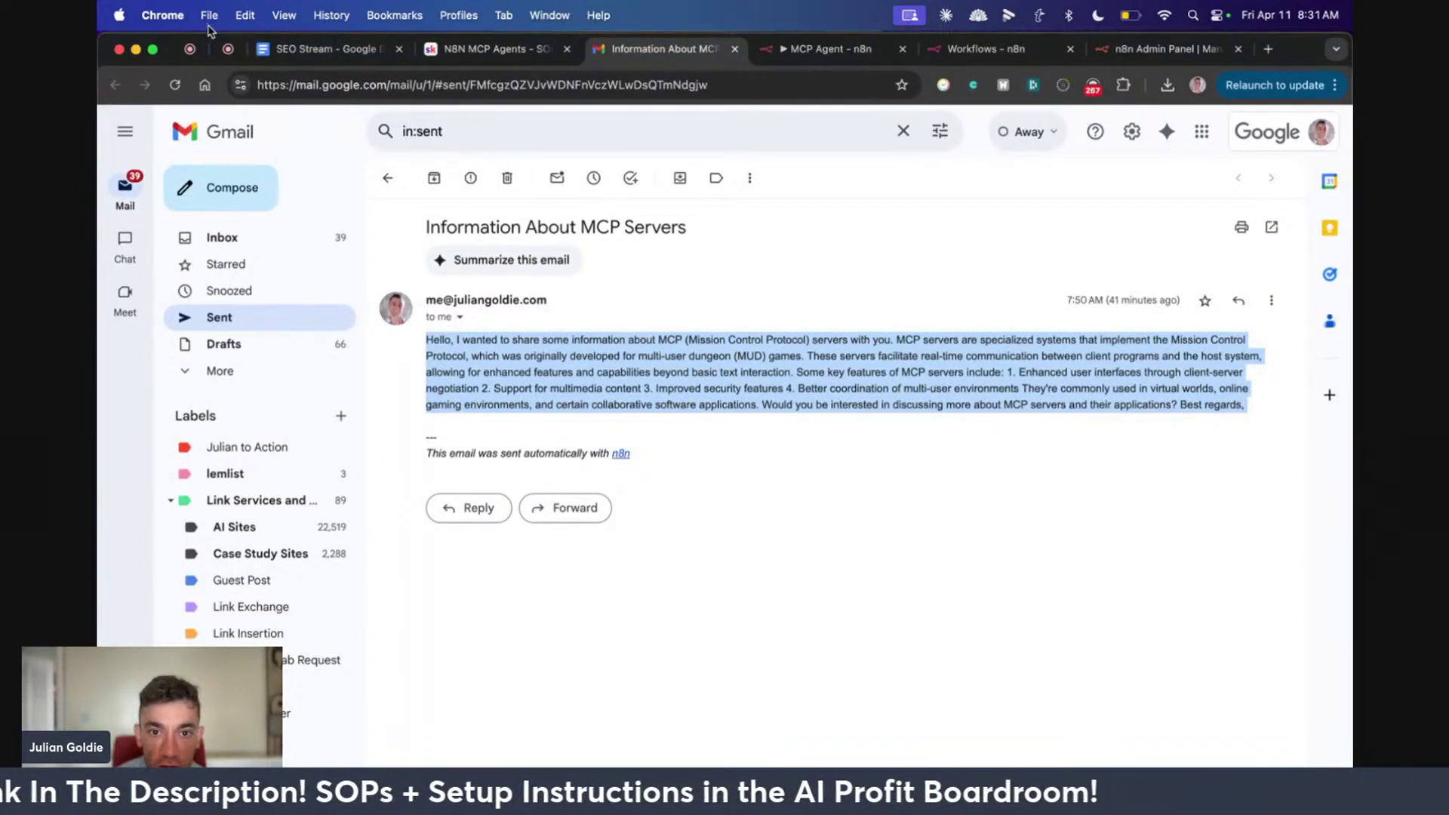
left_click(204, 54)
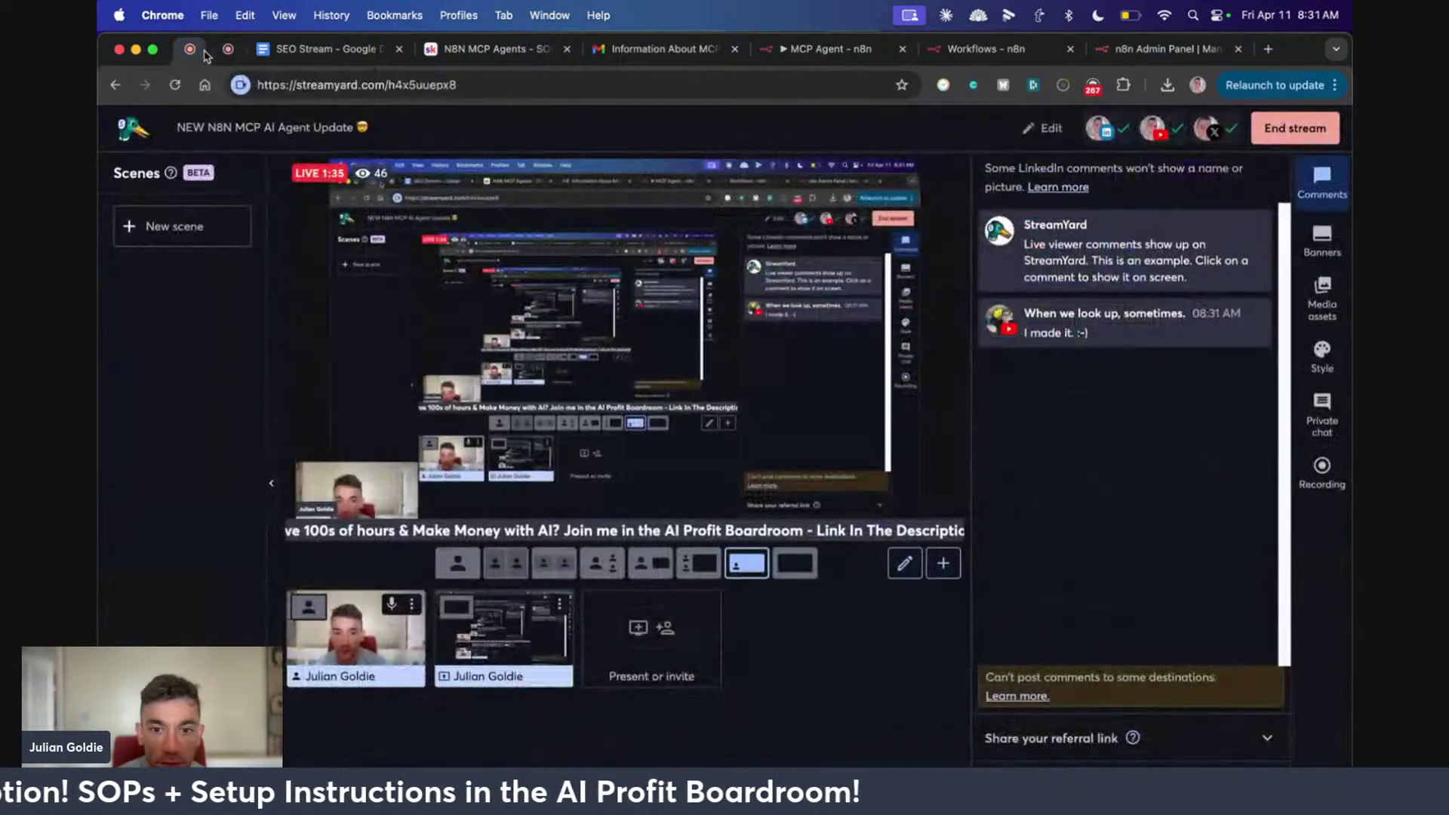
Back in the MCP Agent workflow, open the MCP Server Trigger to check its MCP URL, then close it
left_click(667, 50)
left_click(833, 51)
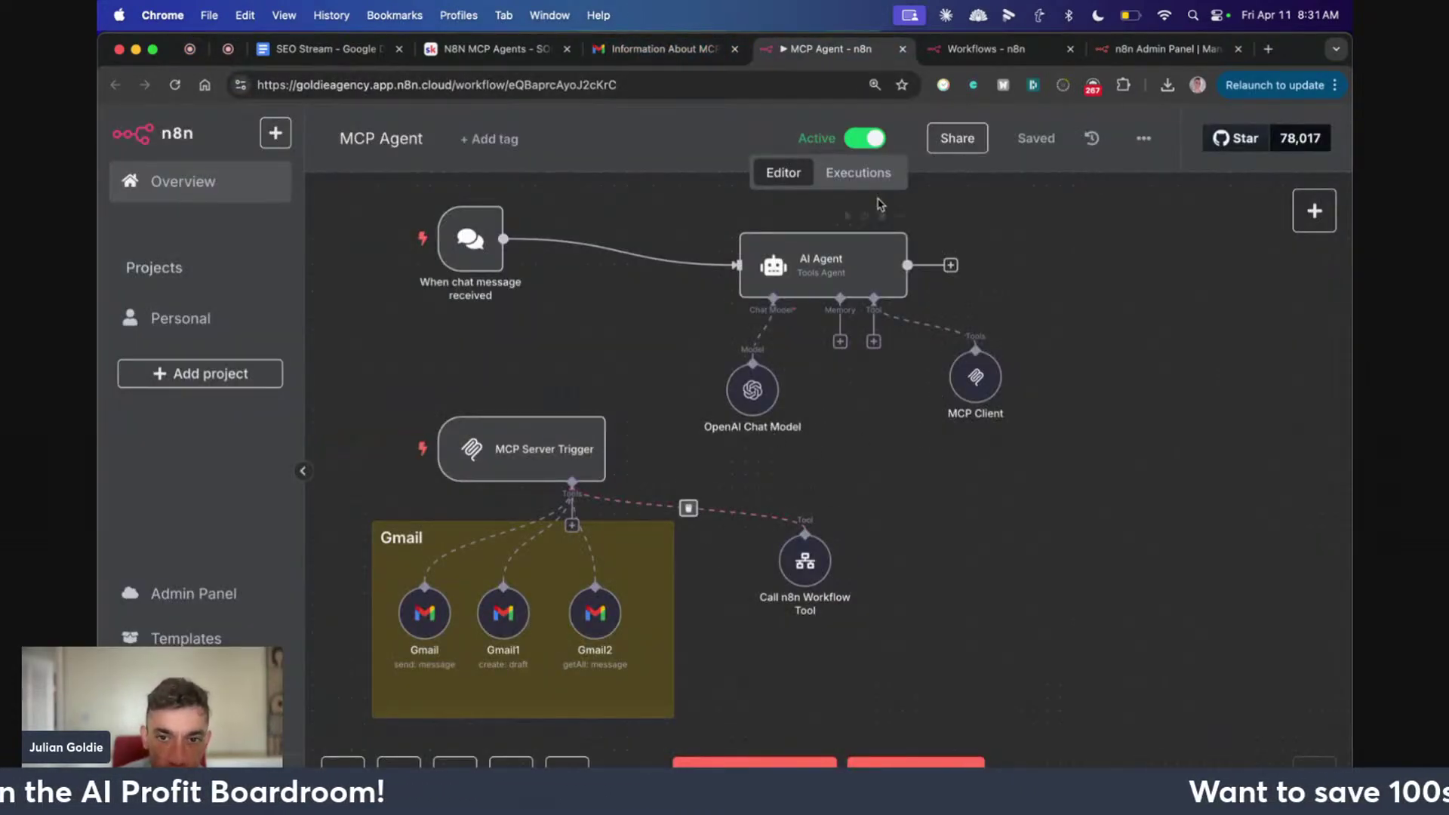
mouse_move(869, 230)
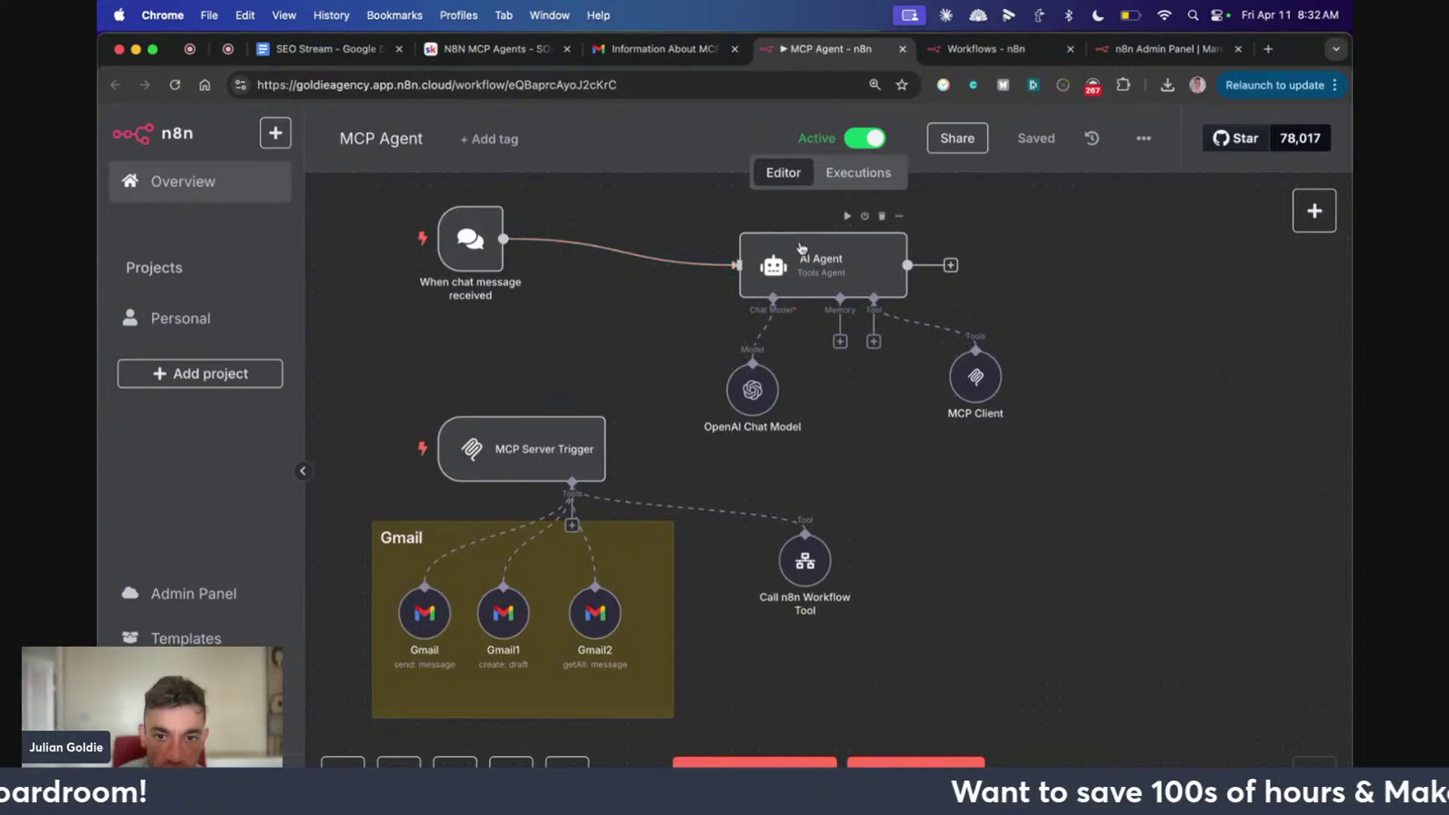
mouse_move(998, 374)
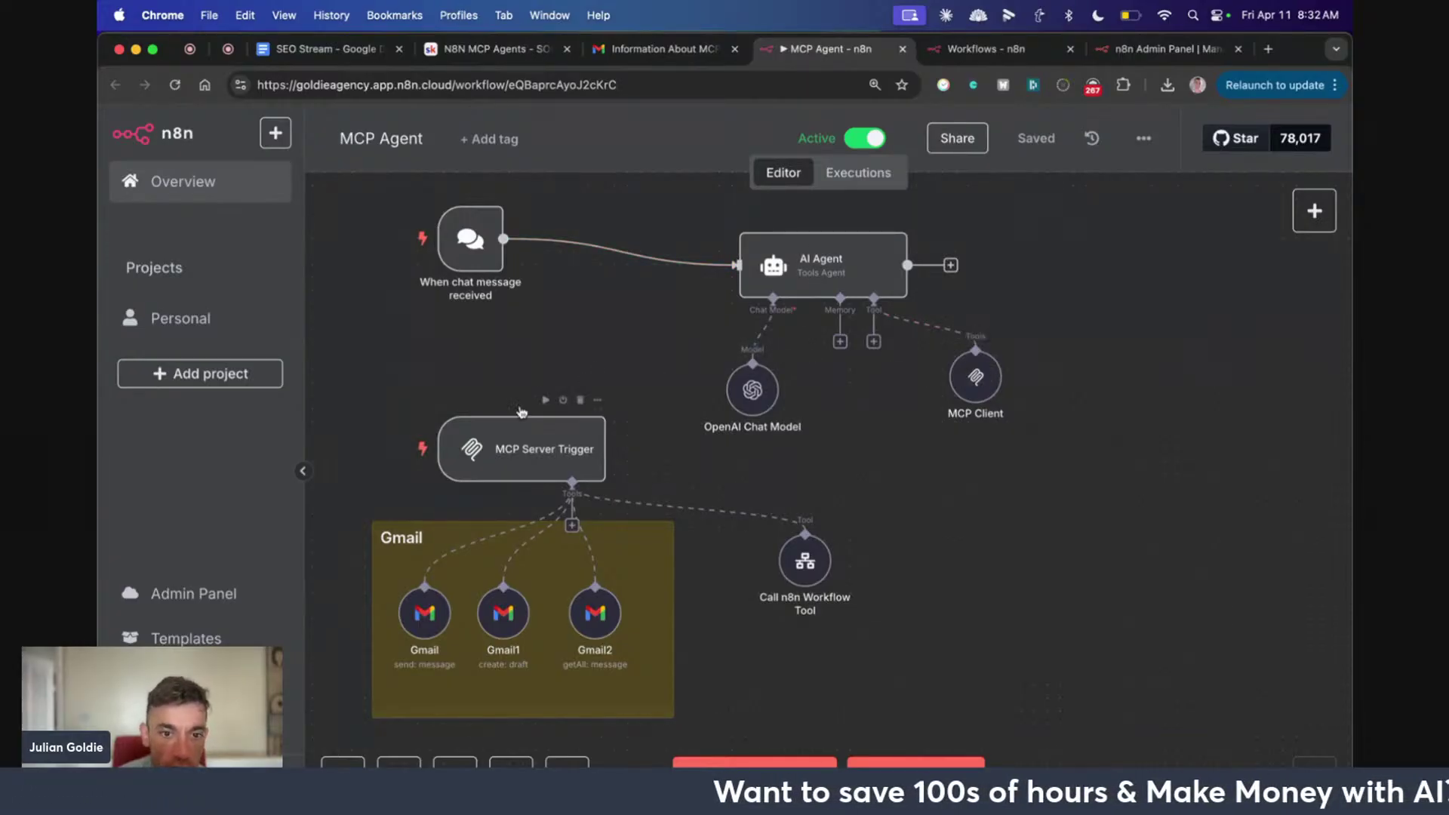
mouse_move(525, 469)
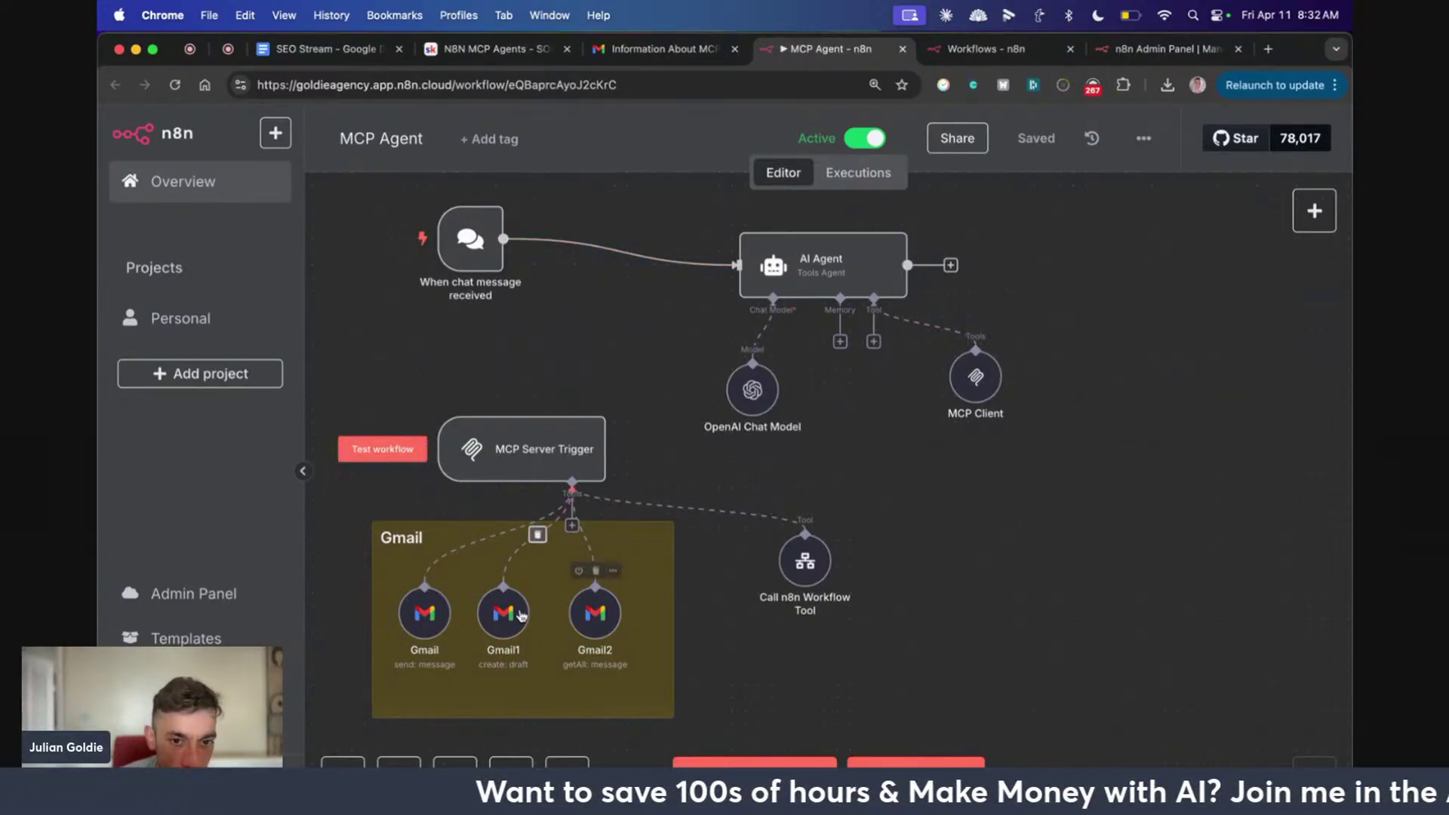
double_click(524, 466)
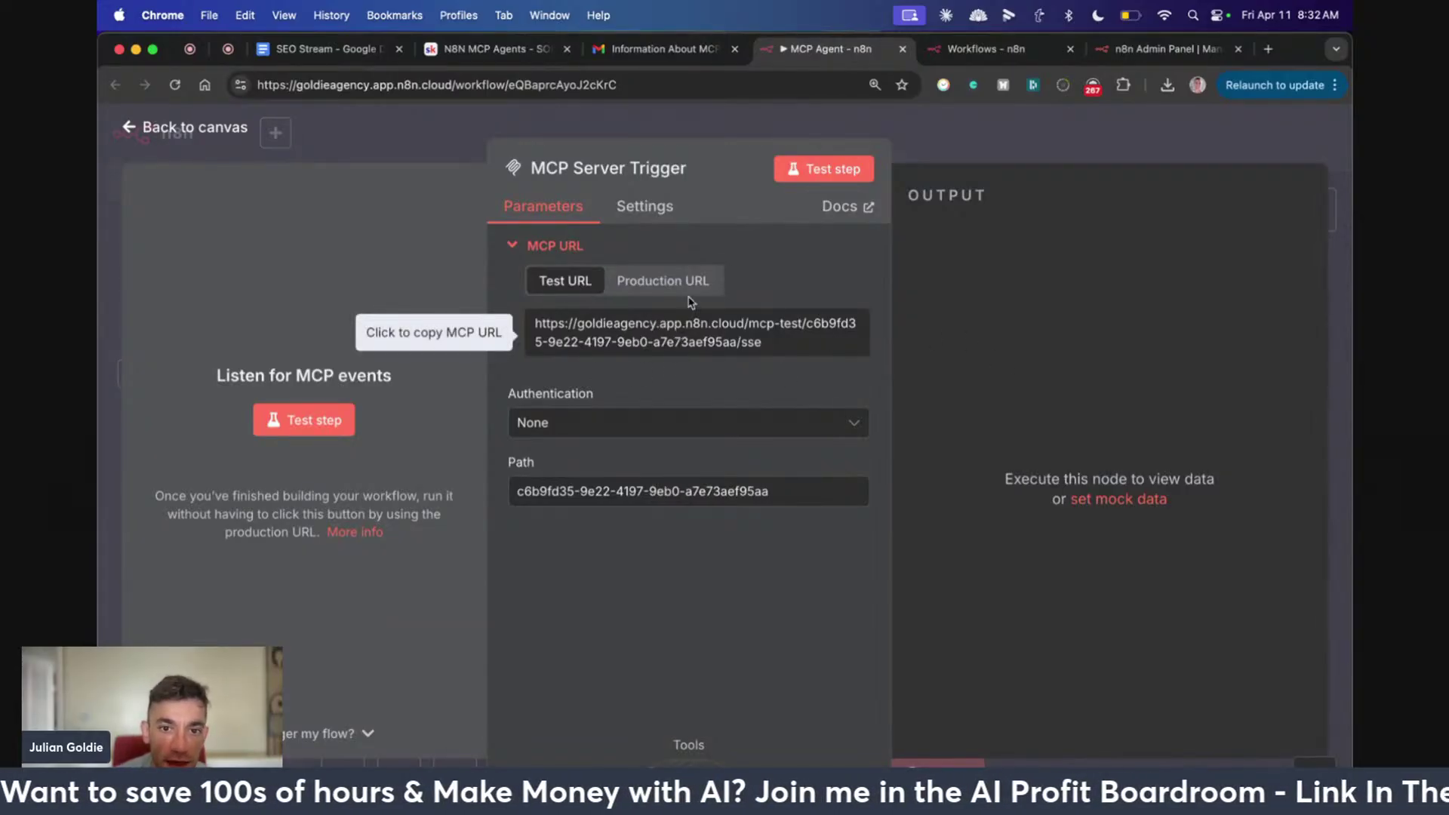
key("Escape")
scroll(731, 480, "down", 1)
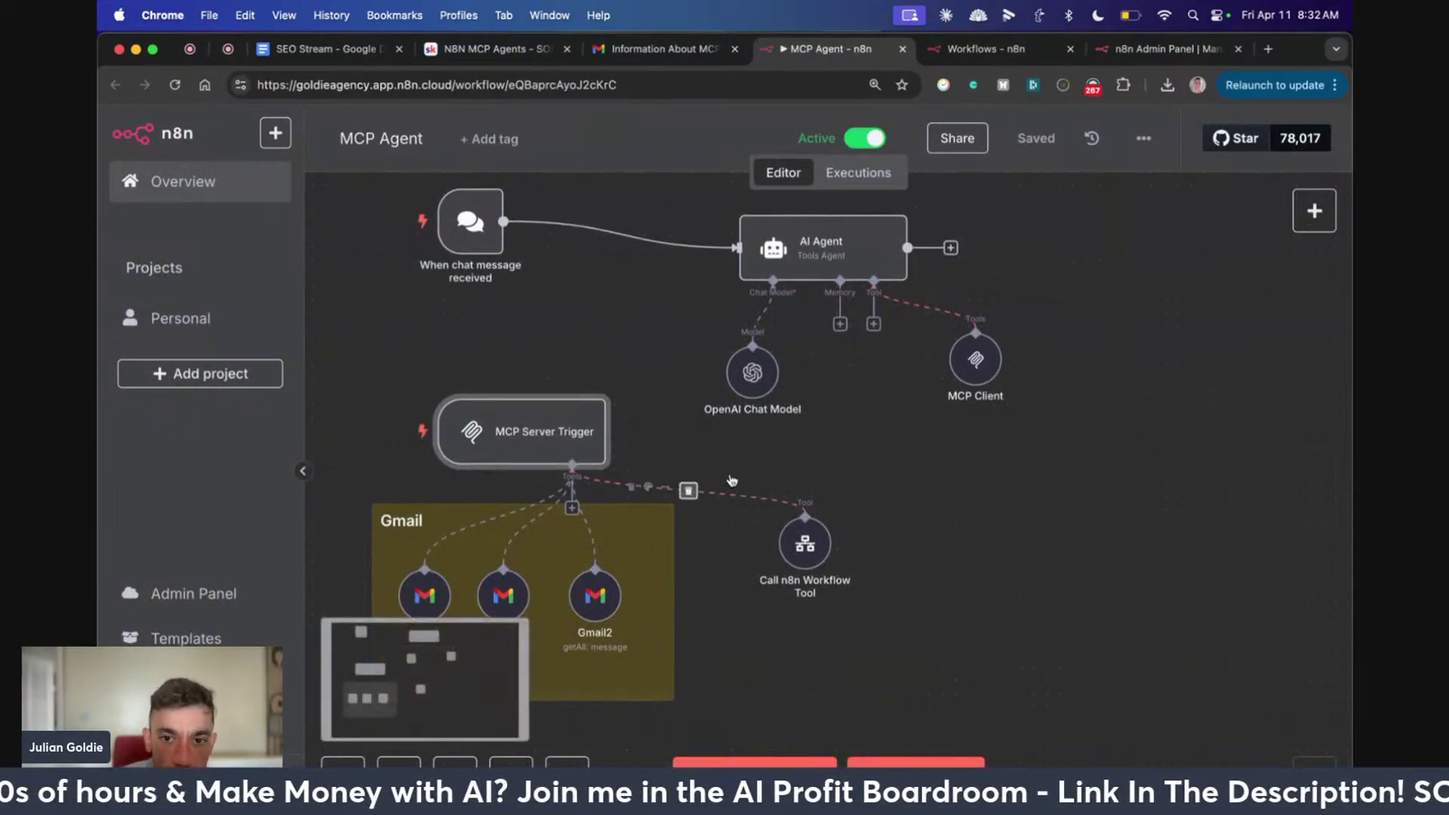
scroll(805, 468, "down", 2)
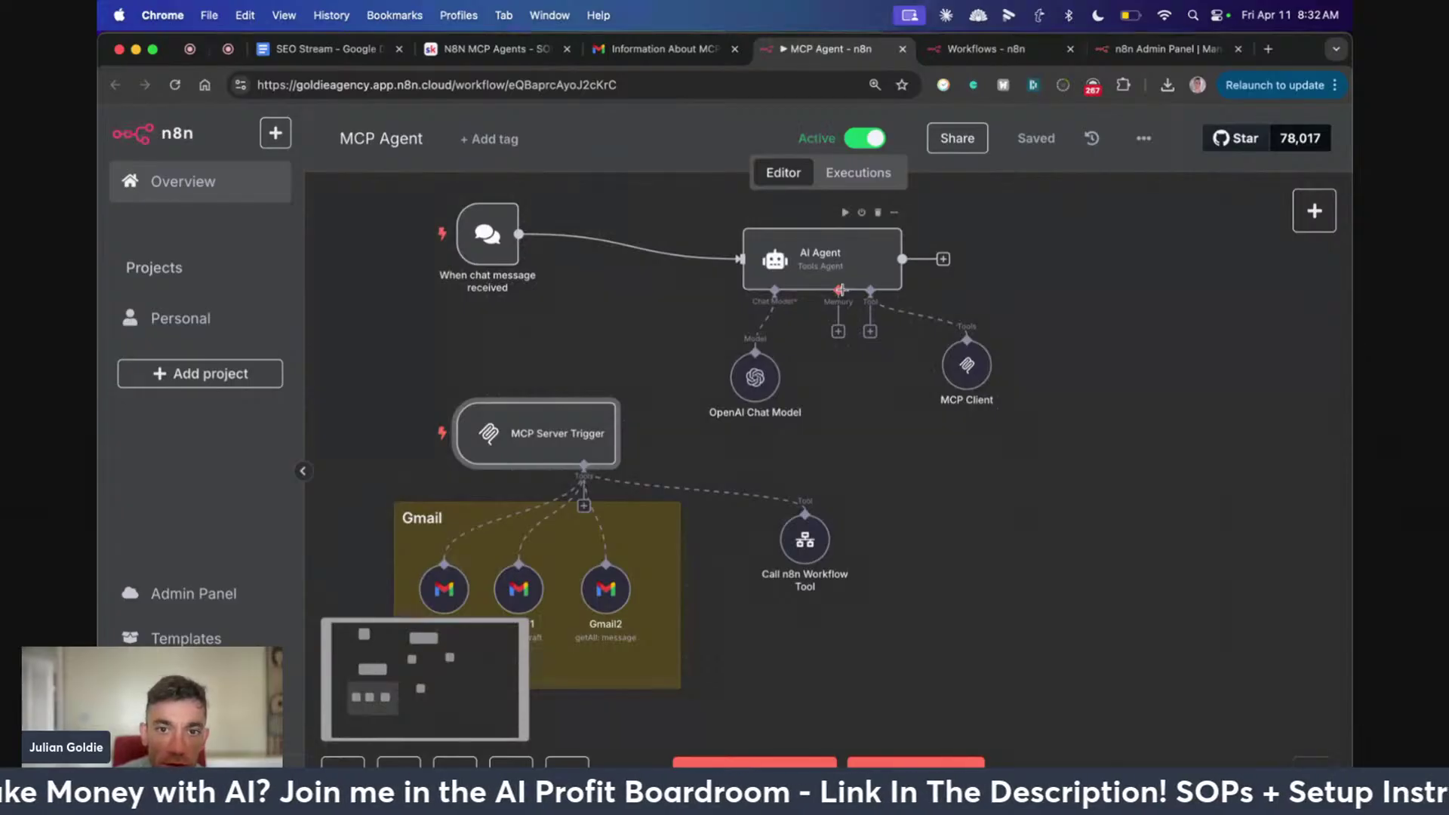
left_click(1052, 615)
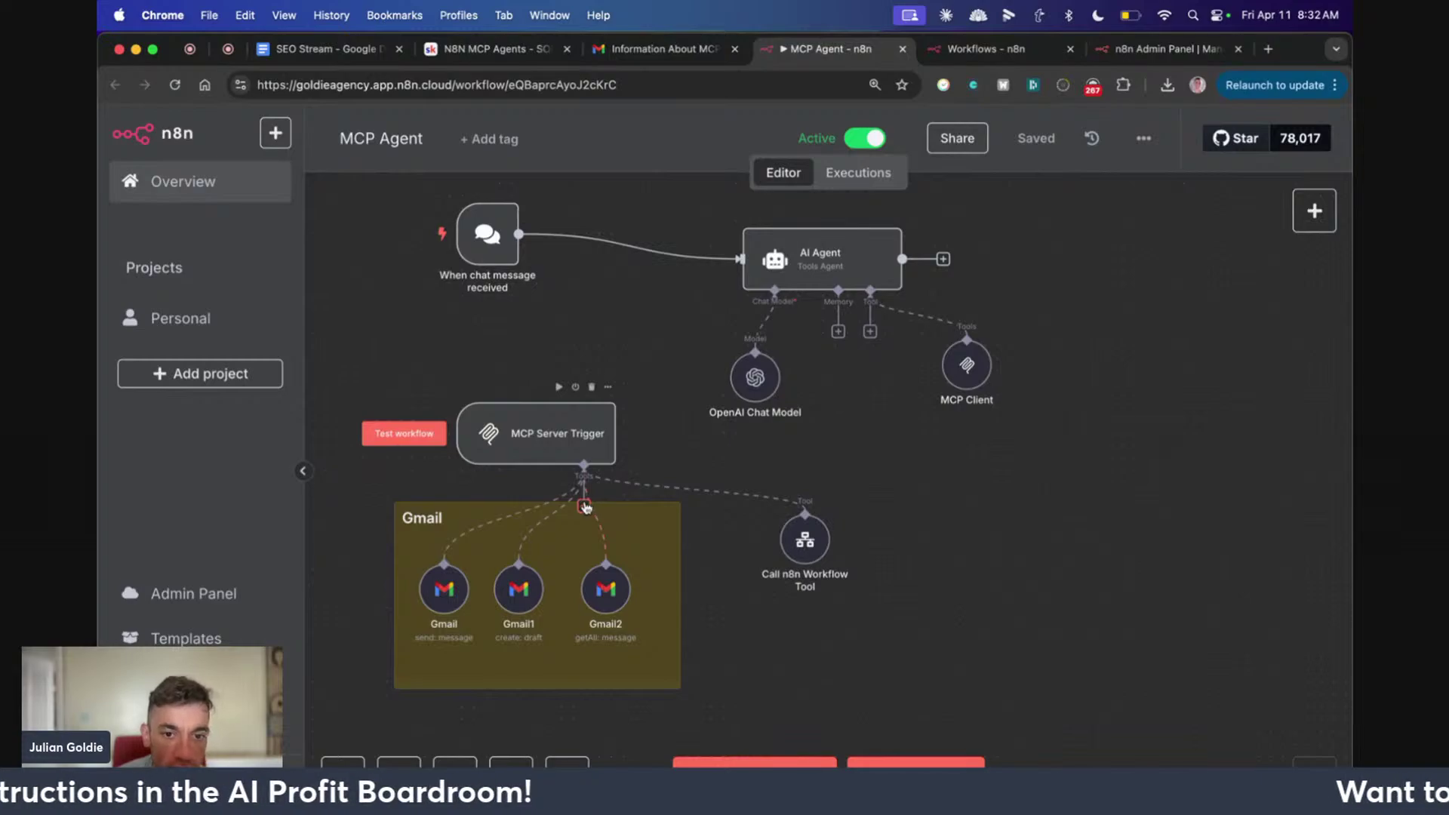
Browse the list of tools that can attach to the MCP Server Trigger without adding one
left_click(585, 506)
scroll(1068, 484, "down", 10)
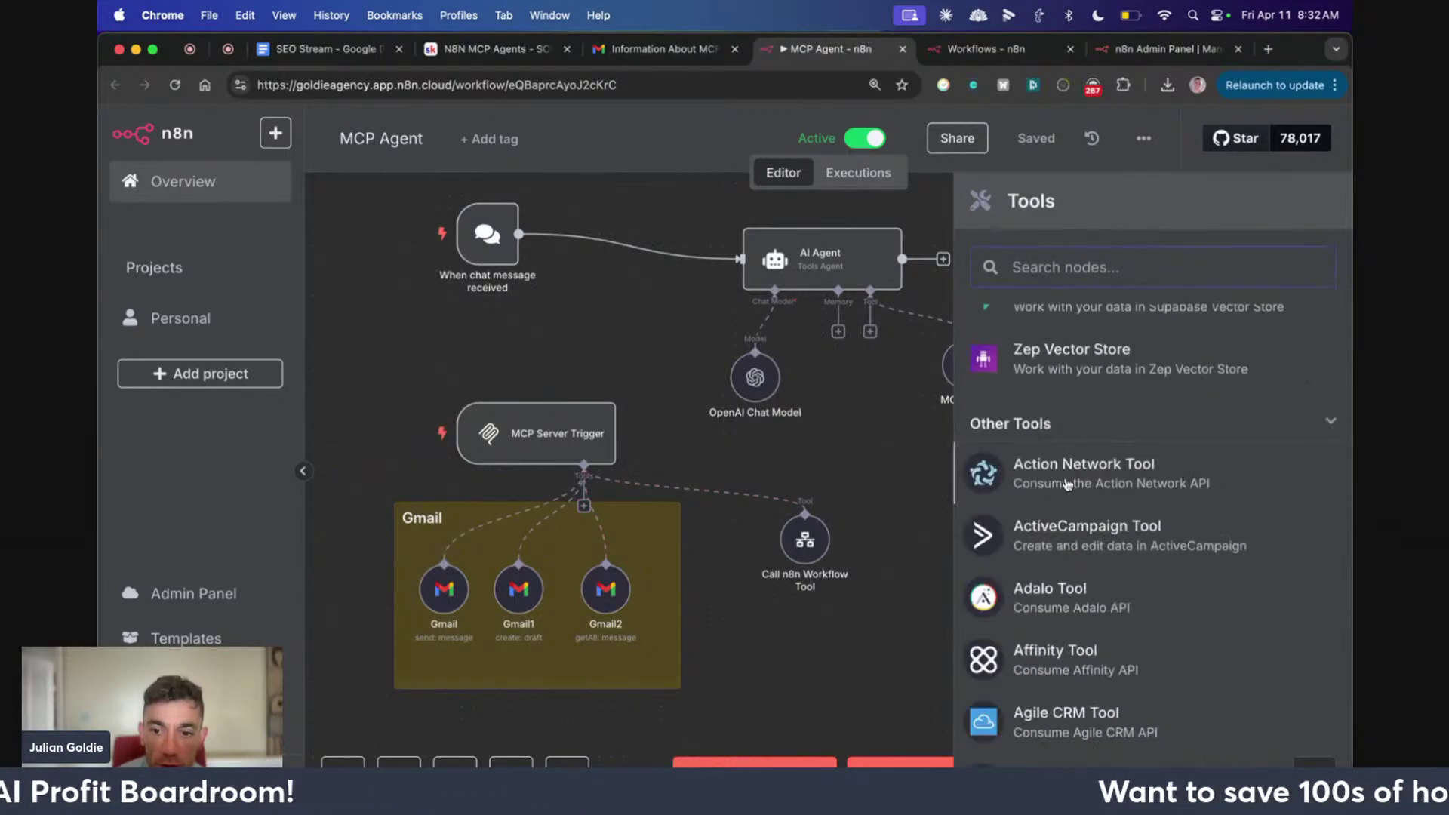
scroll(1068, 484, "down", 10)
scroll(977, 474, "up", 5)
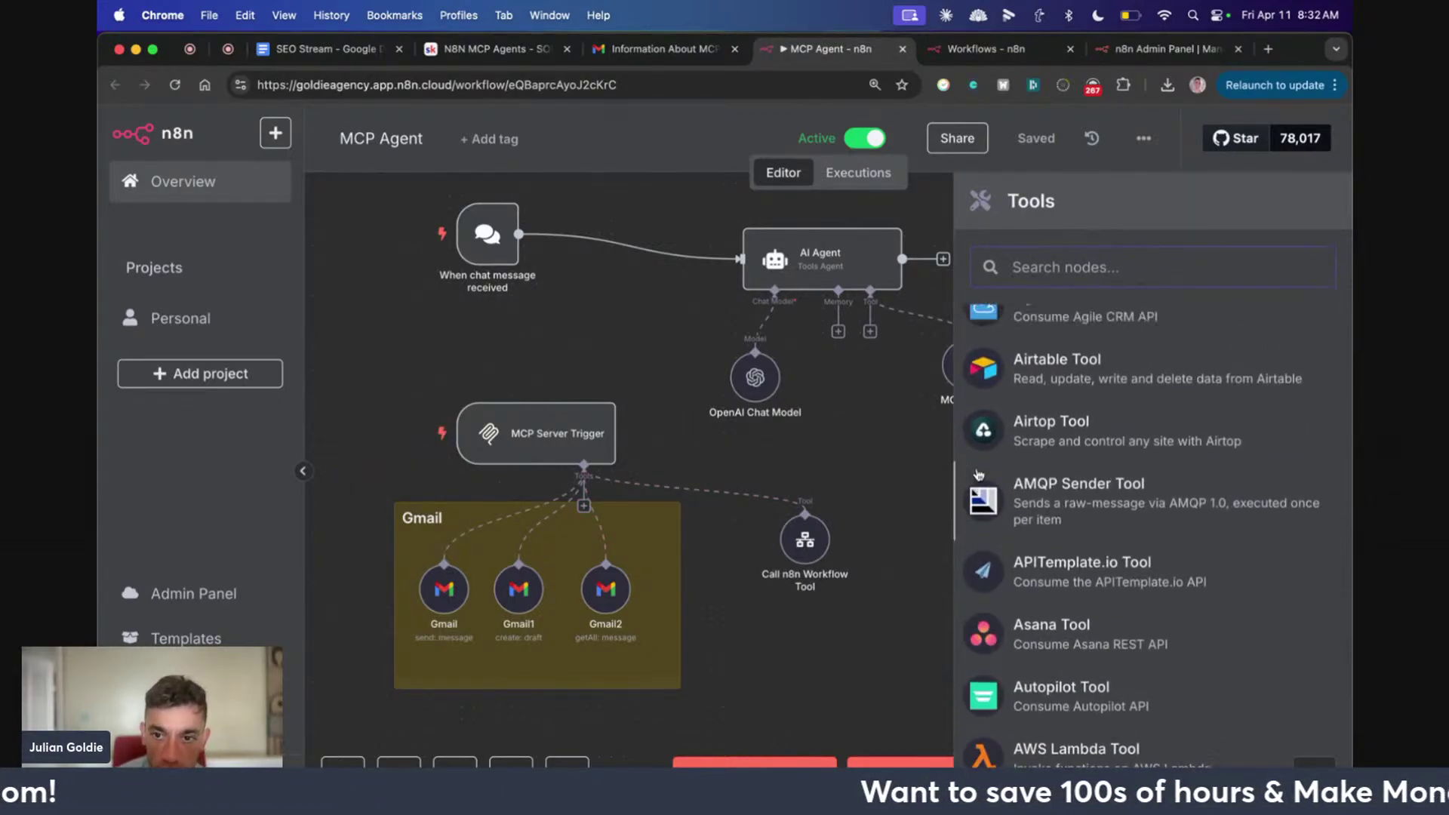
scroll(1144, 541, "down", 3)
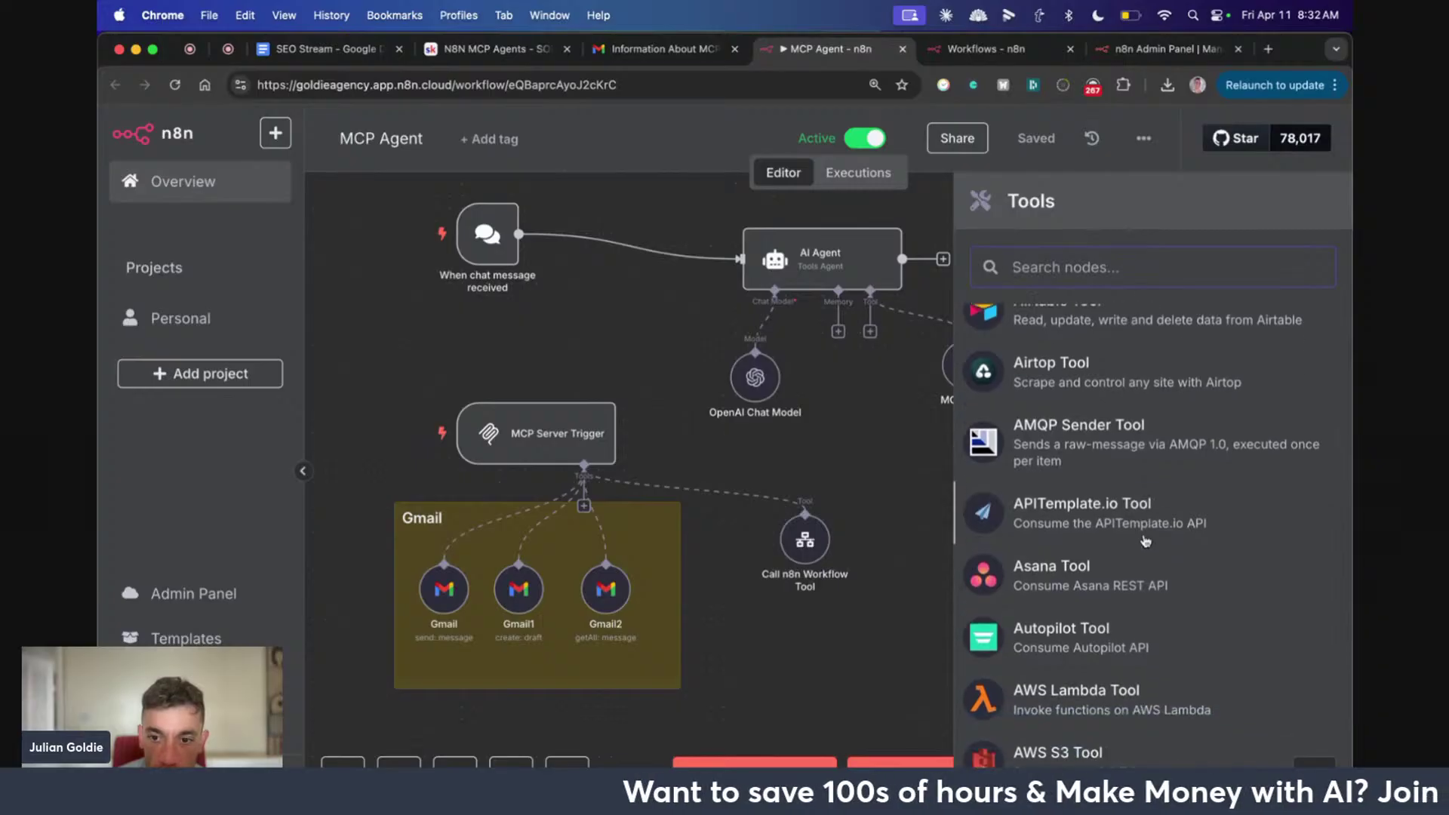
scroll(1085, 661, "down", 10)
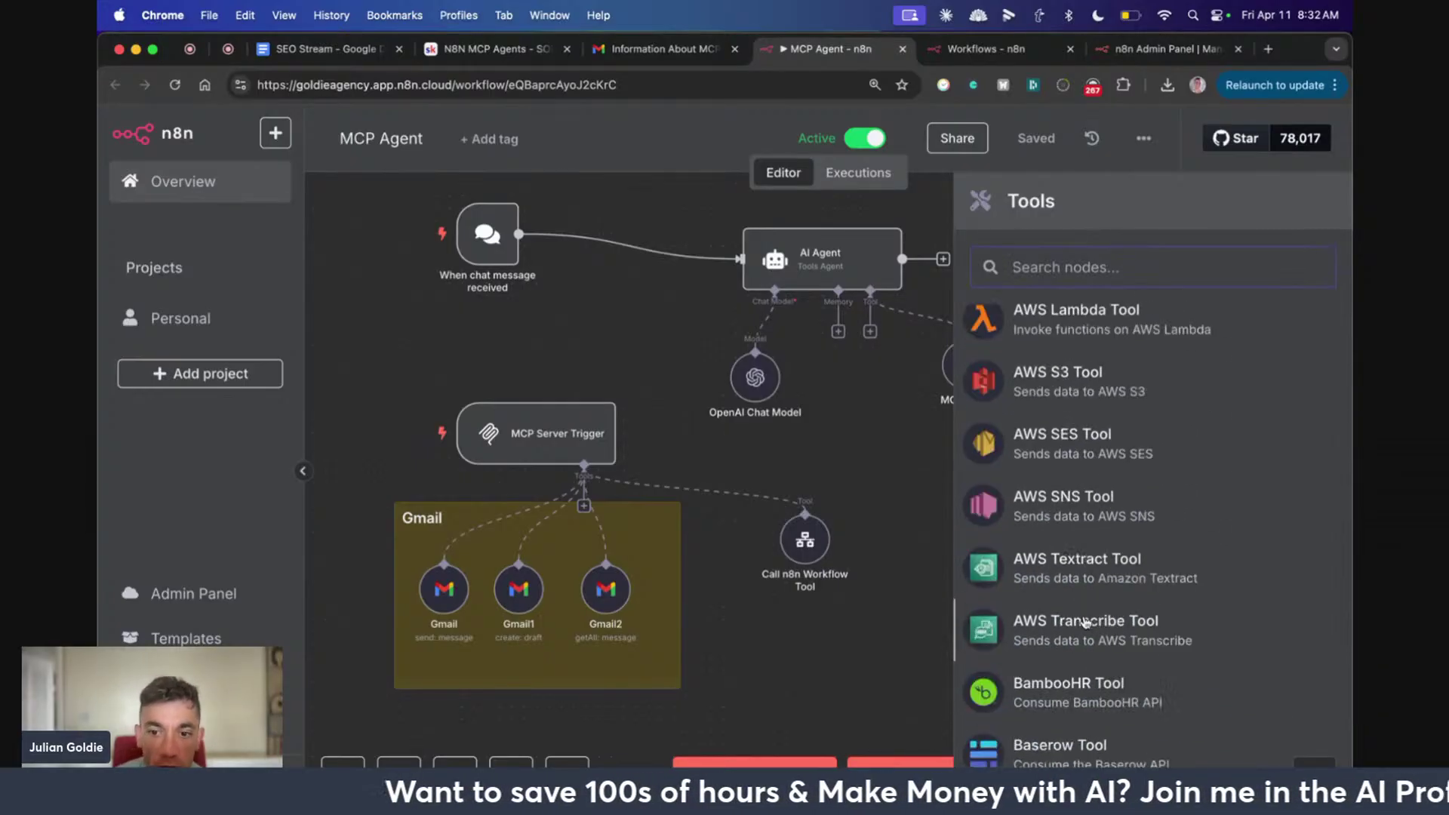
left_click(652, 499)
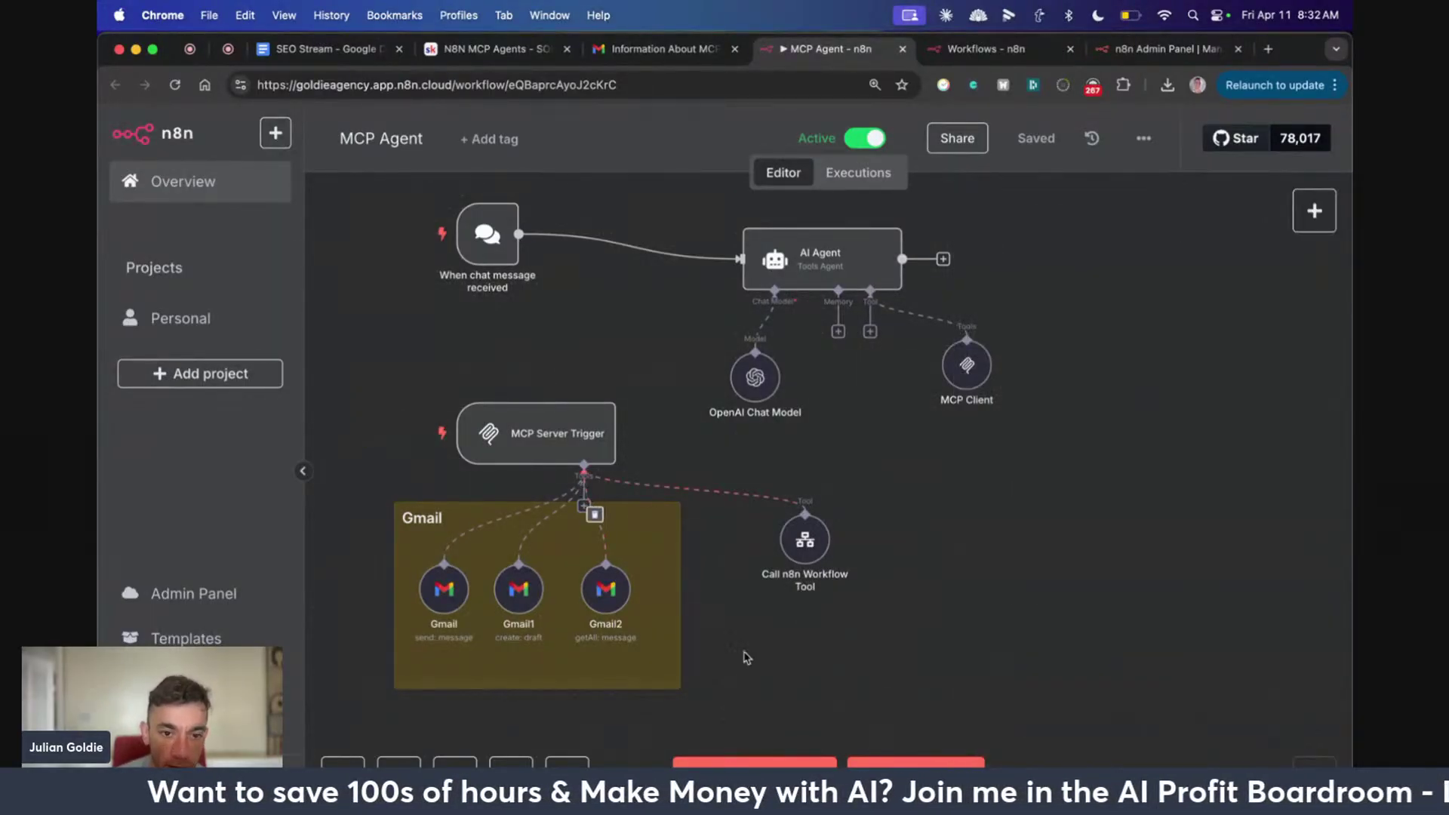
Move the MCP Server Trigger node up and right, then bring up the n8n admin panel tab
mouse_move(498, 421)
left_click_drag(498, 421, 536, 396)
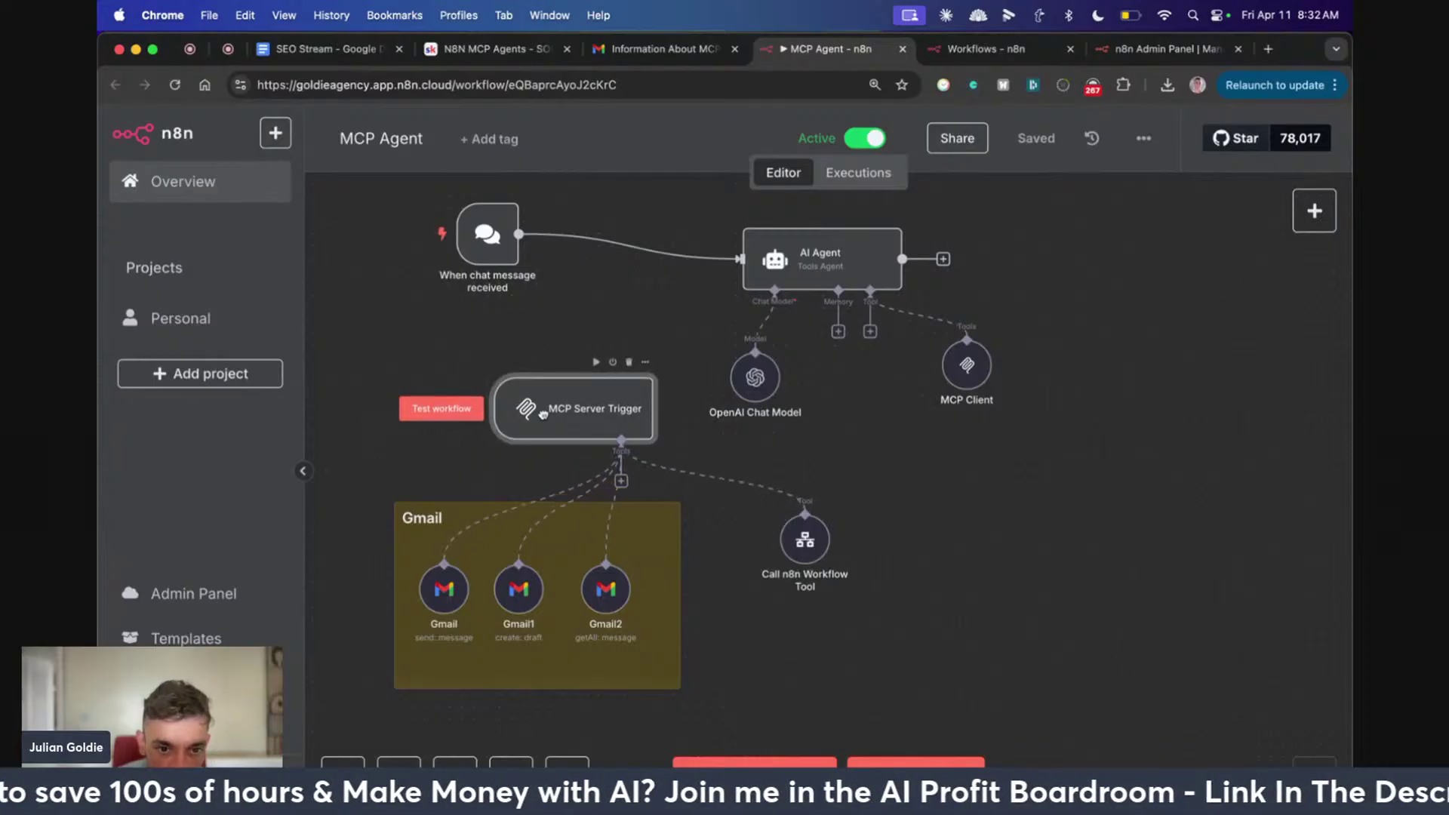
left_click(734, 754)
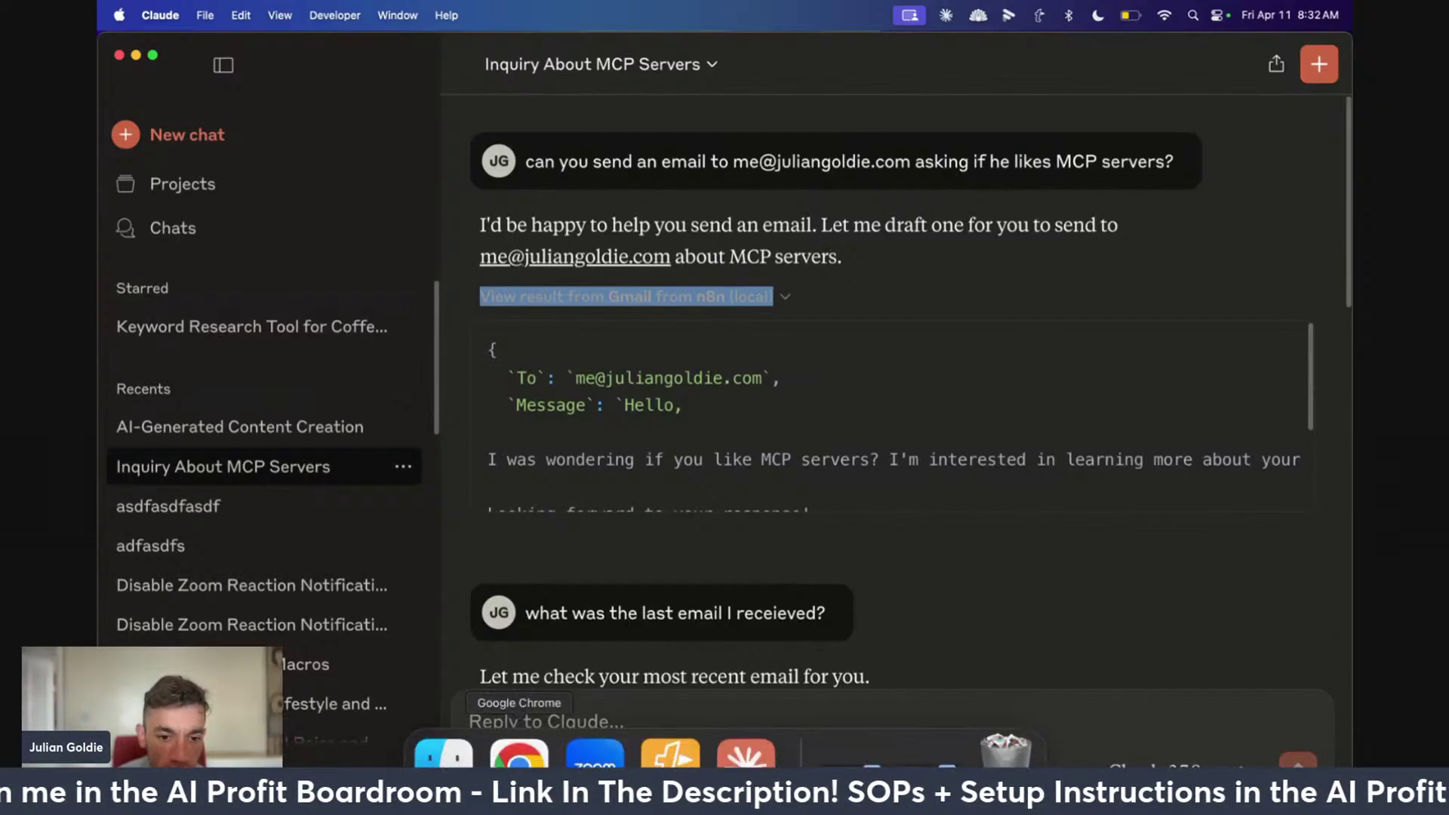
left_click(519, 748)
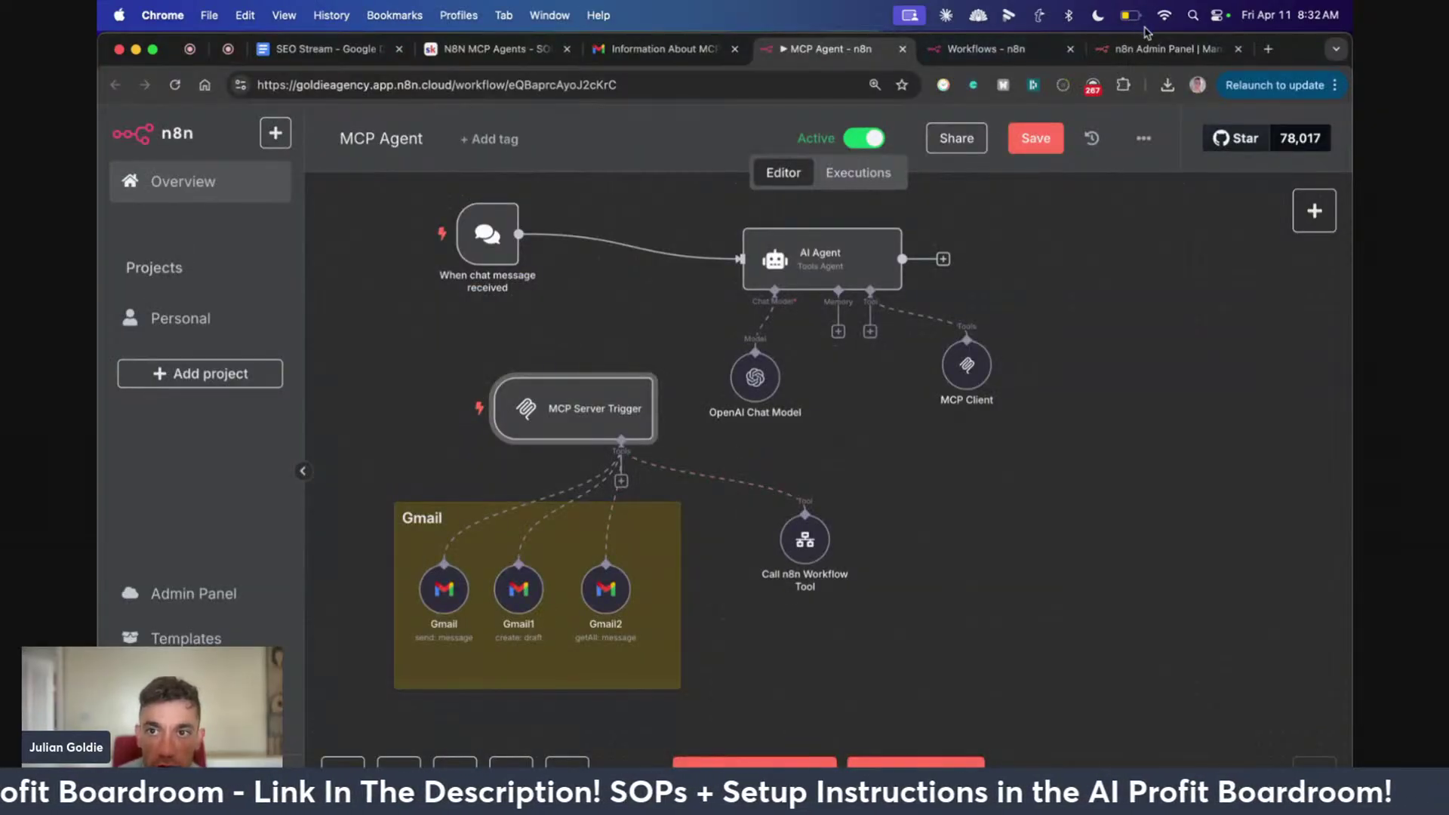
left_click_drag(1168, 48, 551, 47)
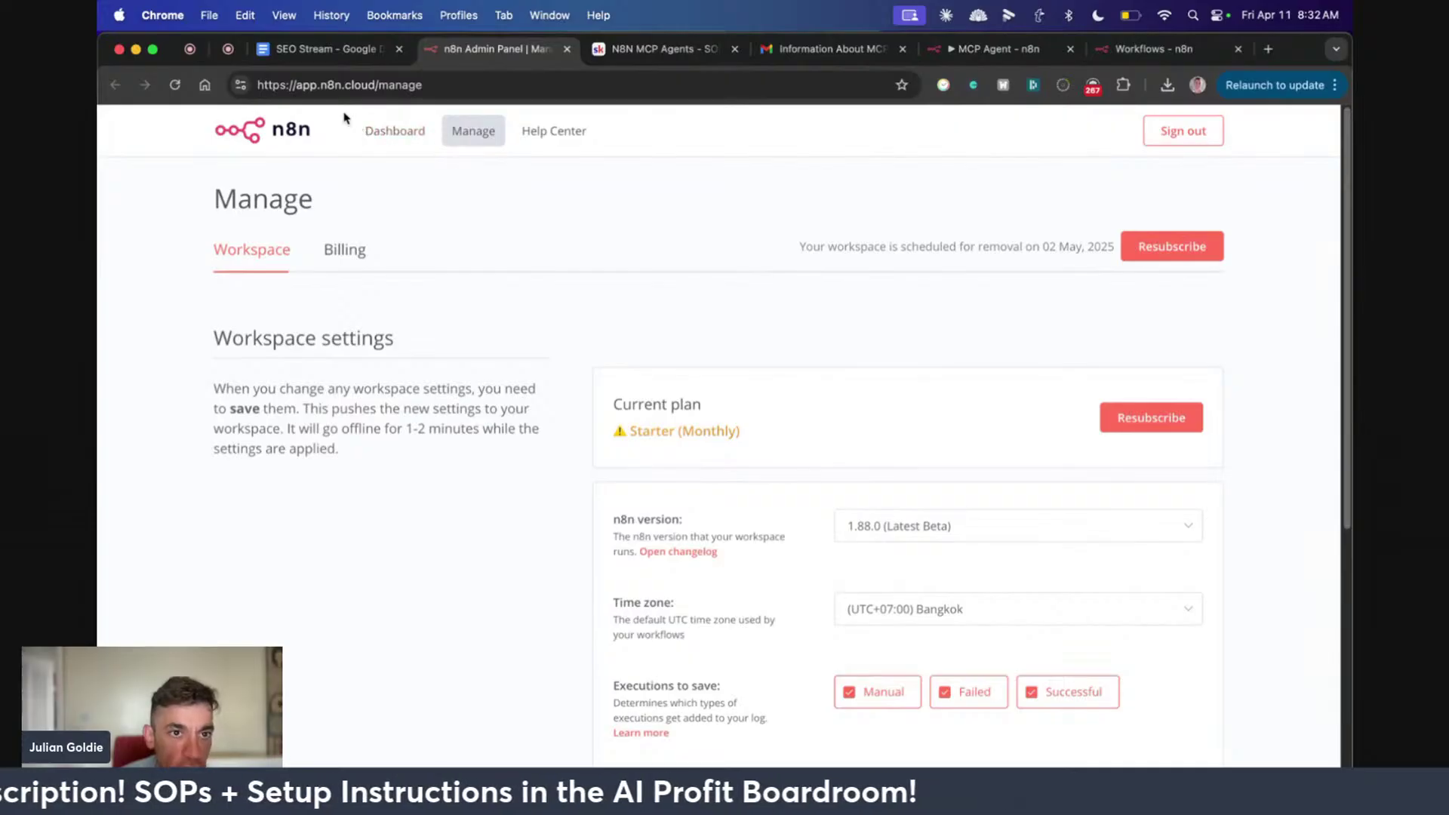
Open the workspace's n8n version dropdown and keep 1.88.0 (Latest Beta)
left_click(416, 82)
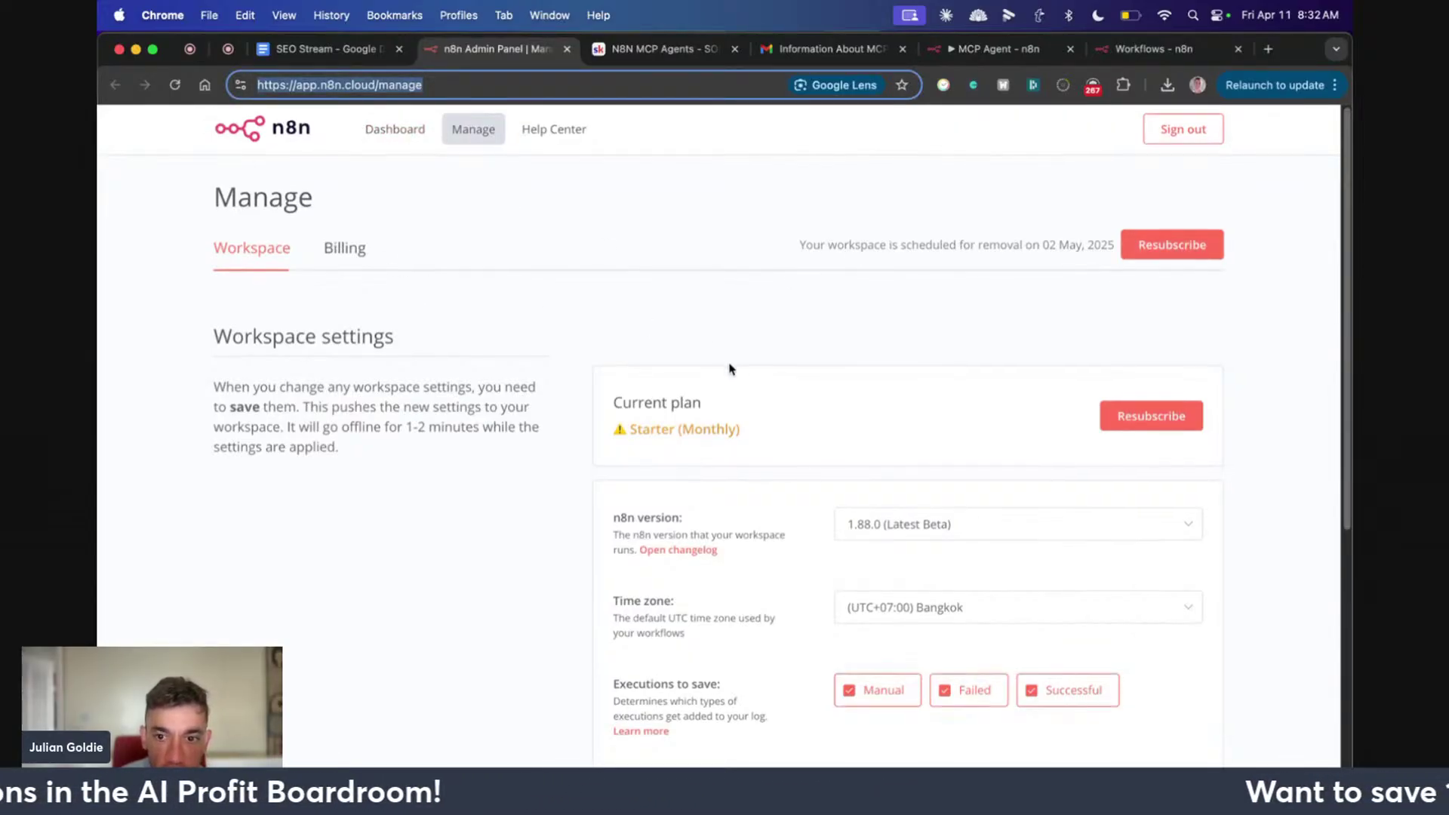
scroll(830, 354, "down", 3)
left_click(616, 325)
left_click_drag(617, 325, 740, 369)
left_click(873, 336)
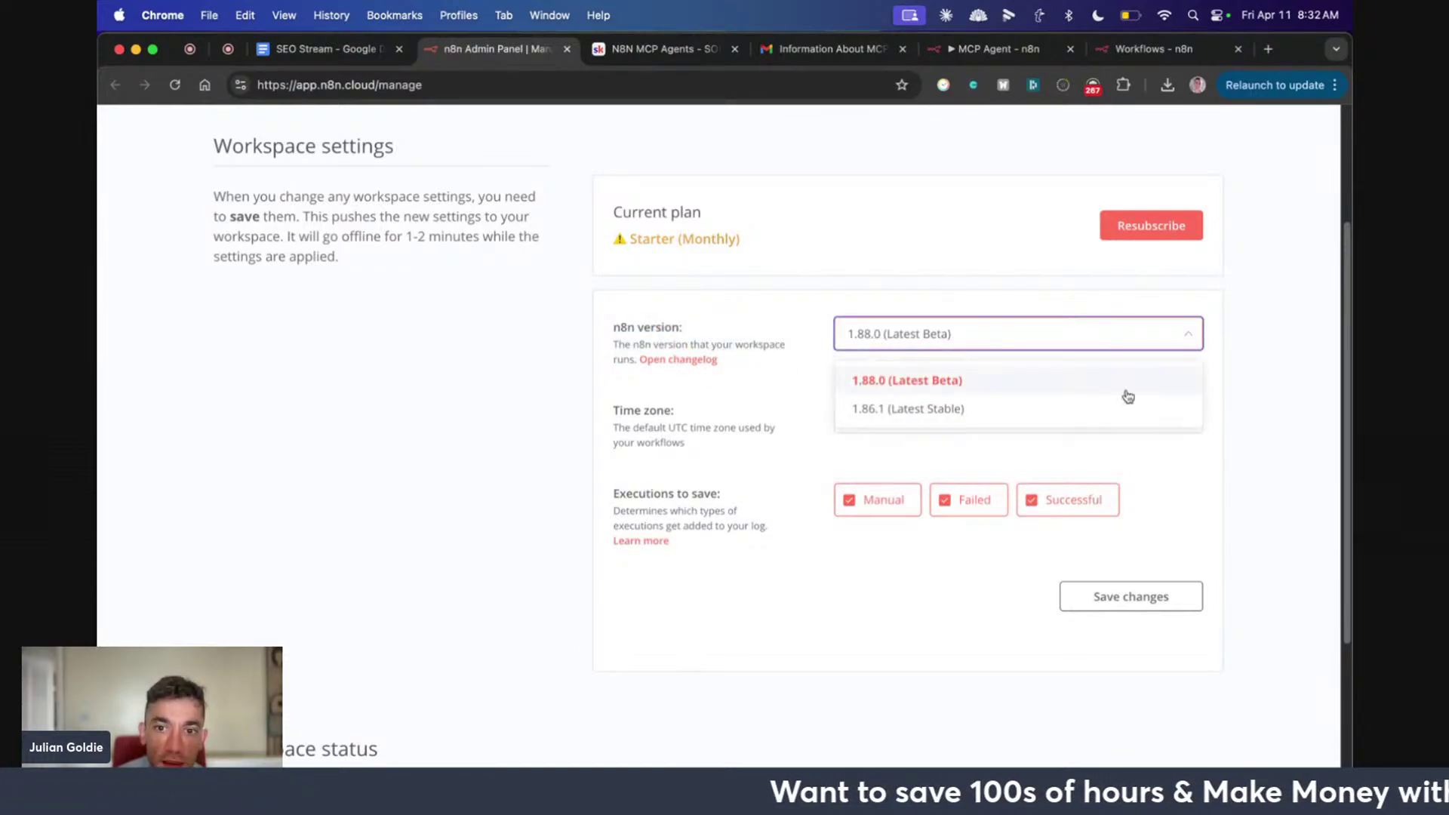
left_click(650, 319)
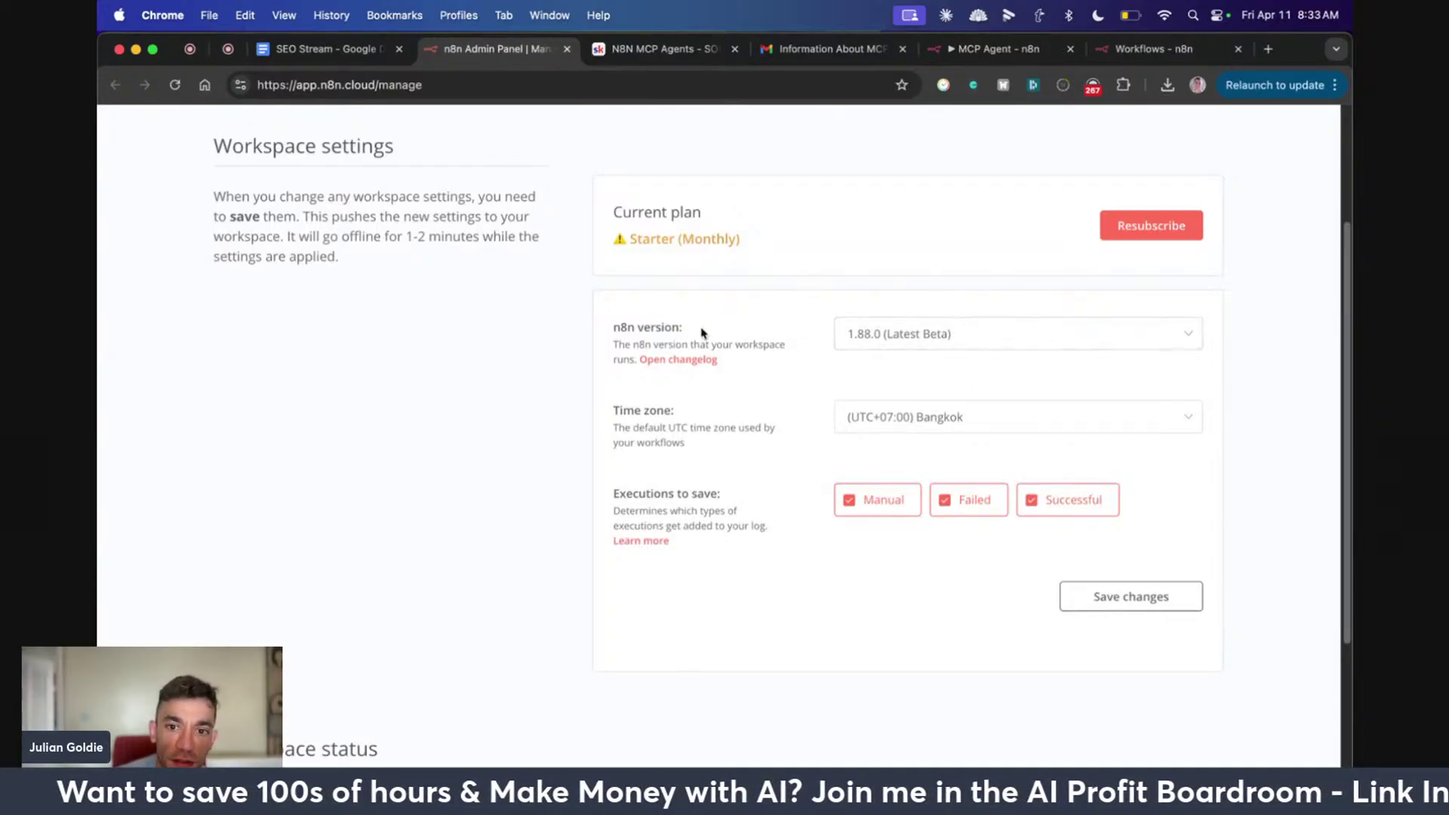
Check Workspace status, reconfirm 1.88.0 in the version list, and return to the MCP Agent workflow
scroll(381, 492, "down", 5)
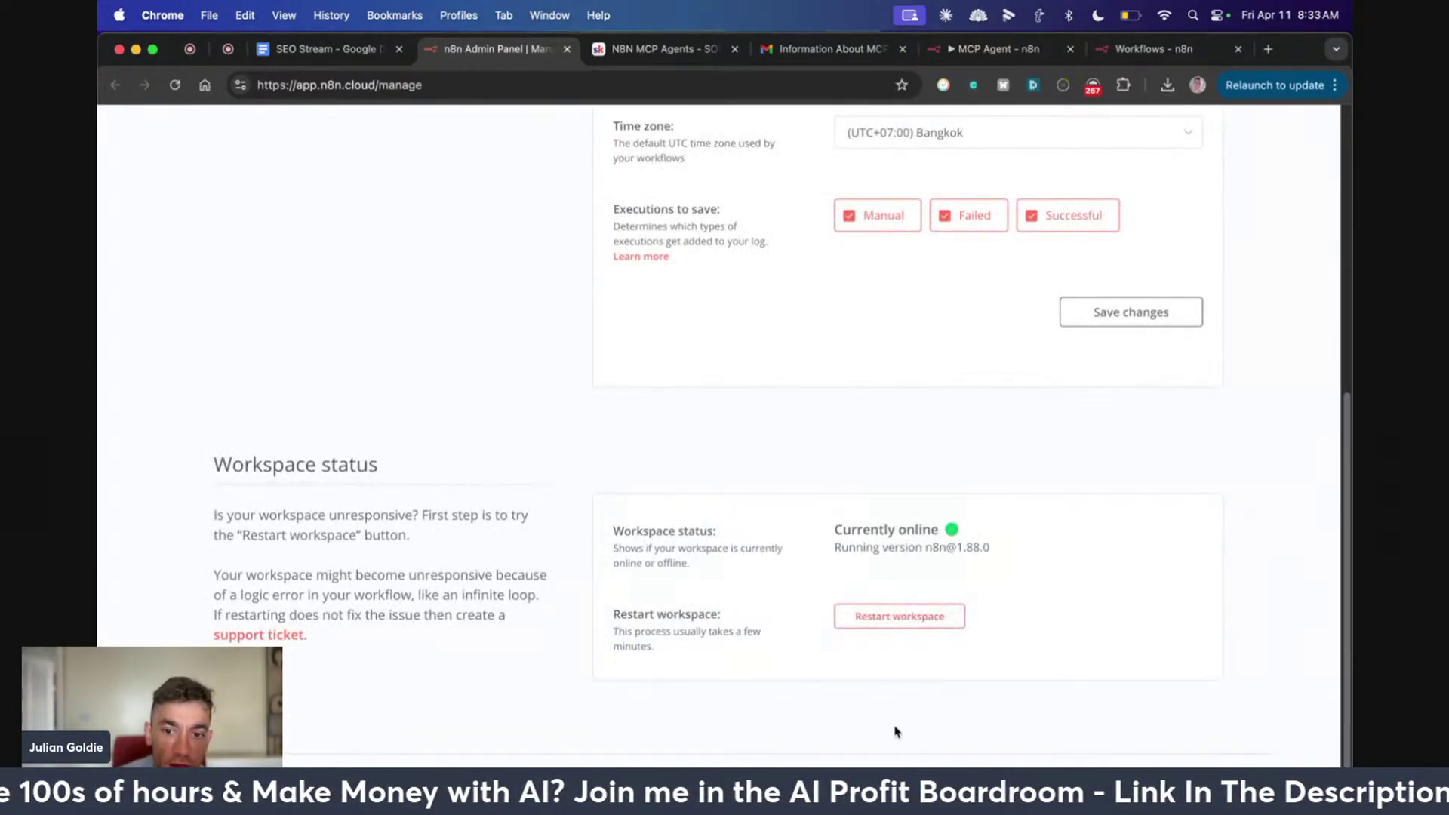
scroll(826, 608, "up", 8)
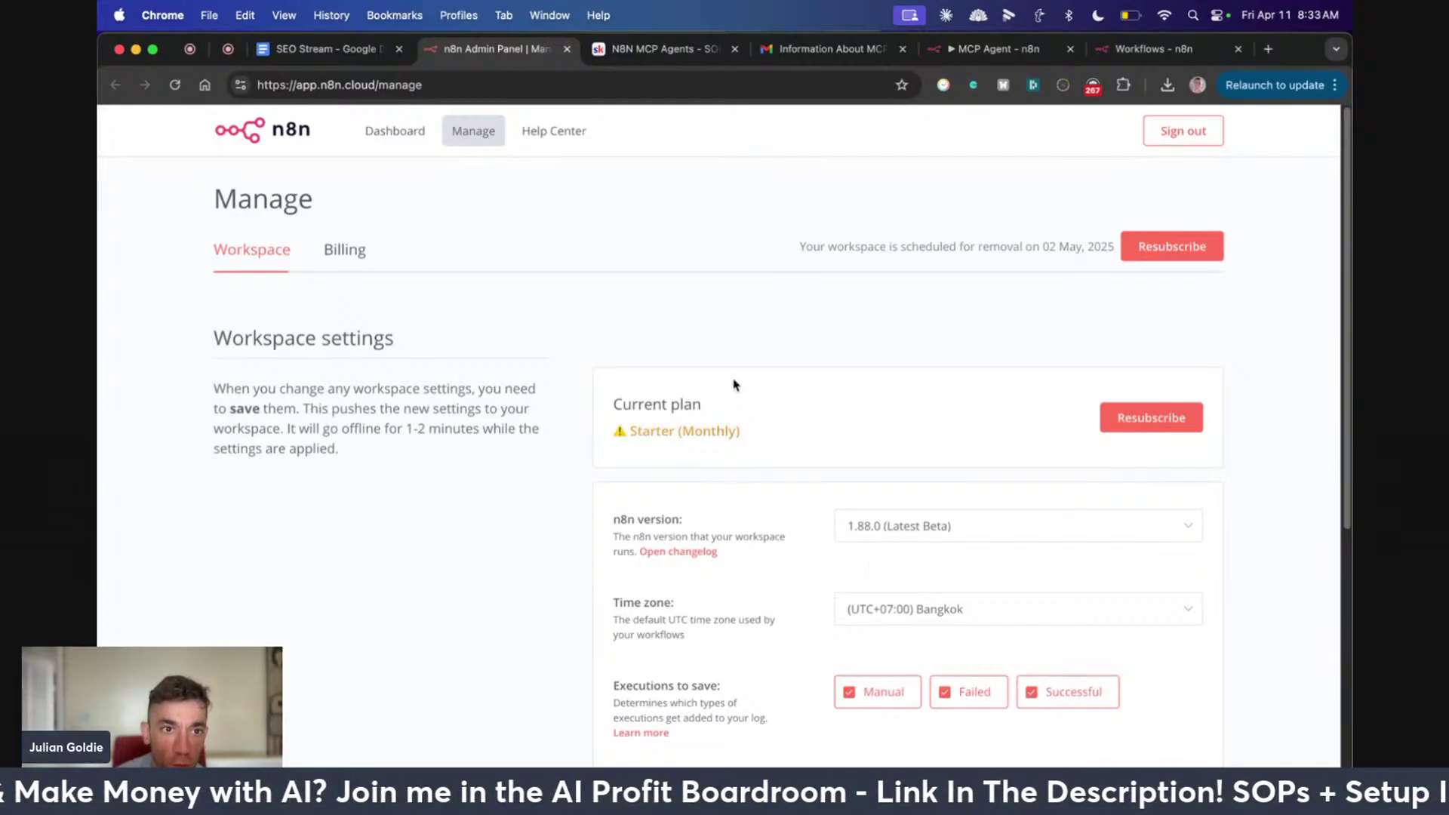
left_click_drag(734, 384, 743, 415)
left_click(773, 407)
left_click(953, 524)
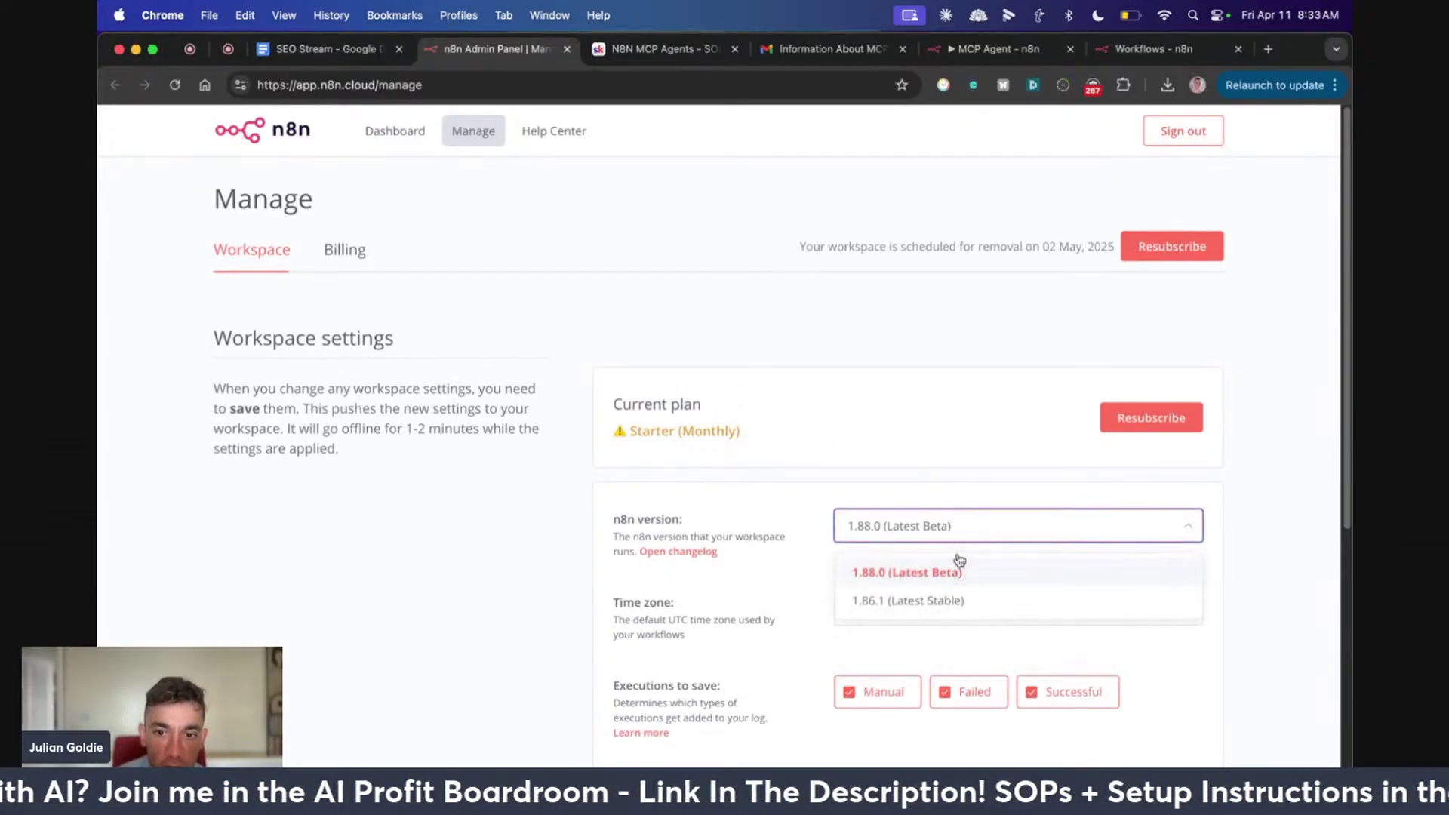
left_click(814, 318)
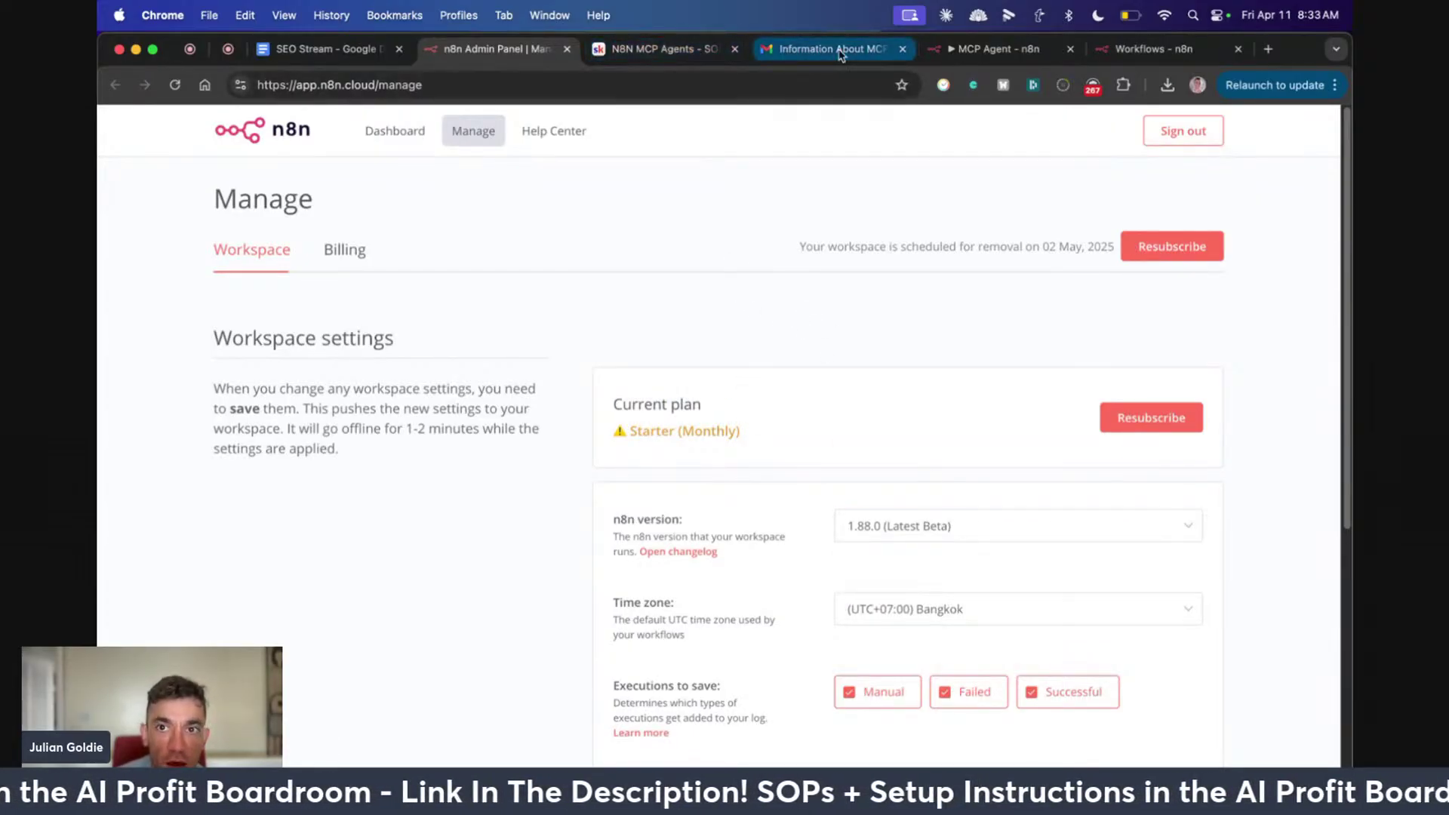
left_click(974, 49)
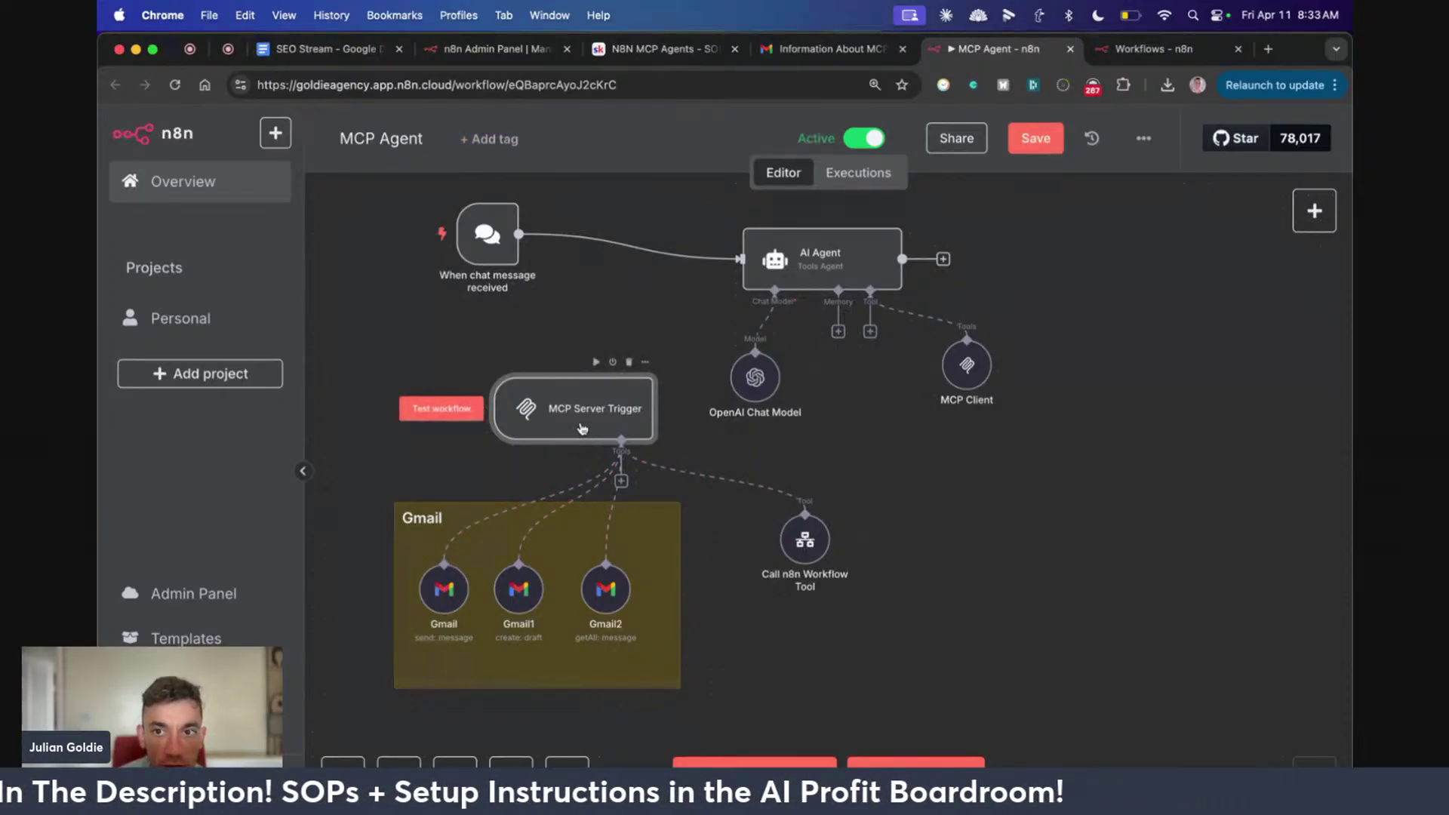
Try the canvas right-click Add node menu, then create blank My workflow 30 from the Workflows list
scroll(905, 491, "down", 1)
right_click(1100, 521)
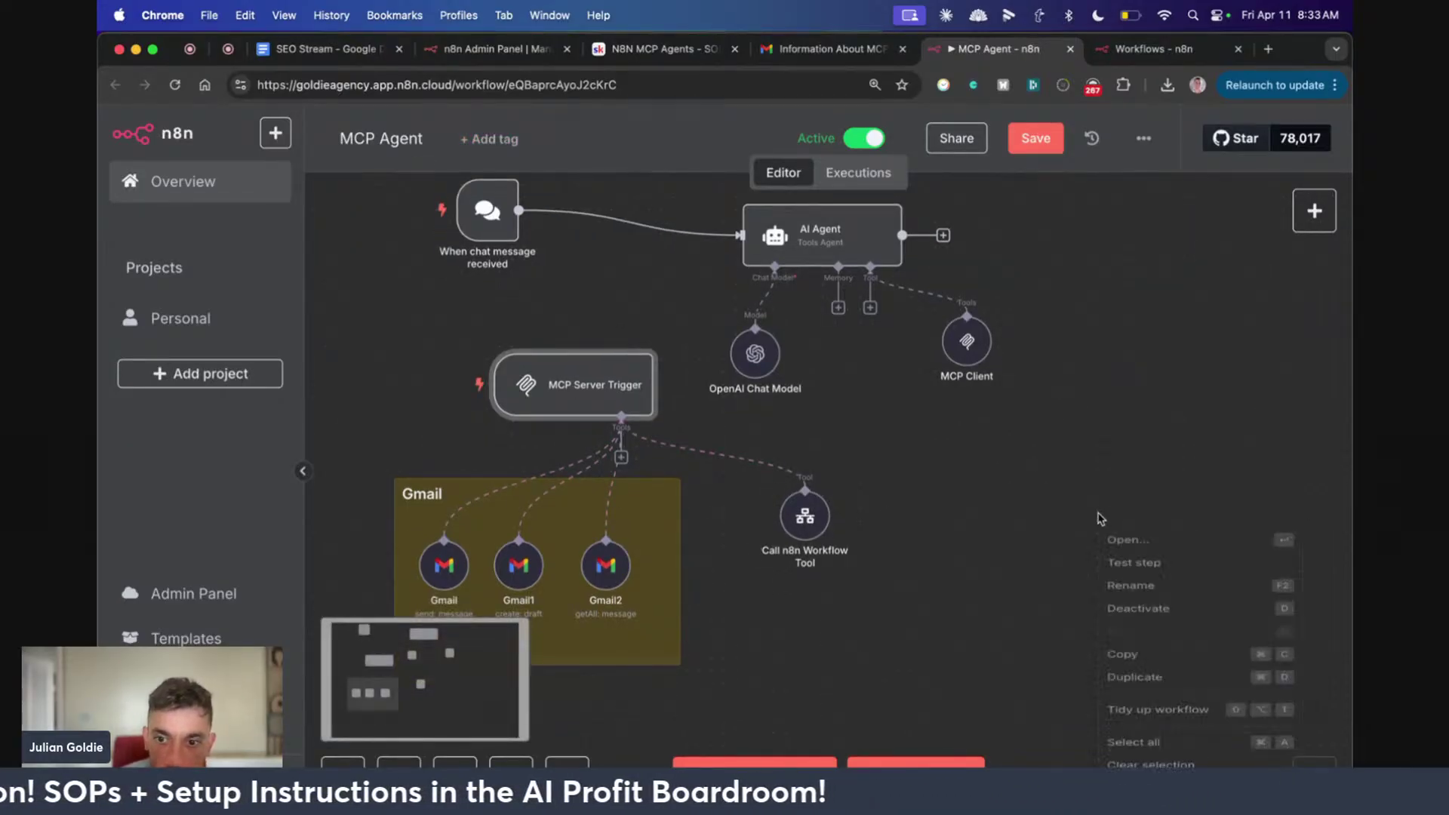
left_click(1026, 464)
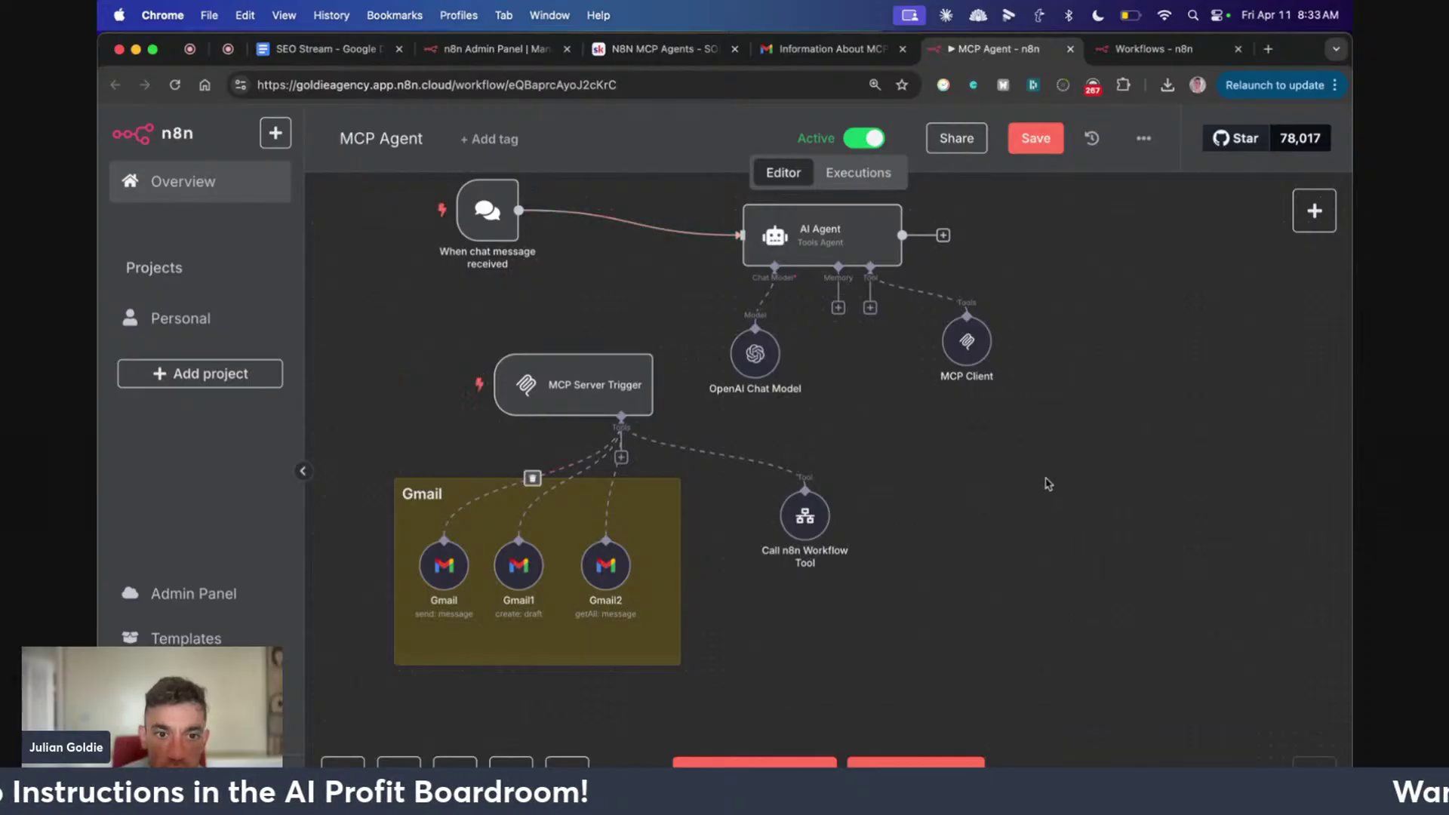
right_click(1105, 470)
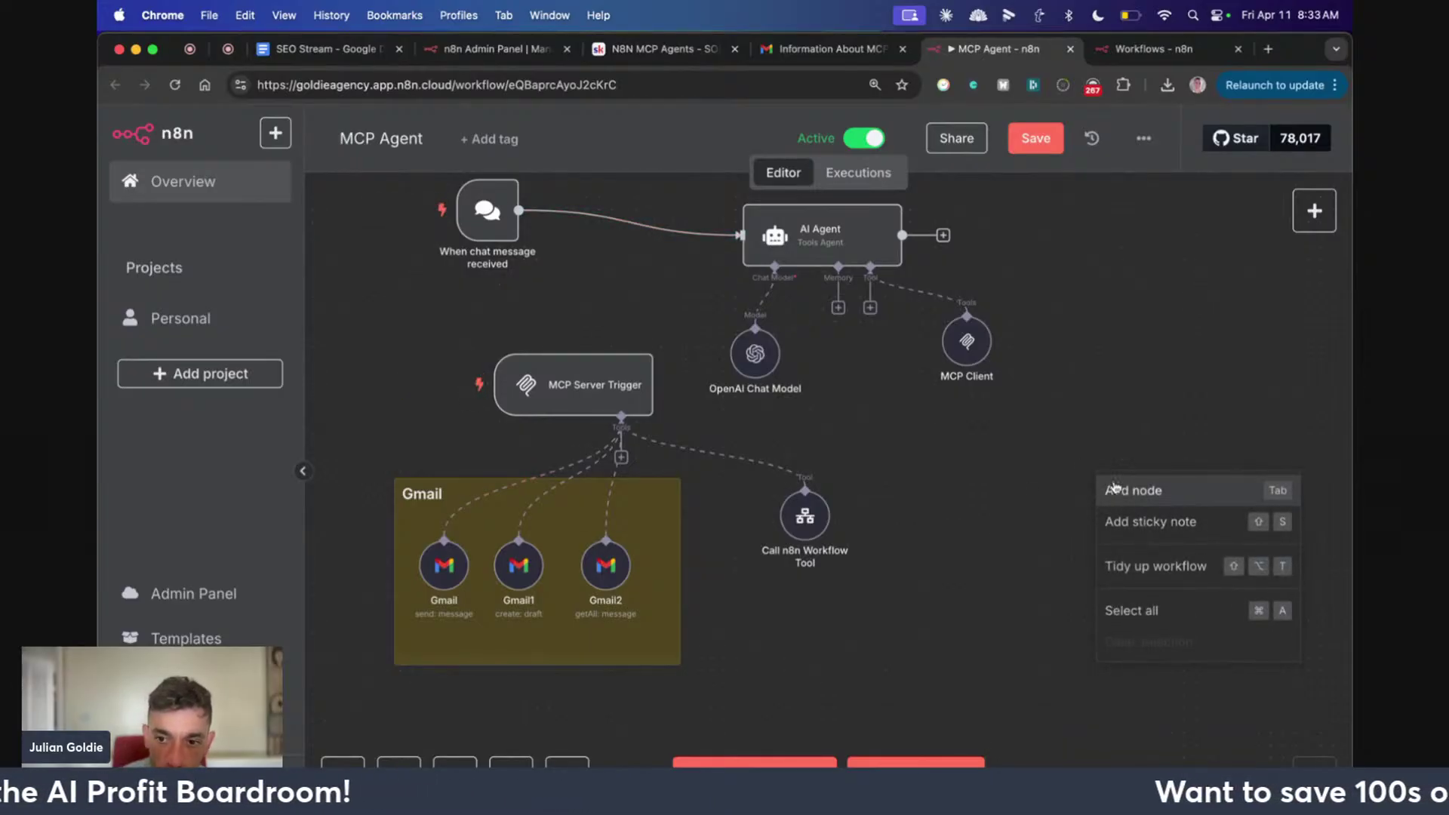
left_click(1114, 486)
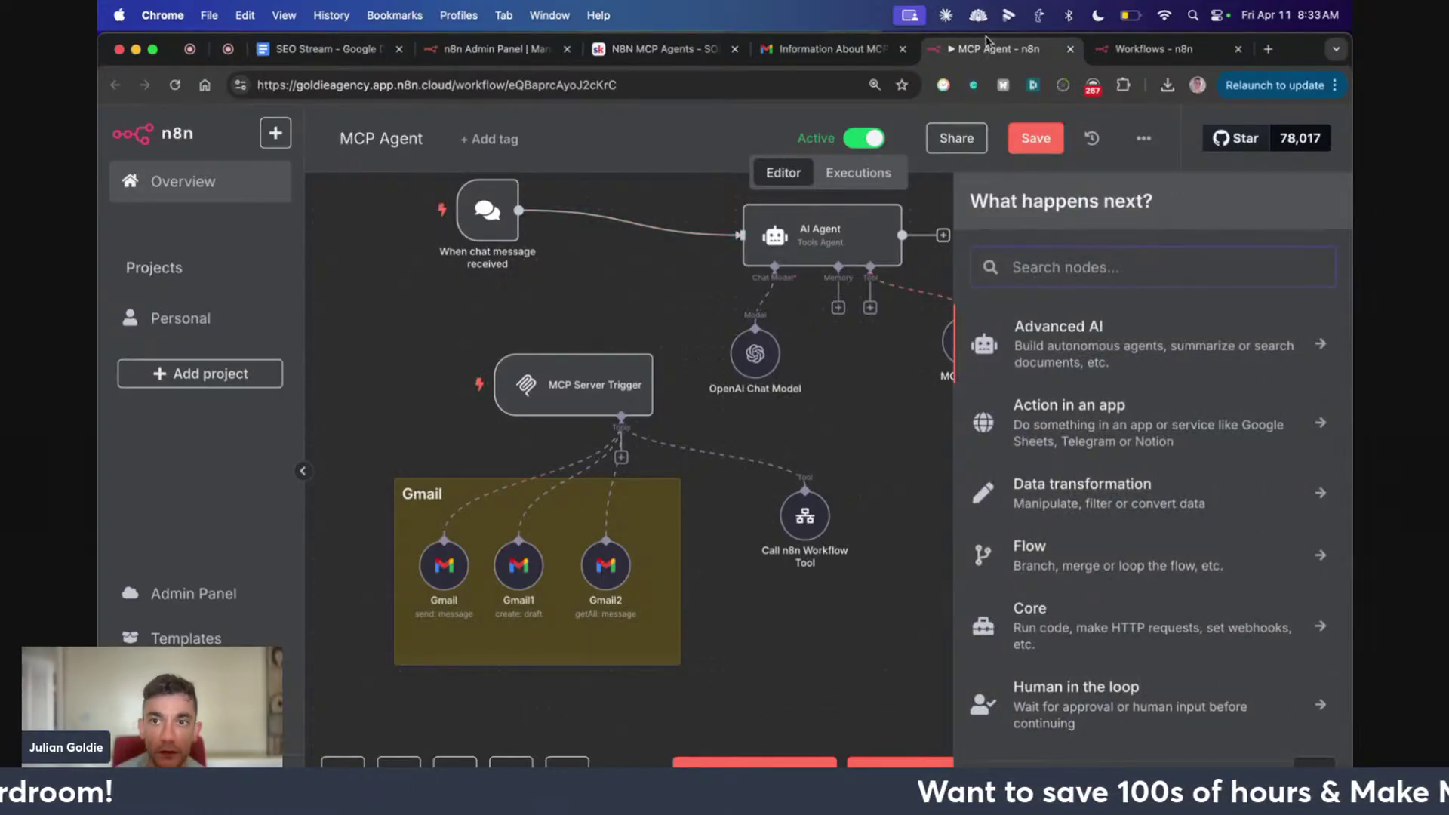
left_click(1128, 48)
left_click(1210, 143)
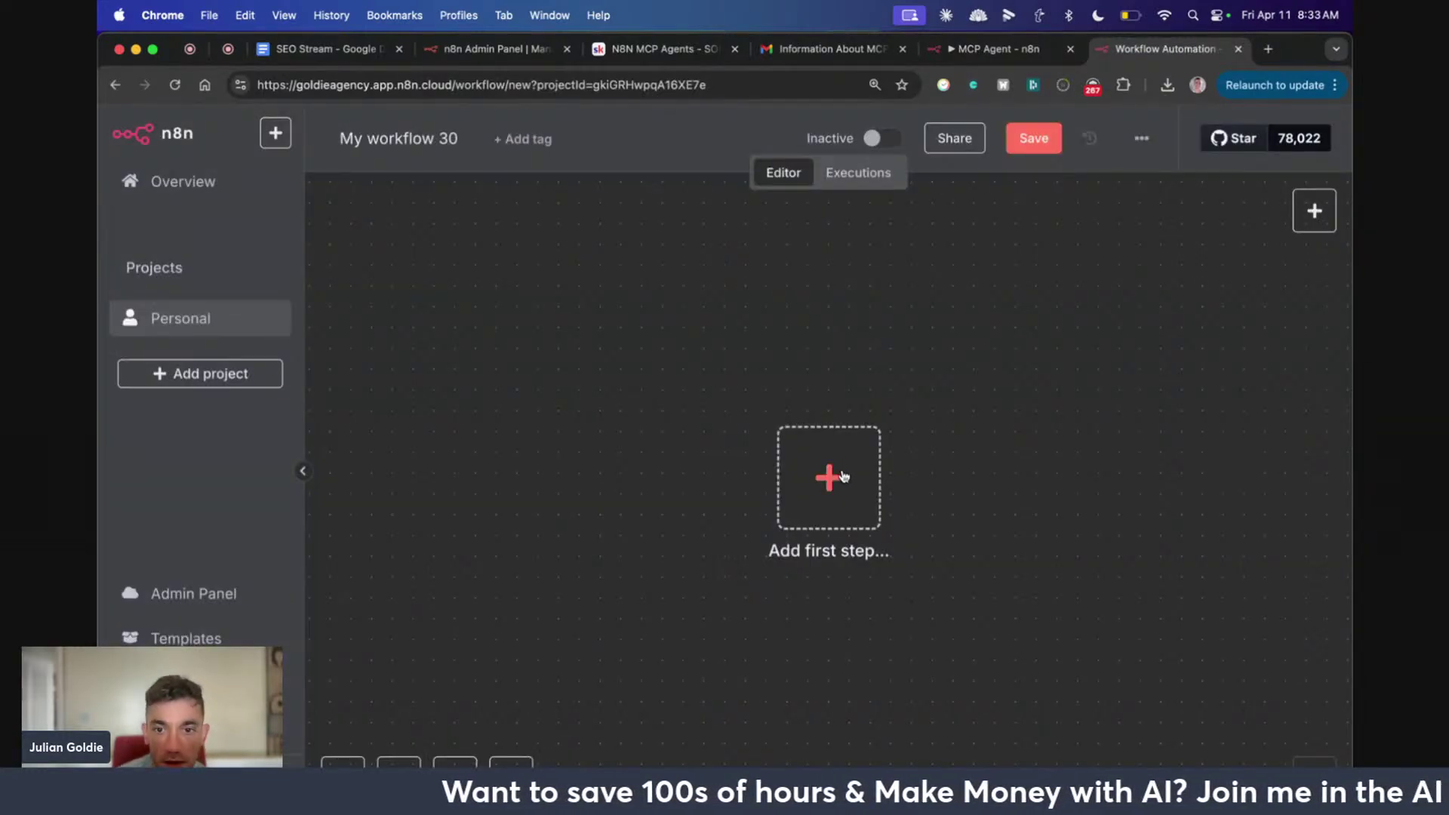
Search 'mcp', add the MCP Server Trigger as first step, and view its production URL ending in sse
left_click(844, 475)
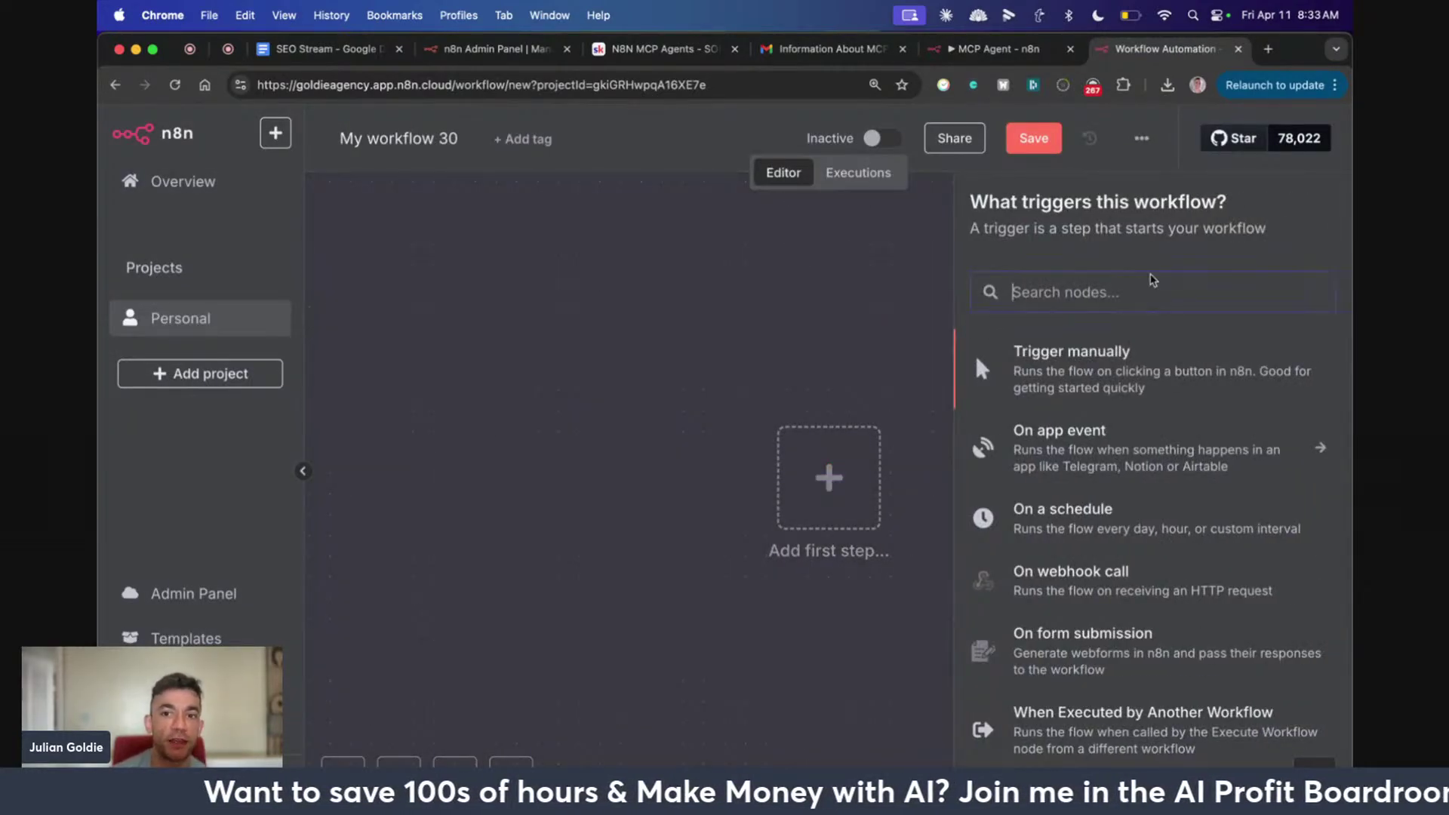
type("mcp")
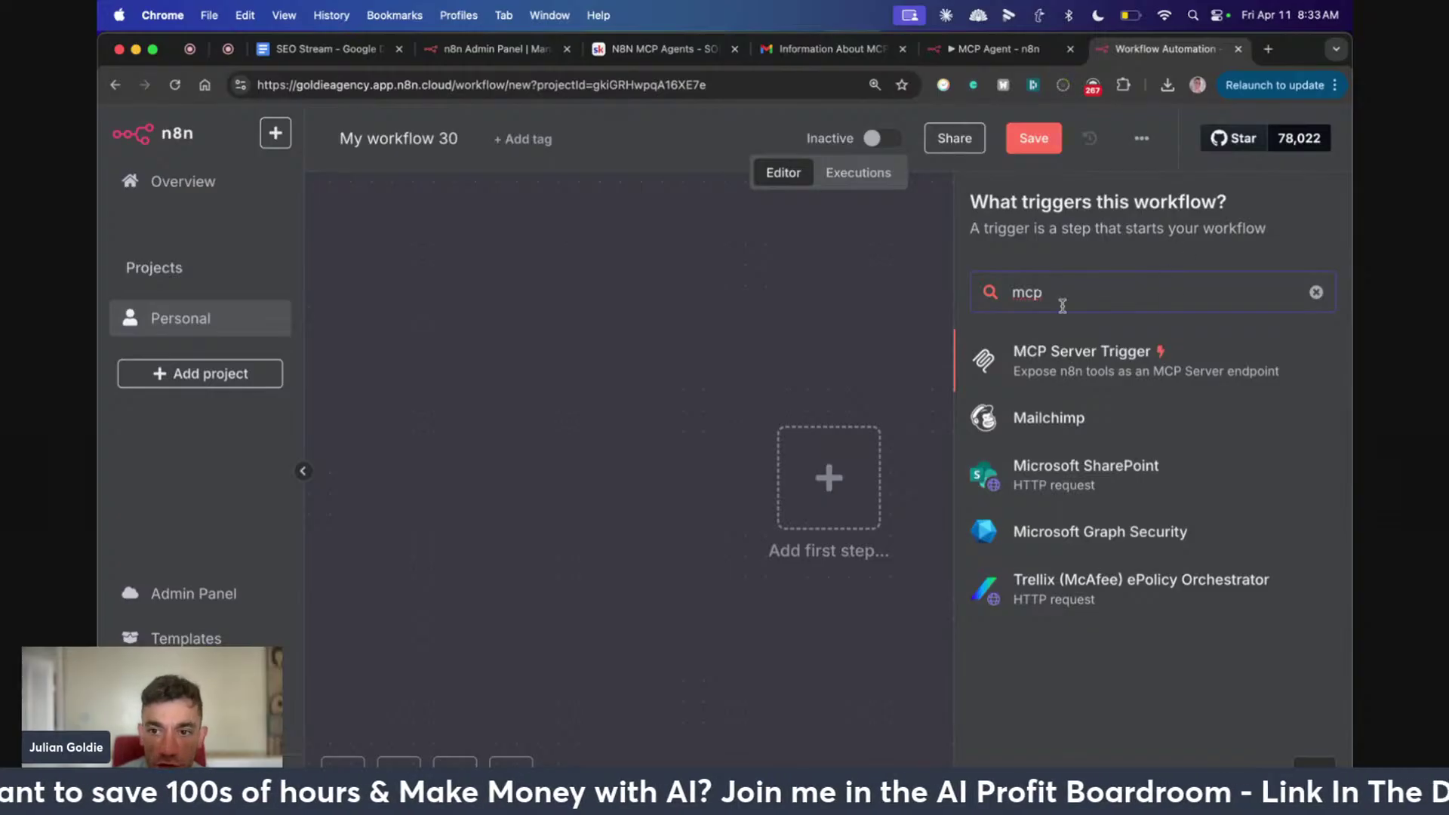
left_click(1065, 349)
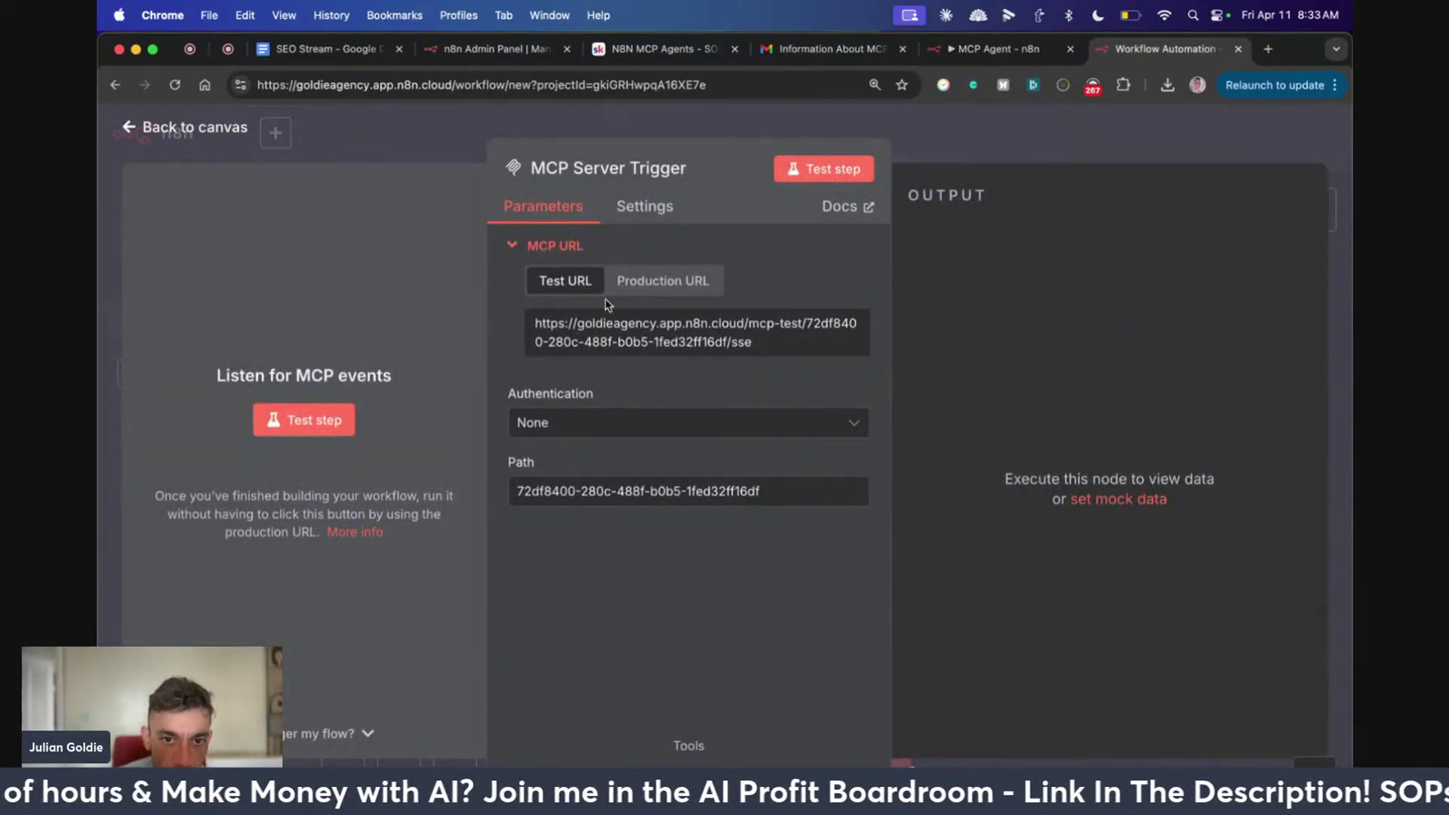
left_click(694, 282)
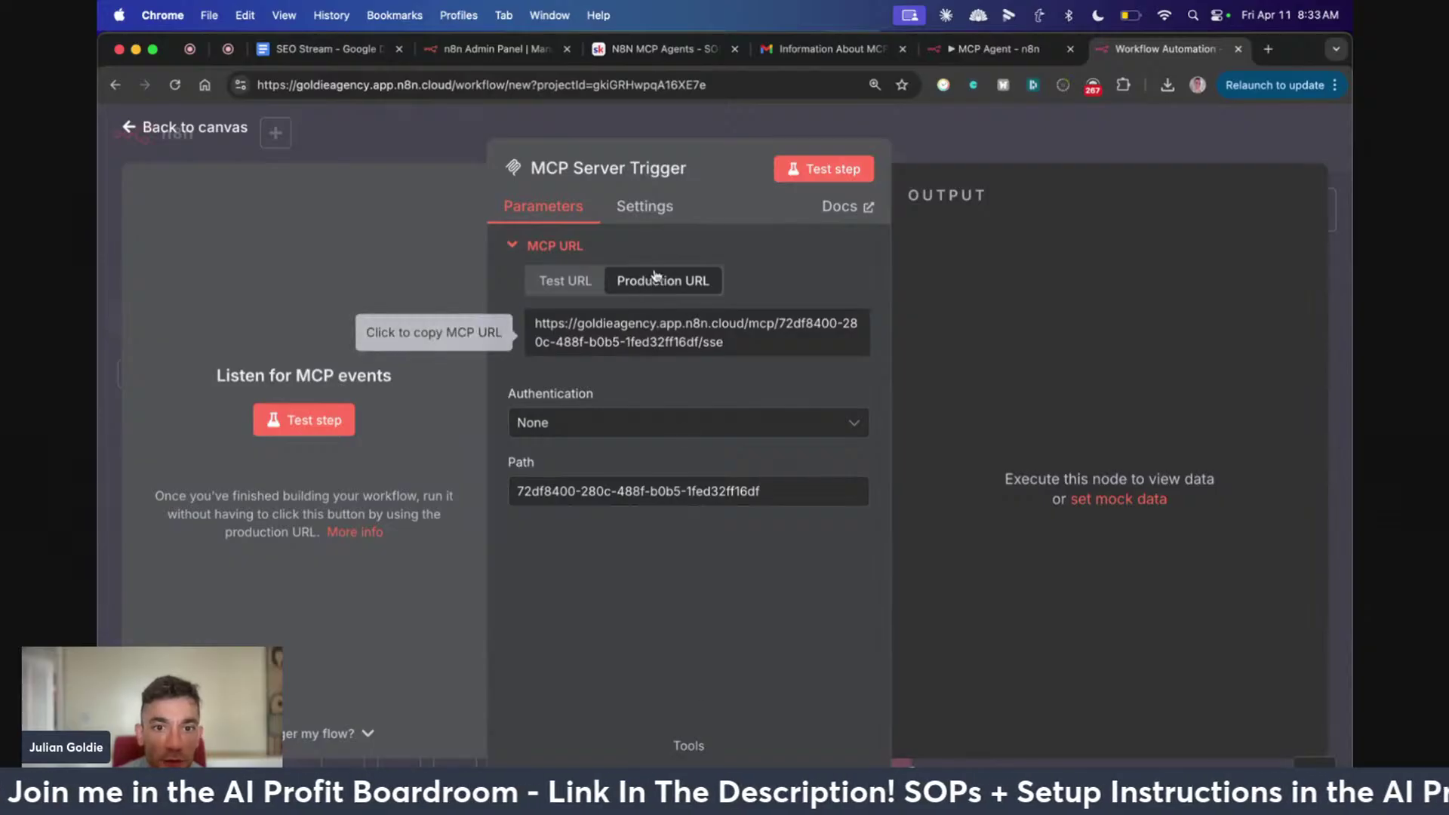
double_click(711, 342)
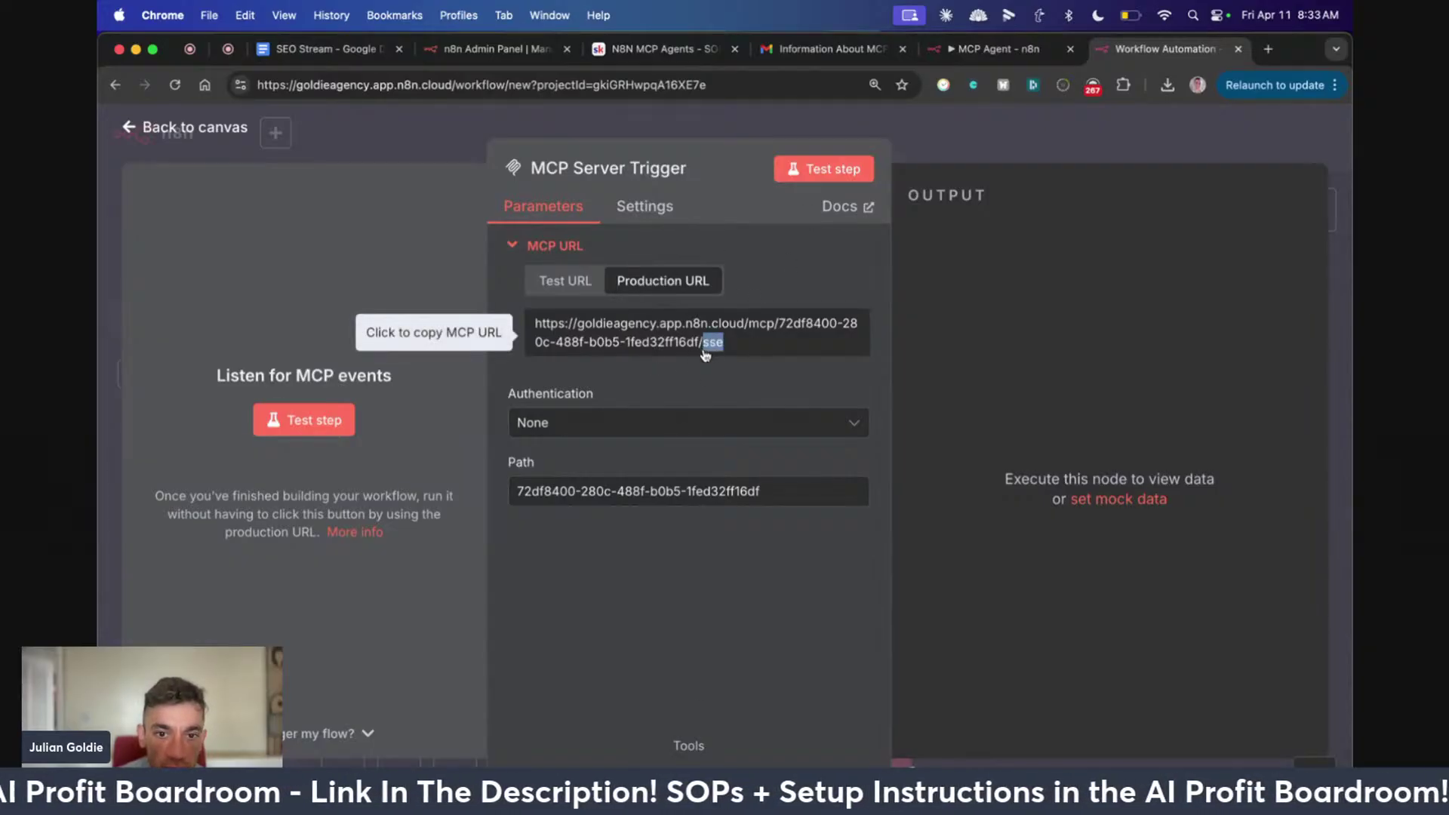
left_click(759, 611)
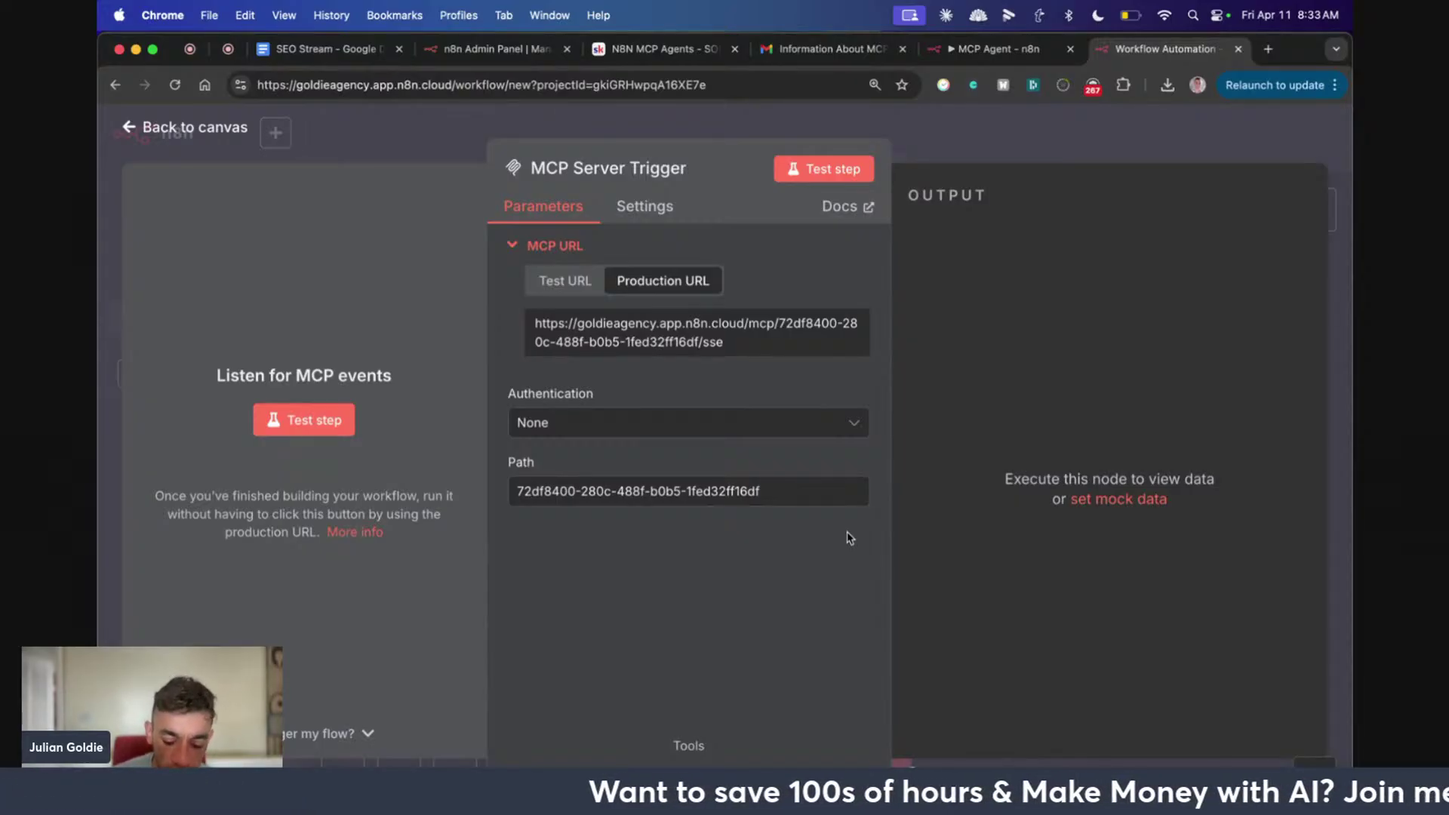
Google 'mcp github claude' in a new tab and open the modelcontextprotocol/servers repository
key("super+t")
type("google.com")
key("Return")
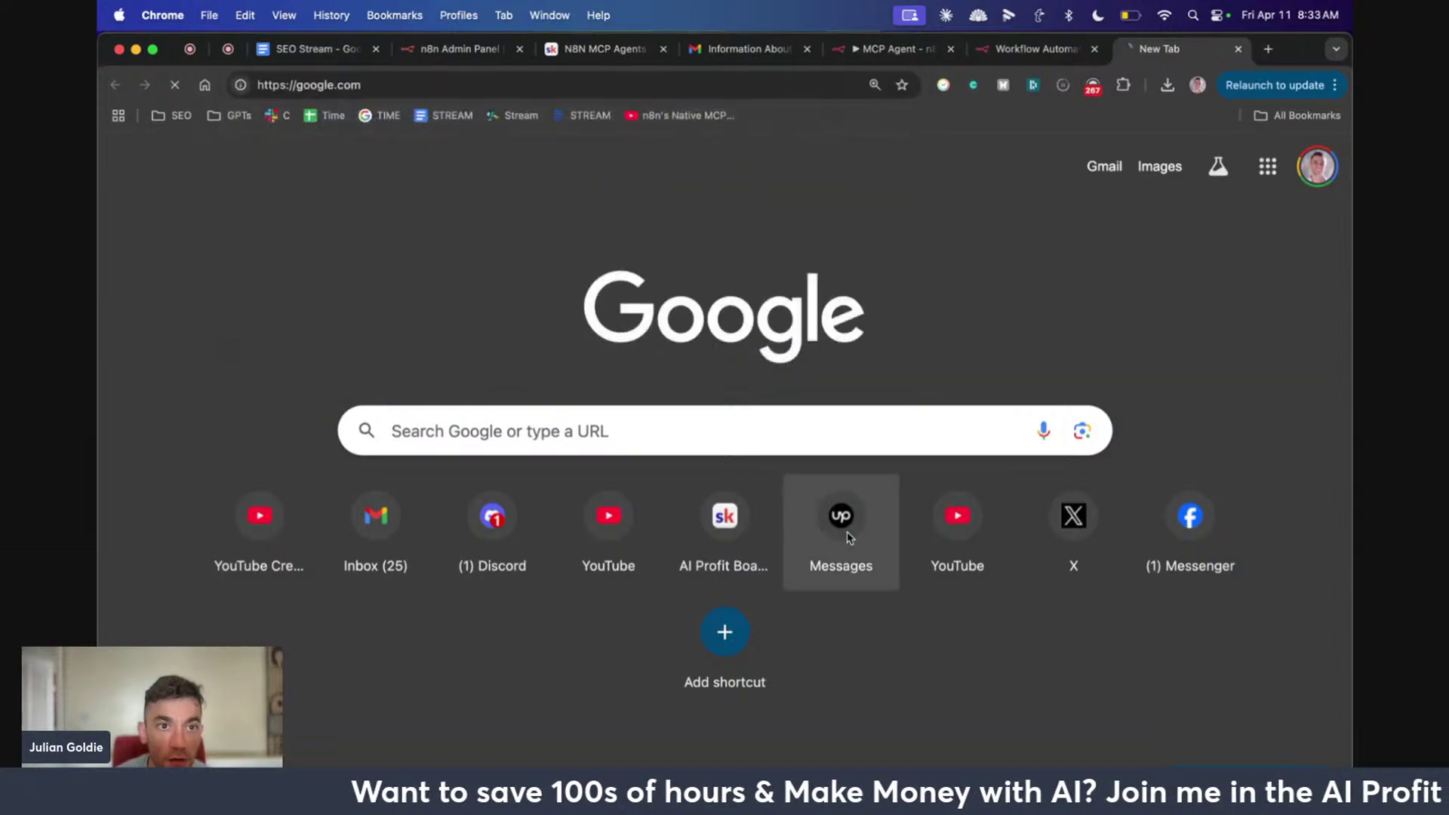
type("mcp github")
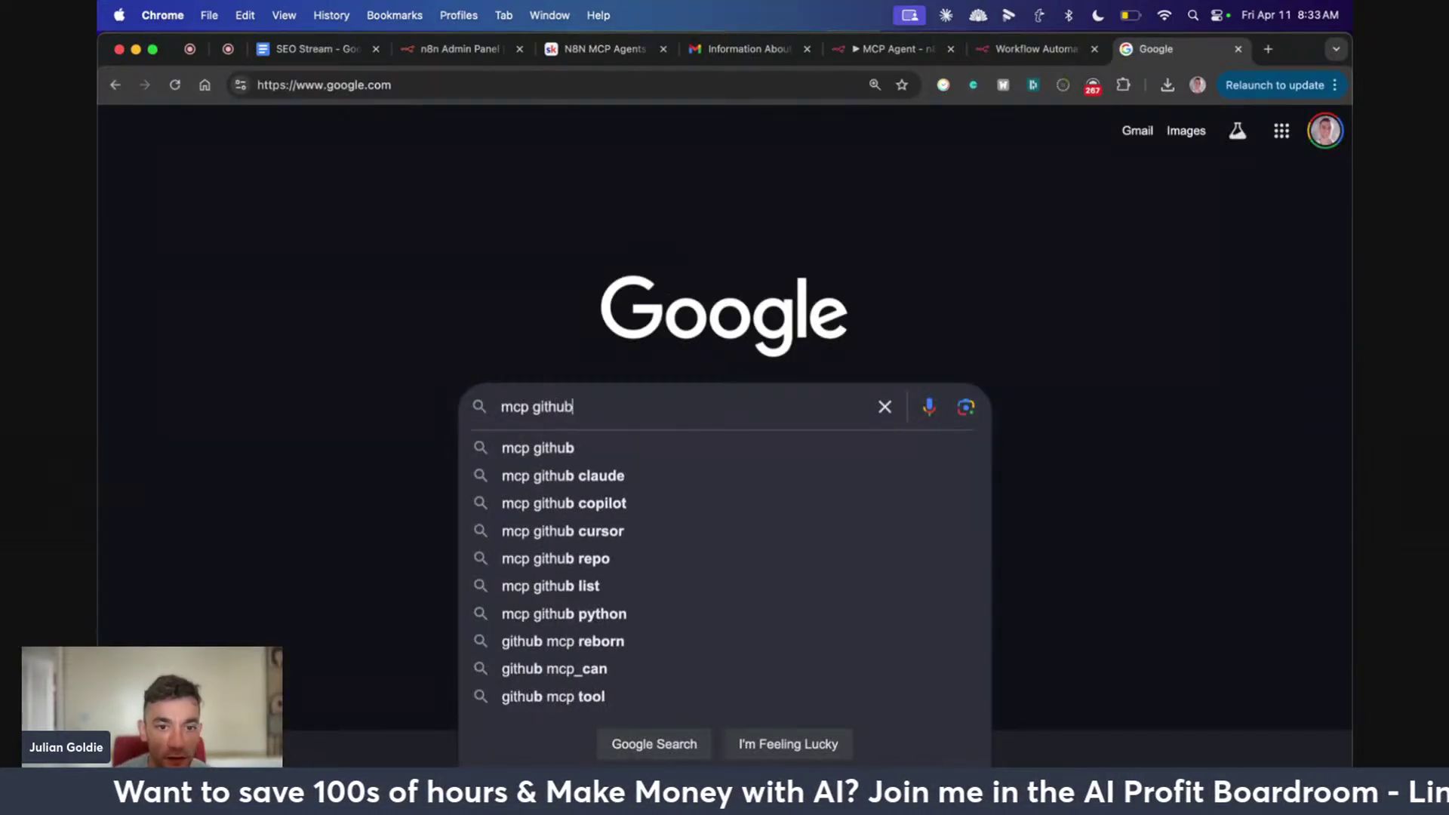
type(" claude")
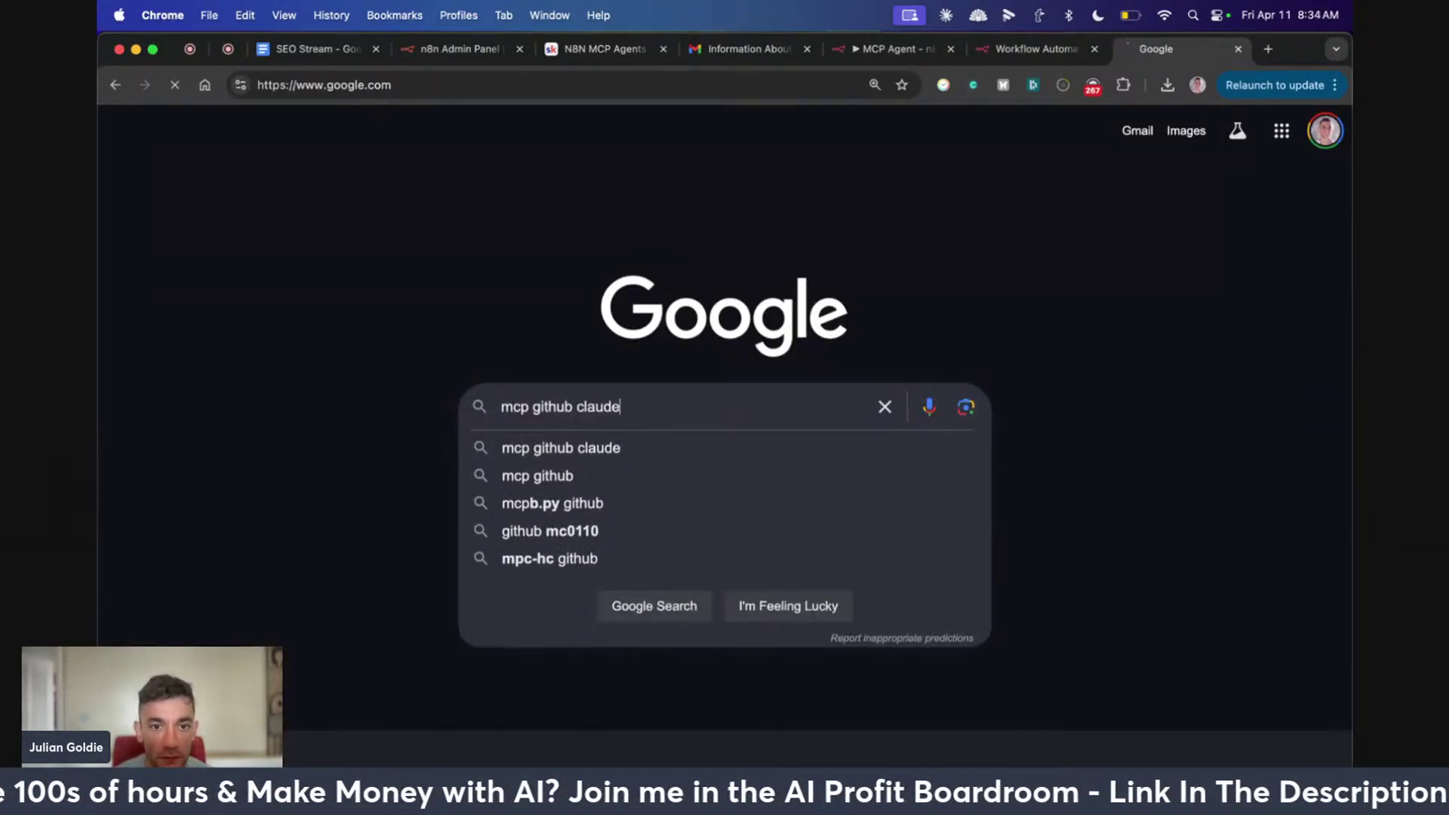
key("Return")
left_click(567, 276)
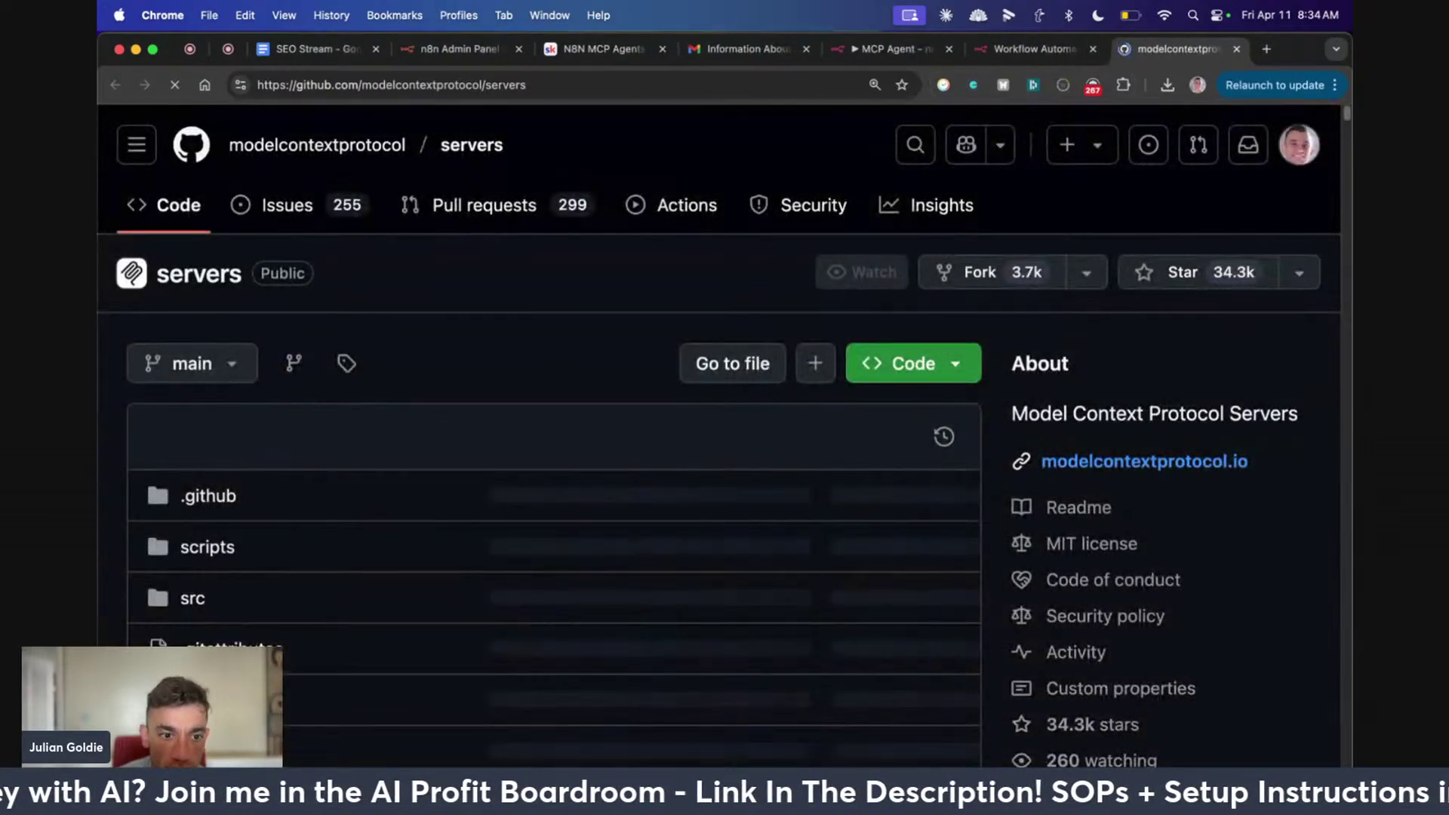
Scroll the README's reference and official integration server lists, then return to the MCP Agent tab
scroll(441, 636, "down", 20)
scroll(440, 636, "up", 5)
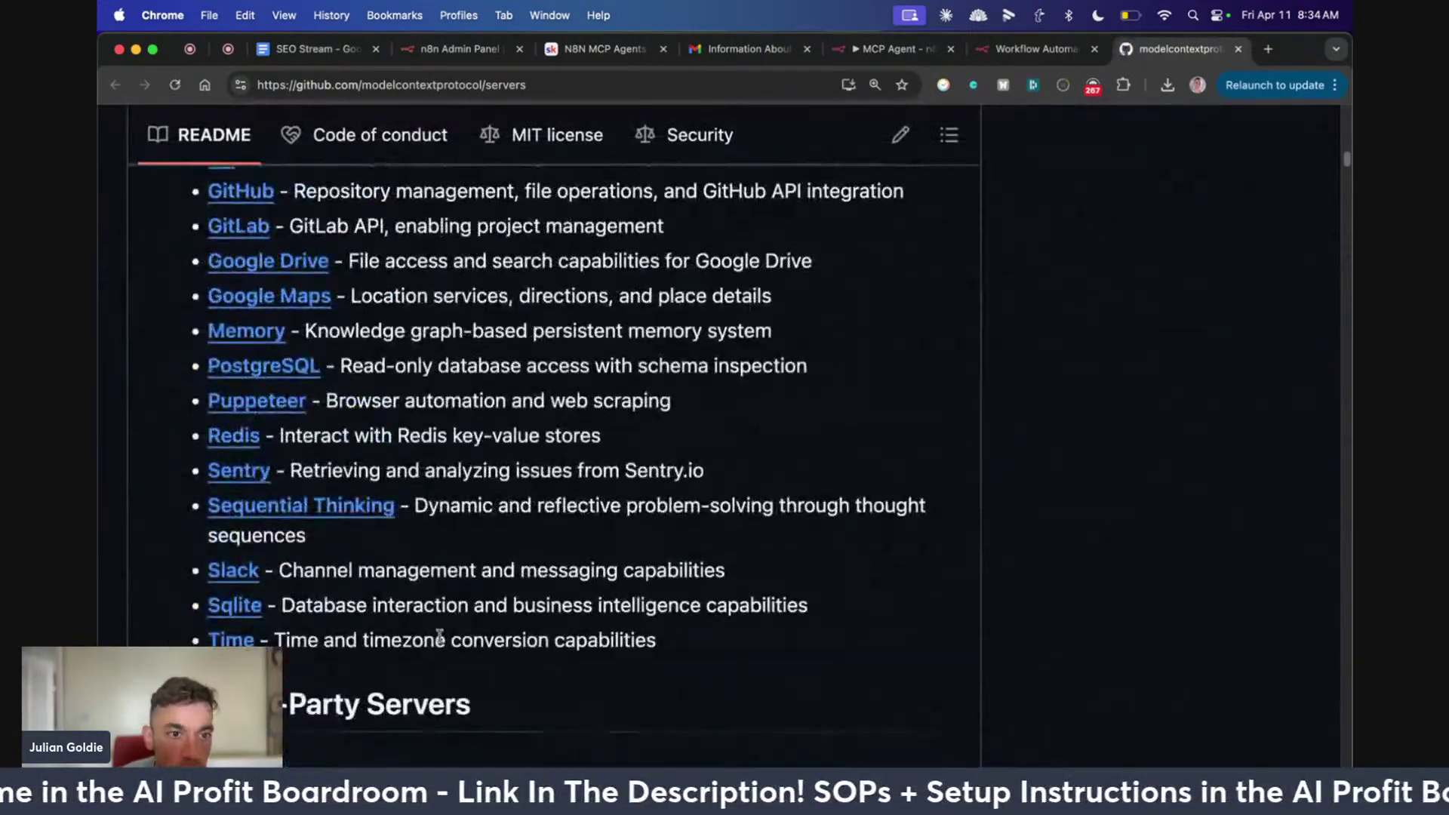
scroll(218, 529, "down", 1)
scroll(255, 535, "up", 10)
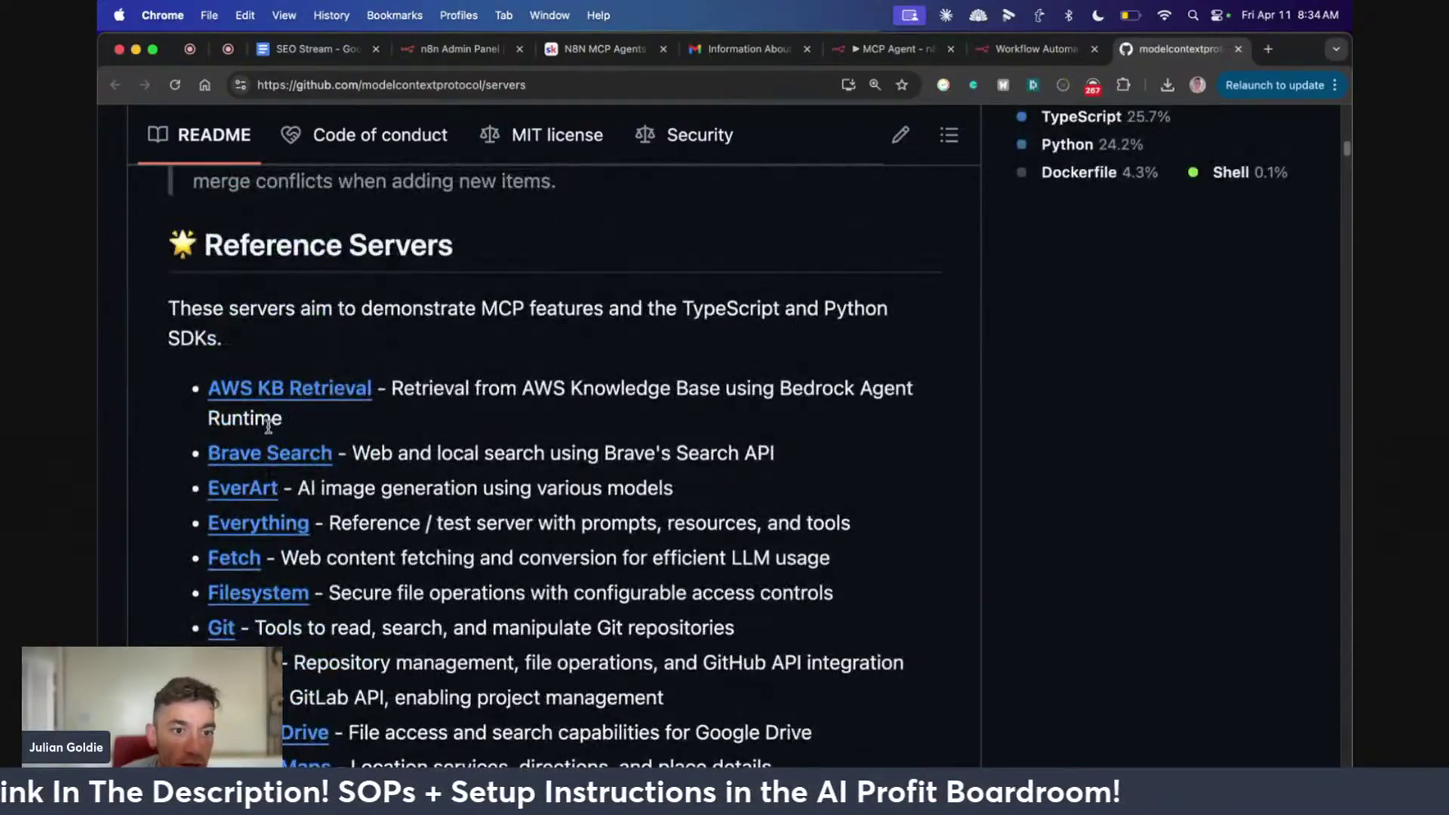
scroll(332, 536, "down", 15)
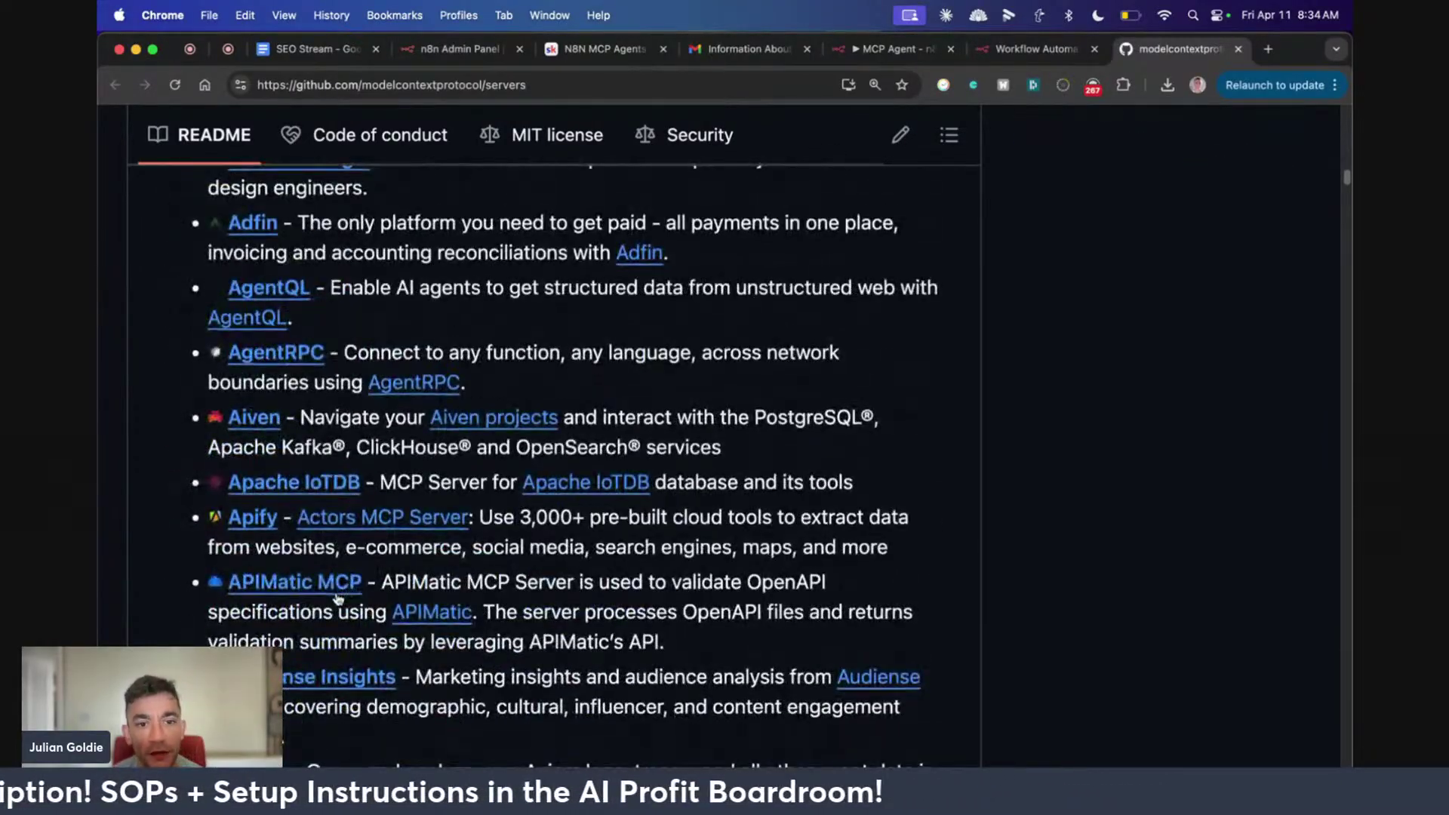
scroll(422, 569, "up", 2)
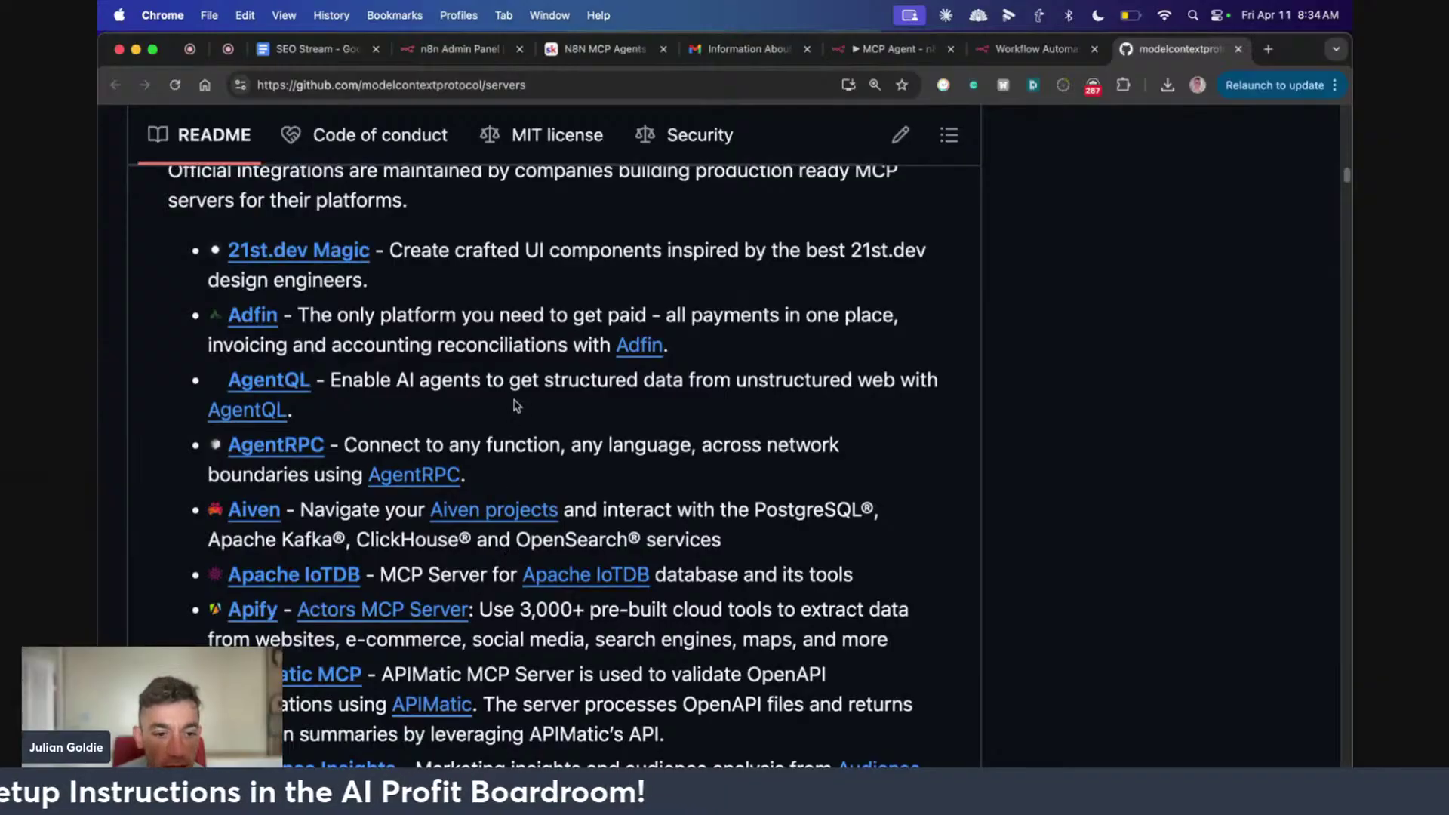
scroll(615, 477, "down", 12)
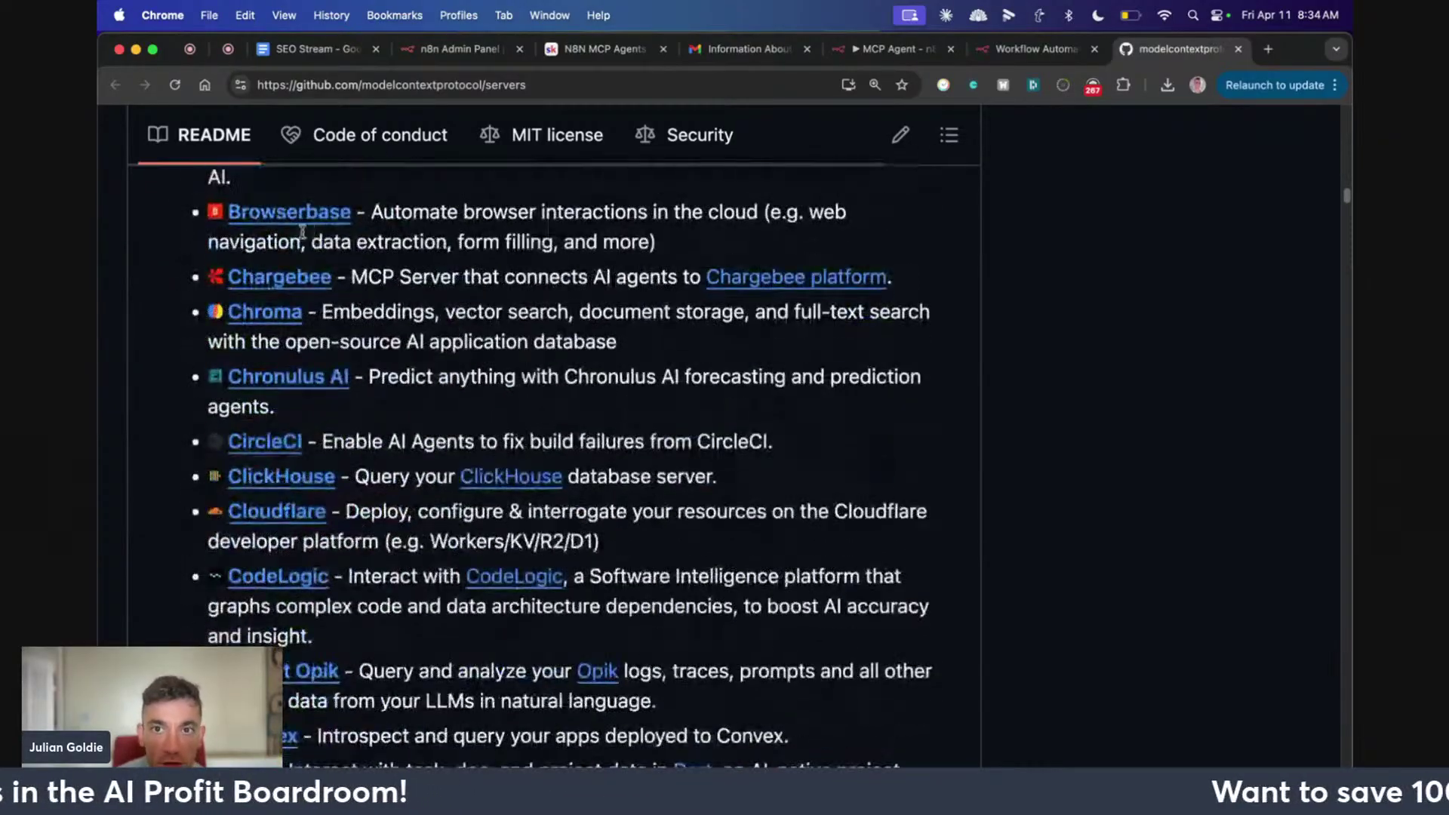
left_click(873, 54)
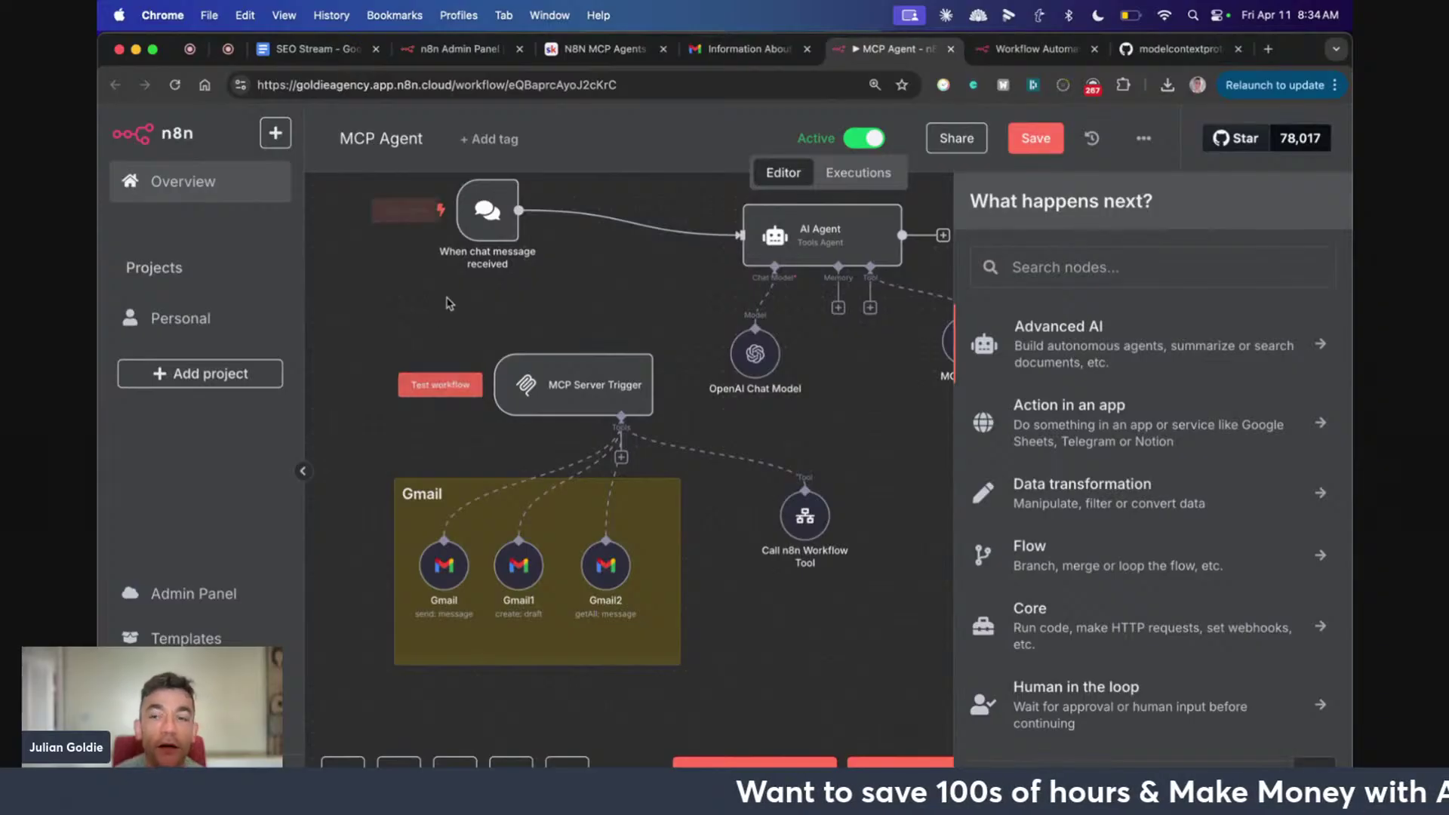
Close the GitHub tab and reopen the new workflow's MCP Server Trigger to view its /sse production URL
left_click(861, 355)
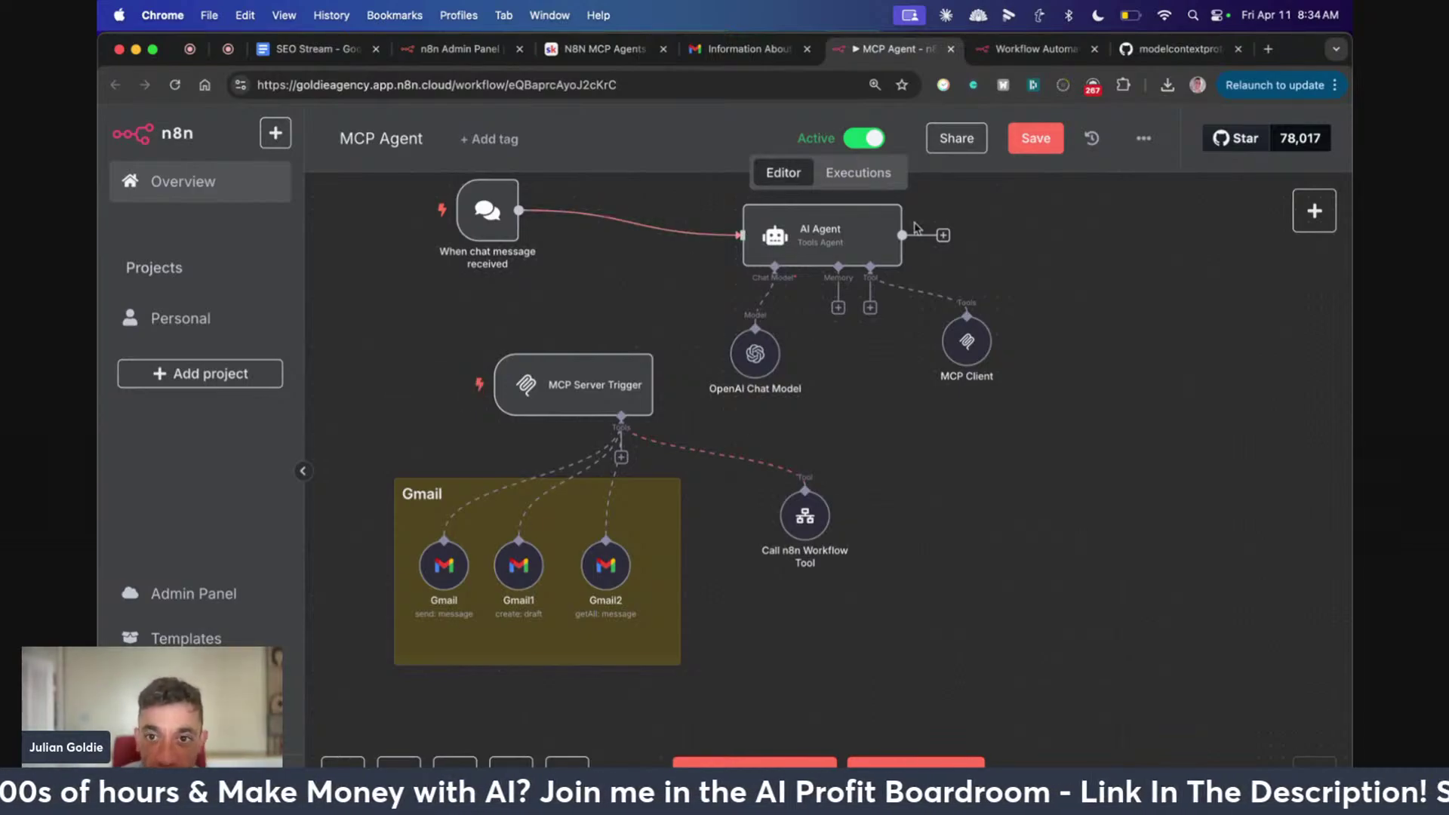
left_click(1237, 48)
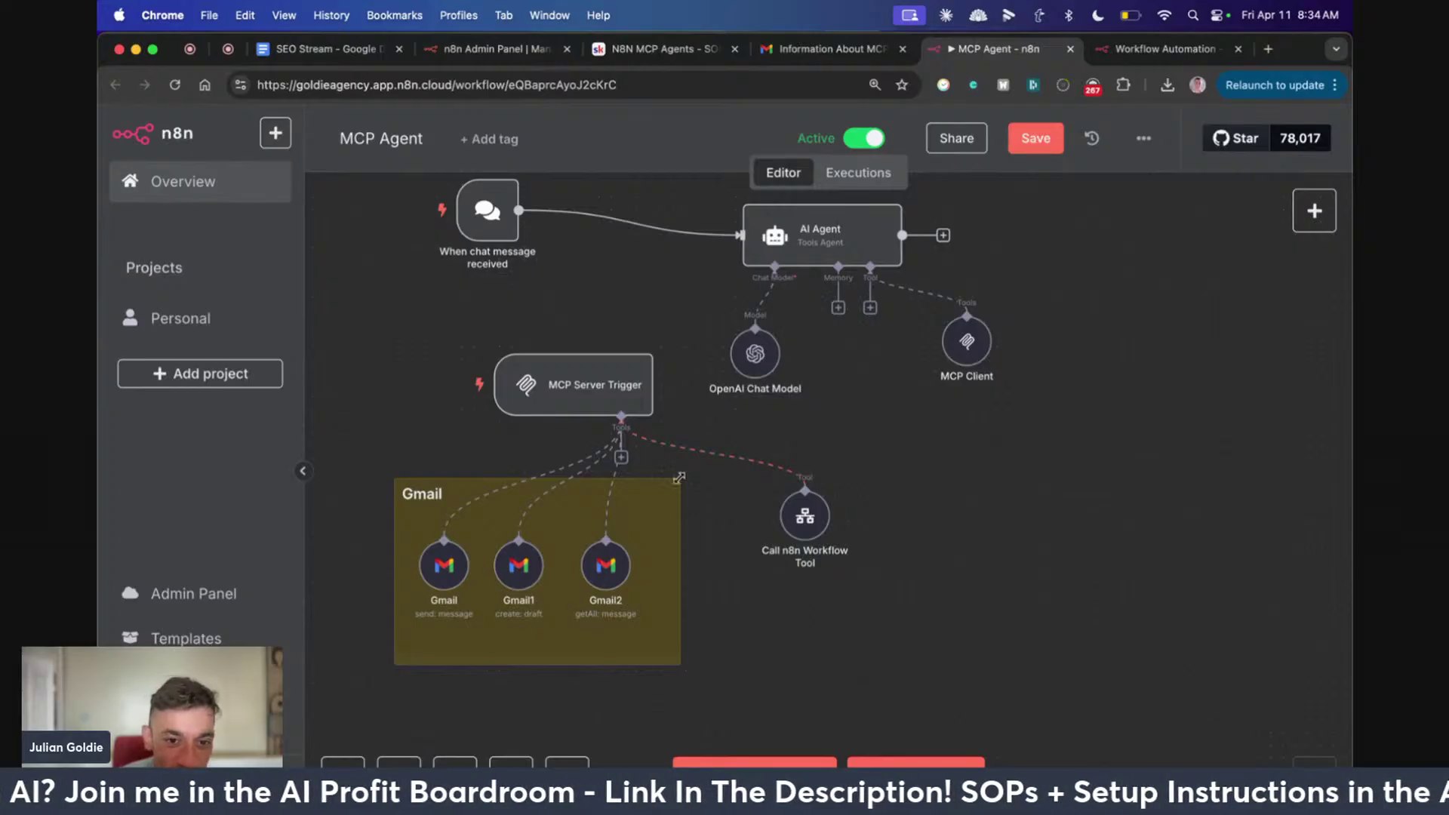
double_click(578, 387)
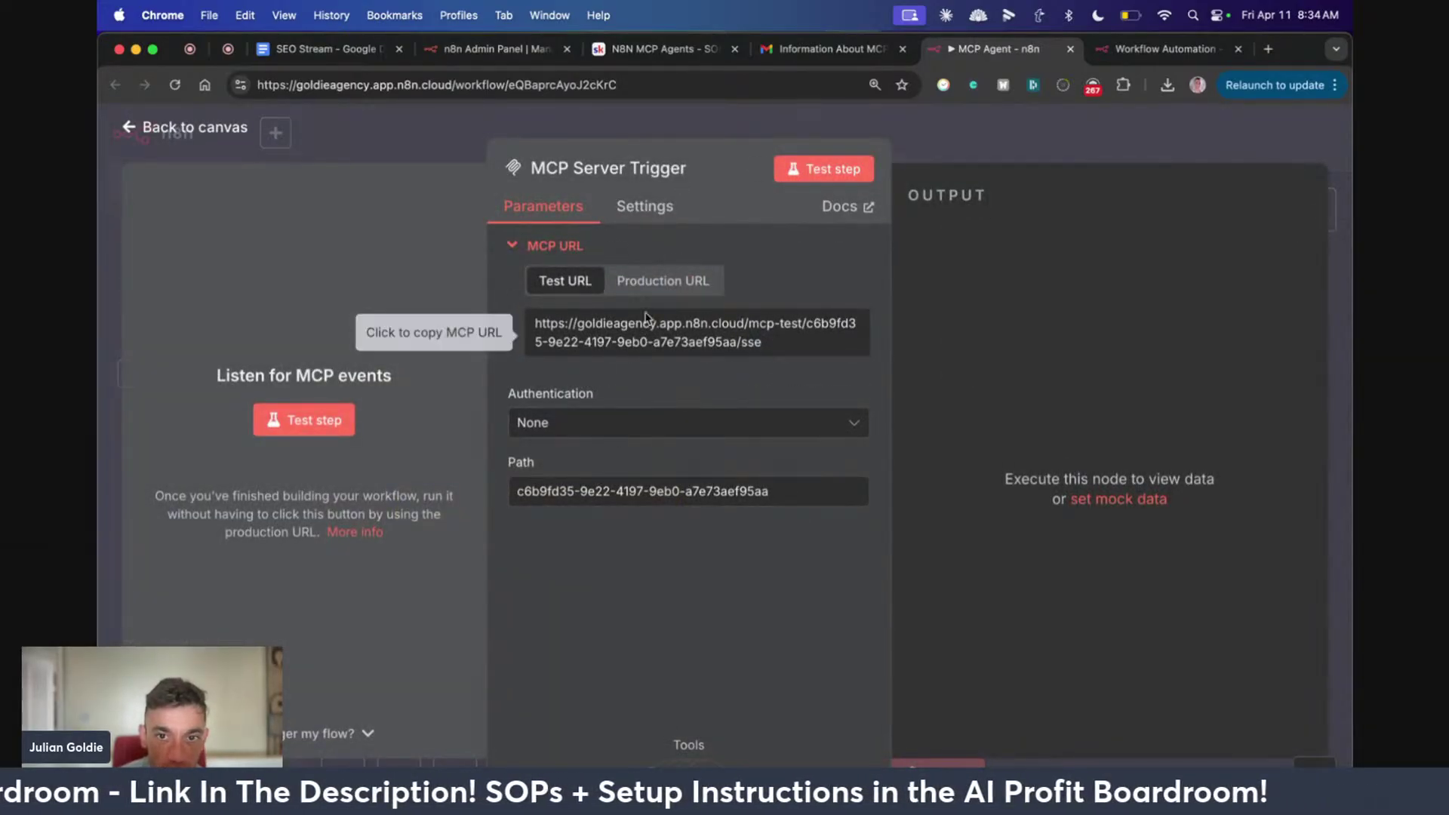
key("Escape")
In My workflow 30, attach a Gmail Tool to the MCP Server Trigger's Tools input
left_click(1166, 48)
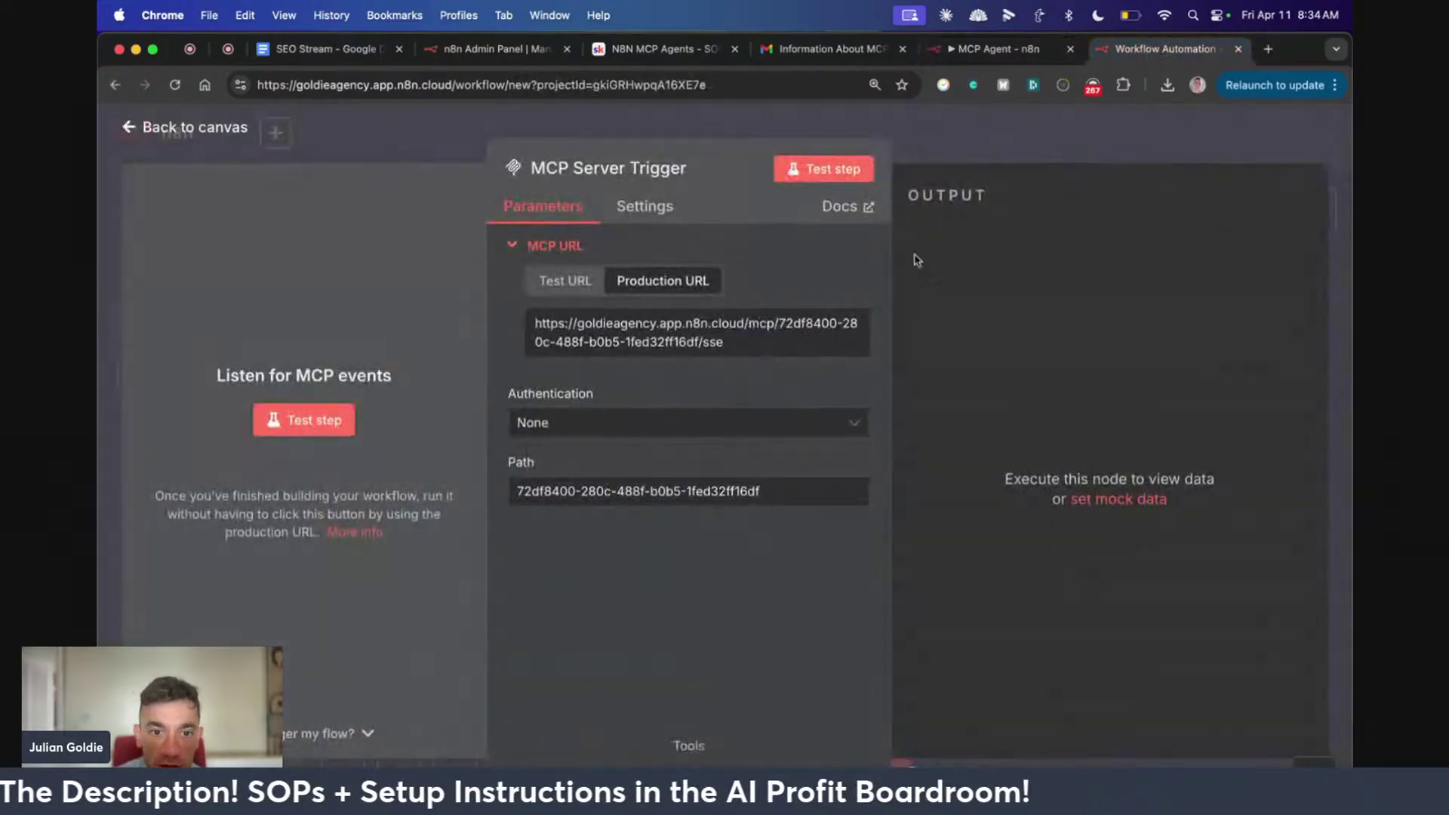
key("Escape")
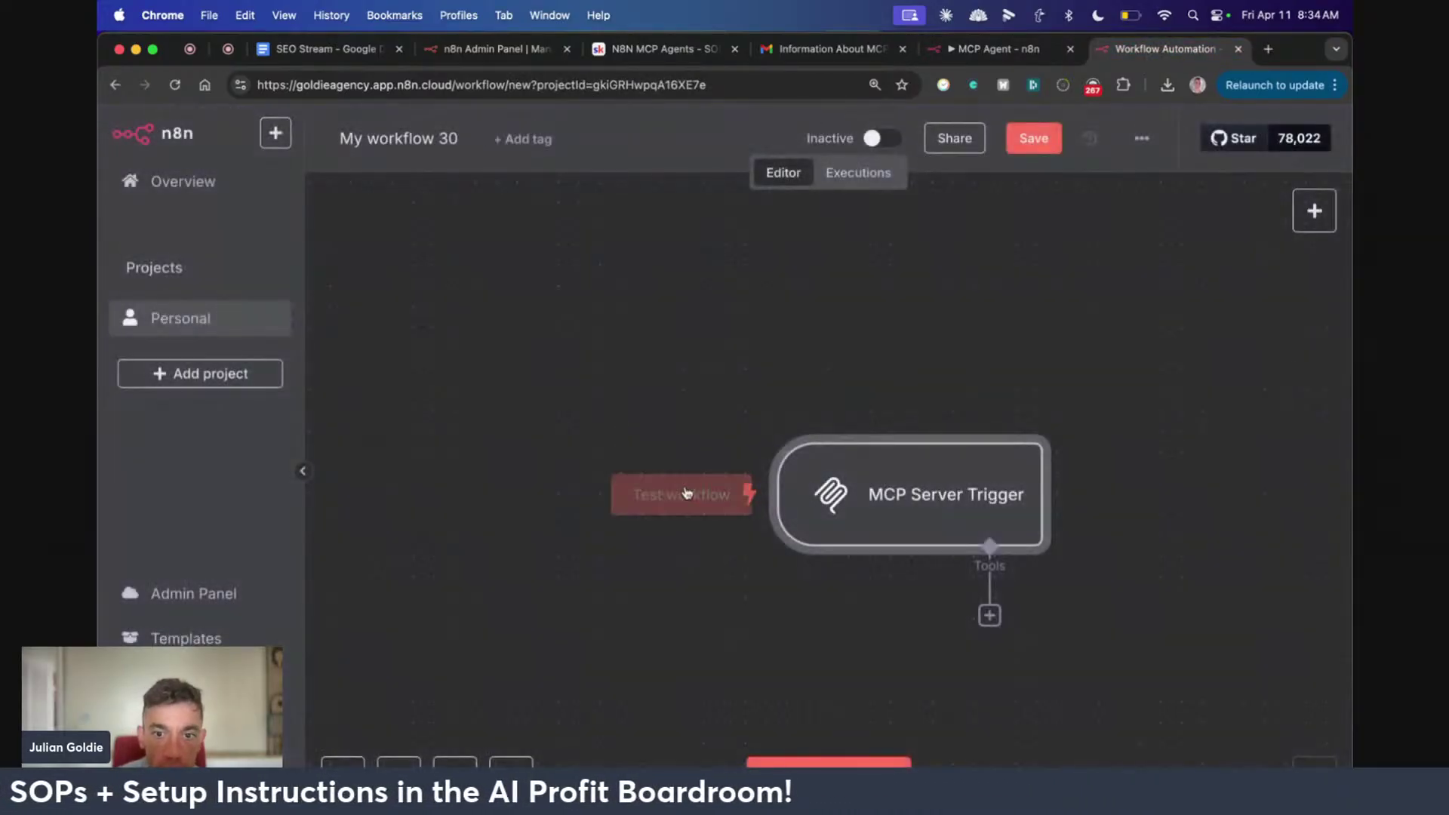
scroll(687, 493, "right", 5)
scroll(687, 493, "down", 3)
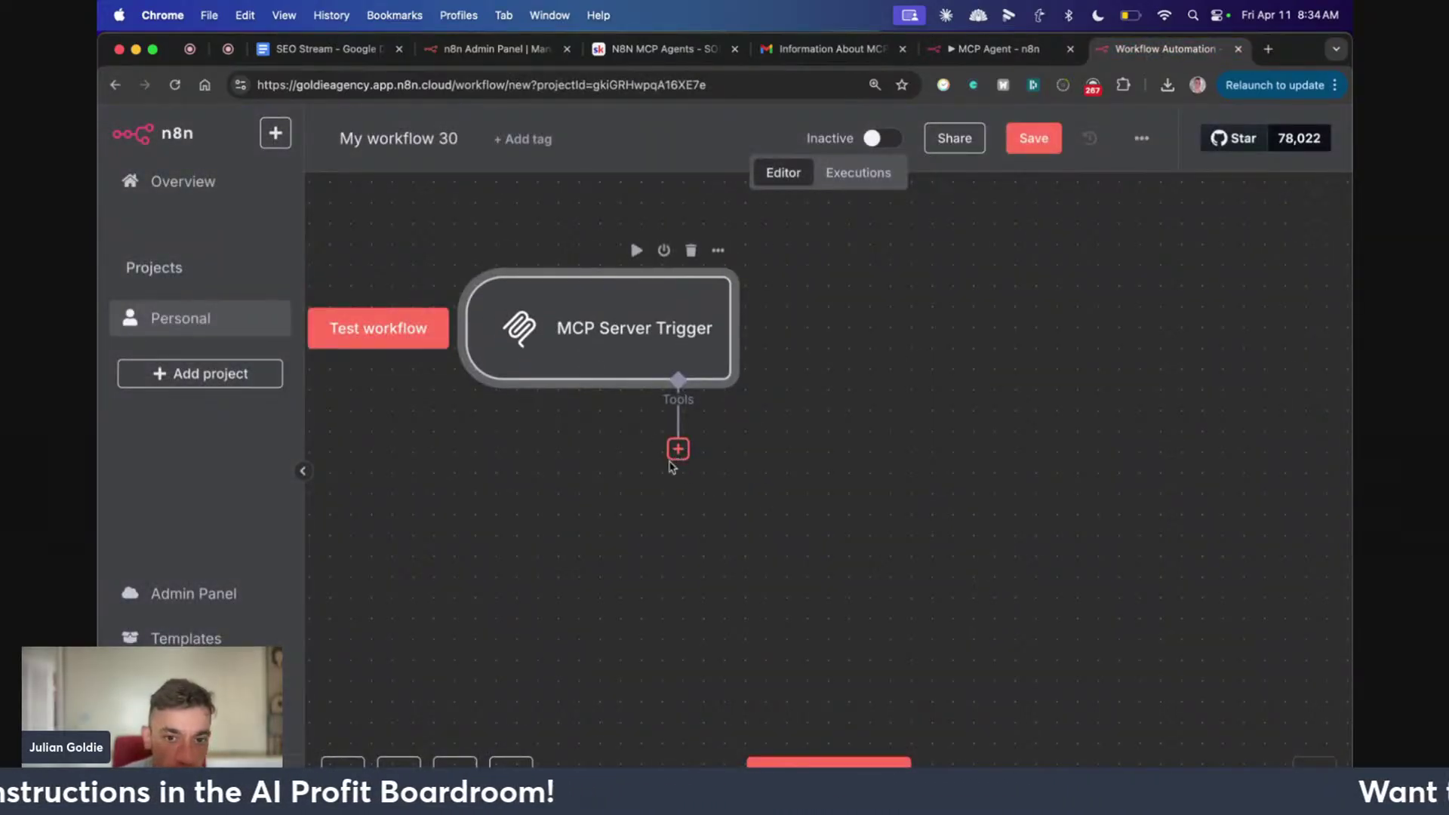
left_click(677, 450)
type("gmail")
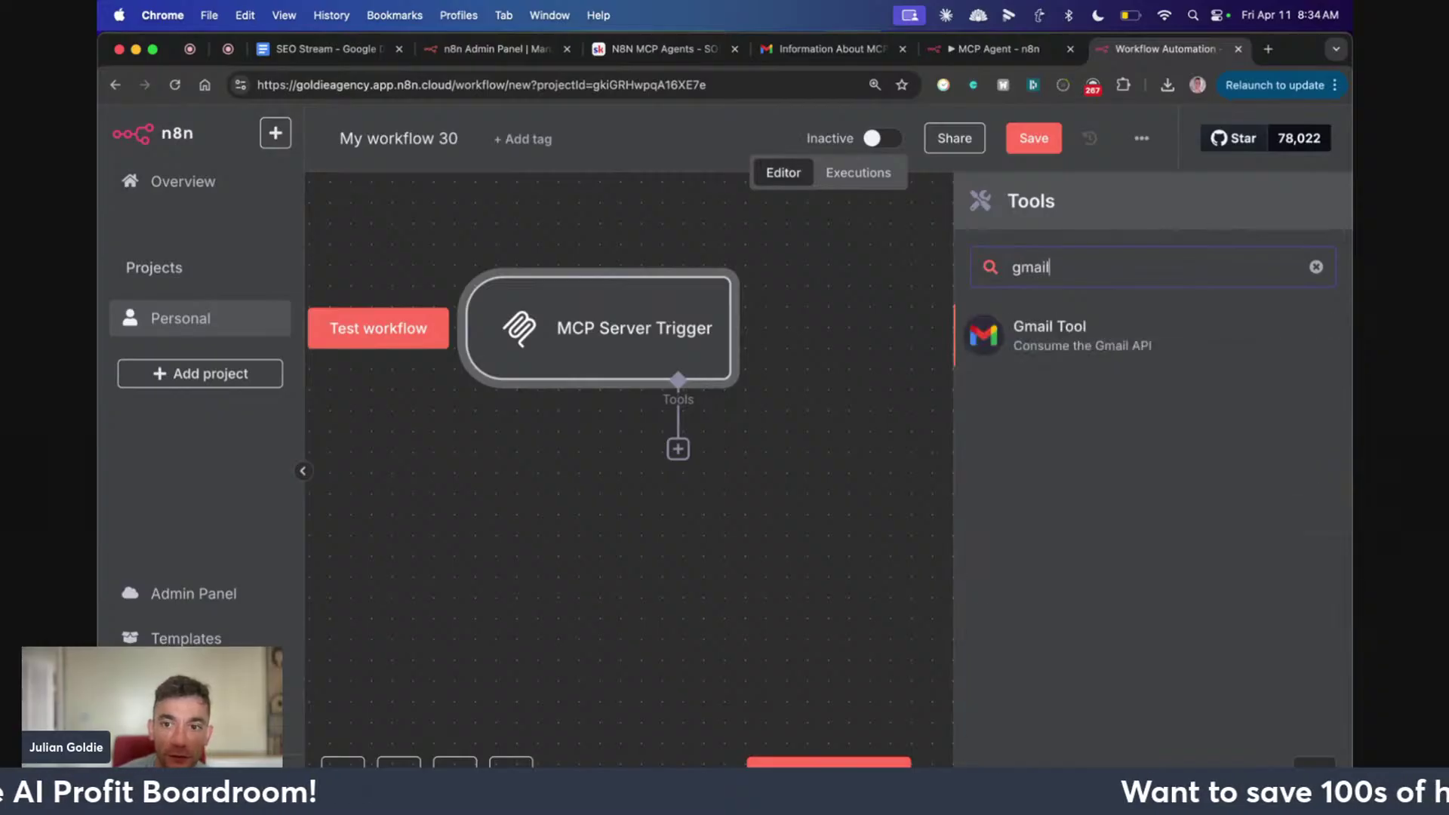
left_click(1084, 328)
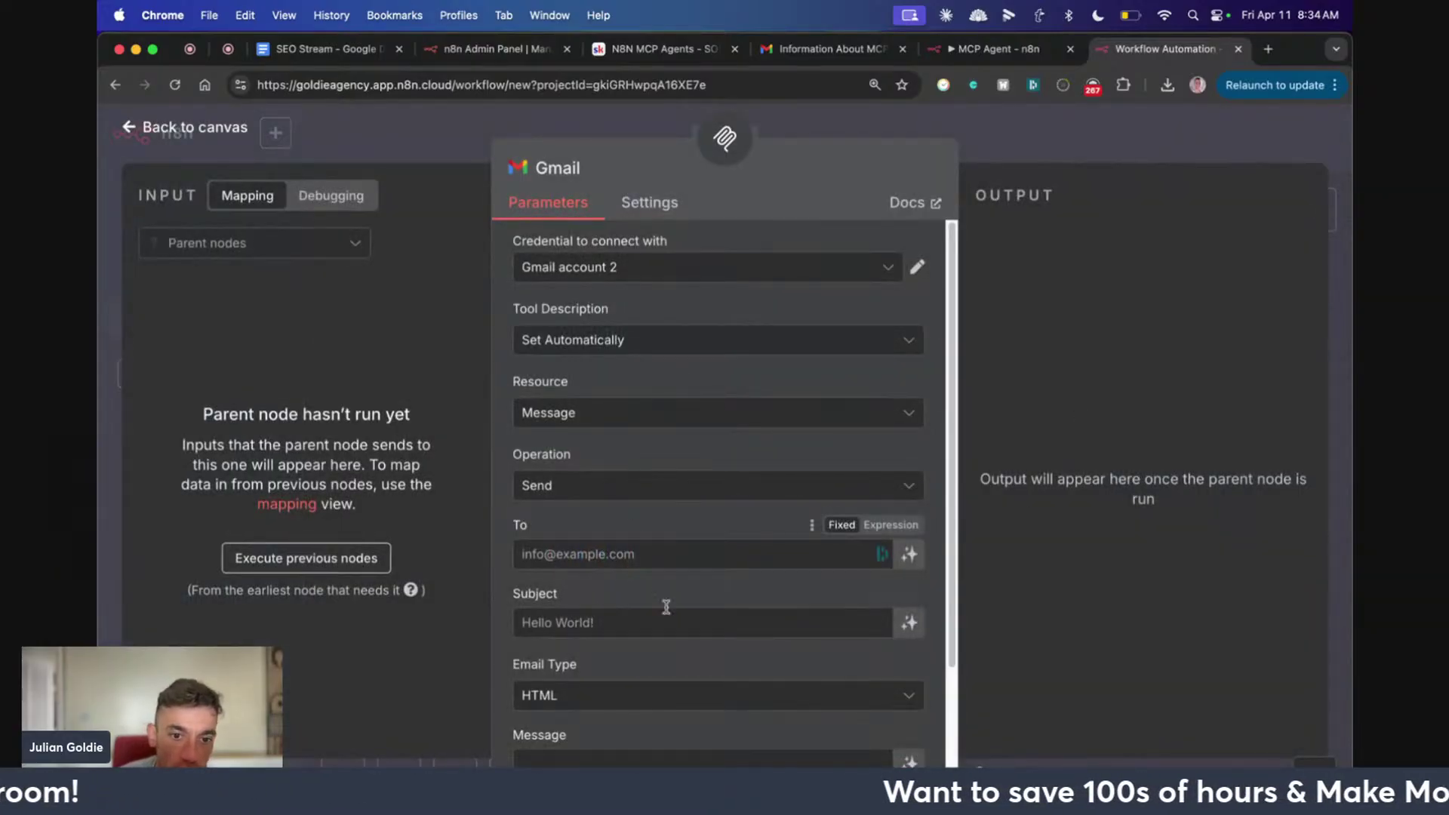
scroll(740, 360, "down", 2)
Let the model fill the Gmail tool's To, Subject and Message, then place it beneath the trigger
left_click(909, 414)
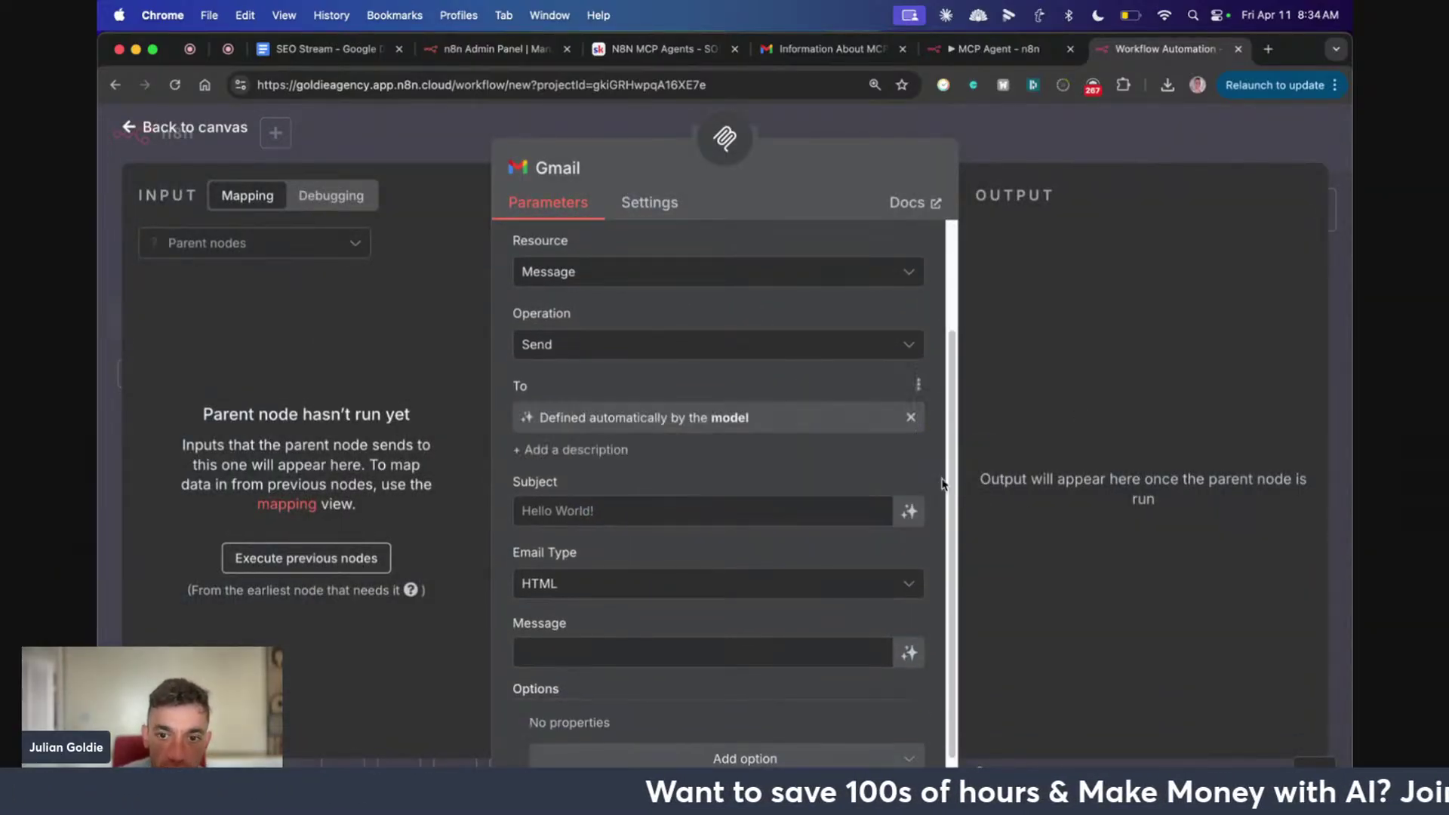
left_click(909, 515)
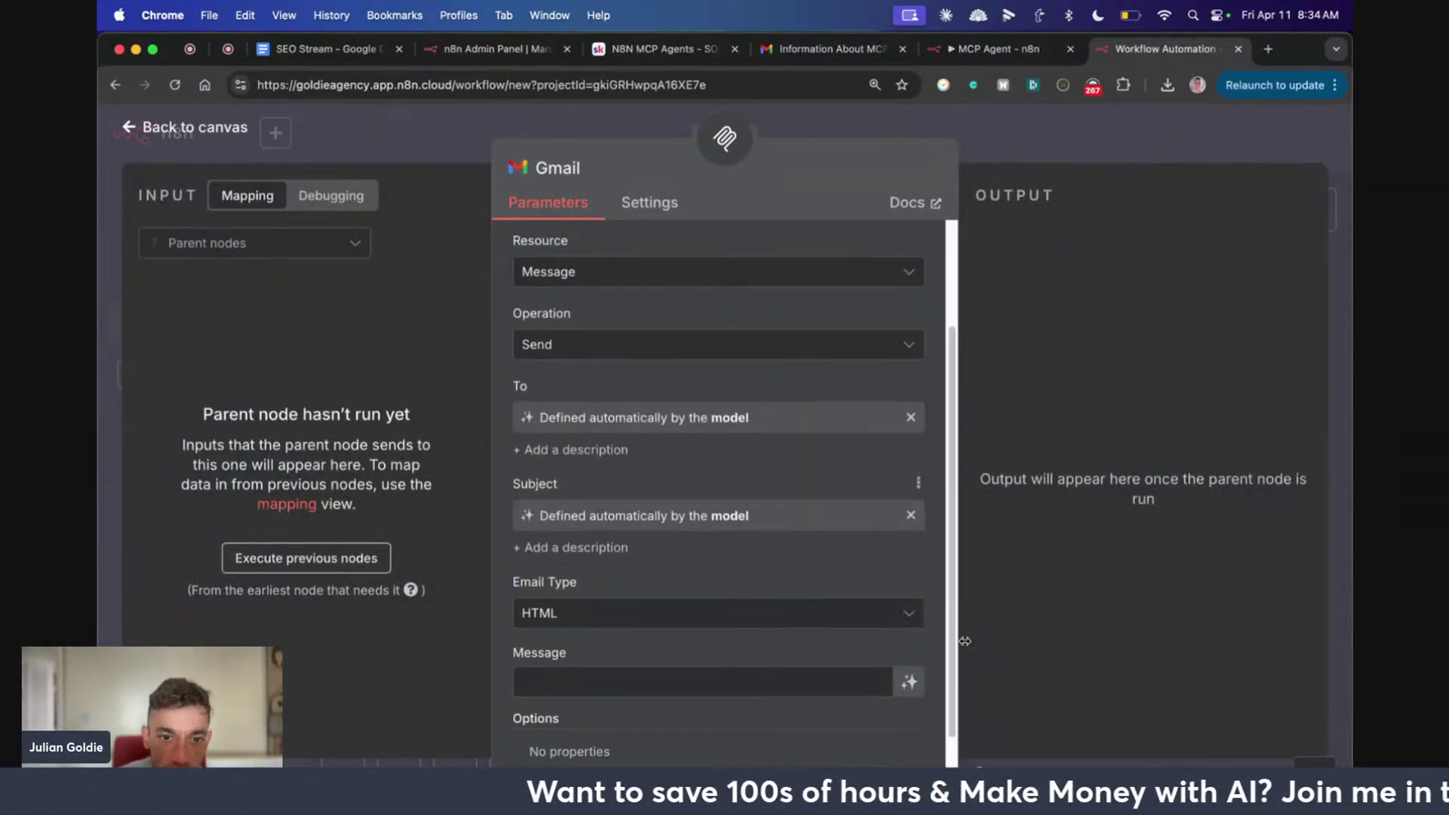
left_click(909, 682)
scroll(788, 615, "up", 1)
scroll(785, 610, "up", 1)
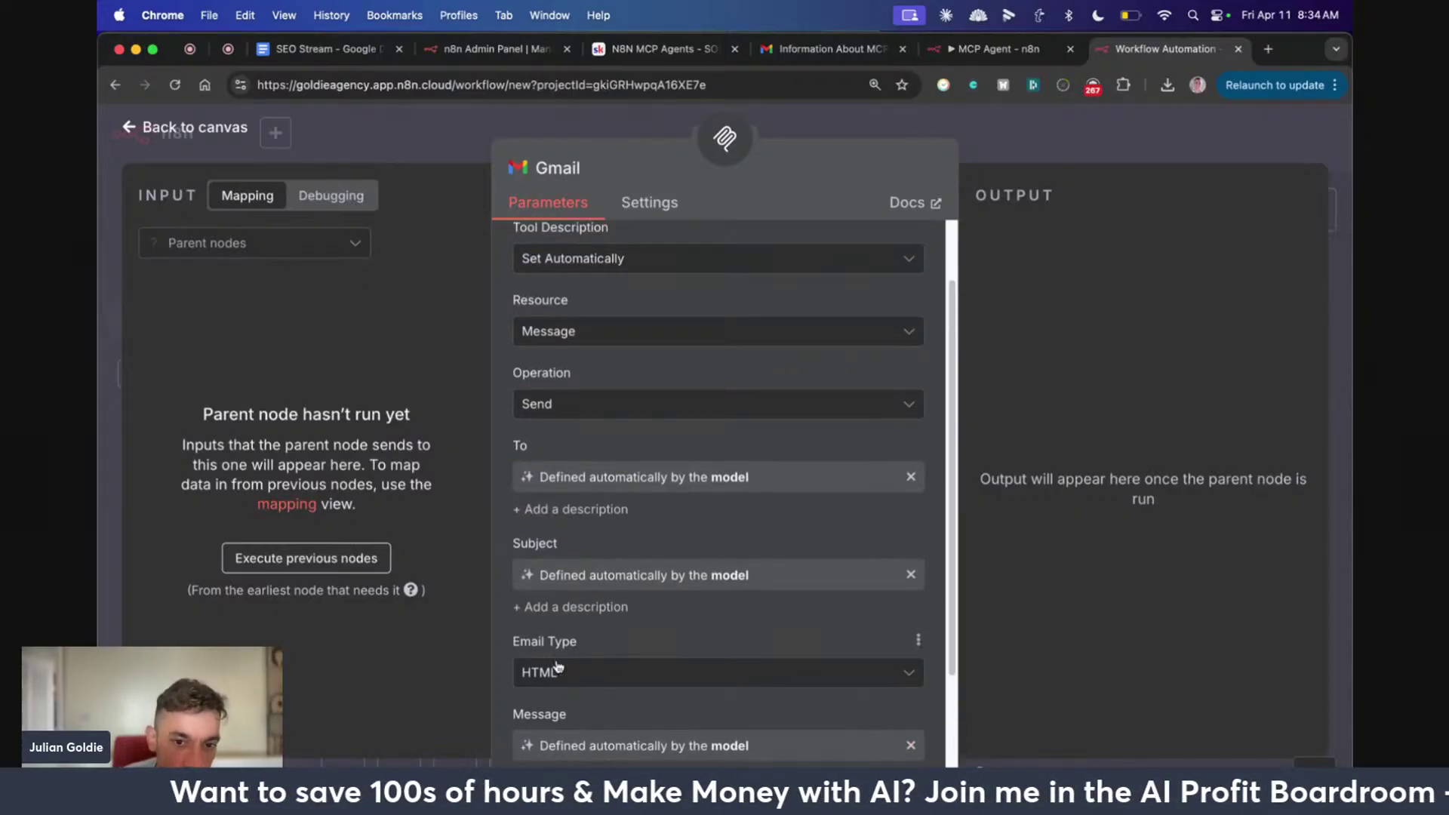
scroll(576, 453, "up", 3)
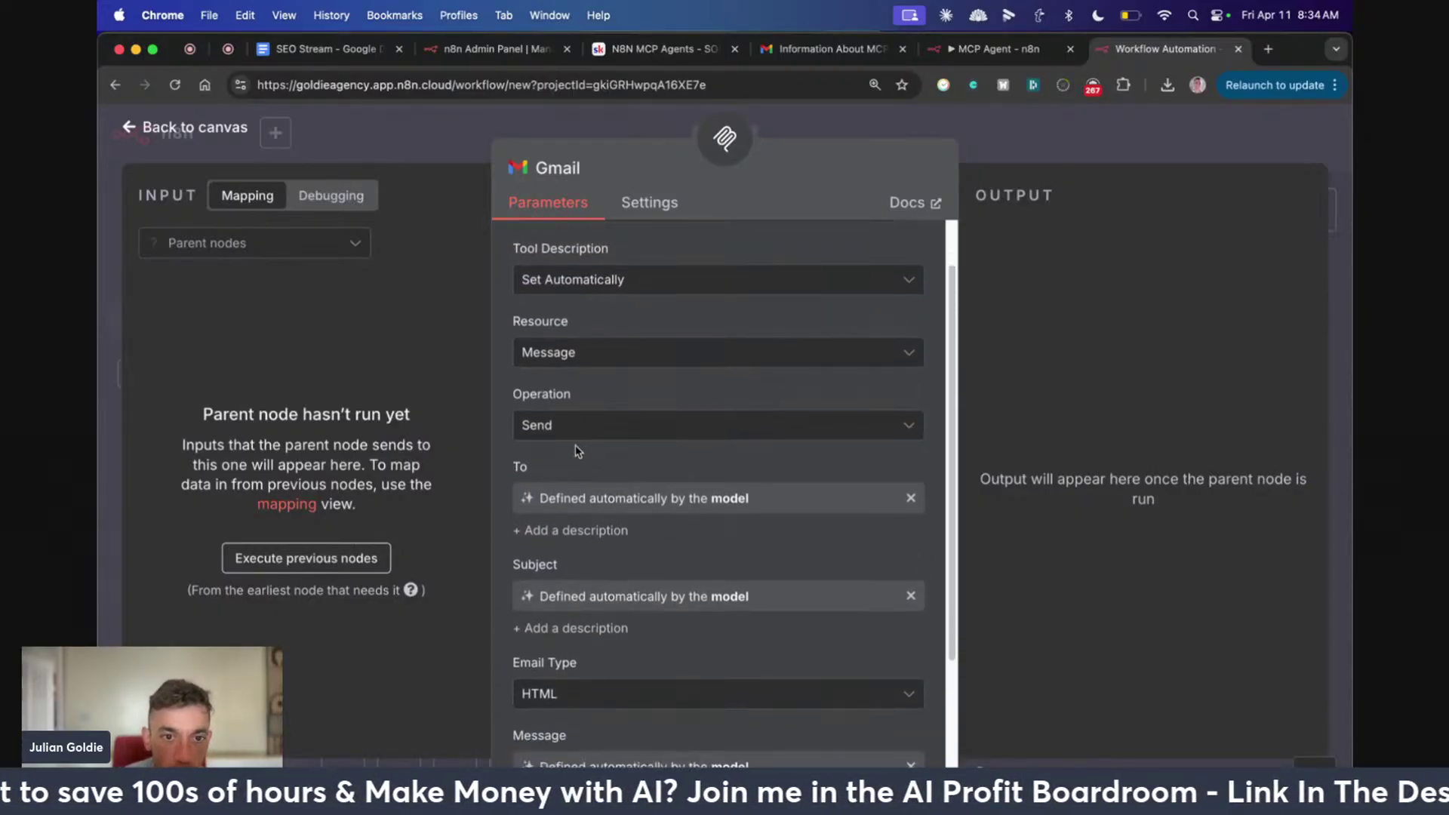
key("Escape")
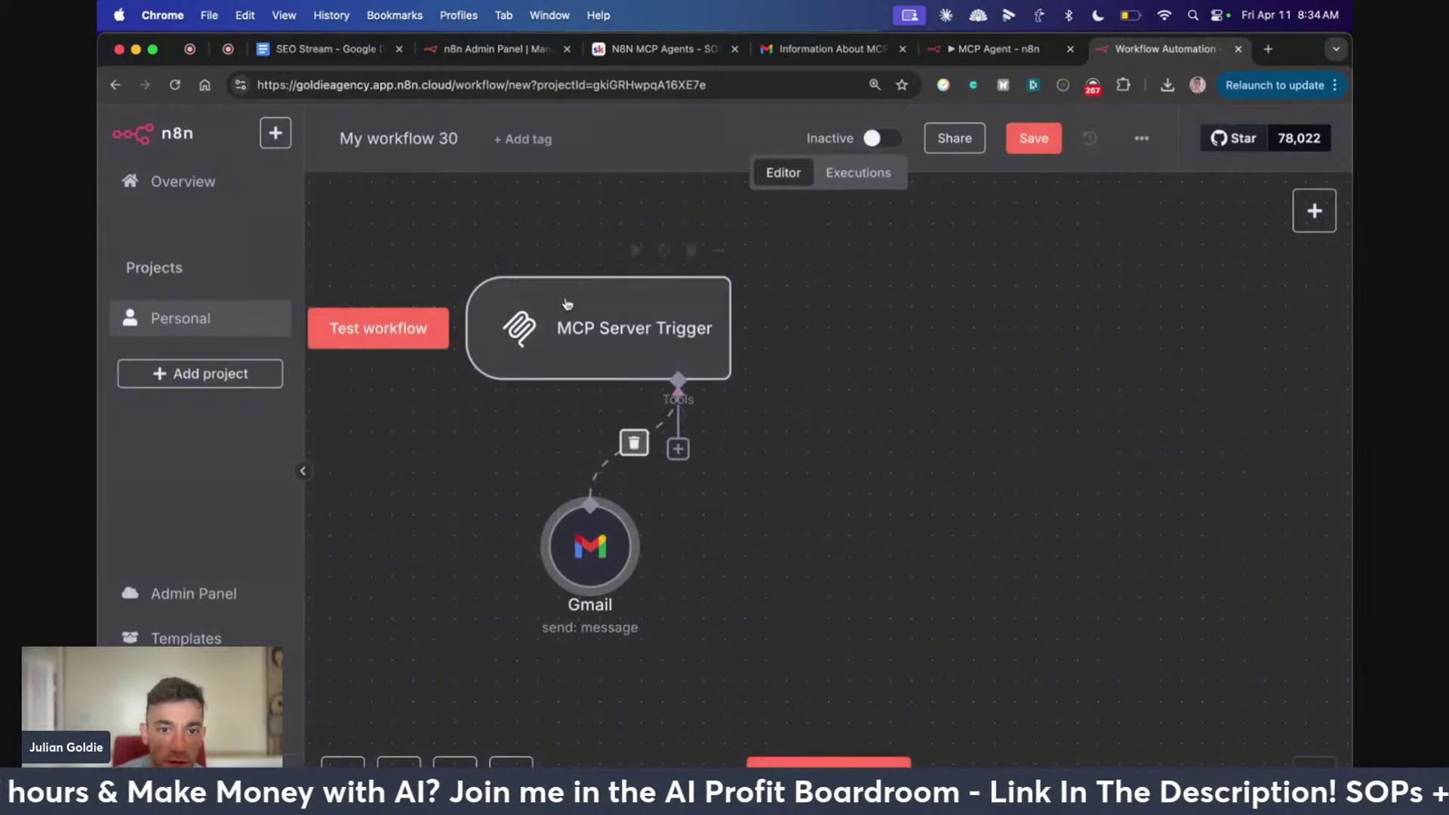
left_click_drag(601, 556, 497, 556)
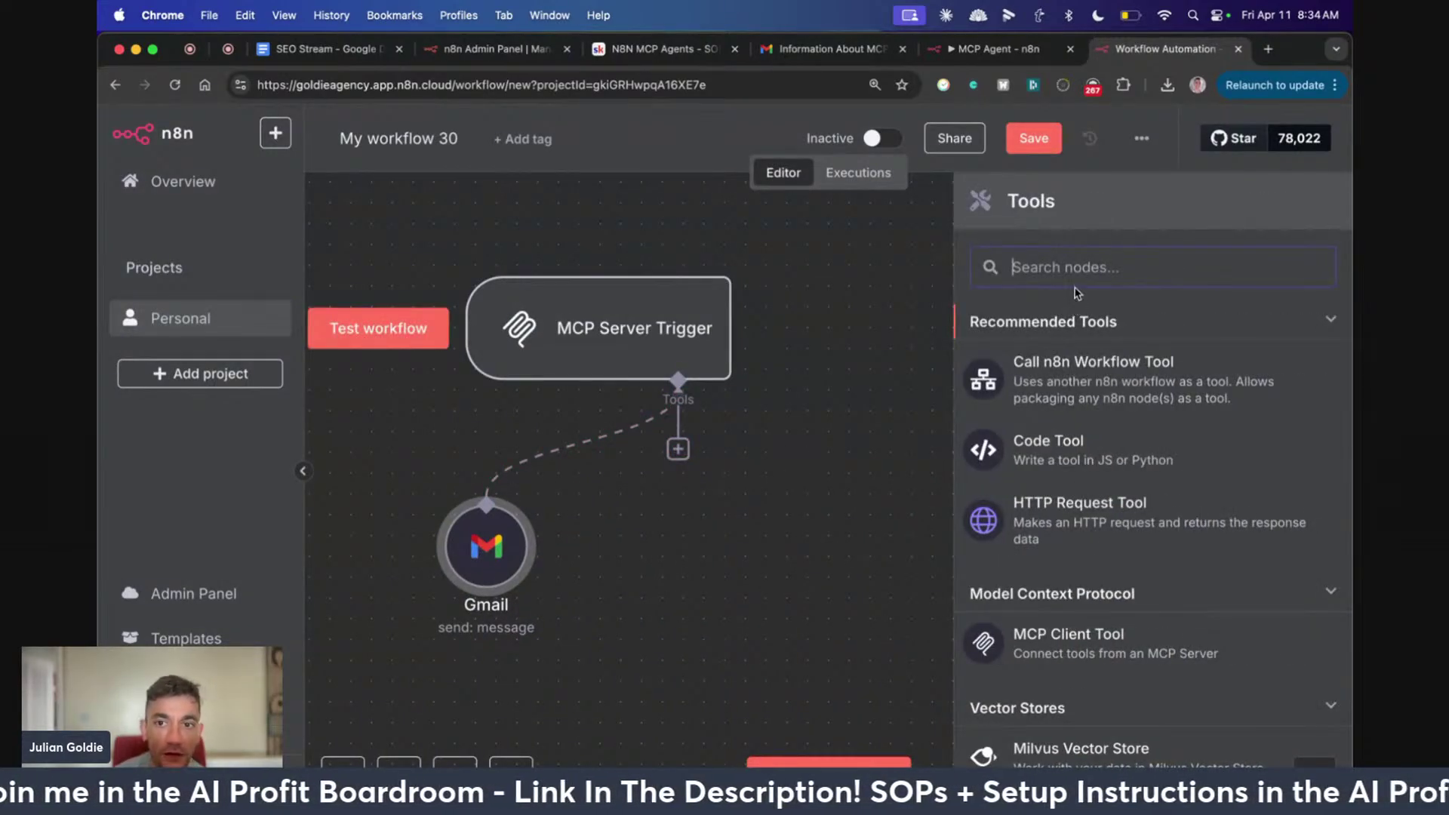
Add a second Gmail Tool, review its operations, and return to the MCP Agent workflow
type("gmail")
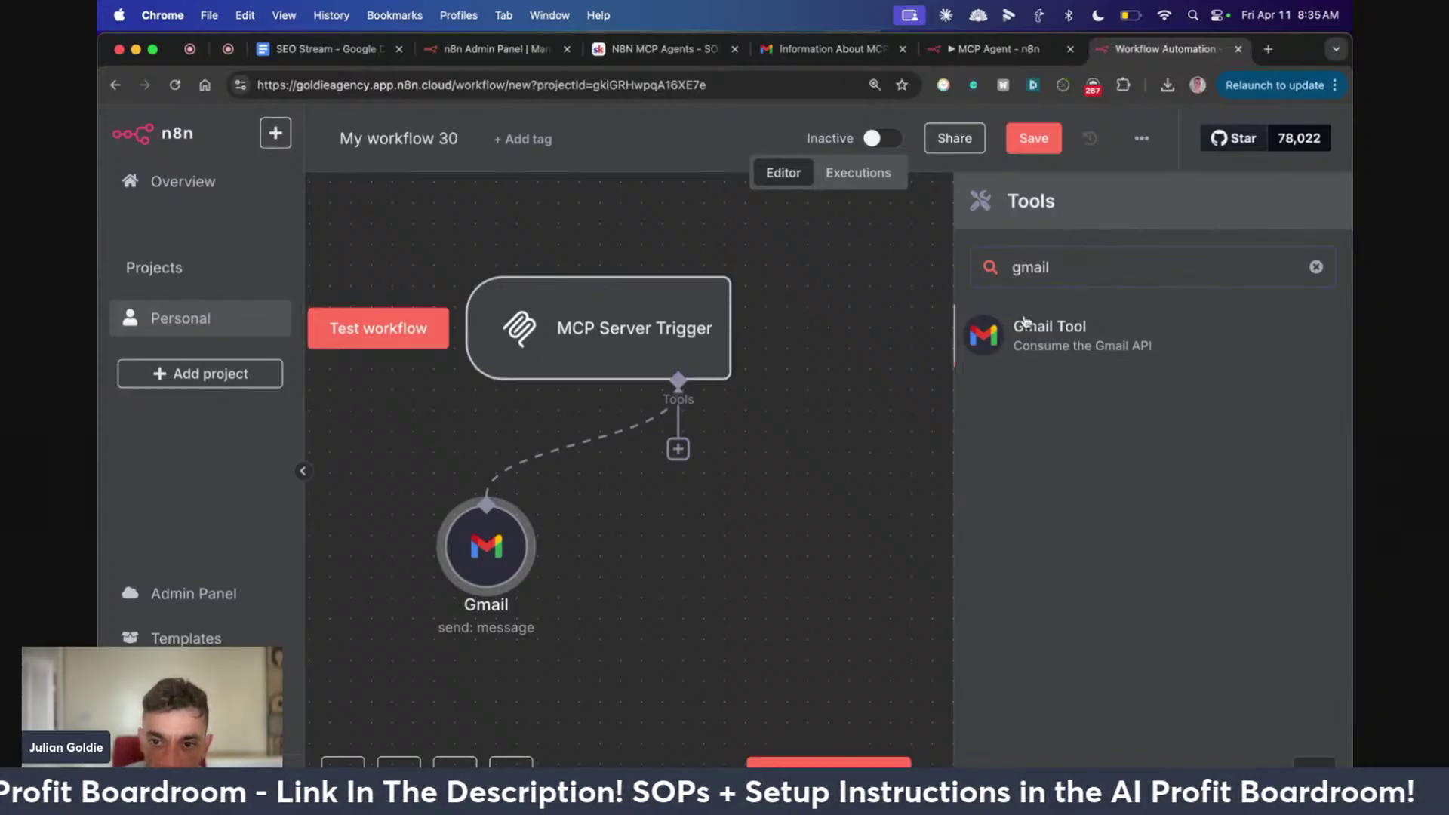
left_click(1025, 324)
left_click(609, 487)
scroll(608, 533, "down", 1)
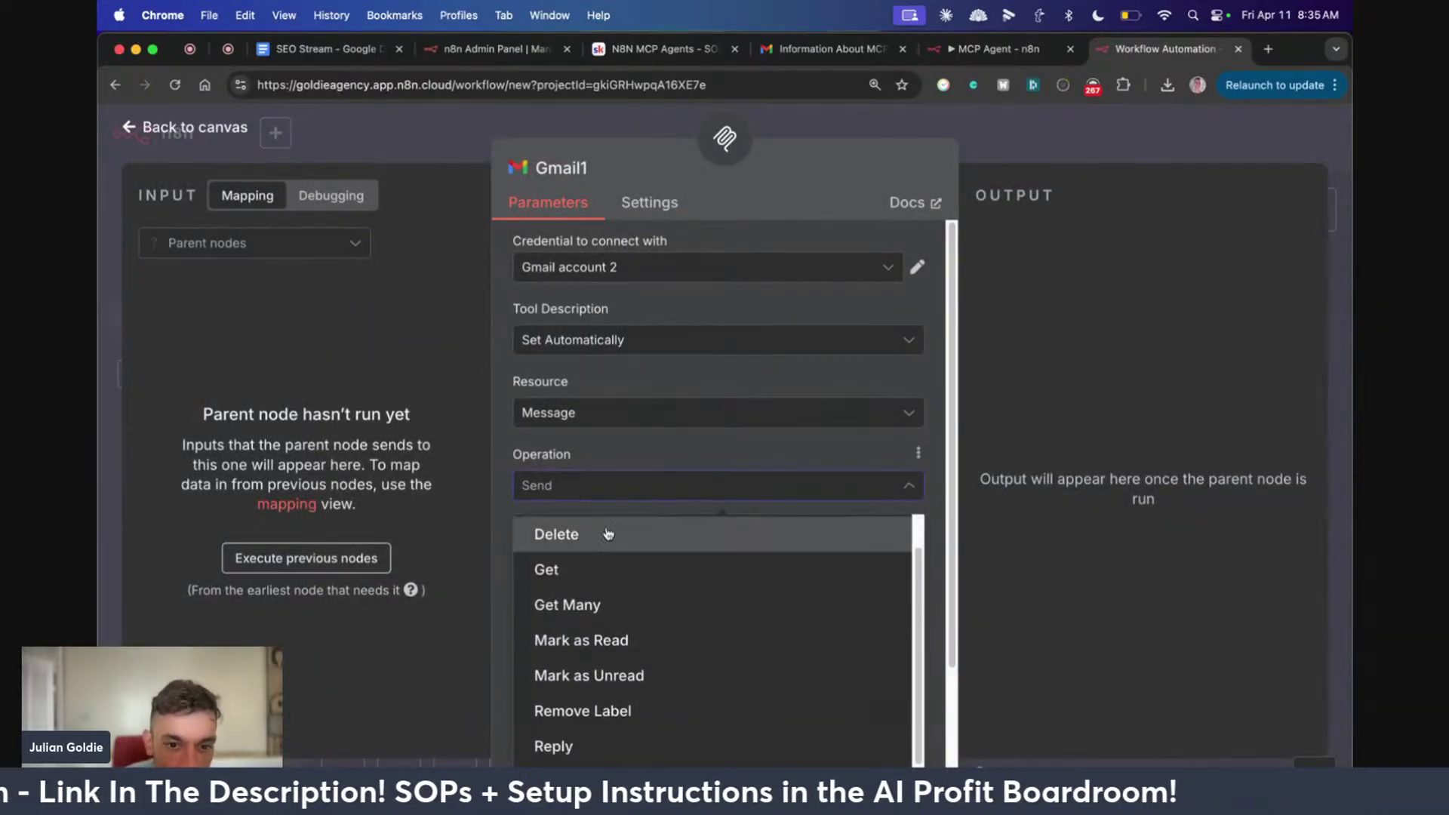
scroll(608, 533, "up", 1)
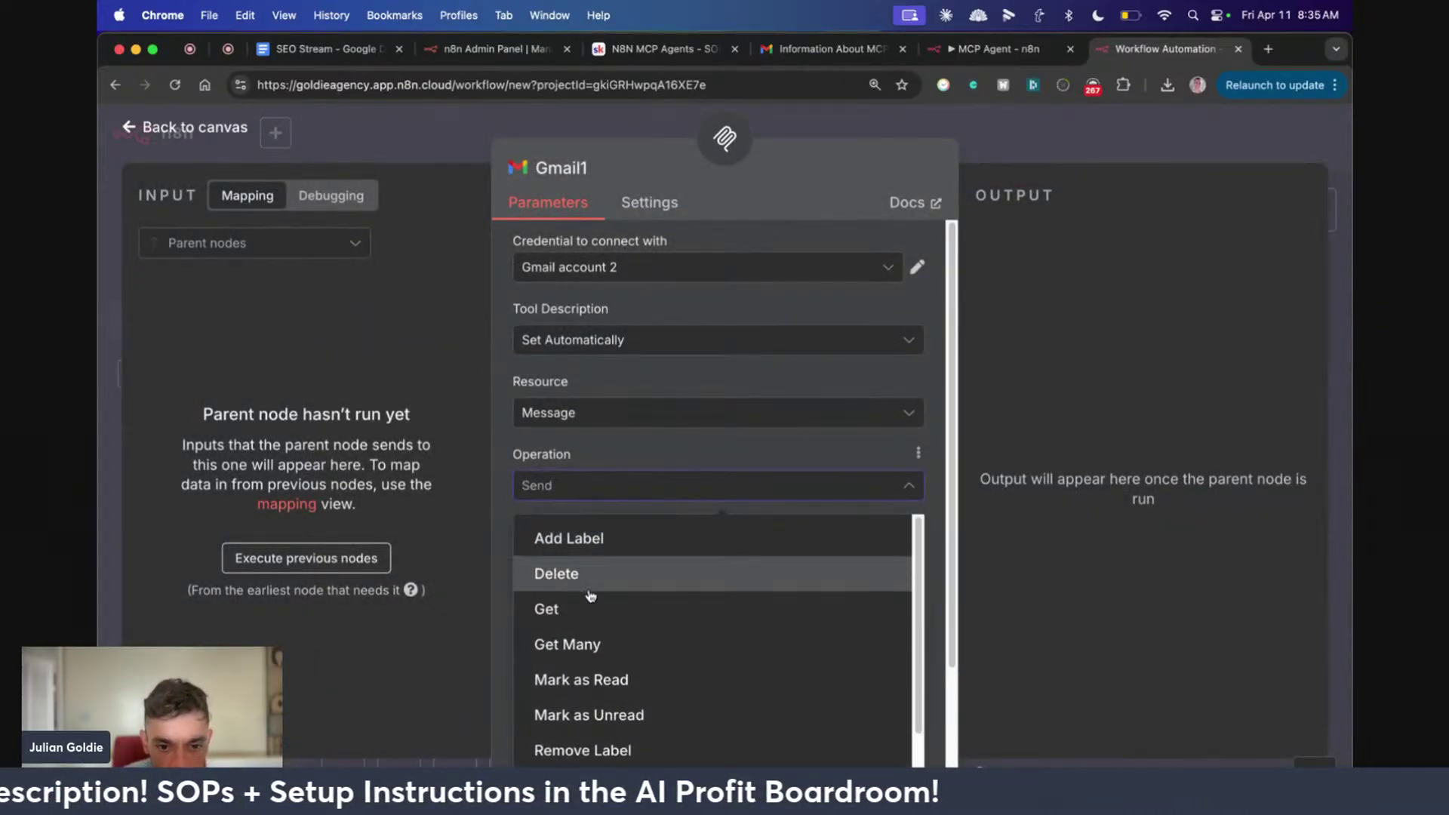
left_click(996, 48)
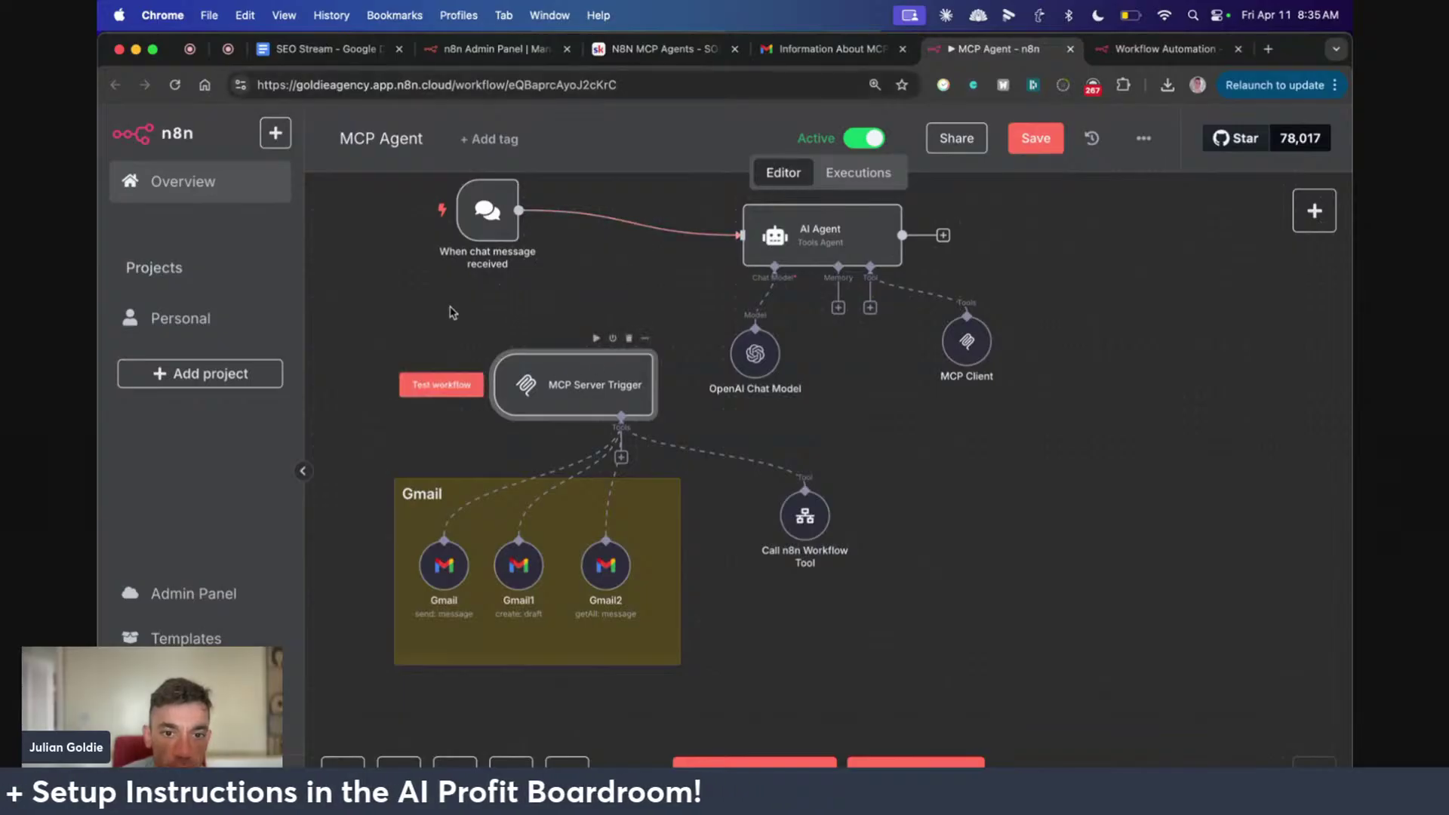
Shift the MCP Server Trigger and Call n8n Workflow Tool right and move the Gmail note lower
scroll(537, 301, "down", 3)
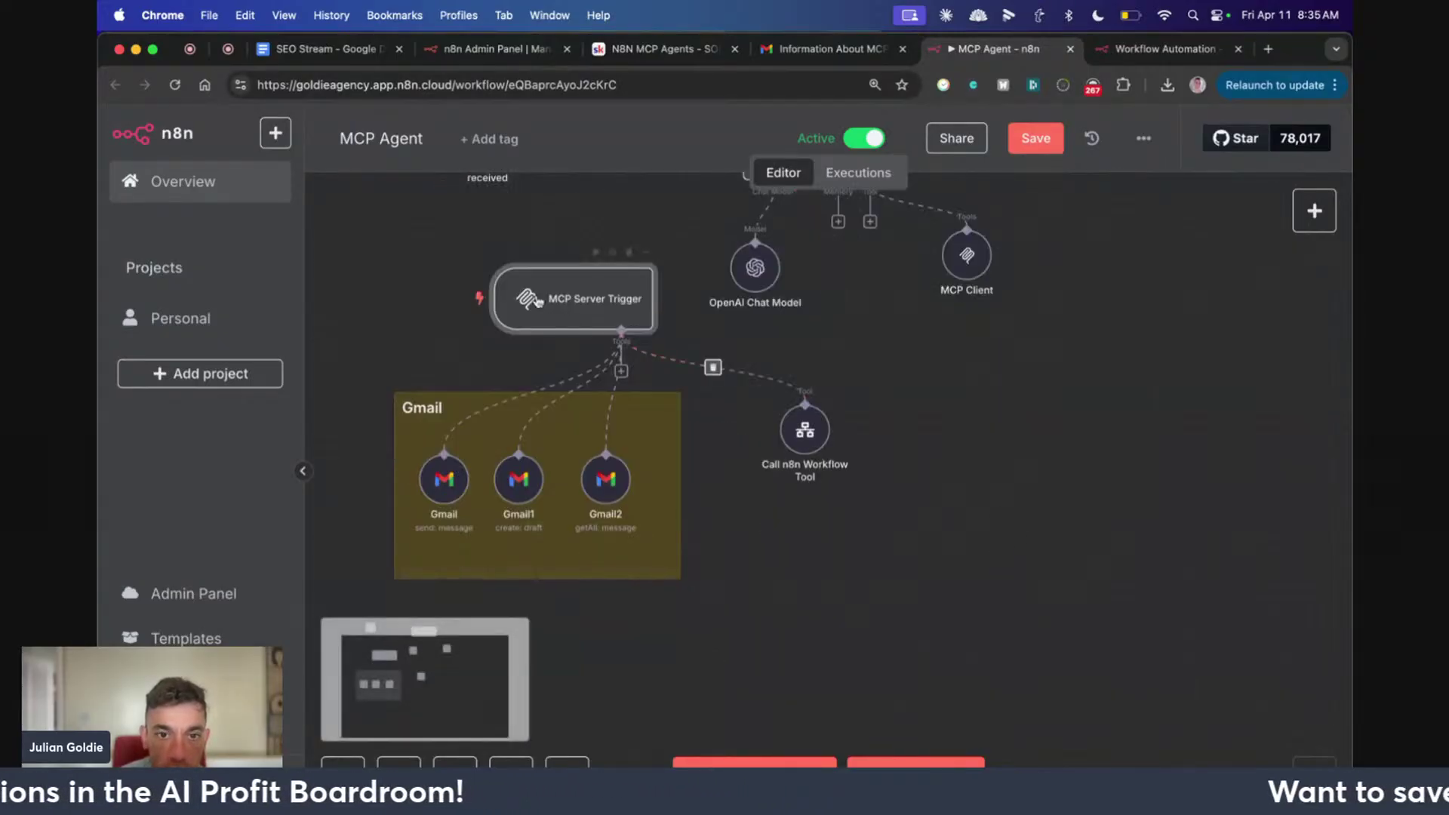
left_click_drag(538, 302, 720, 410)
left_click_drag(825, 460, 1024, 547)
left_click_drag(663, 566, 785, 707)
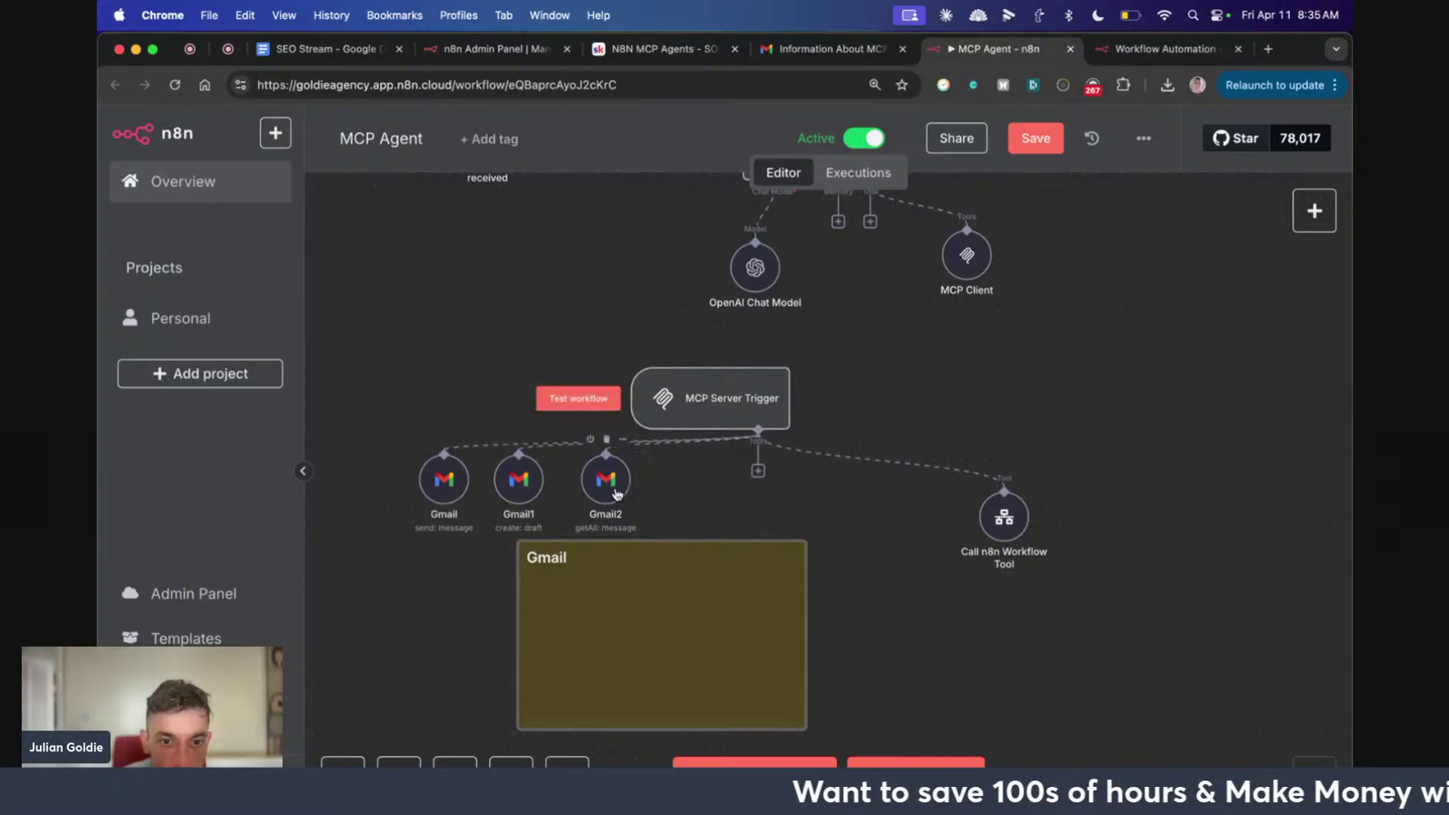
Place Gmail2, Gmail1 and the Gmail send node inside the Gmail note
left_click_drag(603, 491, 765, 631)
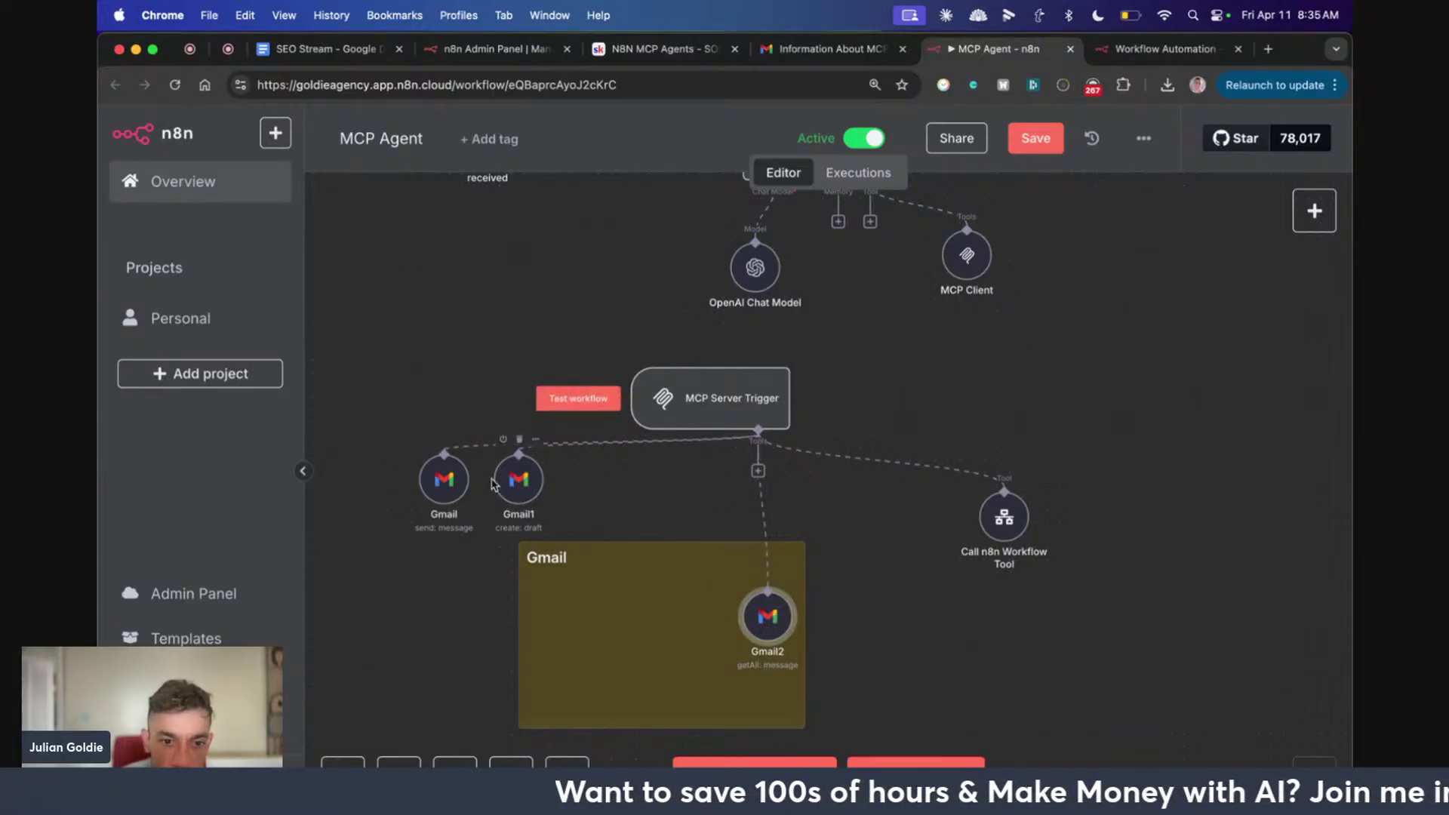
left_click_drag(522, 488, 697, 622)
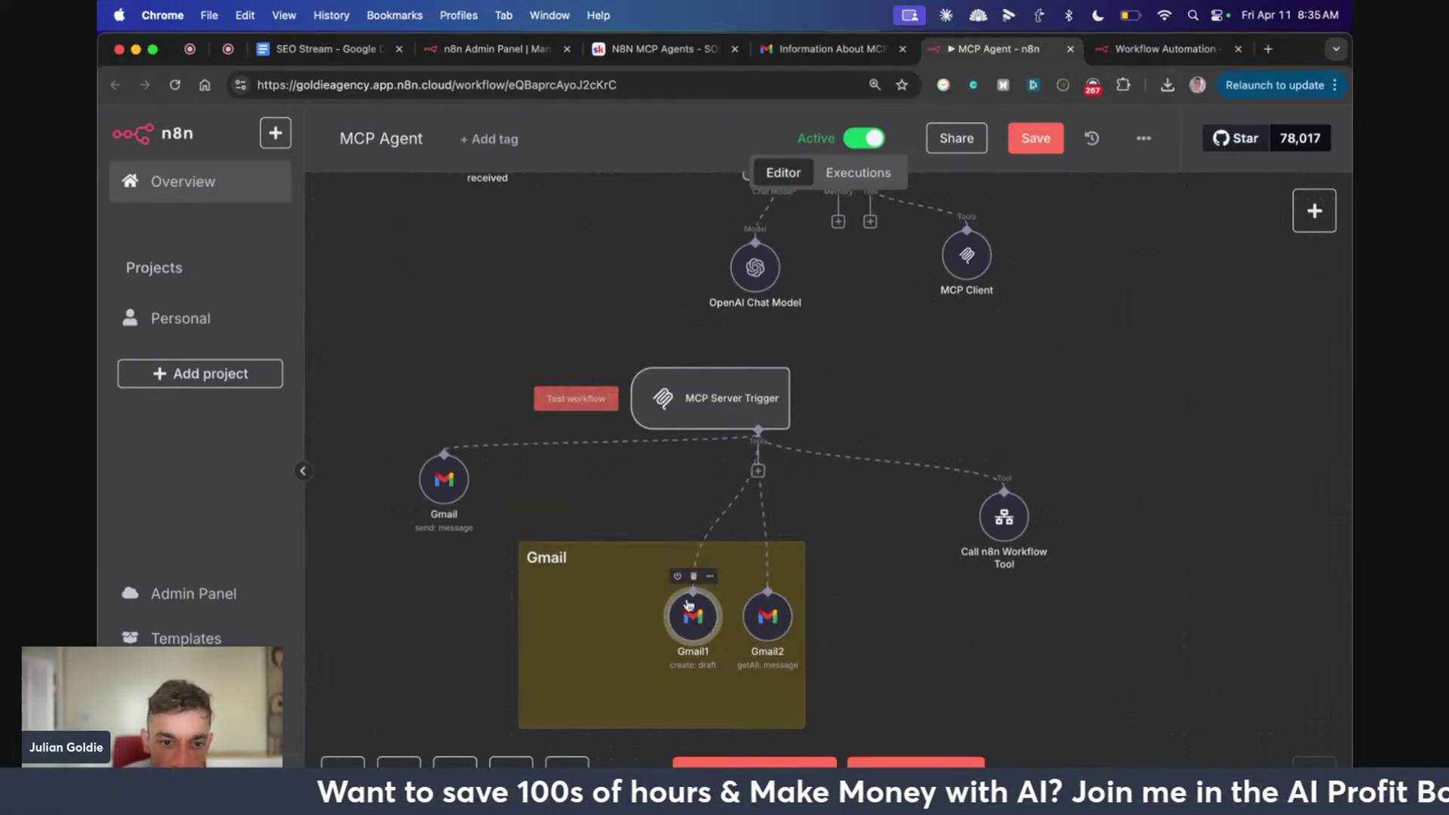
left_click_drag(444, 482, 580, 620)
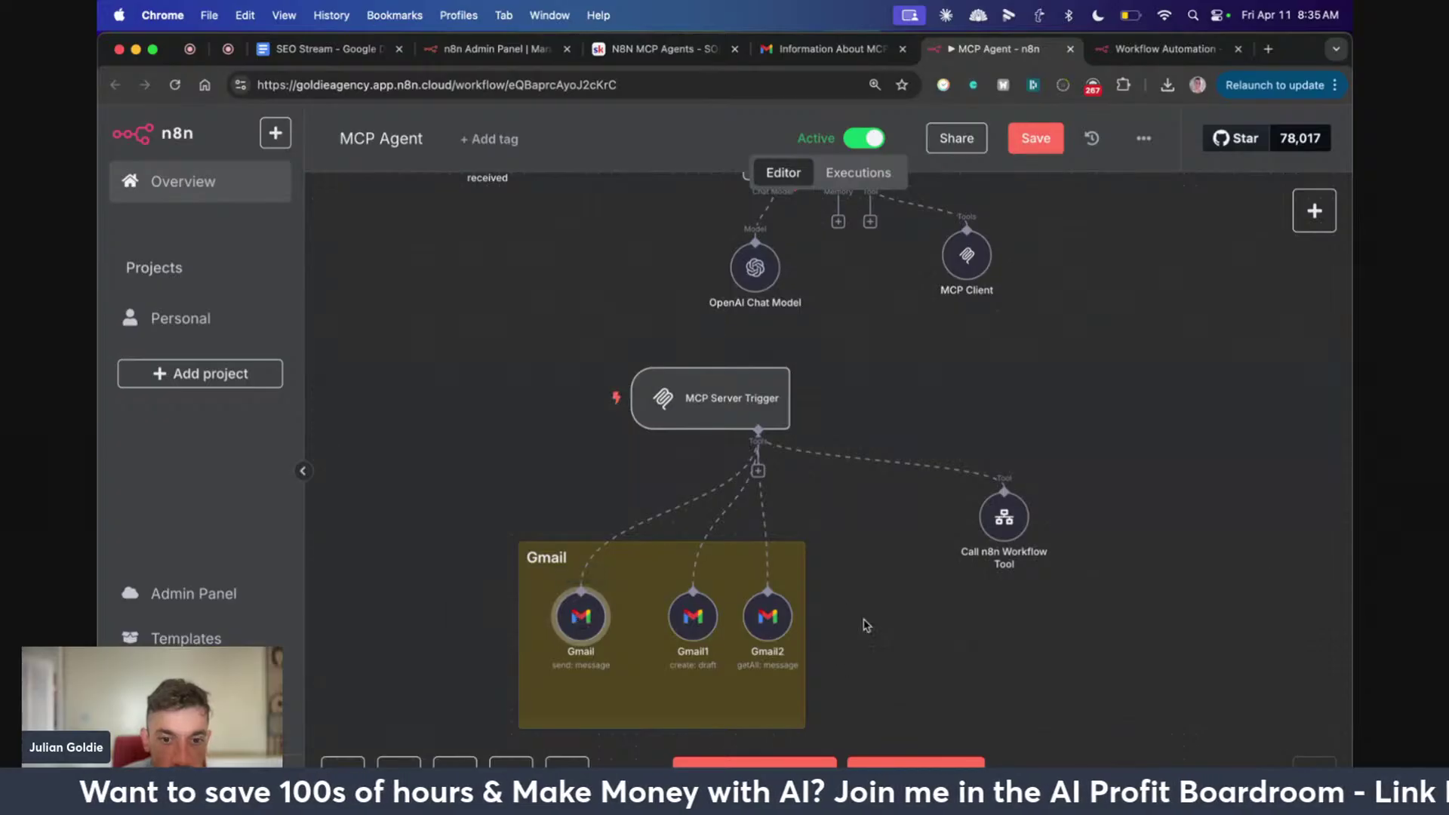
scroll(873, 594, "down", 2)
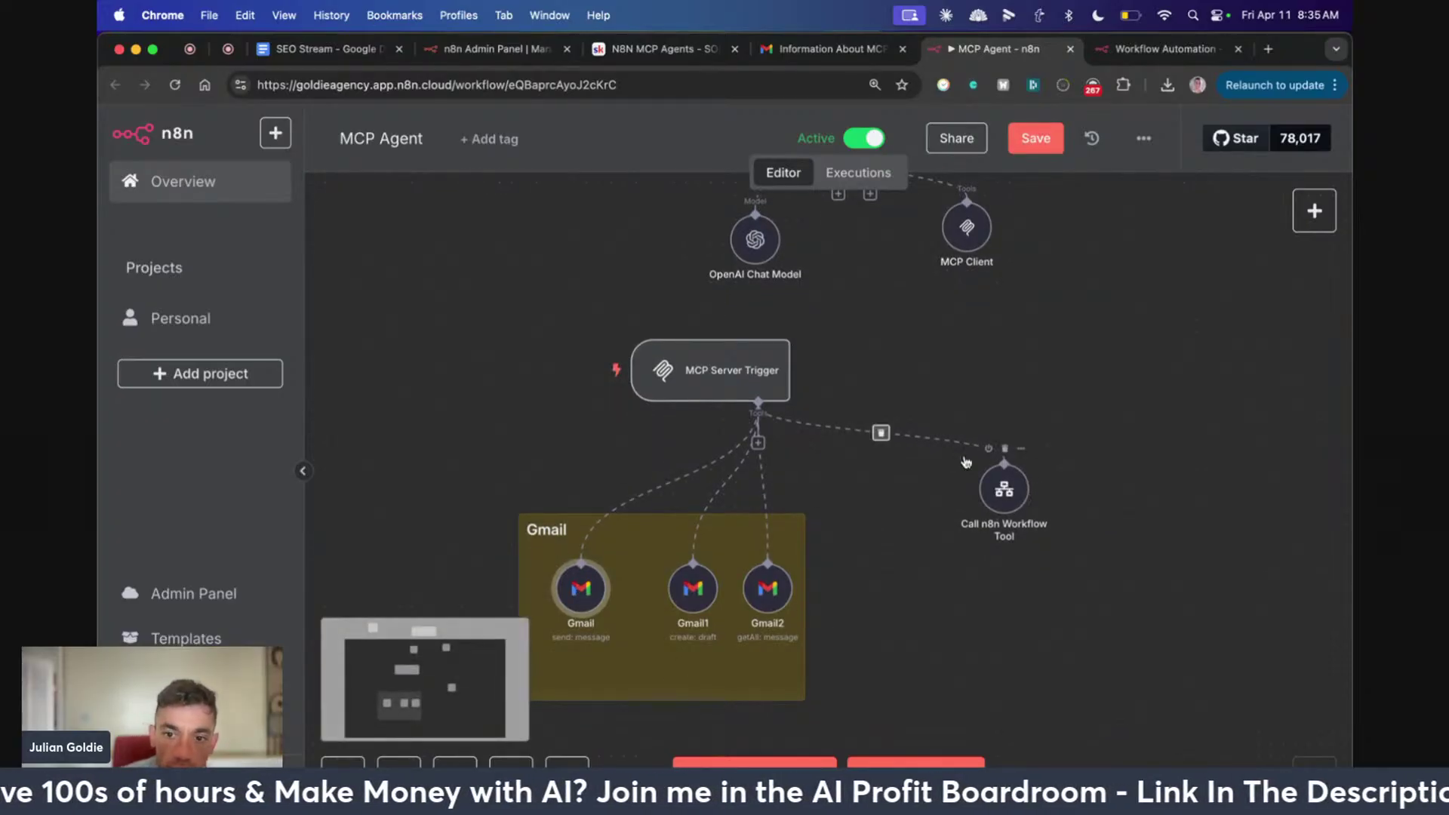
double_click(1003, 493)
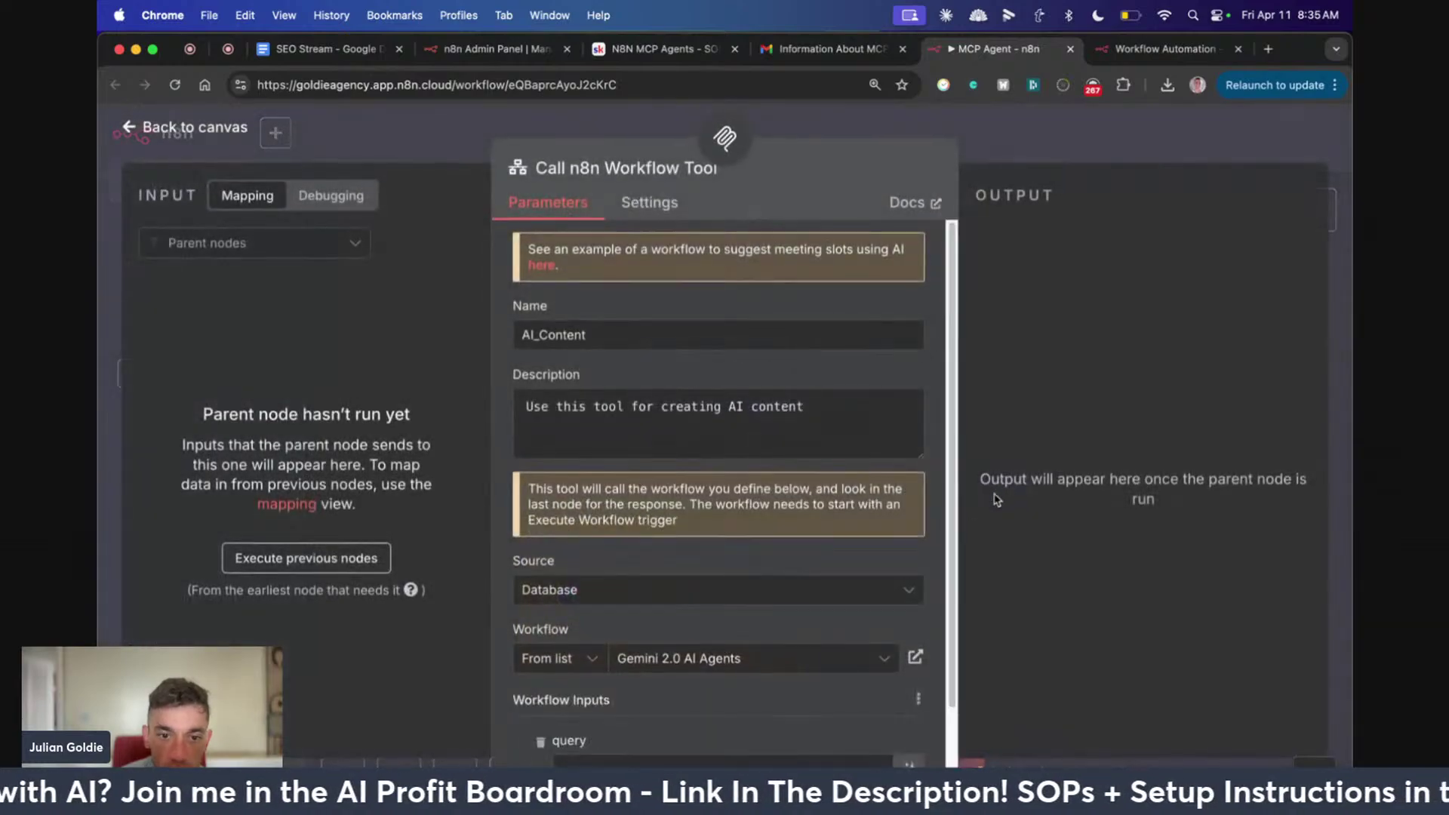
scroll(650, 517, "down", 2)
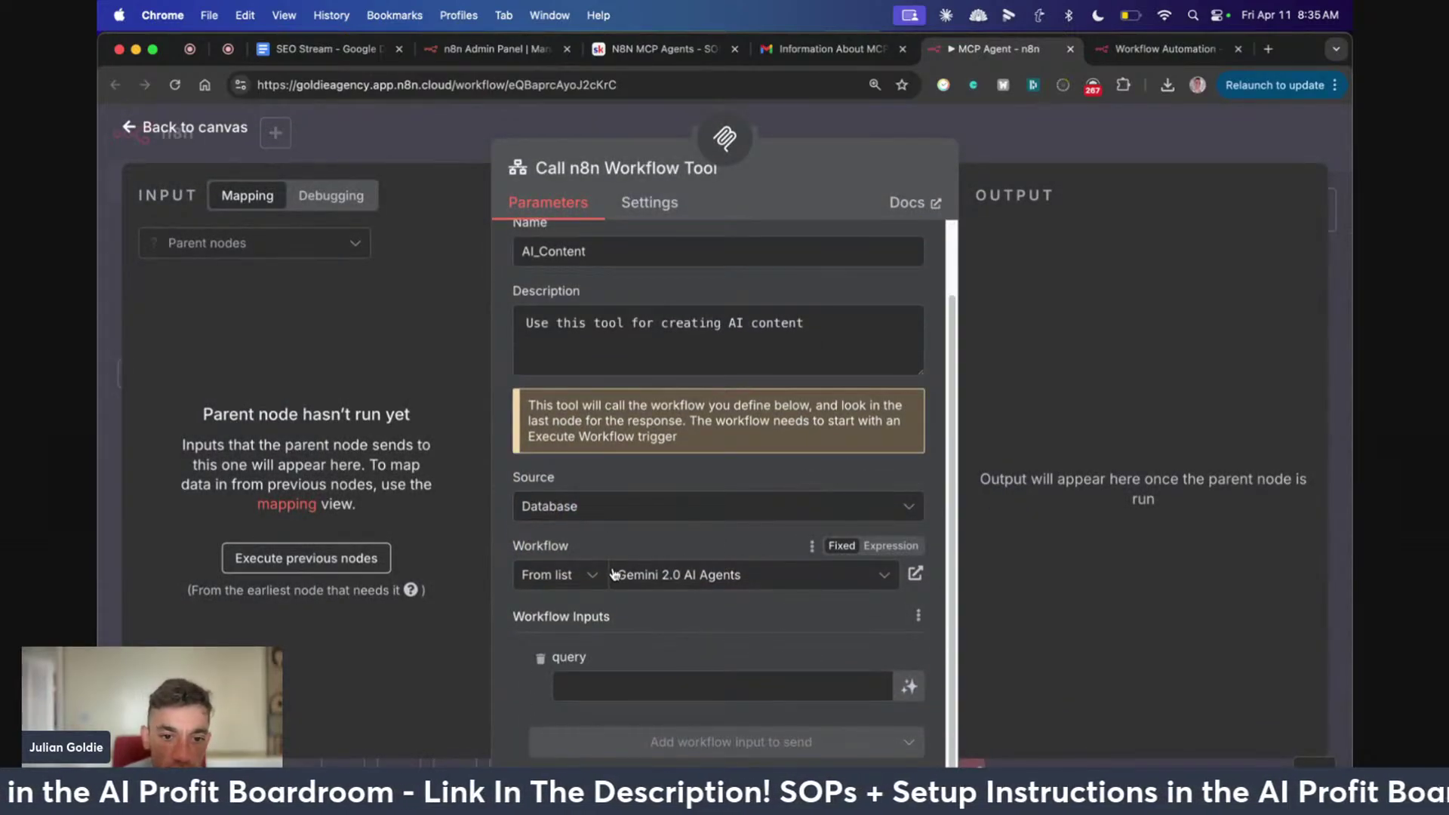
left_click(675, 578)
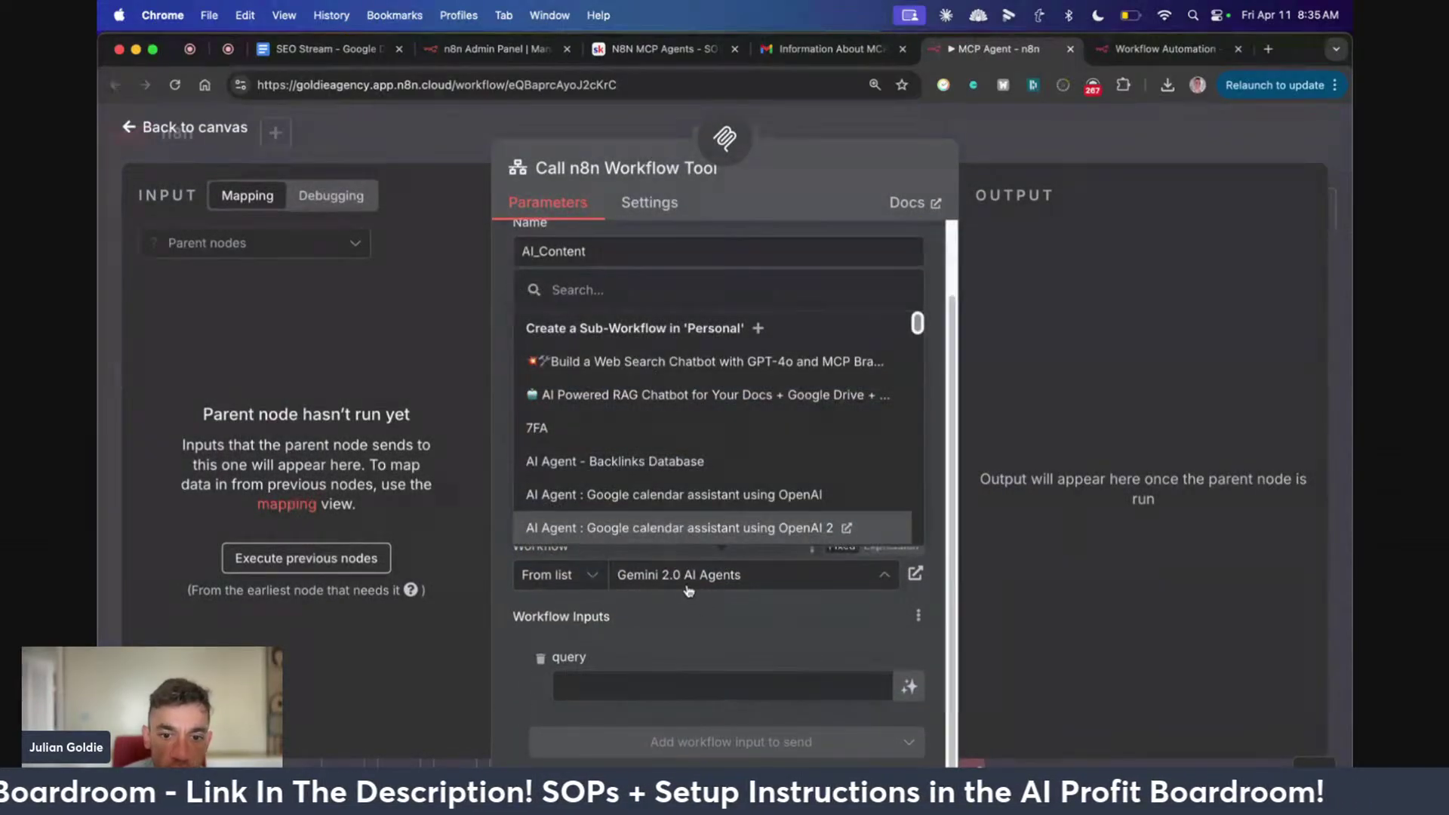
left_click(675, 605)
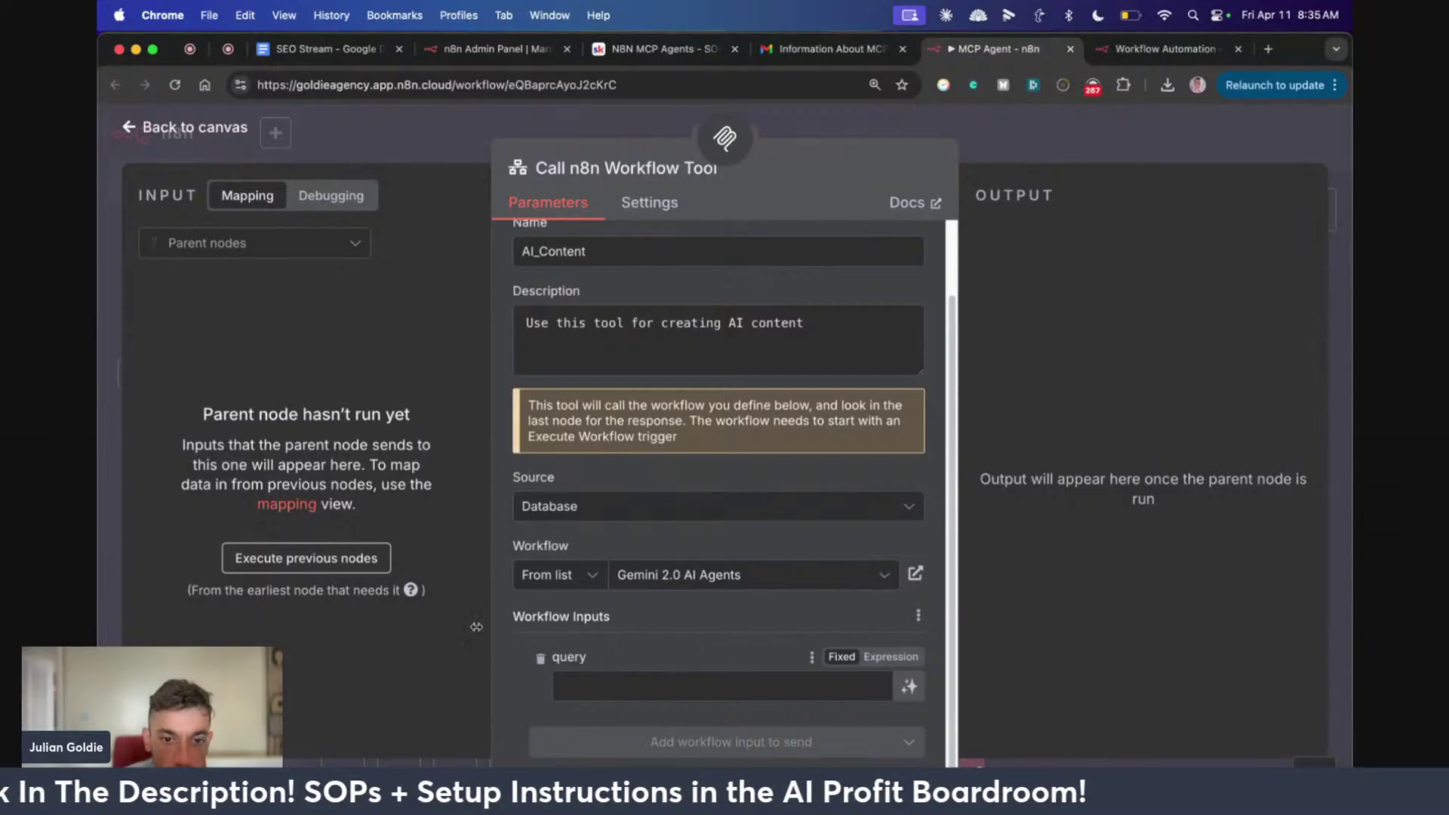
triple_click(657, 623)
left_click(708, 673)
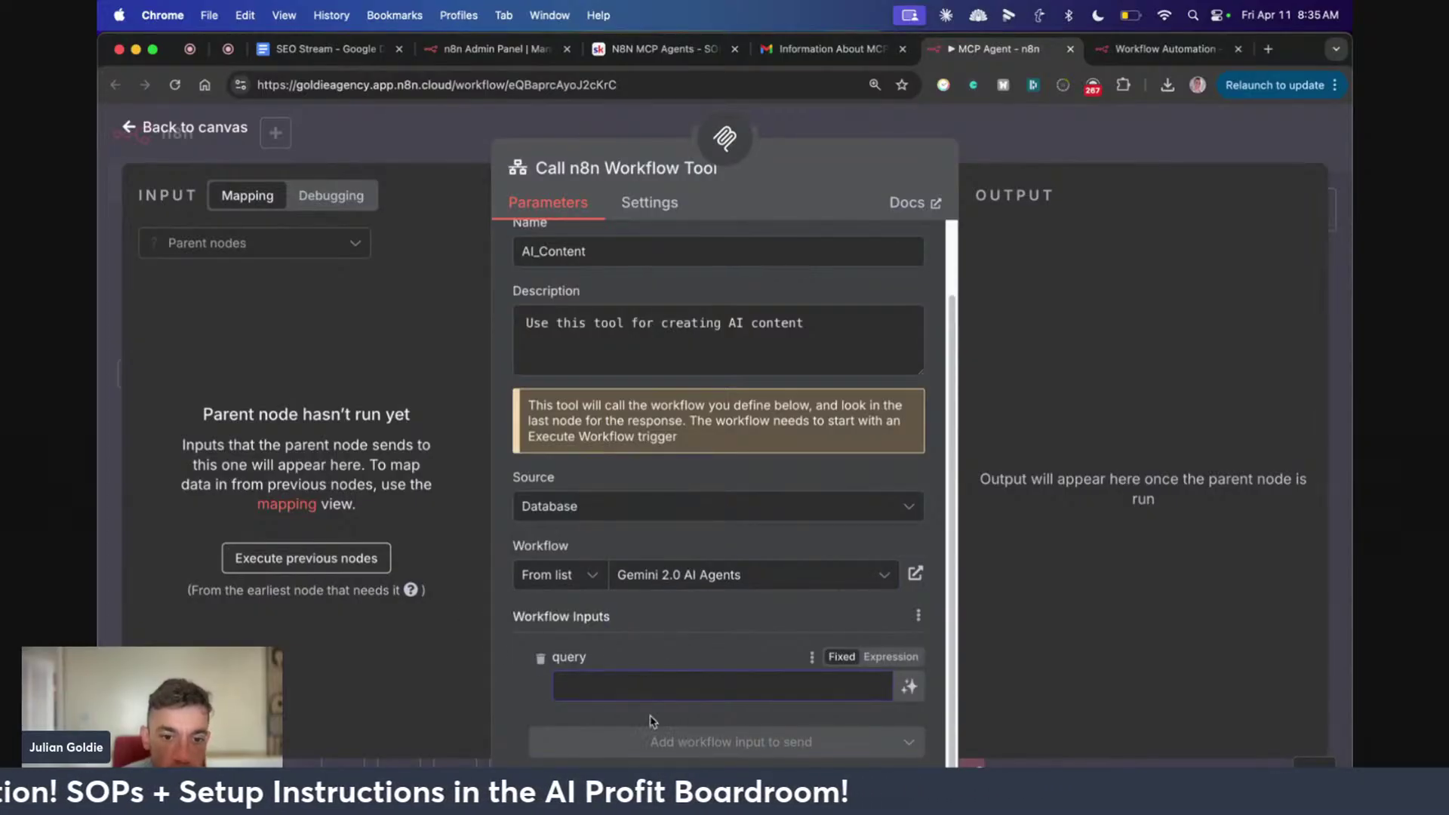
left_click(679, 581)
left_click(691, 596)
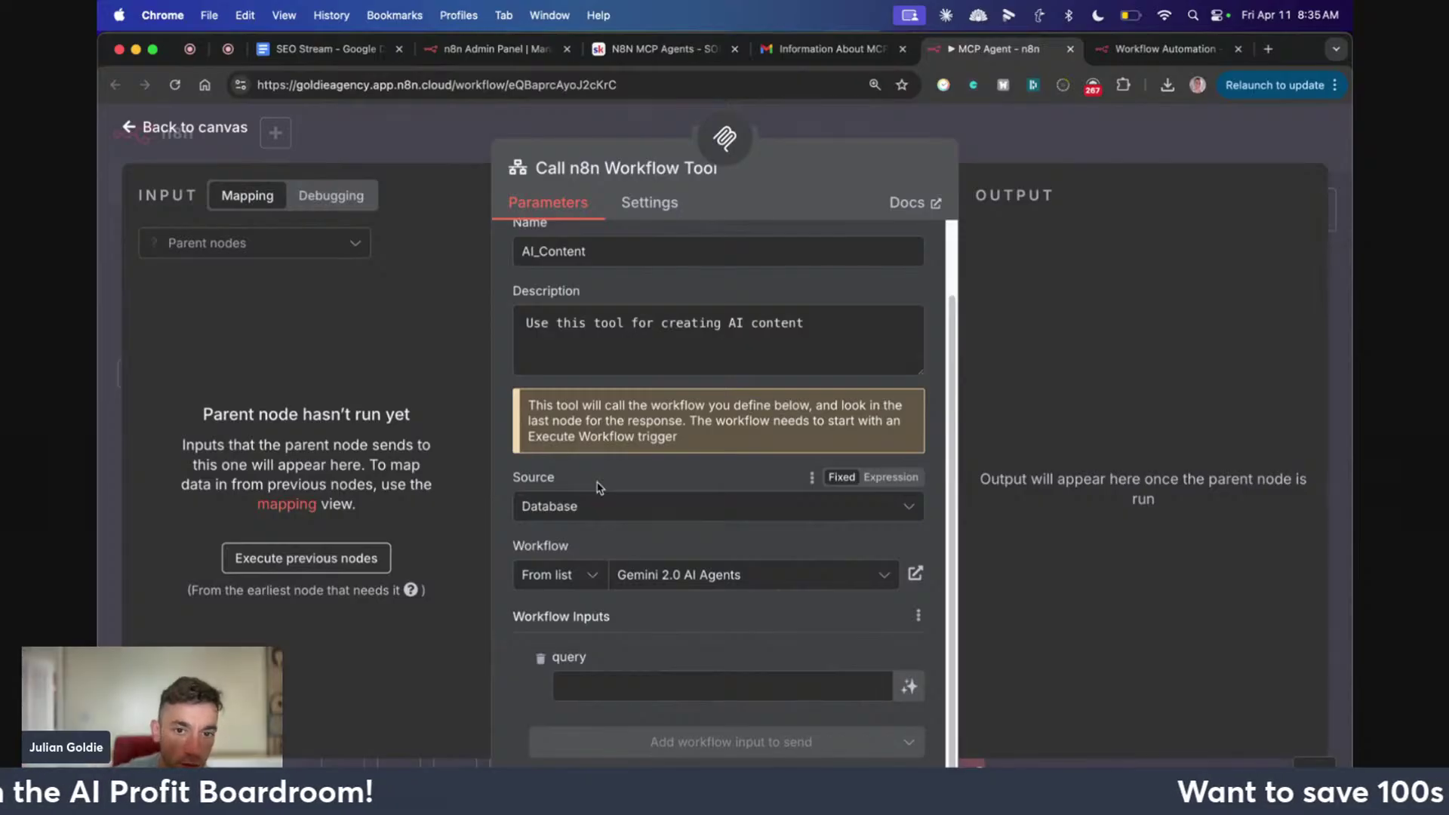
scroll(621, 637, "up", 3)
scroll(631, 627, "down", 3)
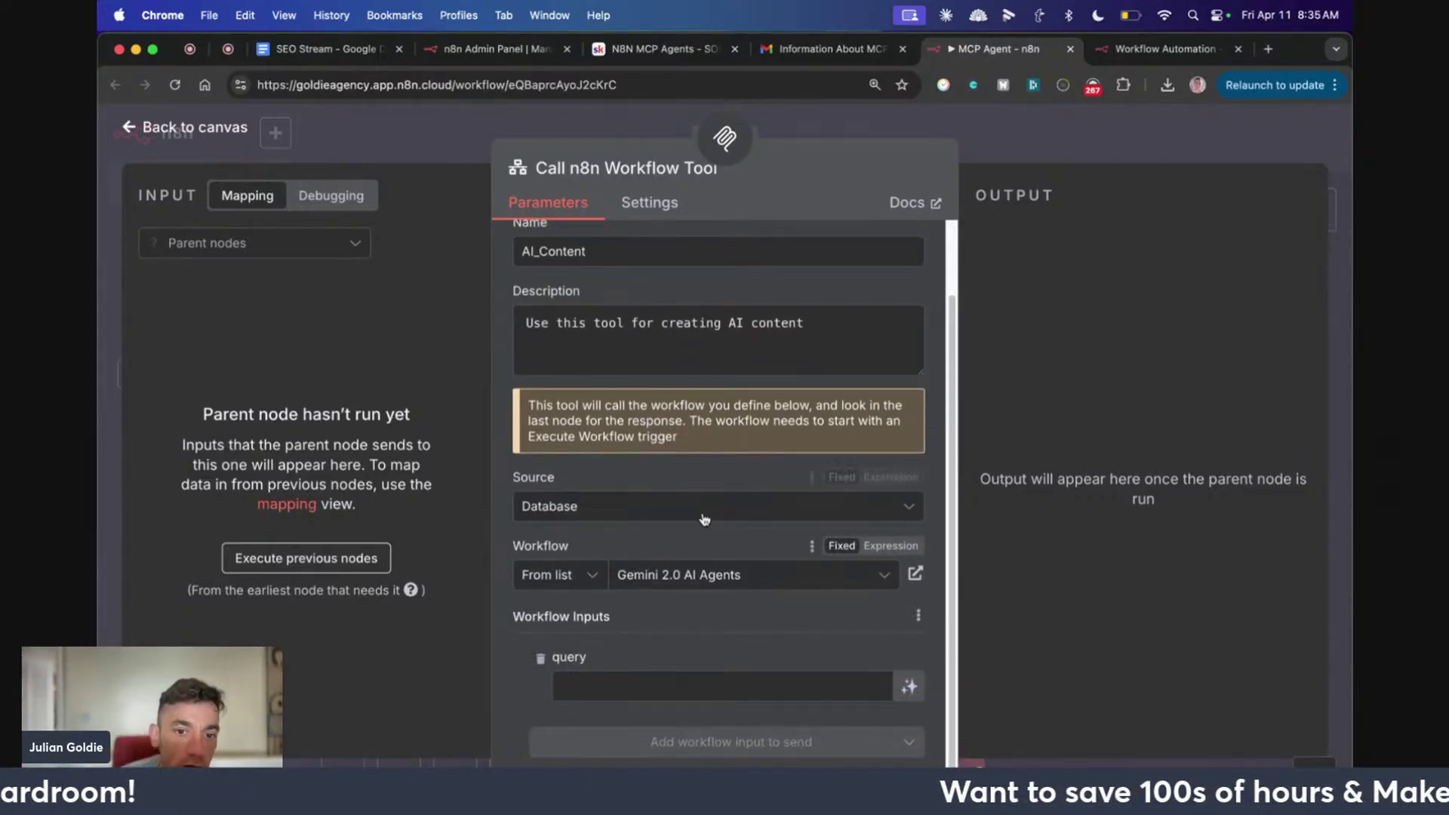
key("Escape")
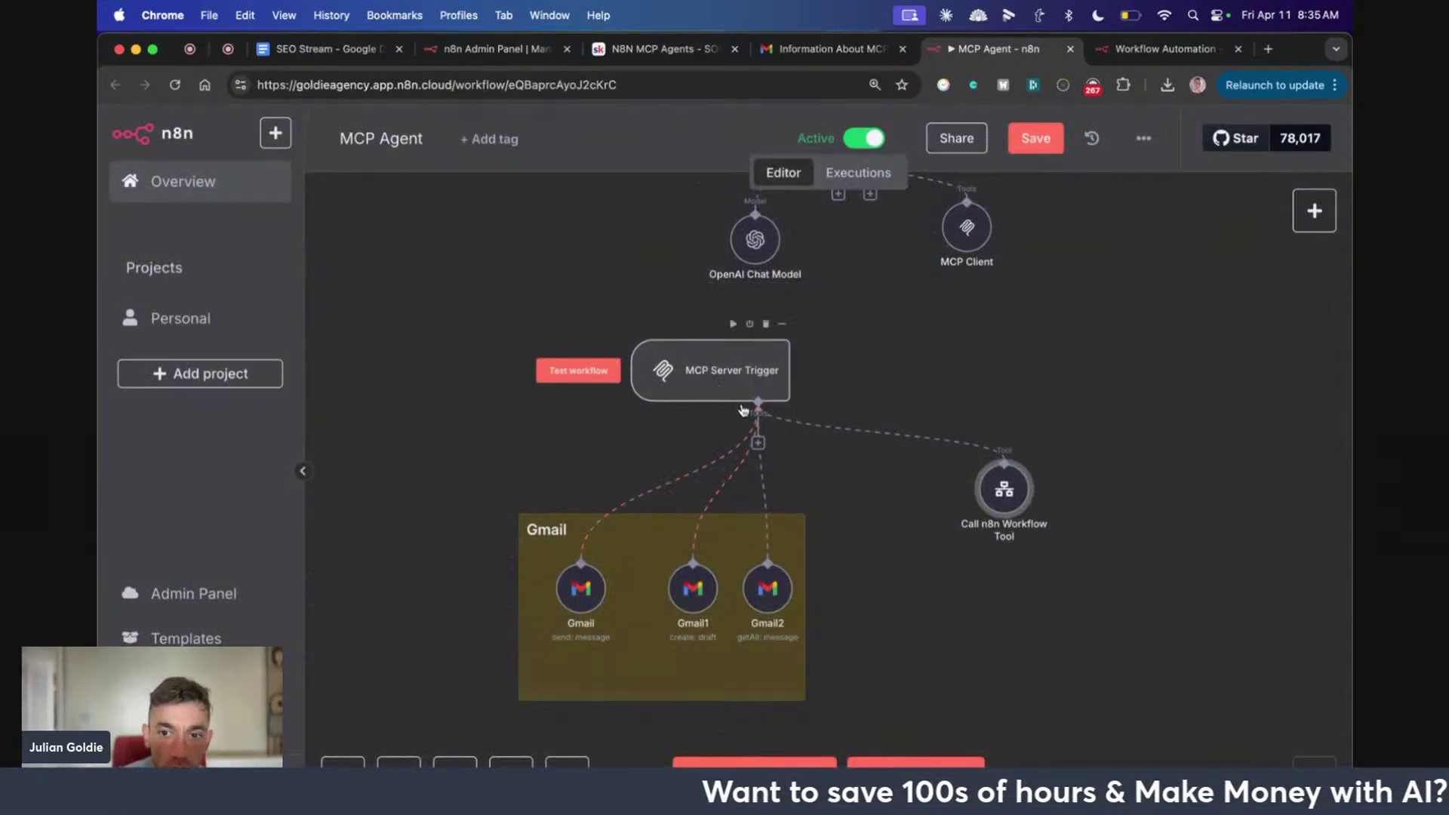
Nudge the Call n8n Workflow Tool node down-left, then launch Whiteboard via Spotlight
left_click_drag(996, 491, 944, 540)
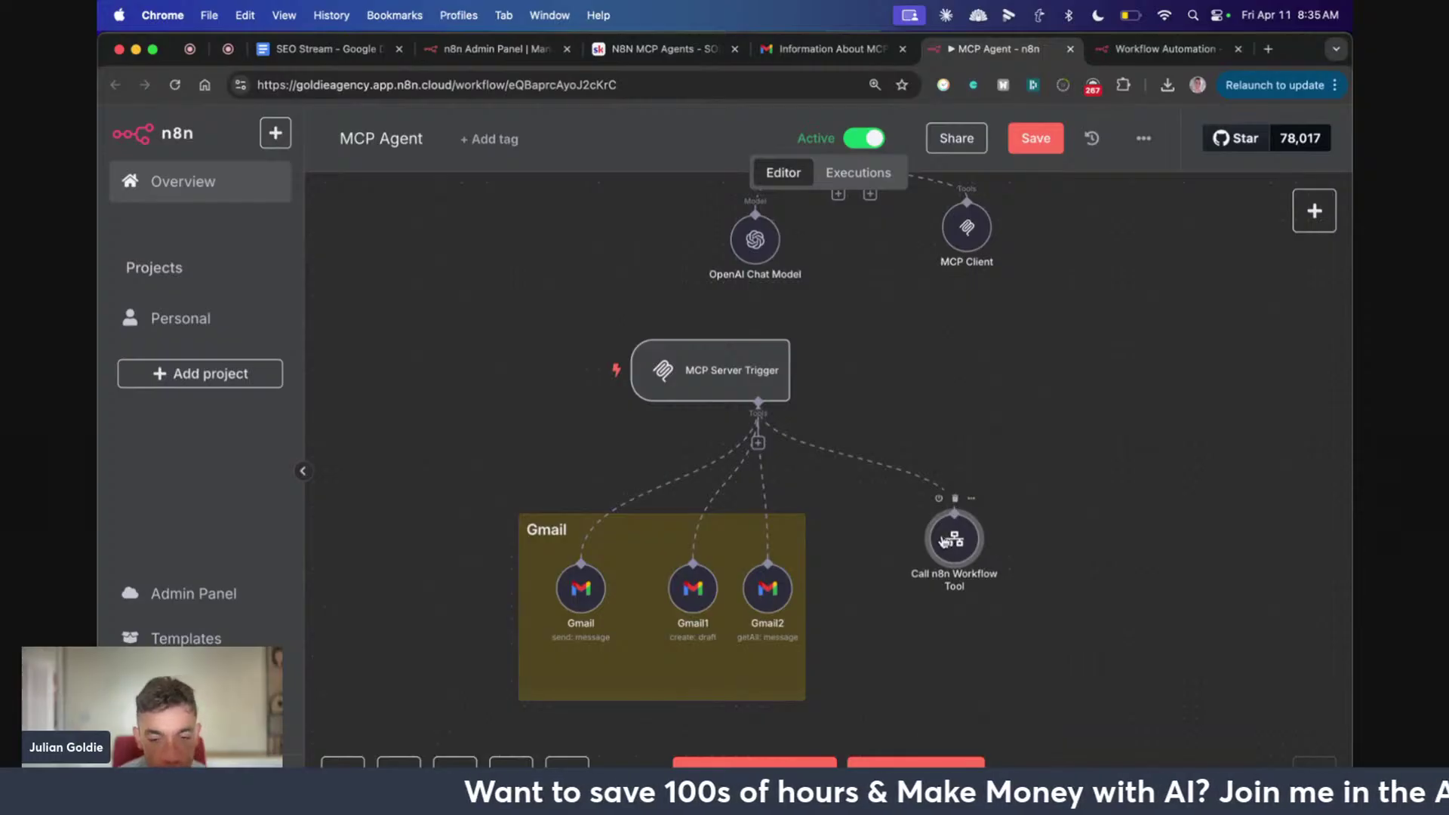
key("super+space")
type("whitebo")
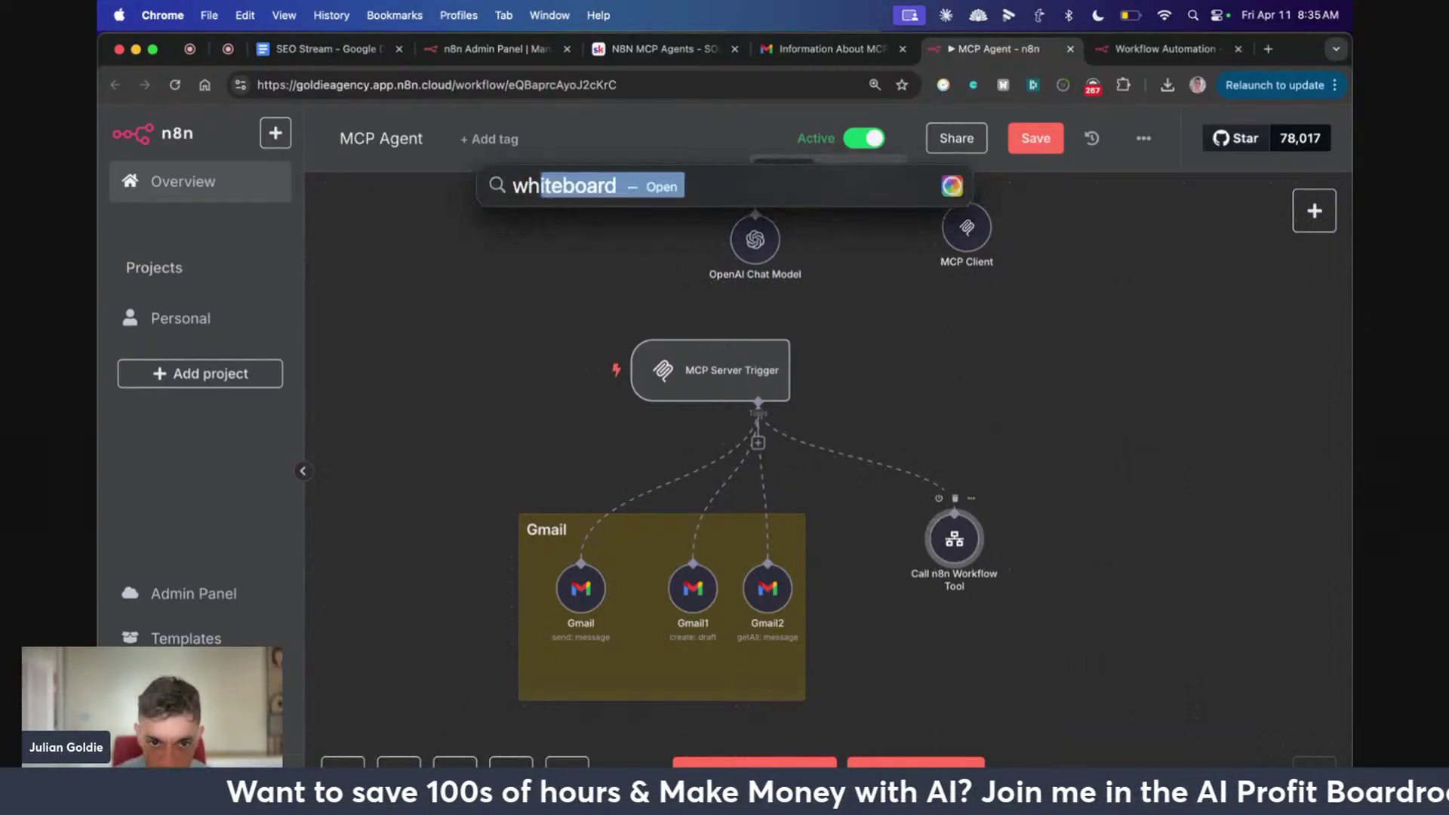
key("Return")
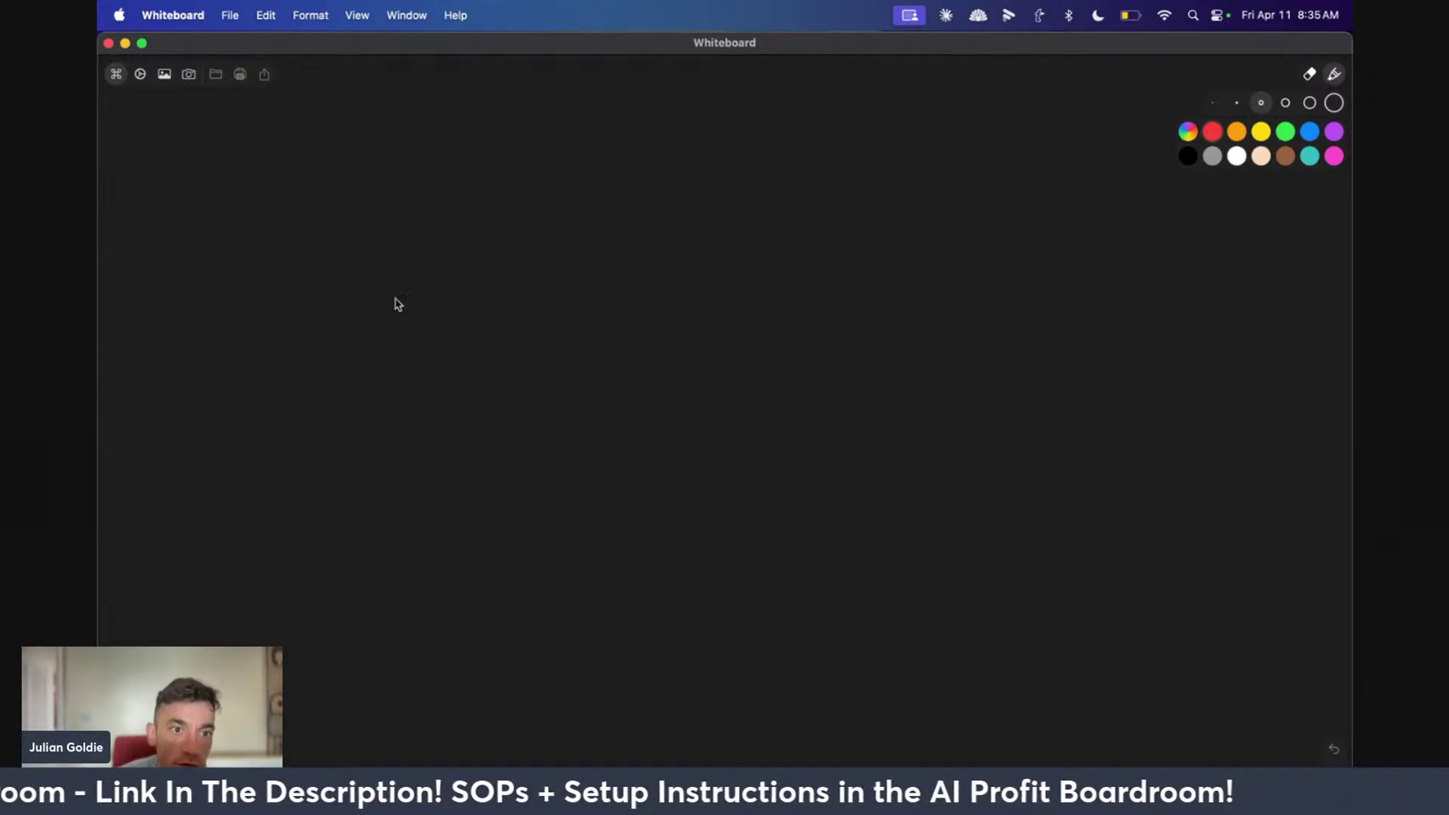
Draw three red circled groups: a C, an O with an A, and N8
mouse_move(313, 227)
left_mouse_down()
mouse_move(281, 320)
mouse_move(383, 334)
left_mouse_up()
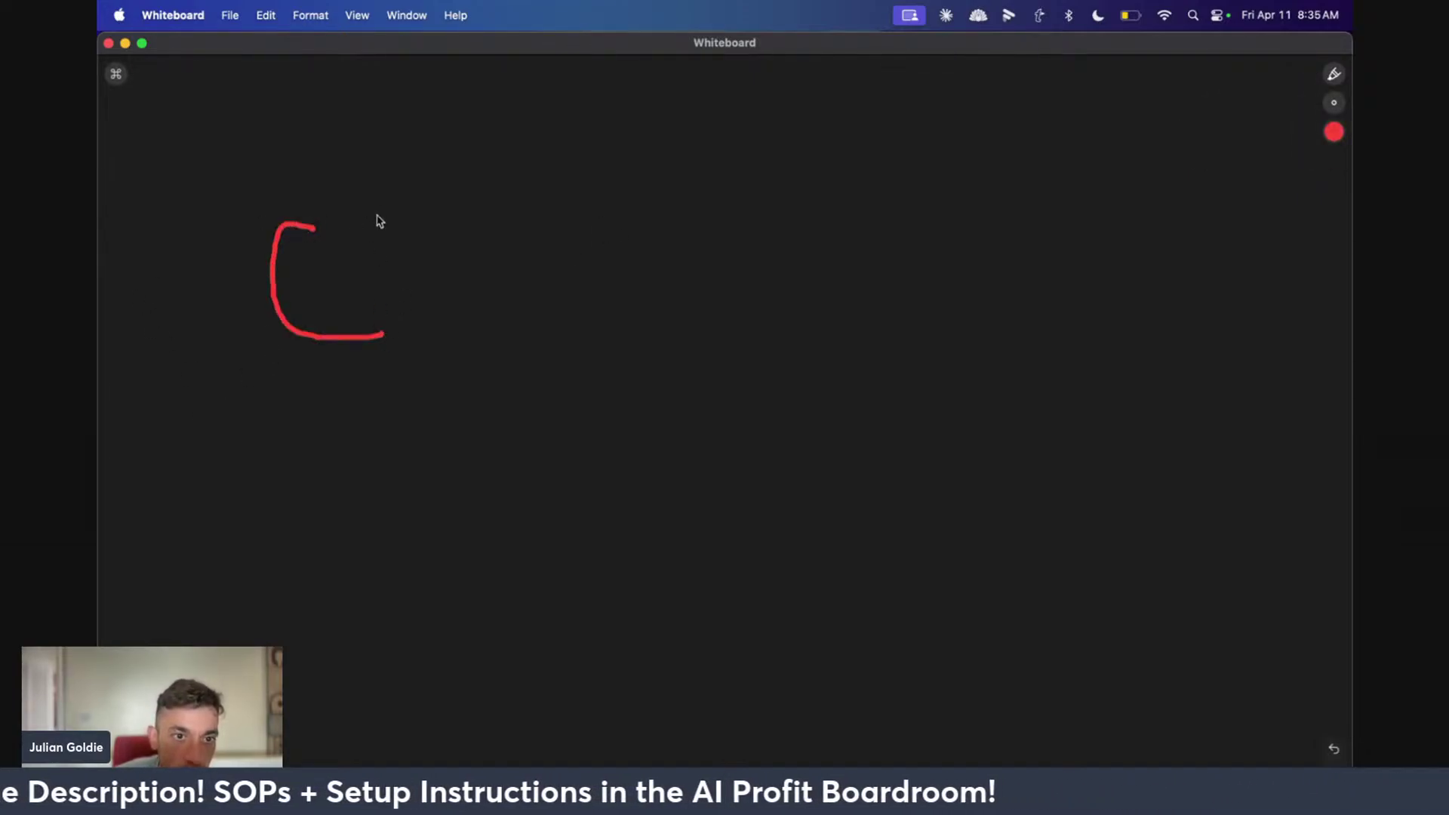
mouse_move(374, 181)
left_mouse_down()
mouse_move(178, 333)
mouse_move(400, 162)
left_mouse_up()
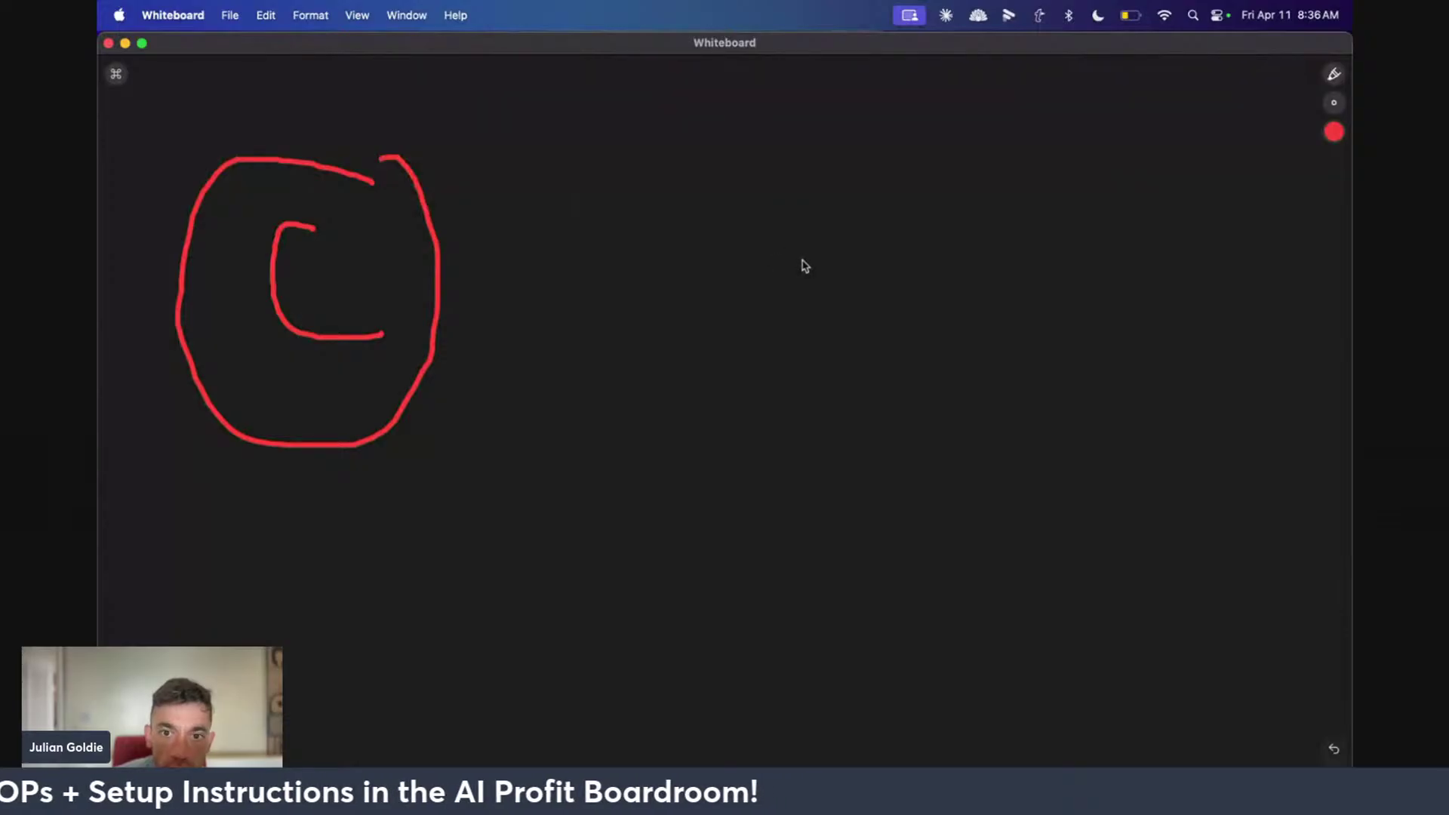
left_click_drag(640, 253, 718, 201)
mouse_move(756, 355)
left_mouse_down()
mouse_move(847, 184)
mouse_move(851, 326)
left_mouse_up()
mouse_move(762, 233)
left_mouse_down()
mouse_move(802, 264)
mouse_move(895, 280)
left_mouse_up()
mouse_move(824, 180)
left_mouse_down()
mouse_move(485, 201)
mouse_move(766, 160)
left_mouse_up()
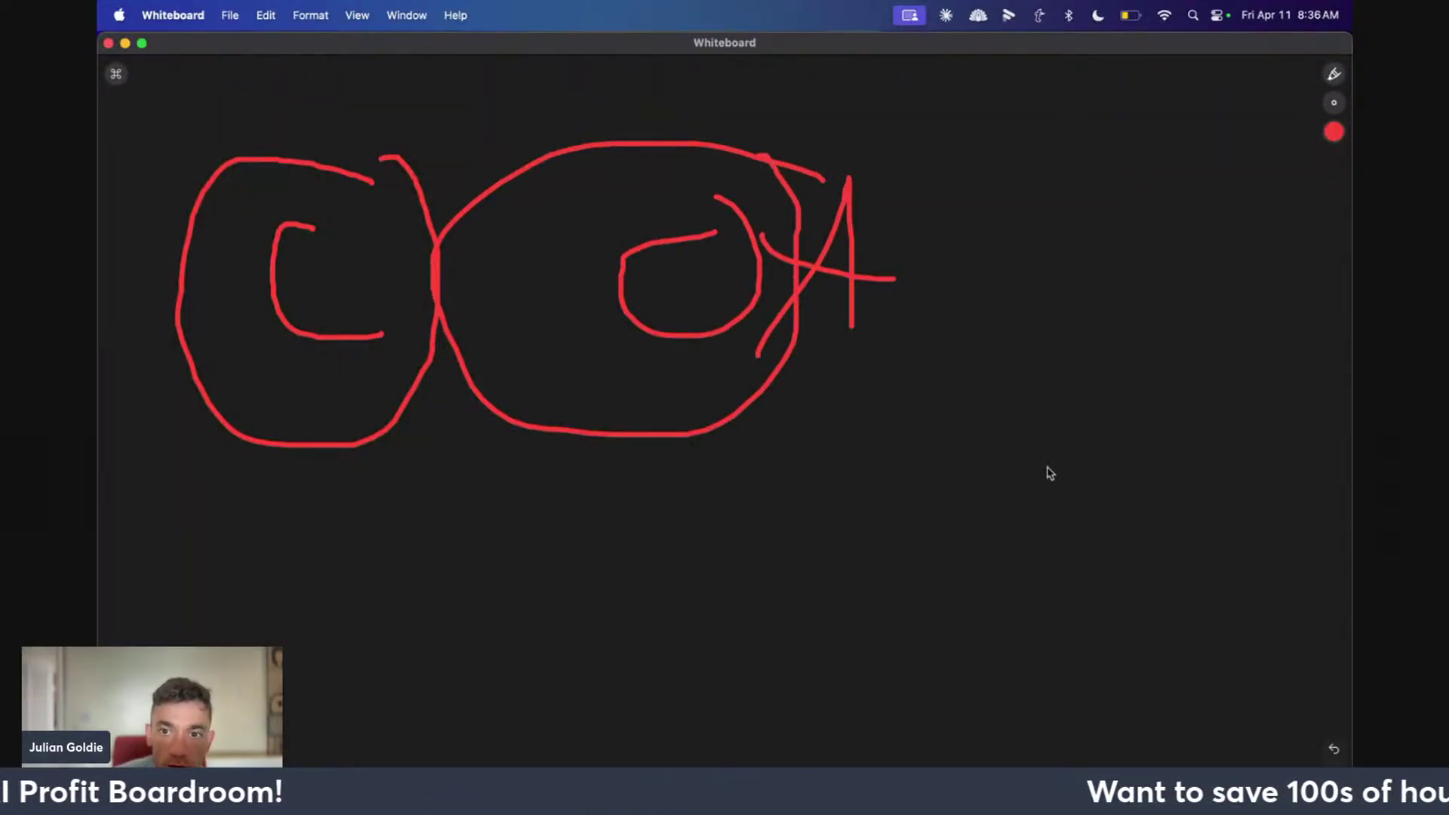
mouse_move(1008, 504)
left_mouse_down()
mouse_move(1122, 463)
mouse_move(1160, 273)
left_mouse_up()
left_click_drag(1275, 289, 1319, 410)
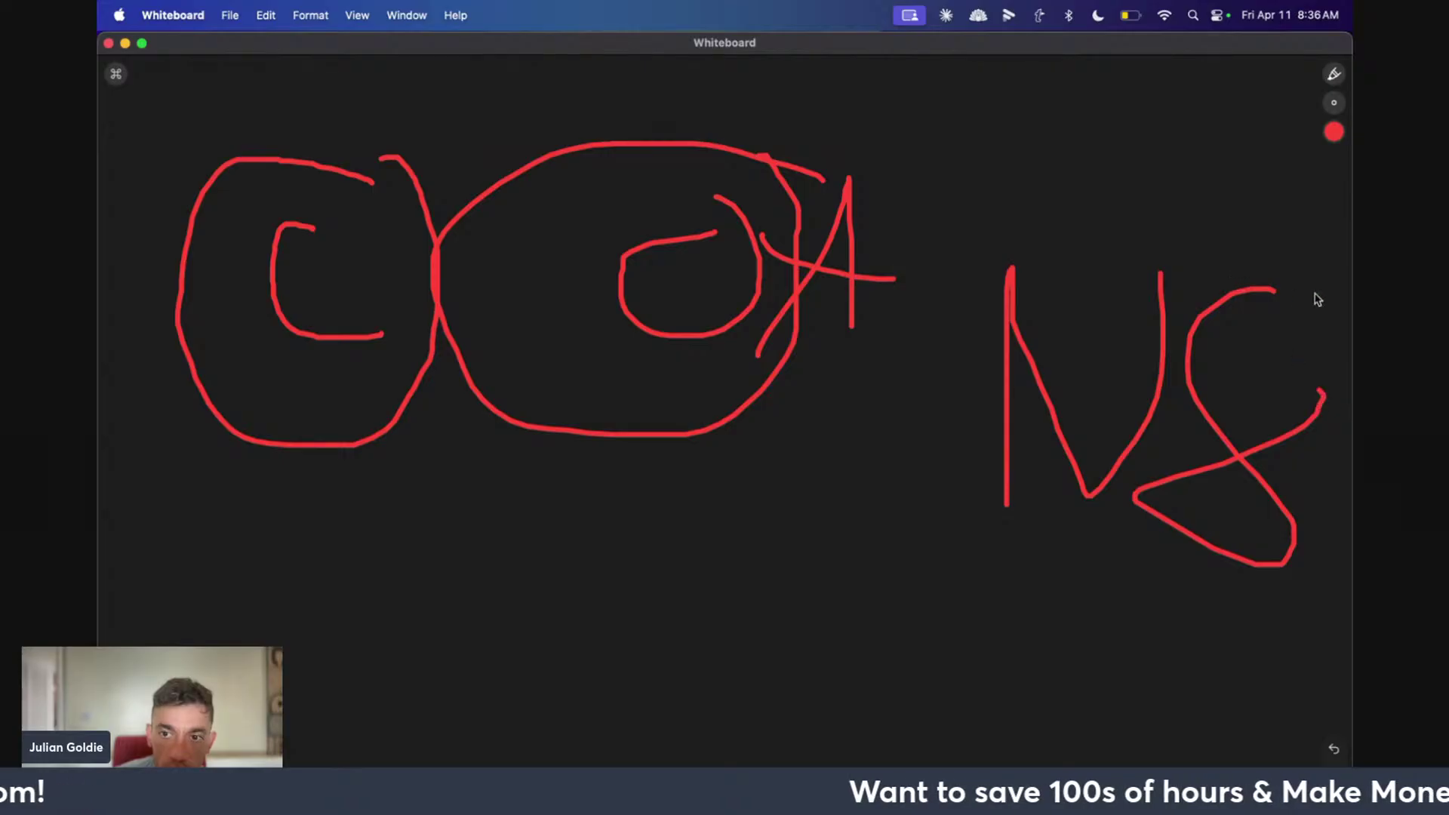
mouse_move(1316, 300)
left_mouse_down()
mouse_move(1351, 538)
mouse_move(1139, 217)
left_mouse_up()
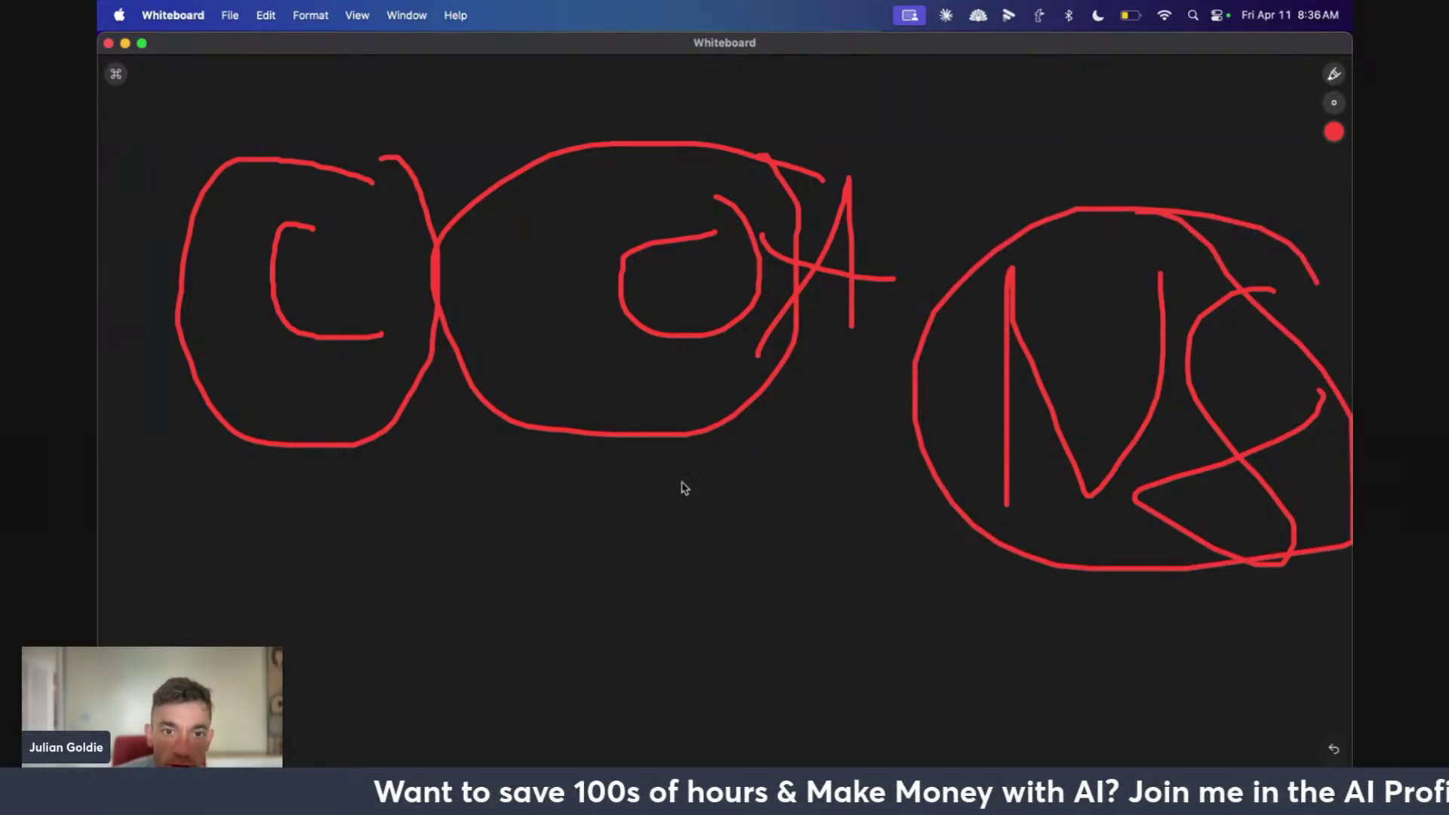
Link the circled groups with curved red lines, then bring up the Claude chat
mouse_move(335, 421)
left_mouse_down()
mouse_move(587, 368)
mouse_move(659, 413)
left_mouse_up()
left_click_drag(343, 434, 379, 381)
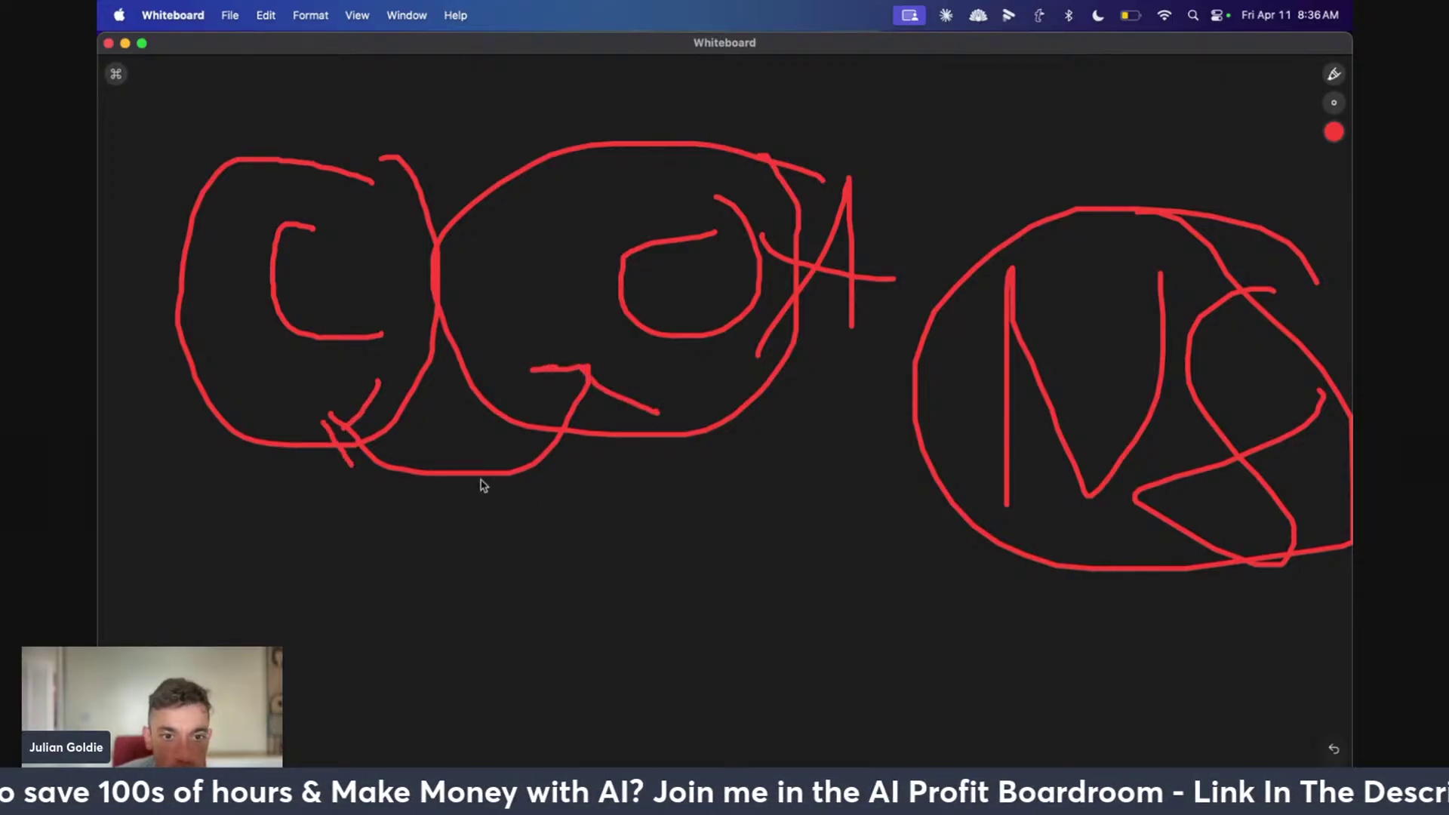
mouse_move(448, 477)
left_mouse_down()
mouse_move(915, 533)
mouse_move(973, 457)
left_mouse_up()
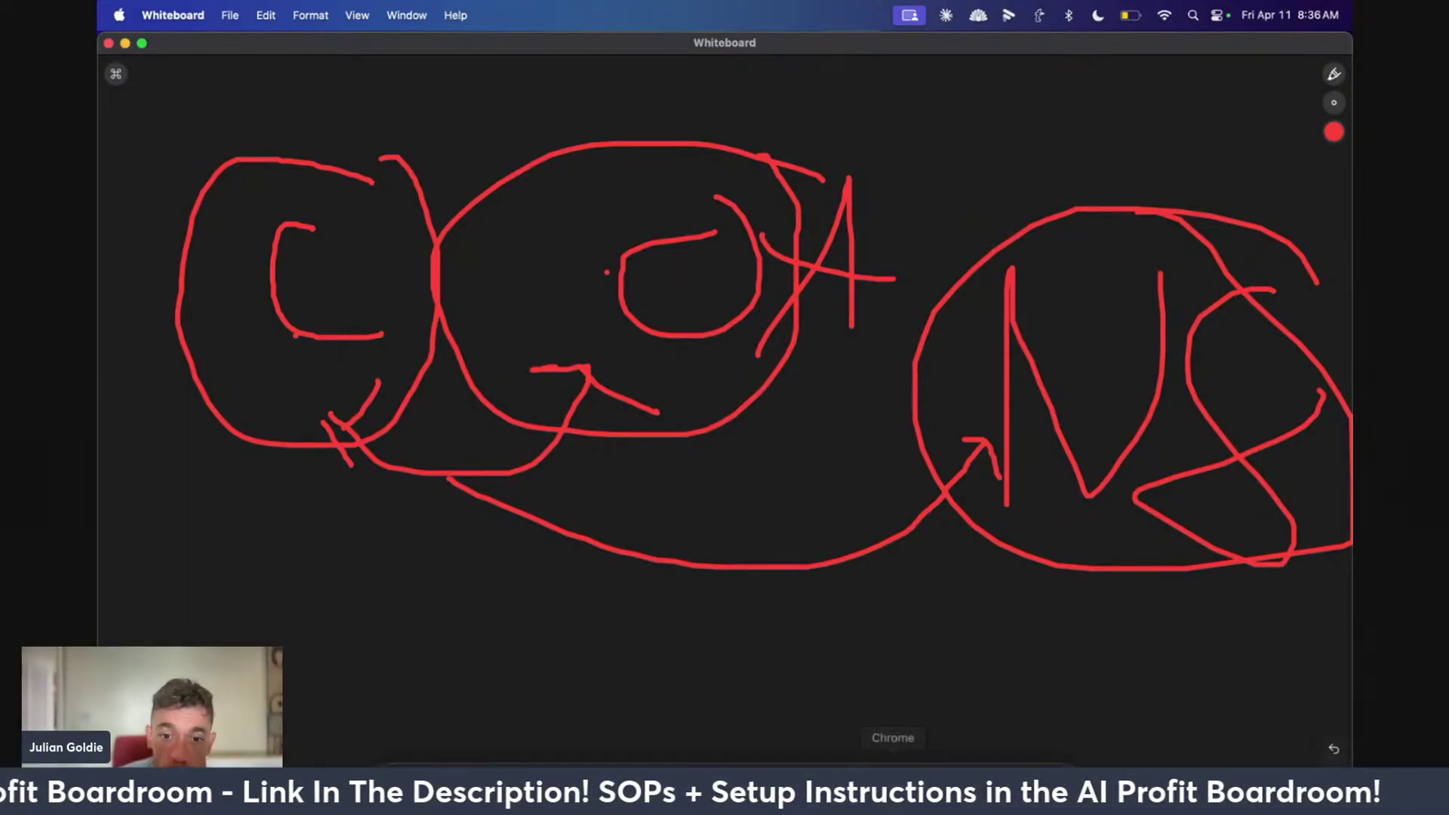
left_click(704, 755)
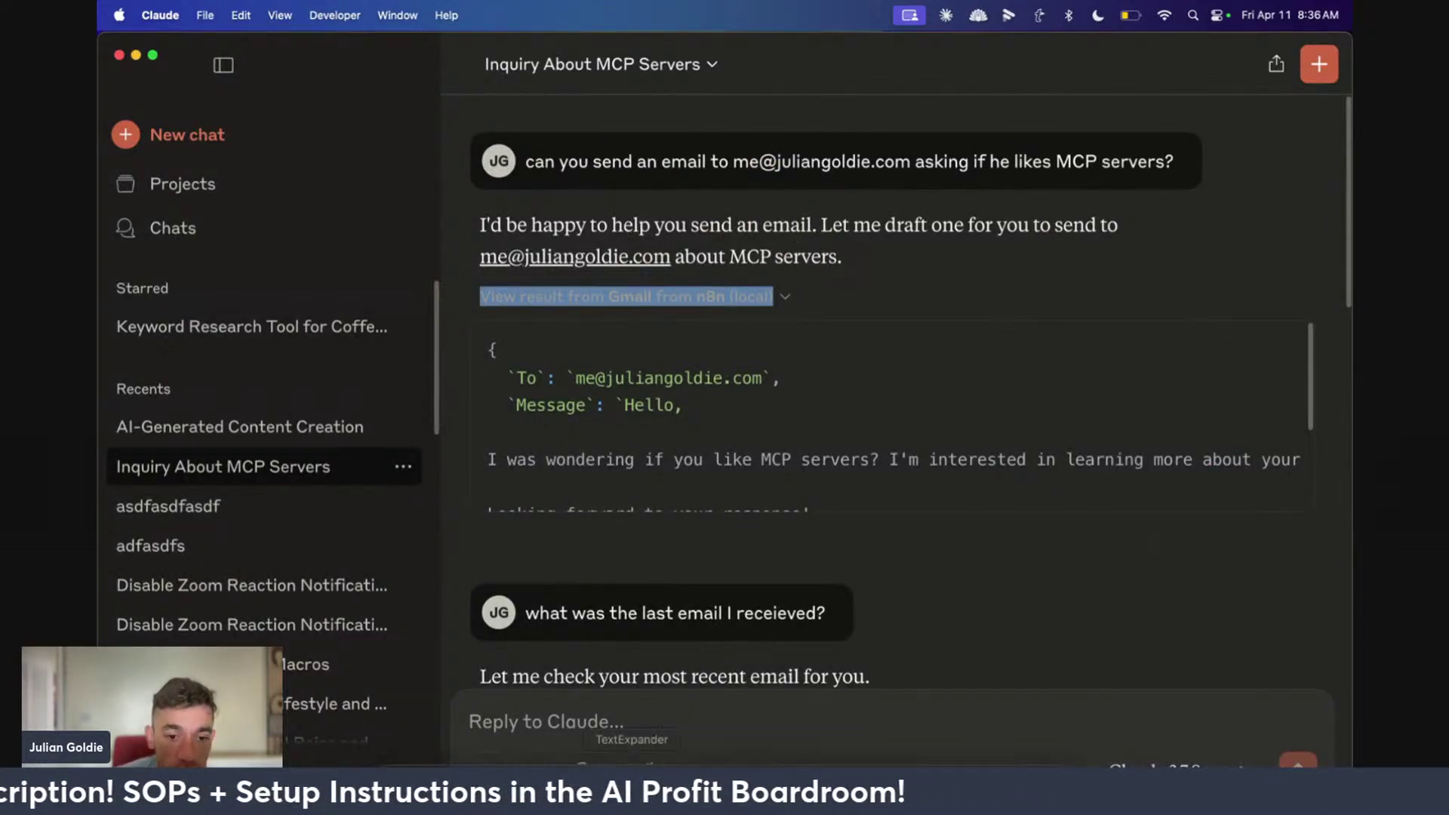
left_click(481, 754)
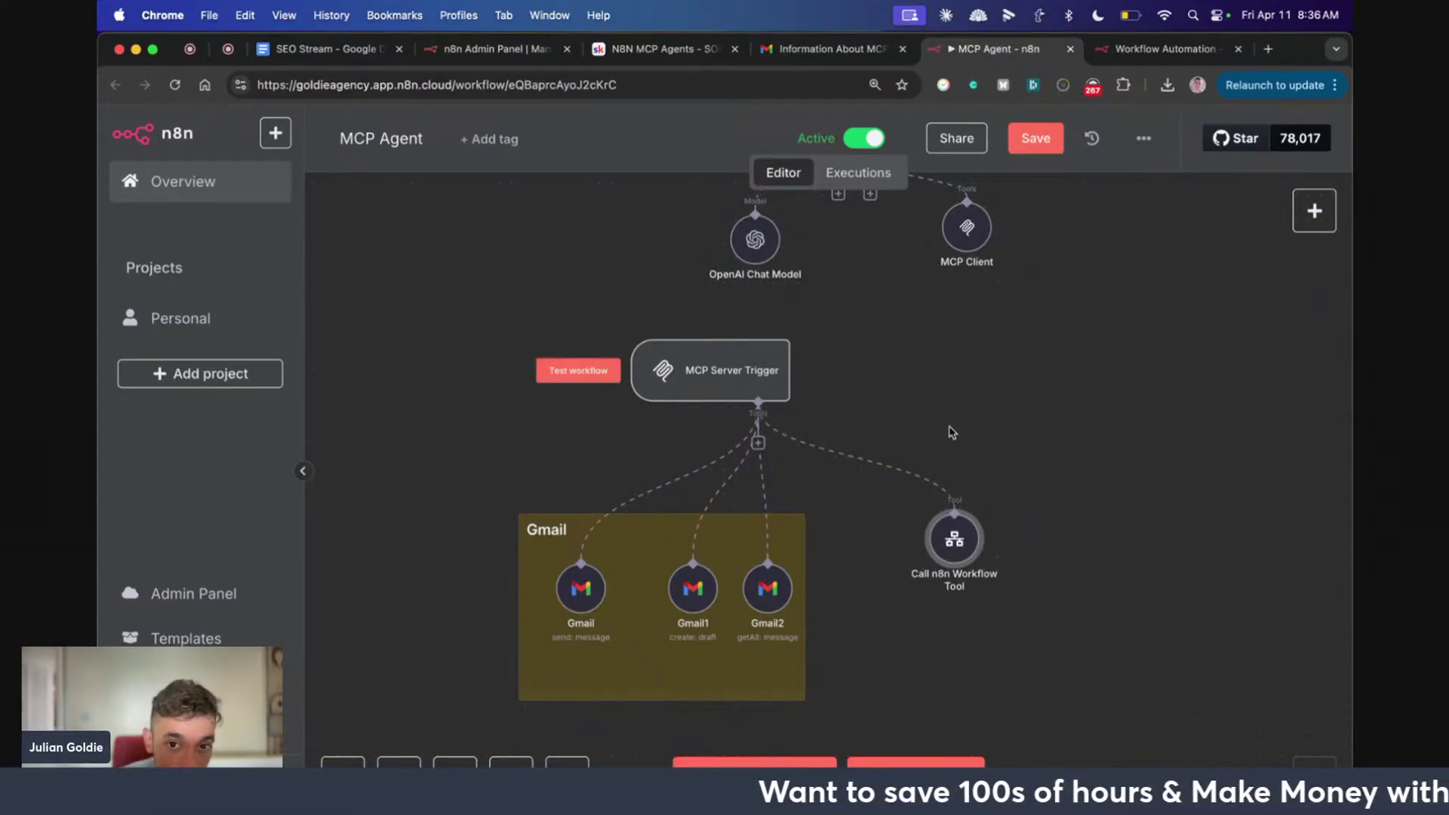
scroll(950, 432, "down", 1)
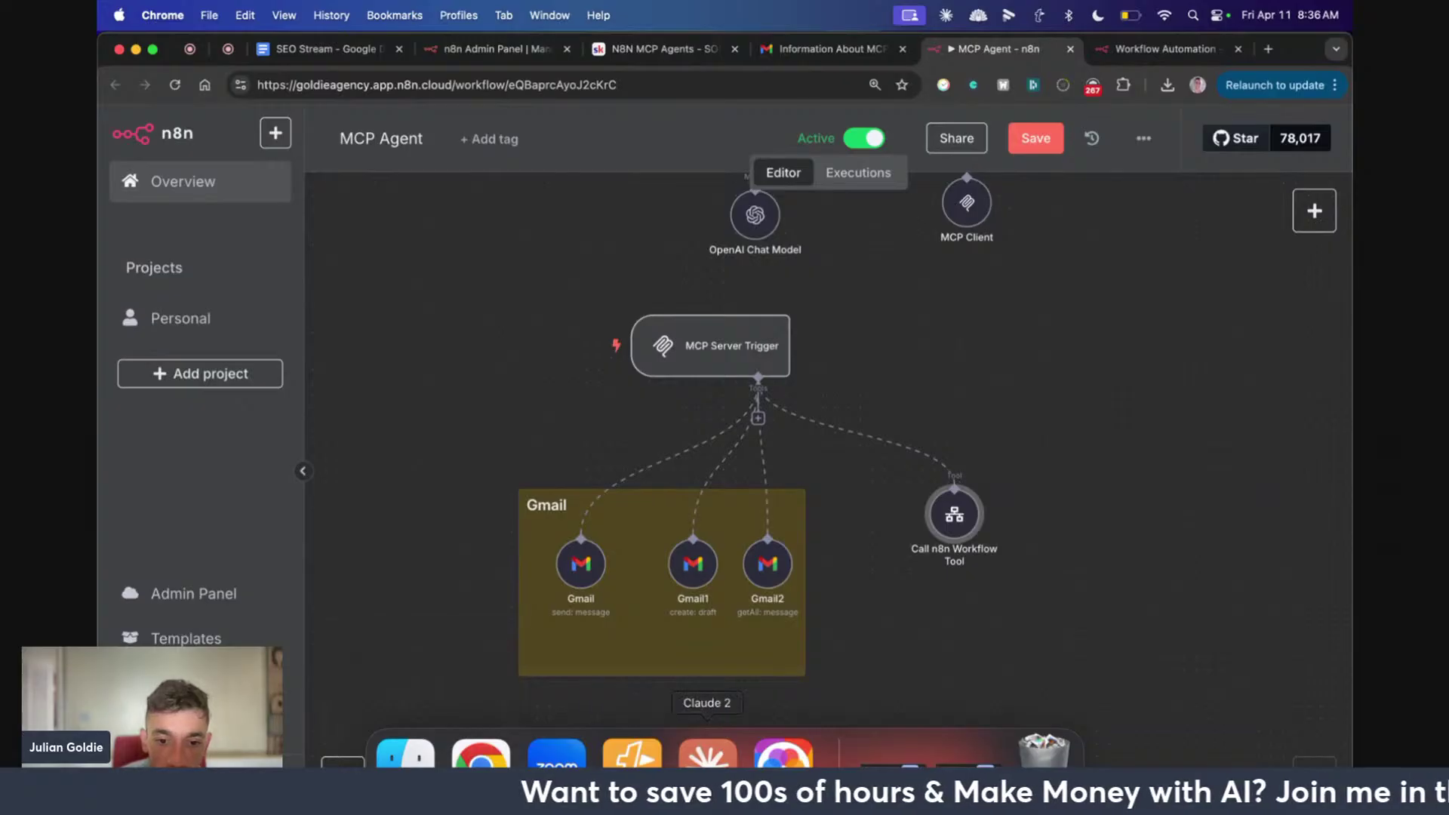
left_click(707, 754)
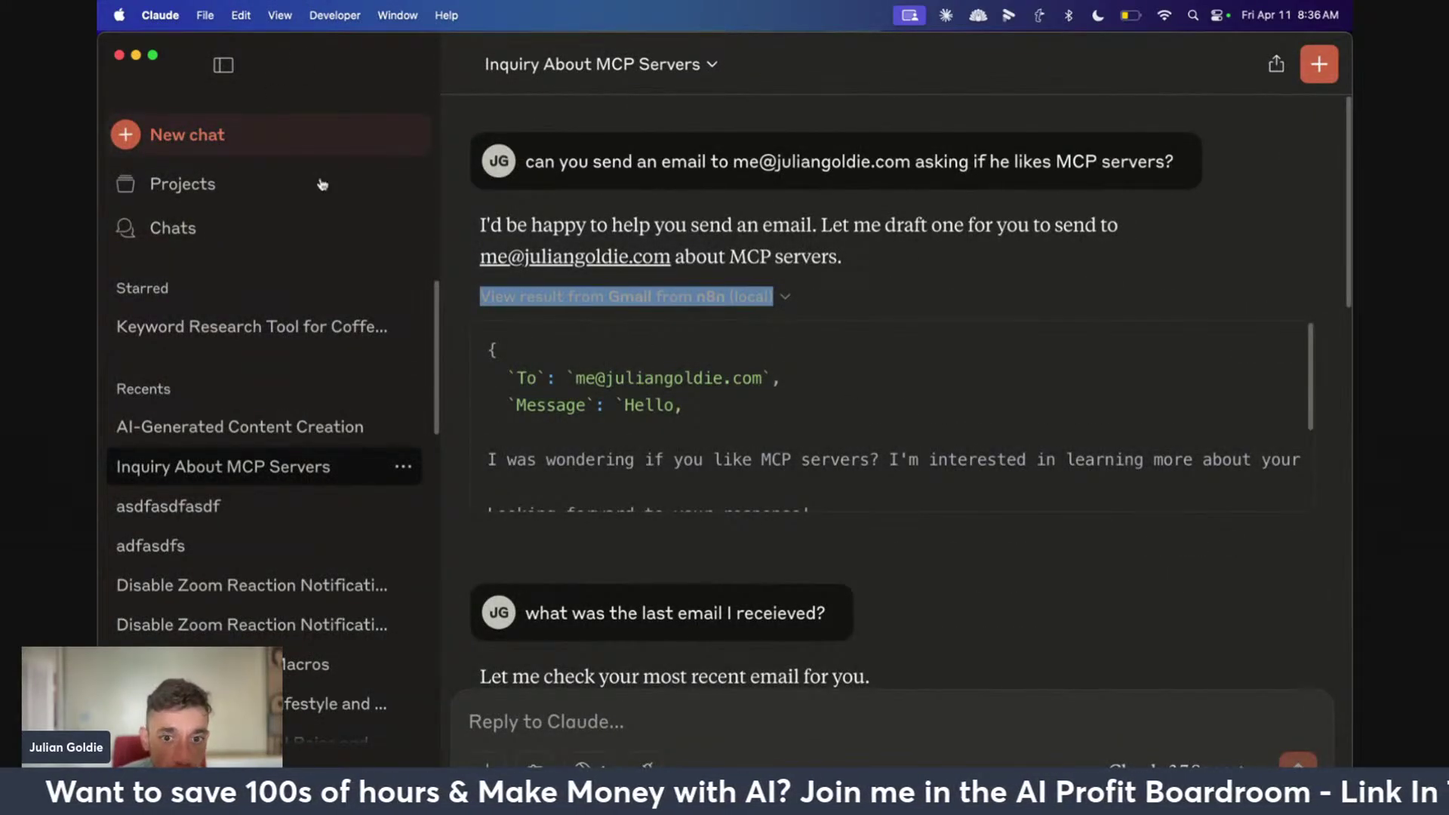
Start a new Claude chat and show the list of available MCP tools
left_click(317, 136)
left_click(618, 486)
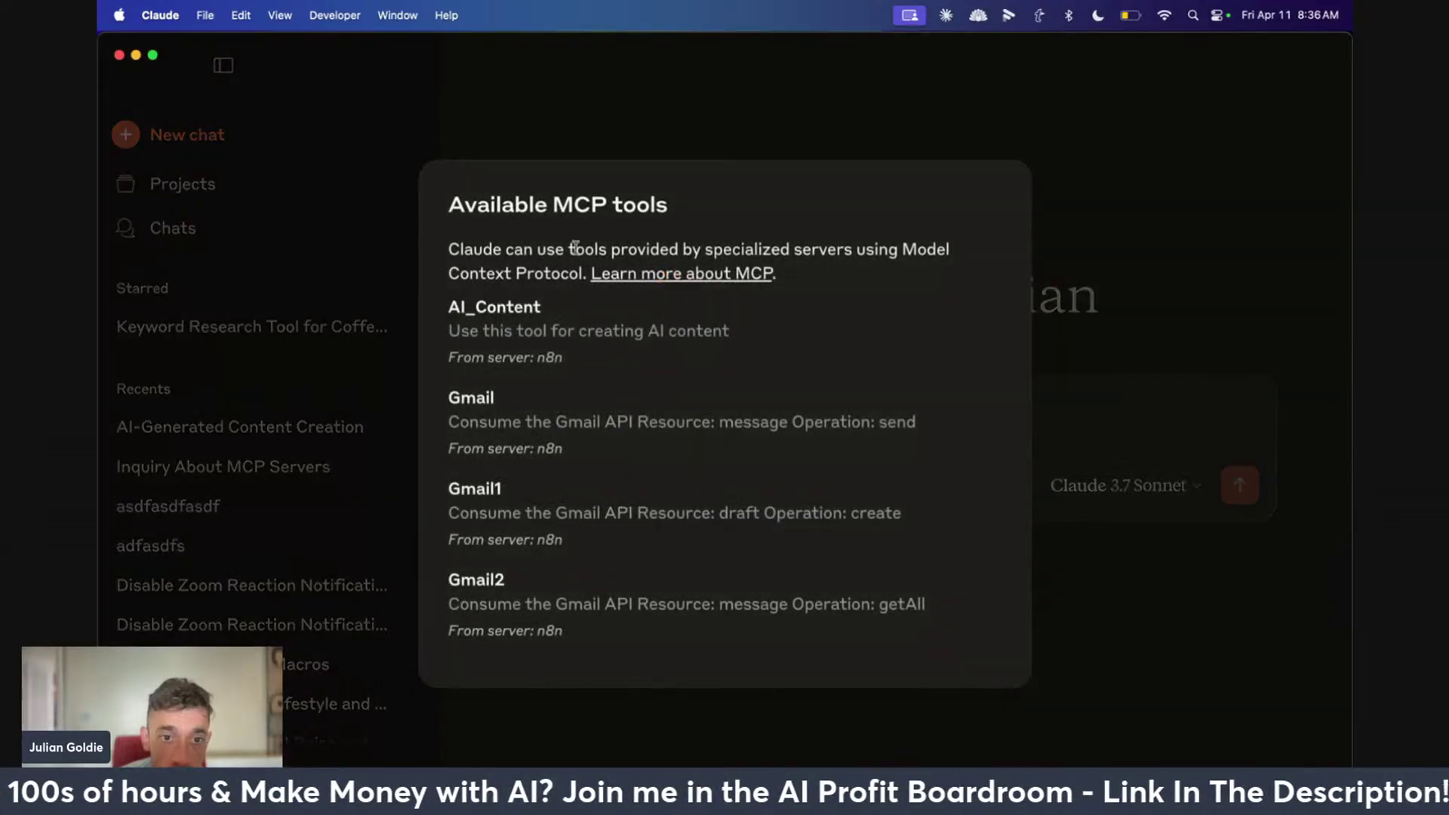
left_click_drag(444, 305, 681, 653)
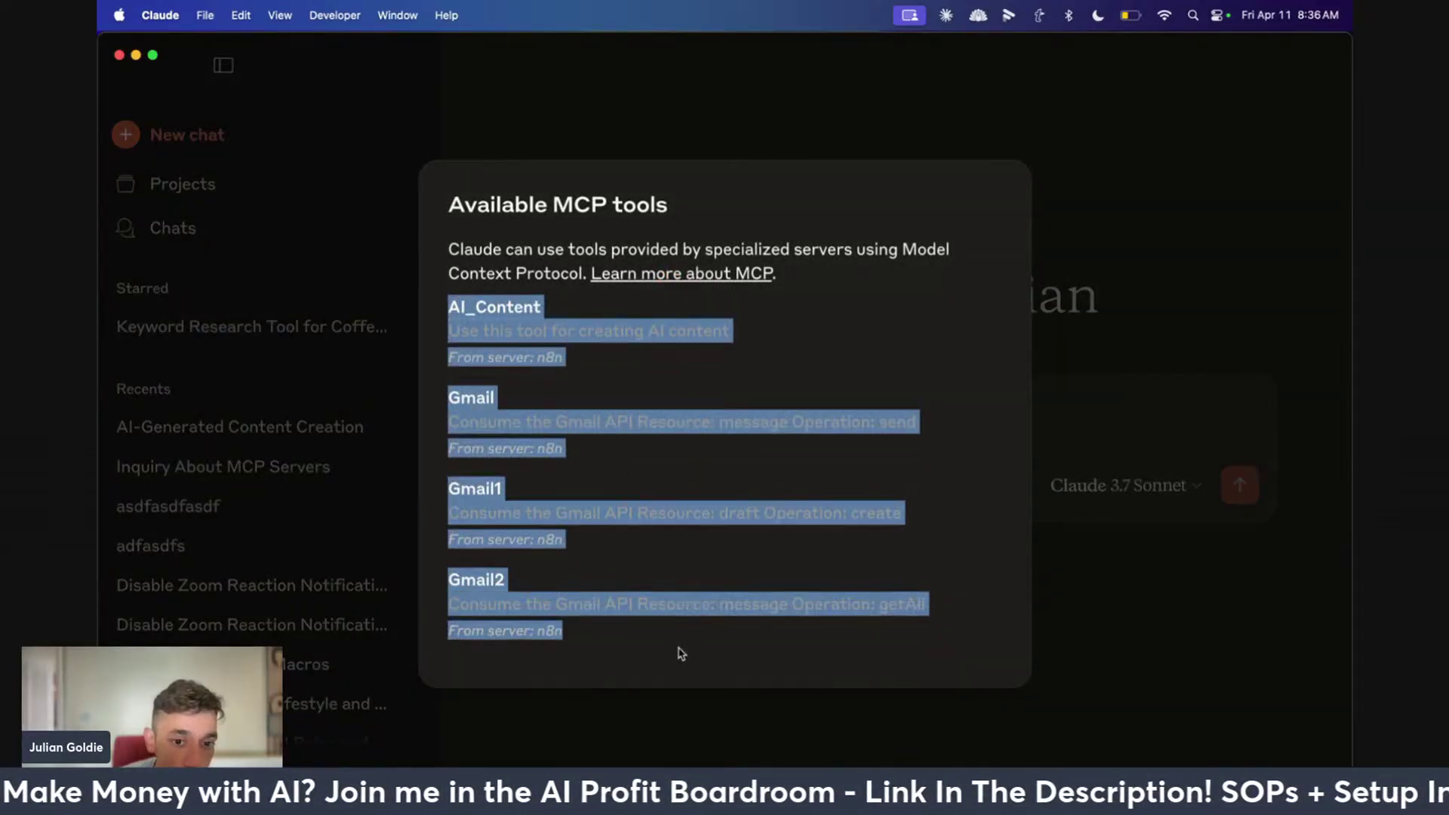
left_click(525, 349)
Highlight the AI_Content, Gmail, Gmail1 and Gmail2 tool entries one by one
left_click_drag(448, 309, 595, 365)
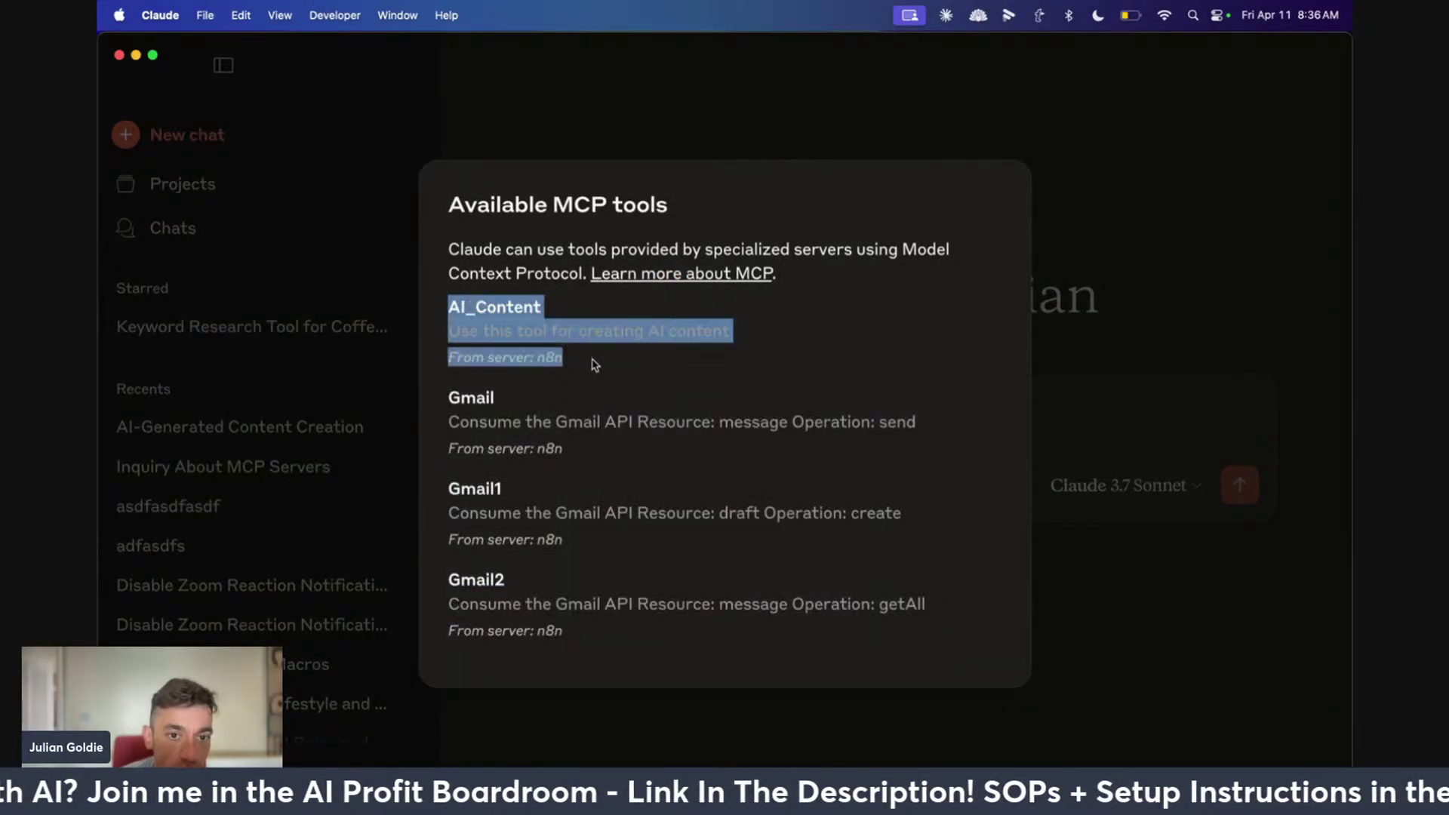
left_click(486, 411)
left_click_drag(419, 394, 619, 462)
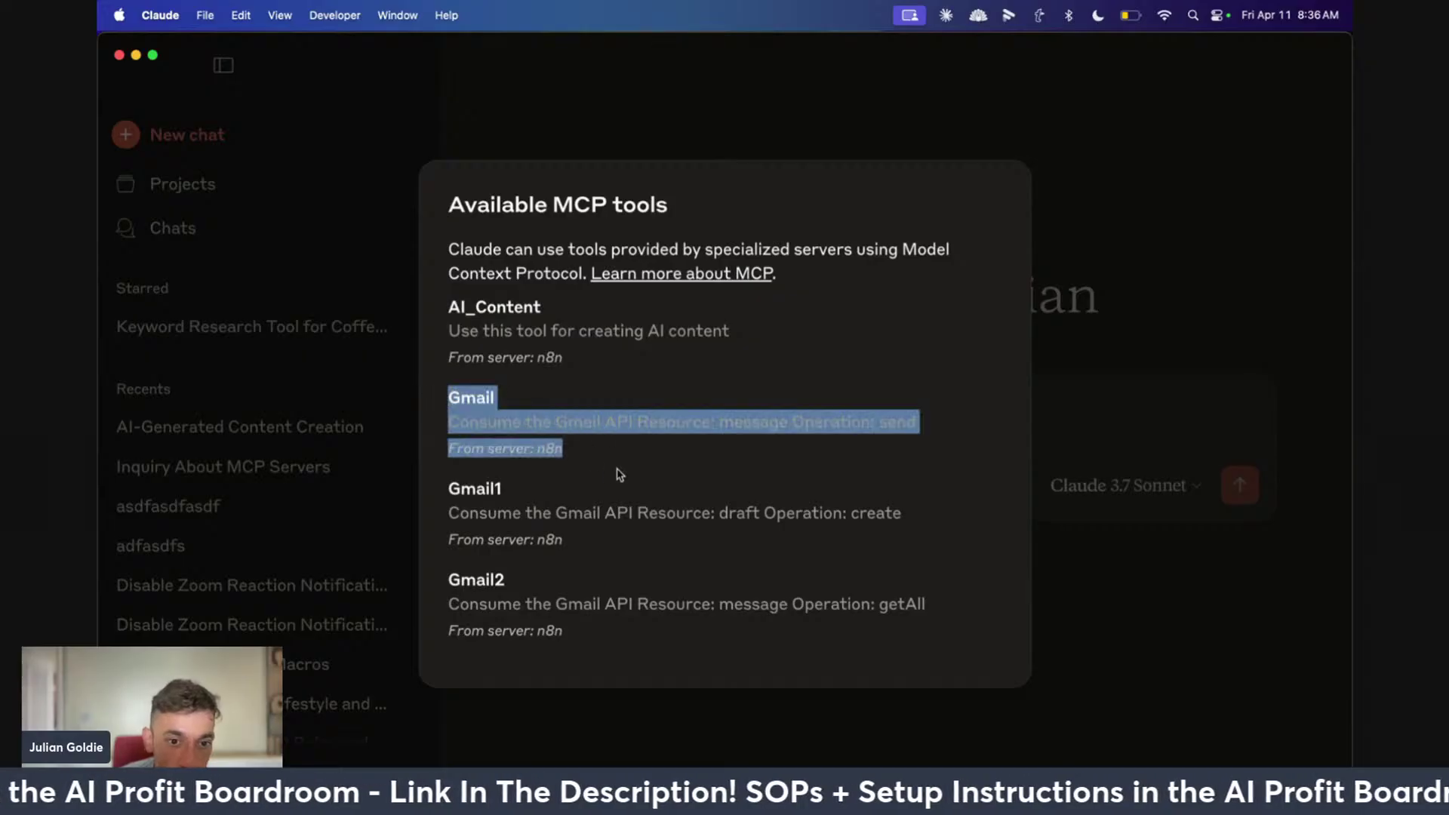
left_click(449, 486)
left_click_drag(445, 487, 617, 580)
left_click(526, 534)
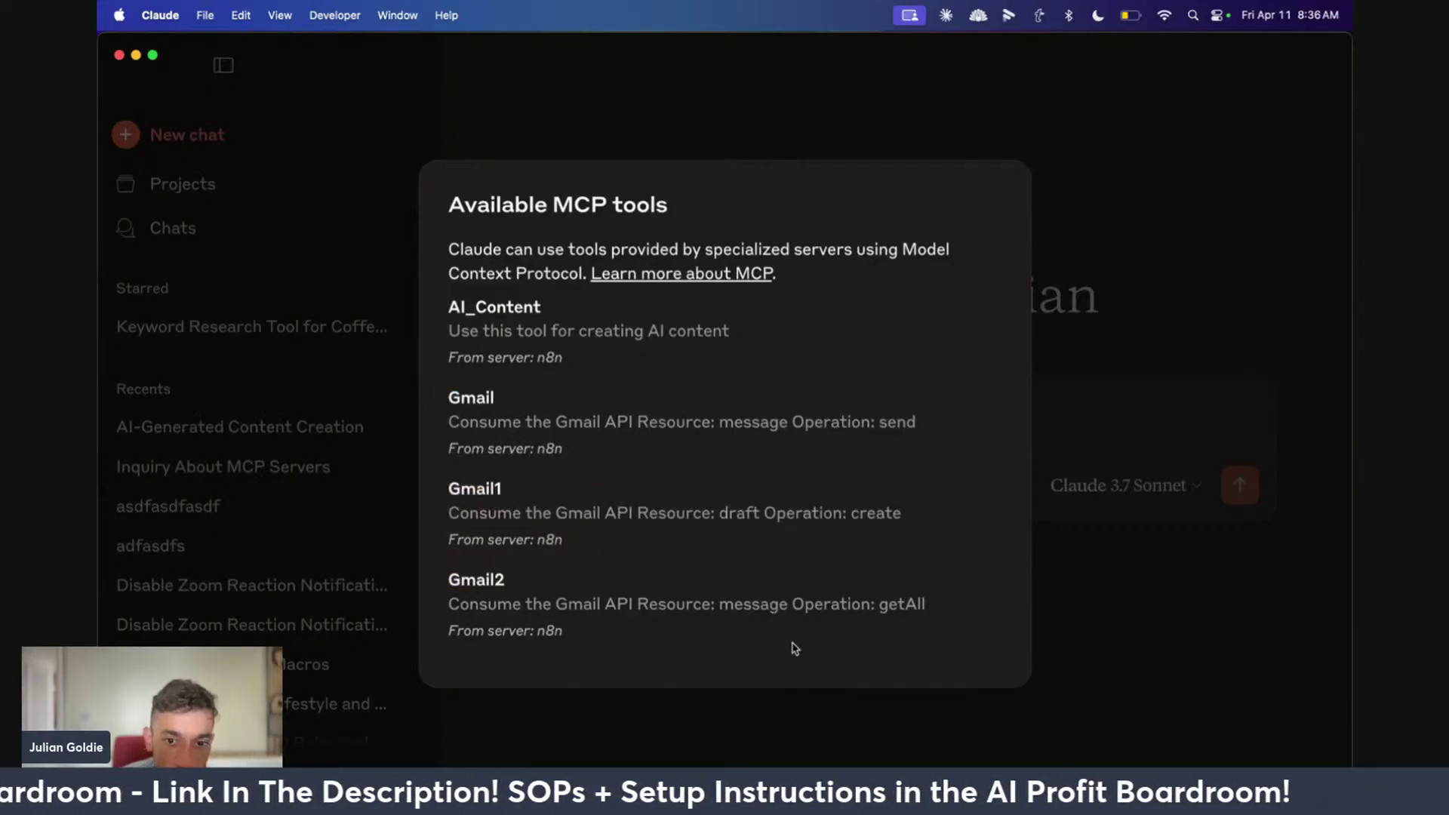
Pick out 'Operation' and 'message' in the Gmail tool descriptions, then close the list and return to Chrome
double_click(815, 607)
left_click(755, 461)
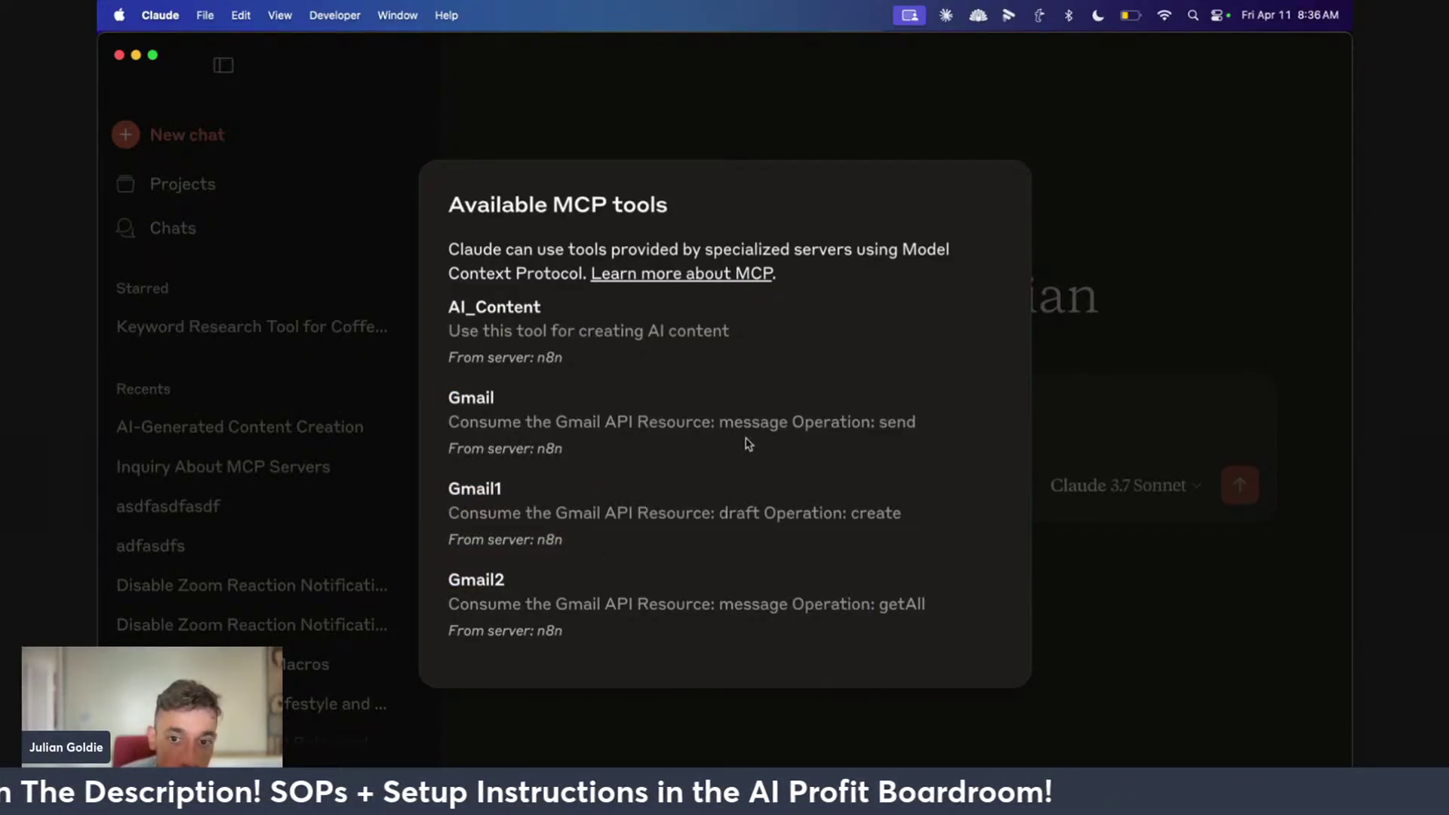
double_click(718, 424)
key("Escape")
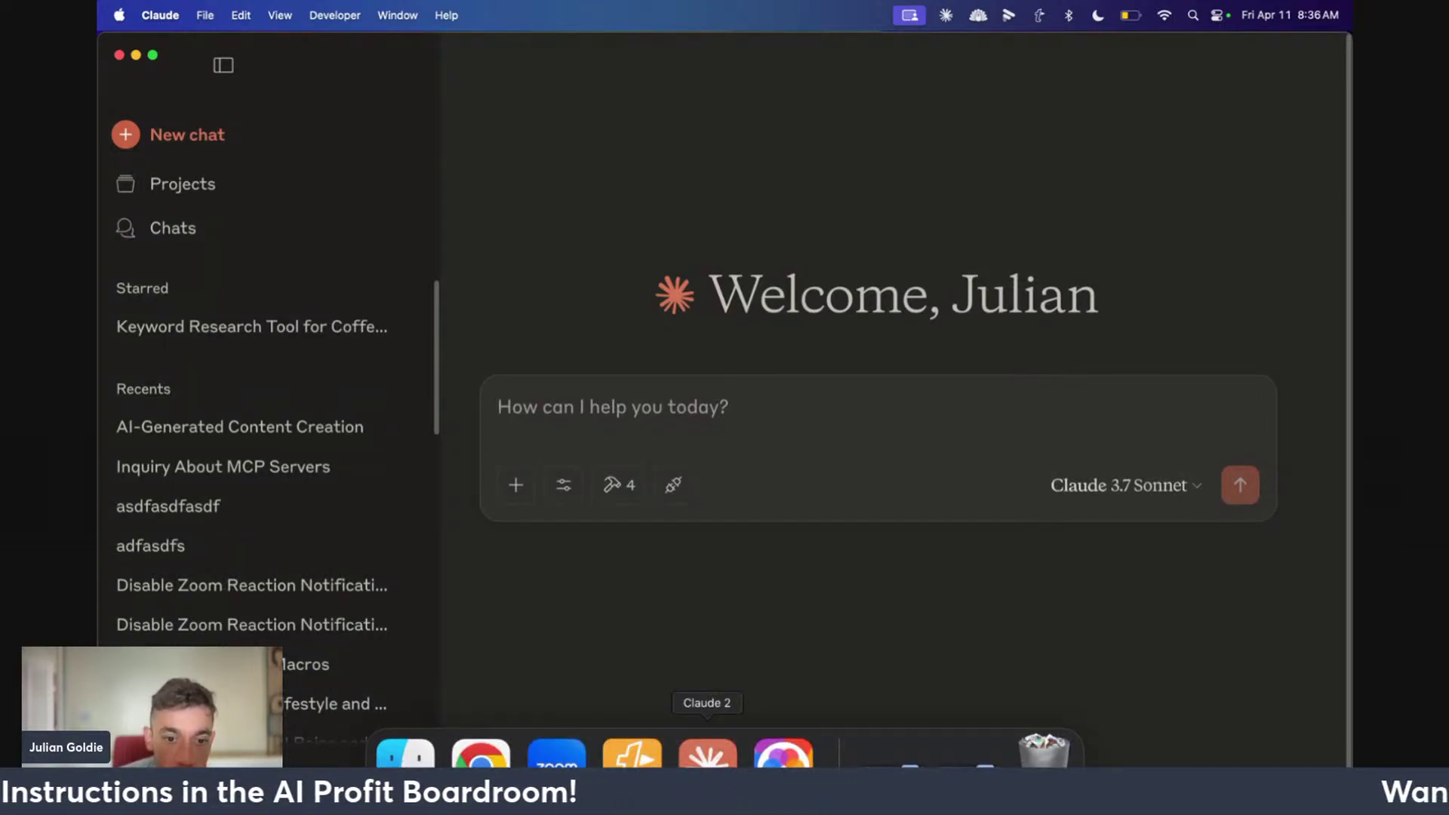
left_click(481, 755)
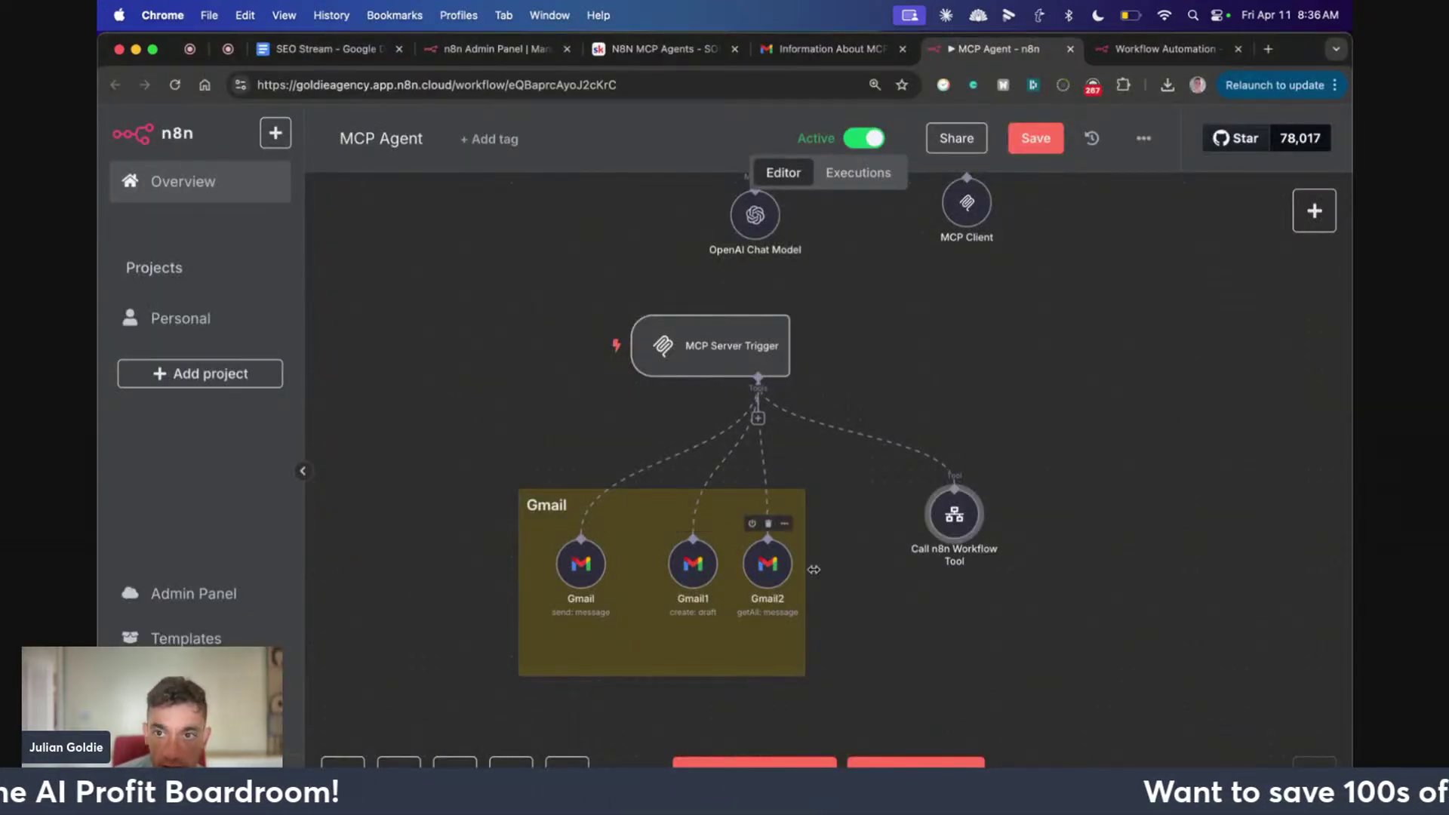
Save the MCP Agent workflow and open My workflow 30's Gmail1 node, keeping Send
left_click(1035, 138)
left_click(1162, 48)
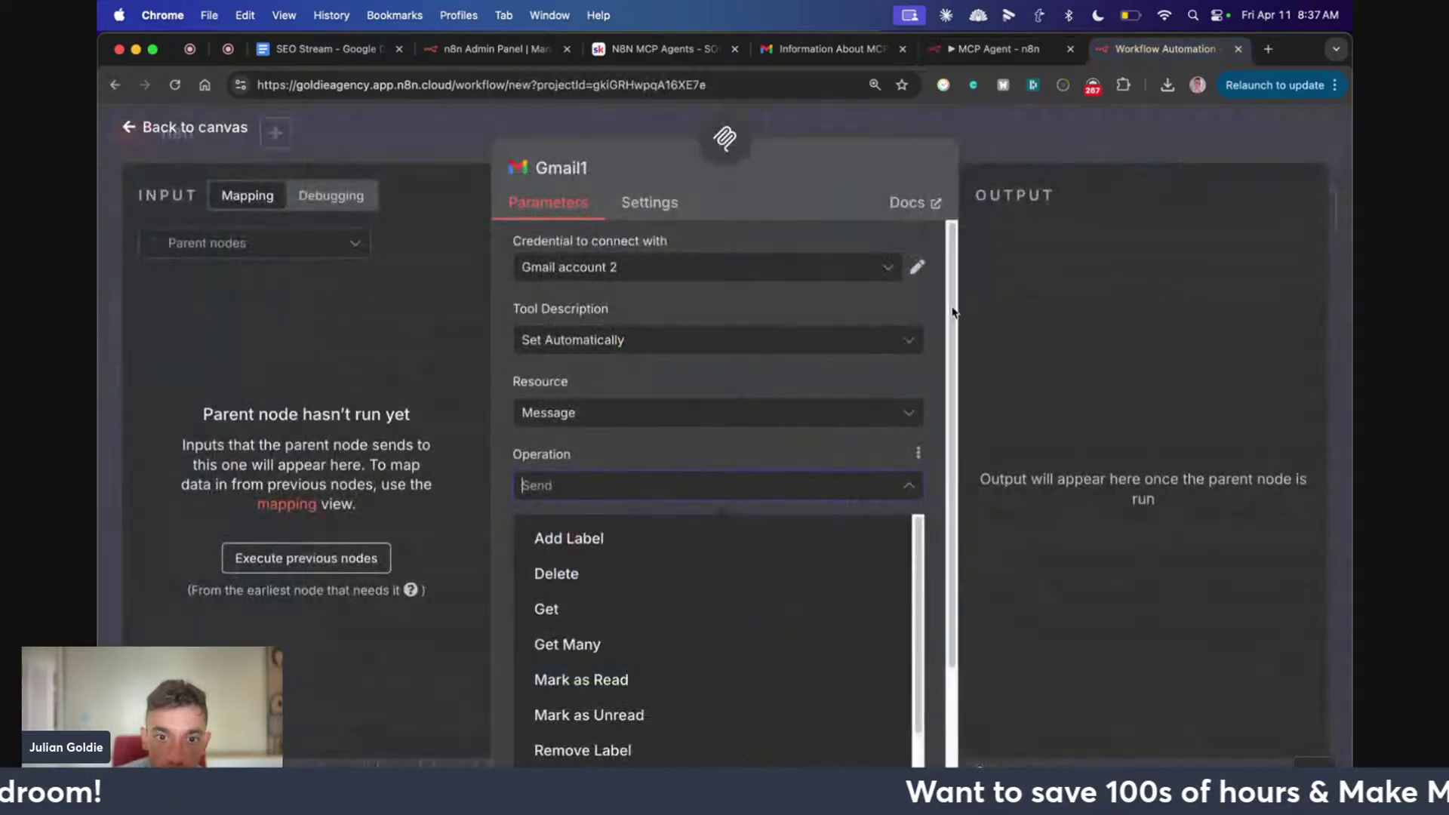
left_click(788, 436)
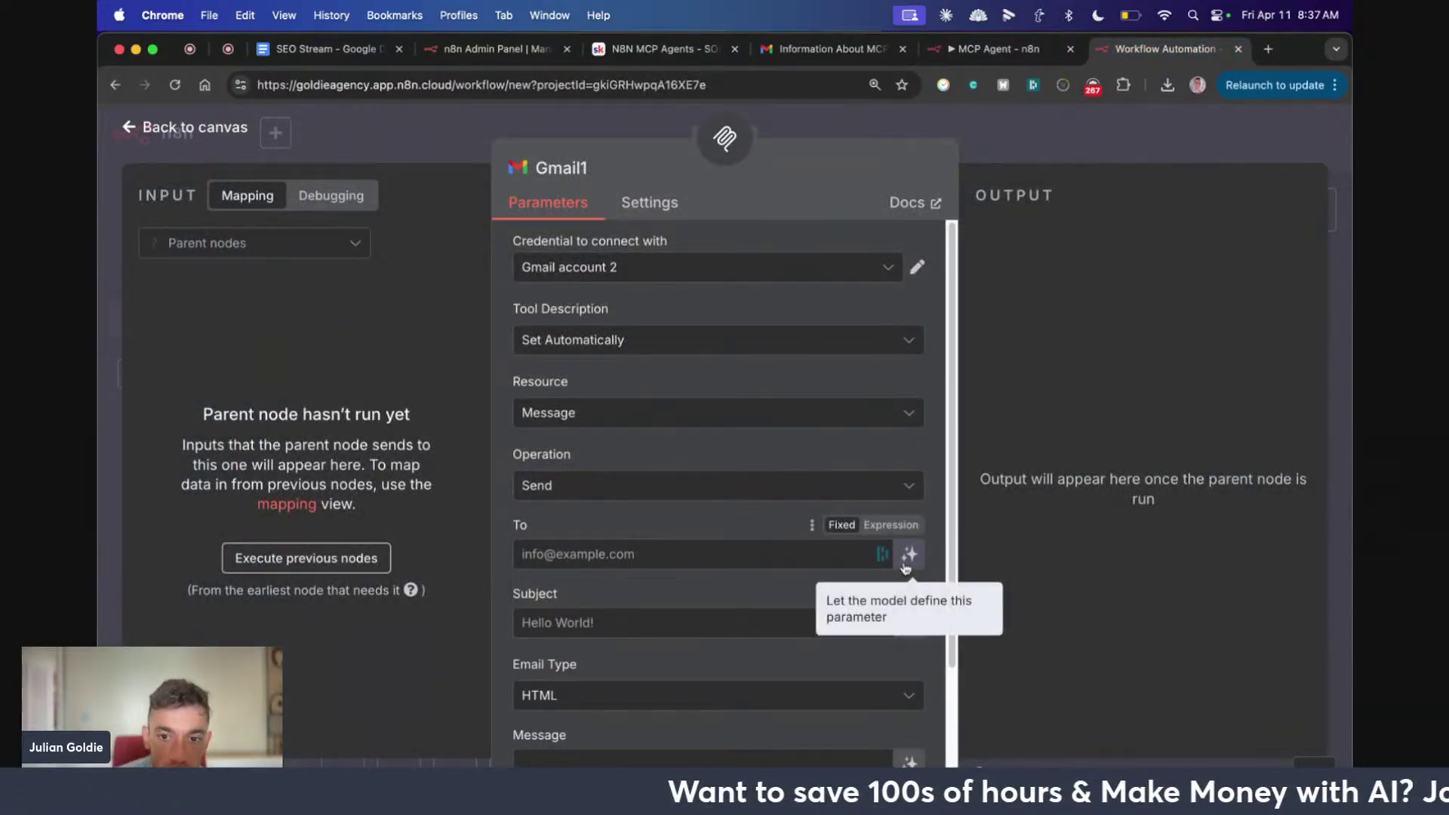
Make Gmail1's To and Message fields filled by the model, then close the node
left_click(905, 566)
left_click(1251, 558)
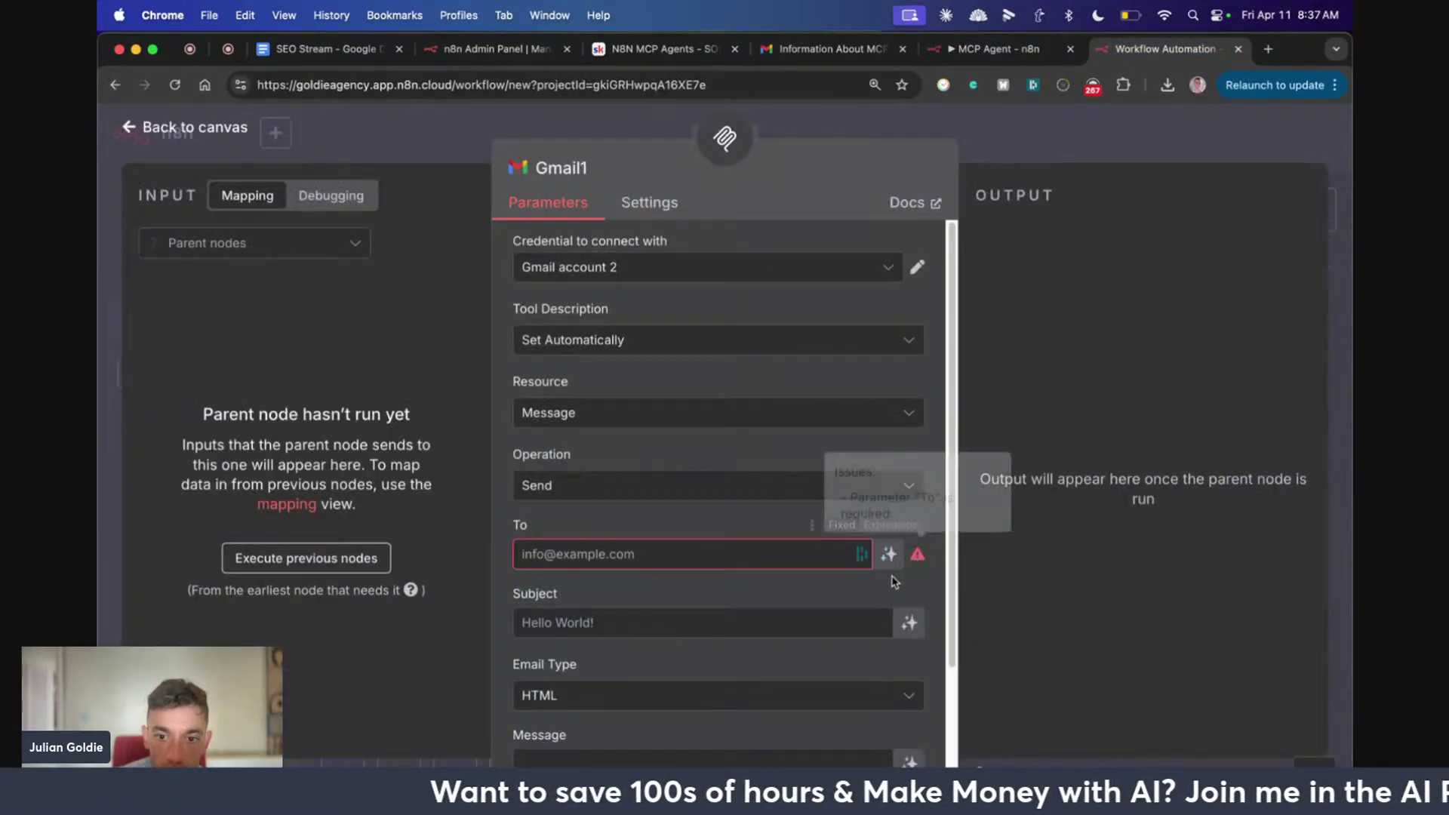
left_click(939, 558)
scroll(916, 617, "down", 3)
left_click(911, 624)
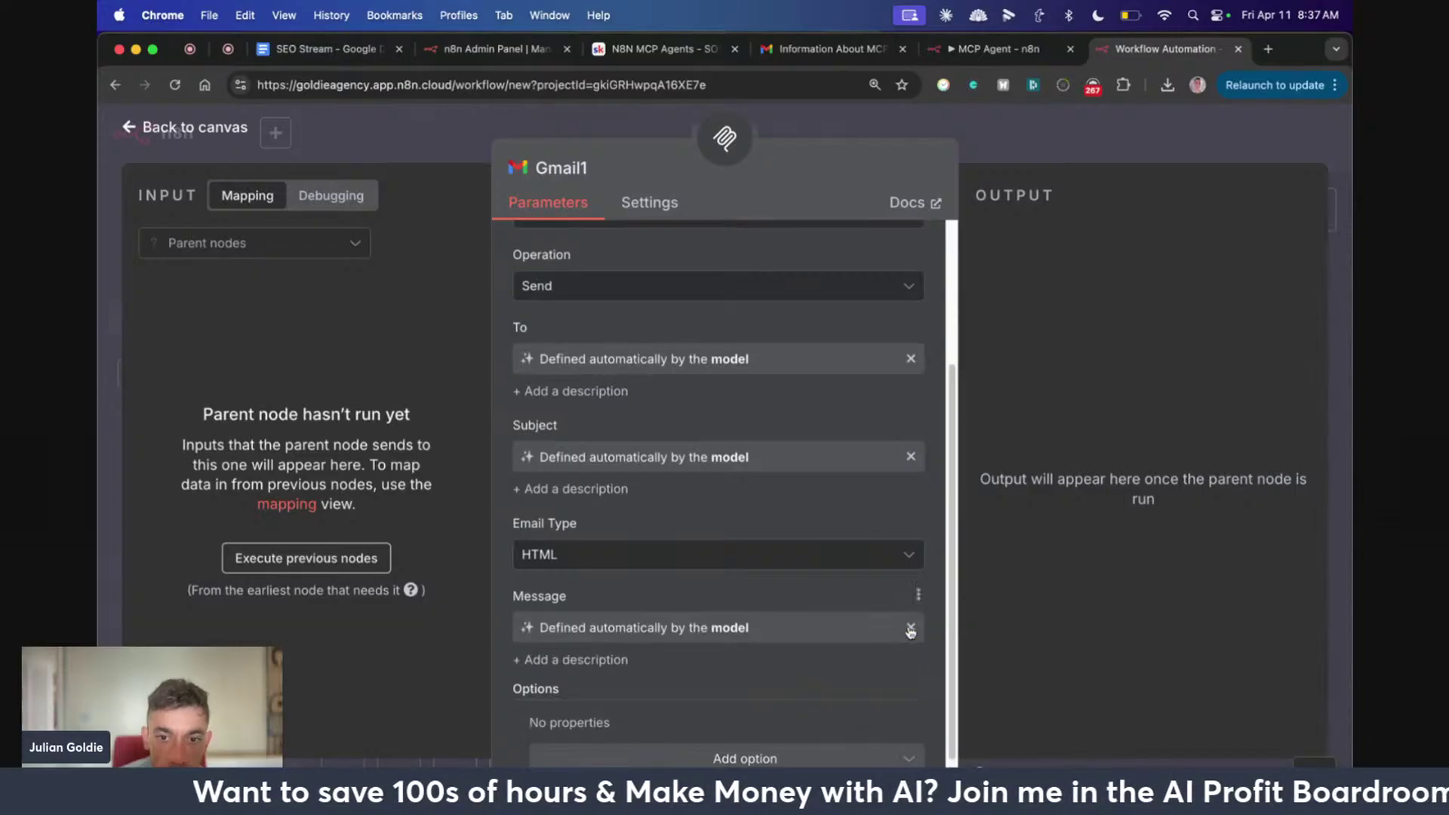
scroll(754, 621, "down", 1)
key("Escape")
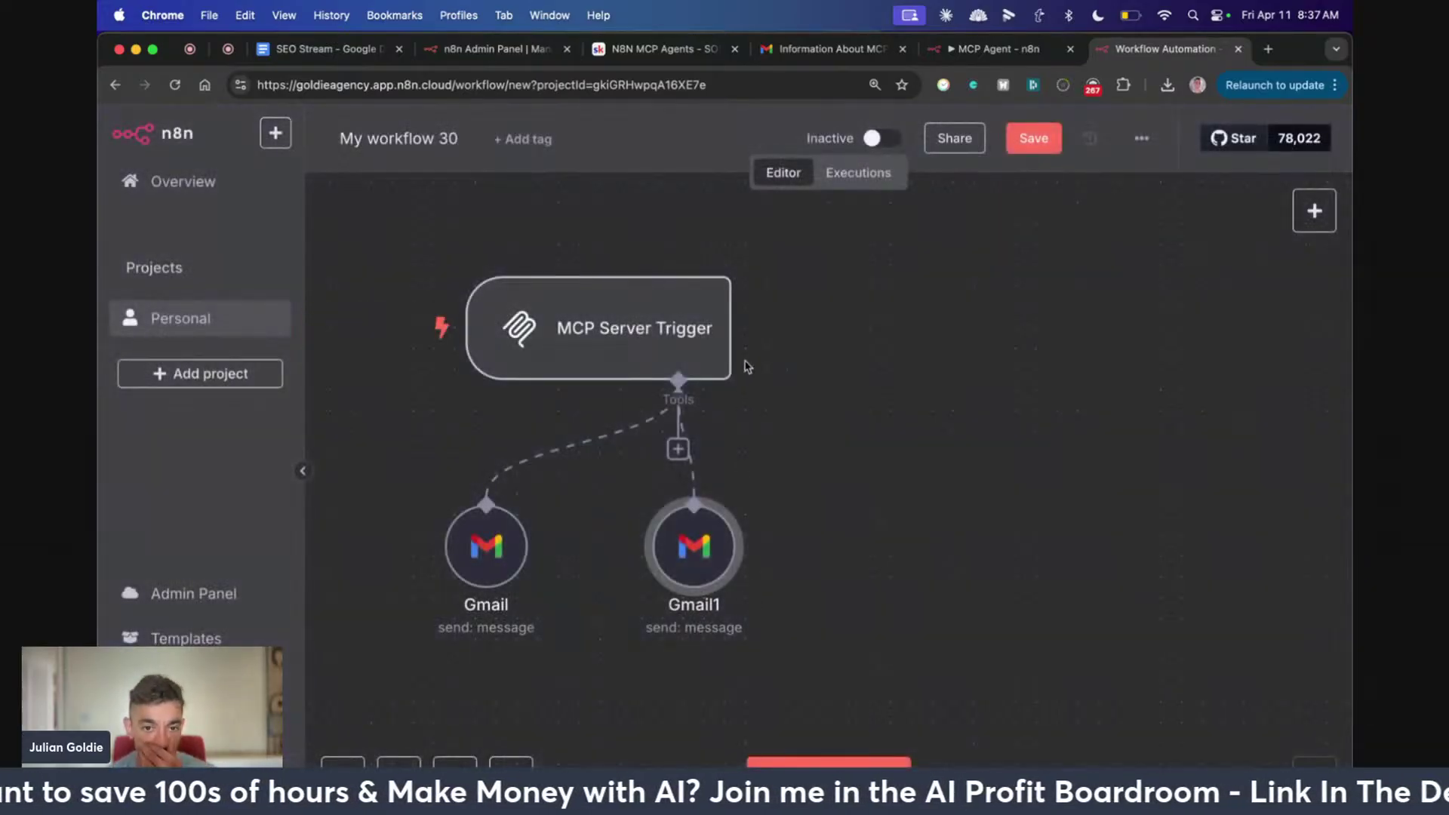
Open My workflow 30's MCP Server Trigger settings showing the test MCP URL ending in /sse
scroll(724, 407, "up", 2)
scroll(760, 527, "down", 1)
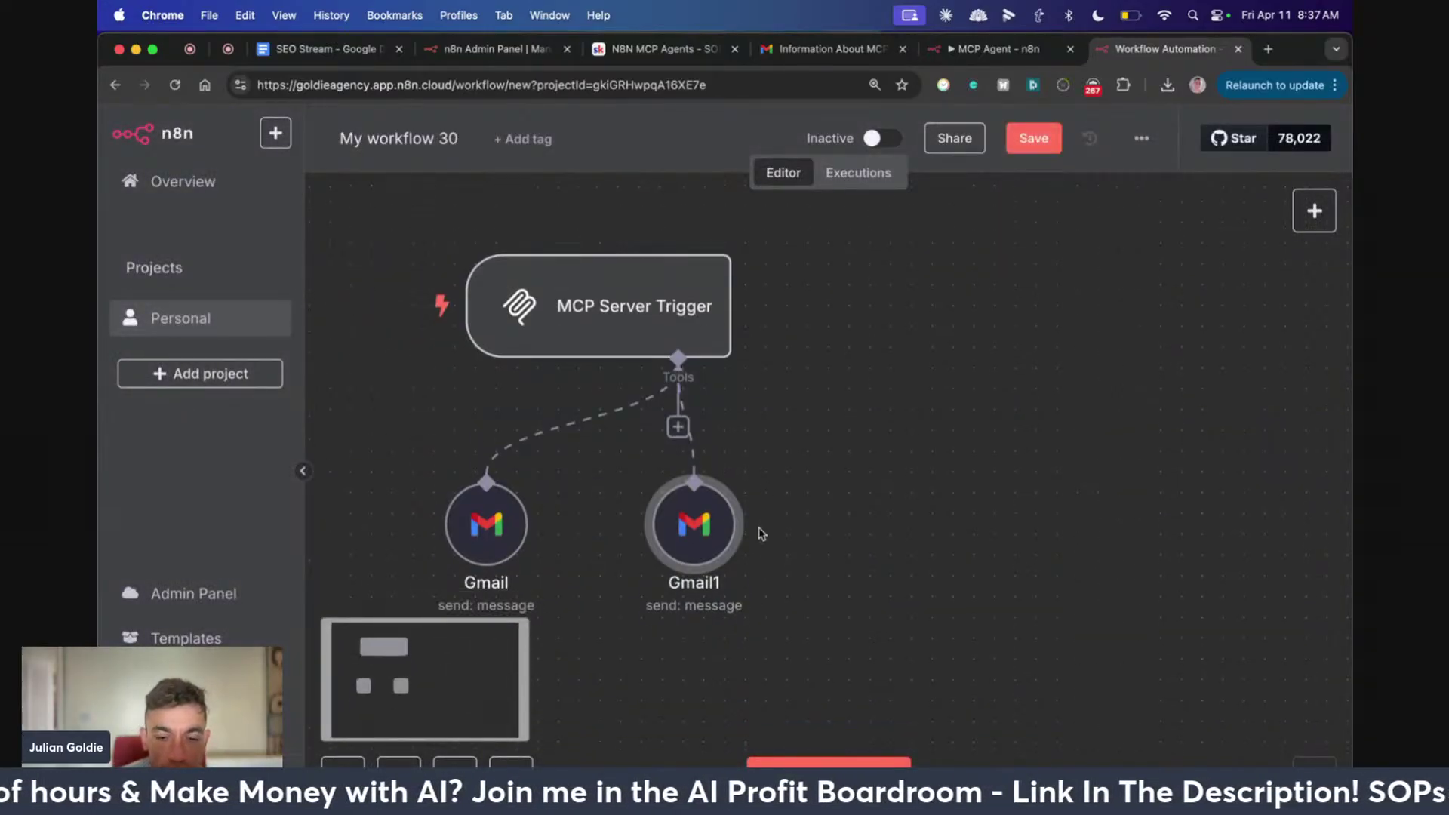
scroll(850, 553, "down", 3, "ctrl")
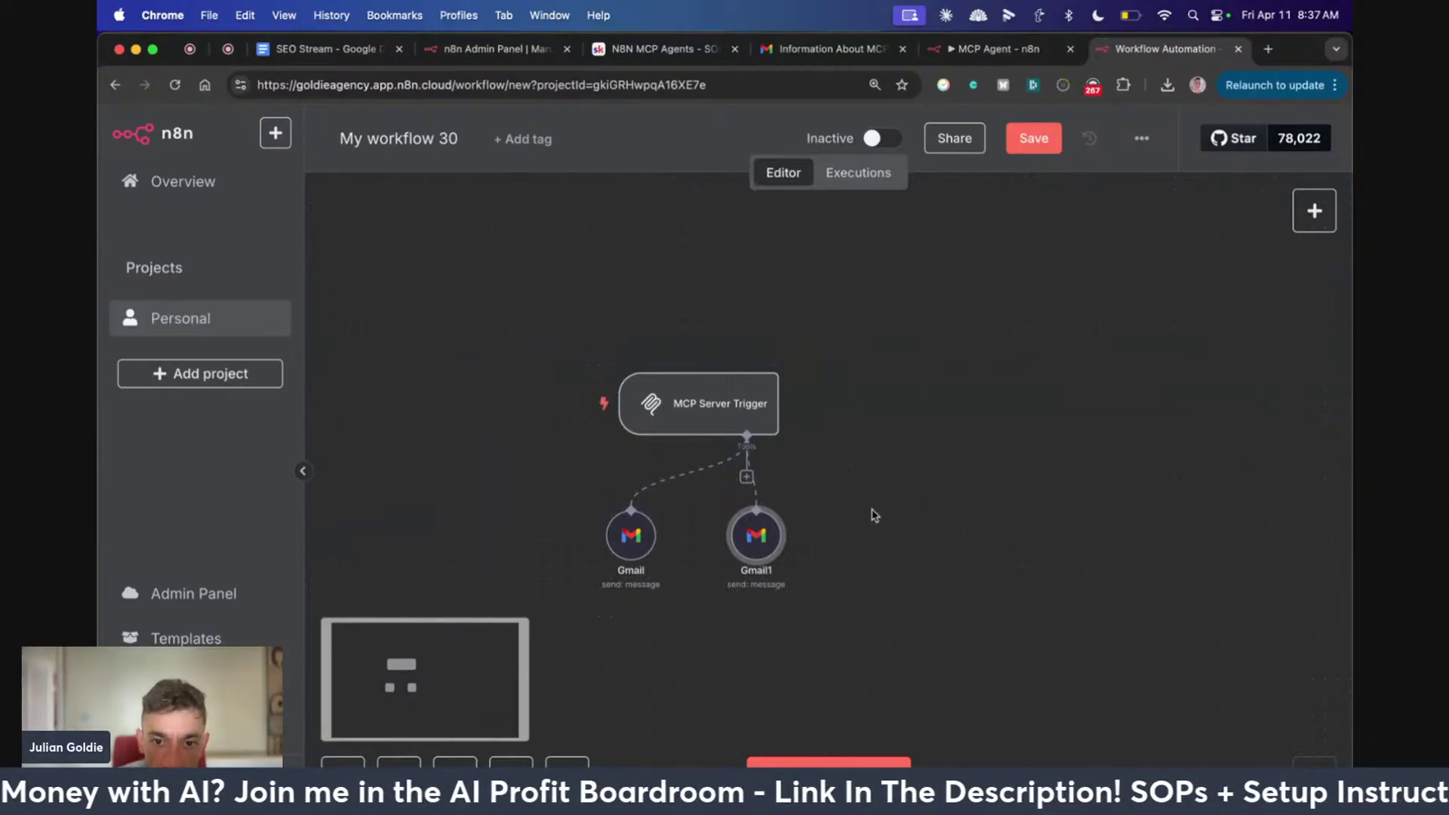
scroll(918, 498, "left", 3)
scroll(934, 513, "up", 3, "ctrl")
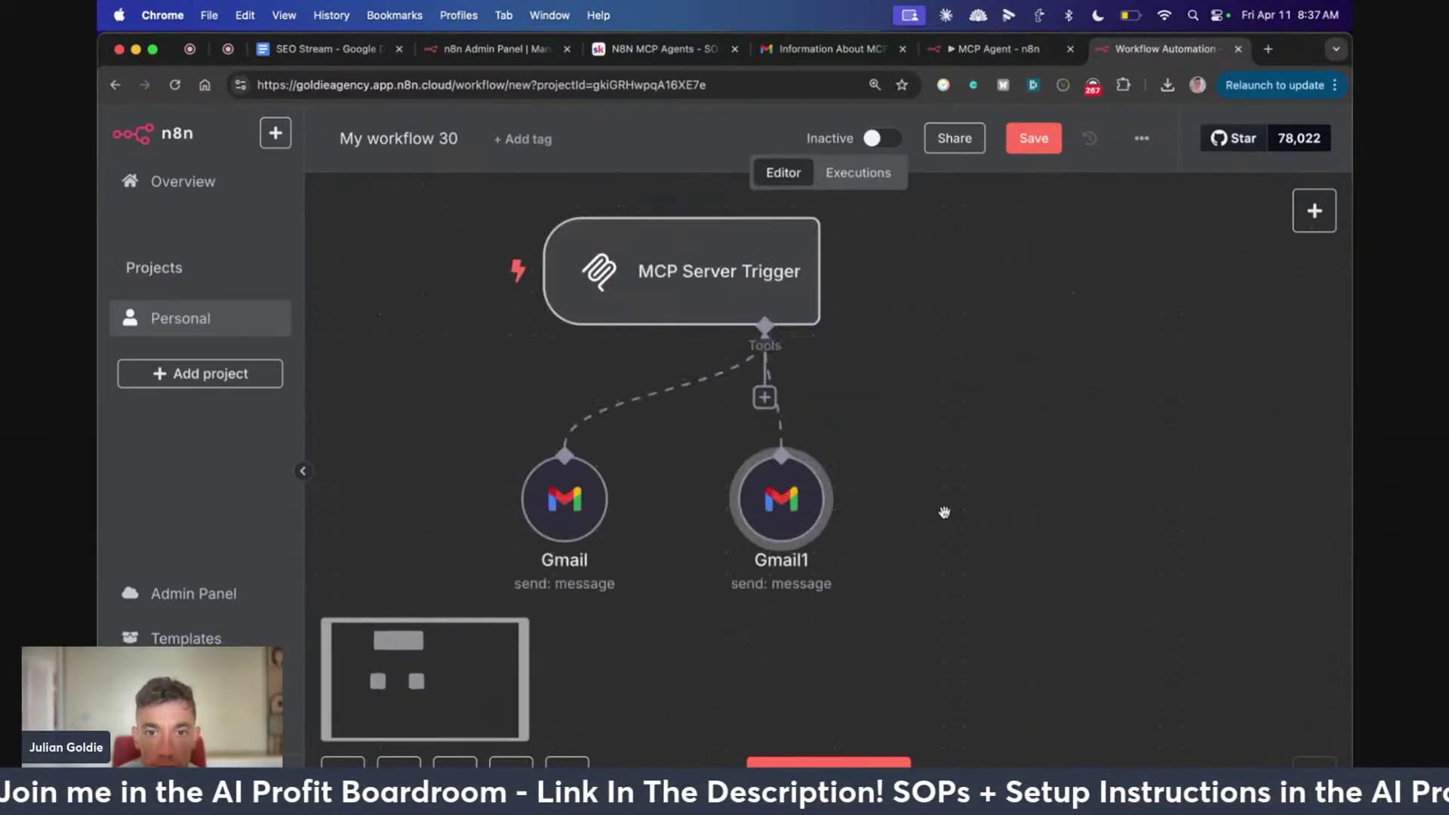
double_click(758, 286)
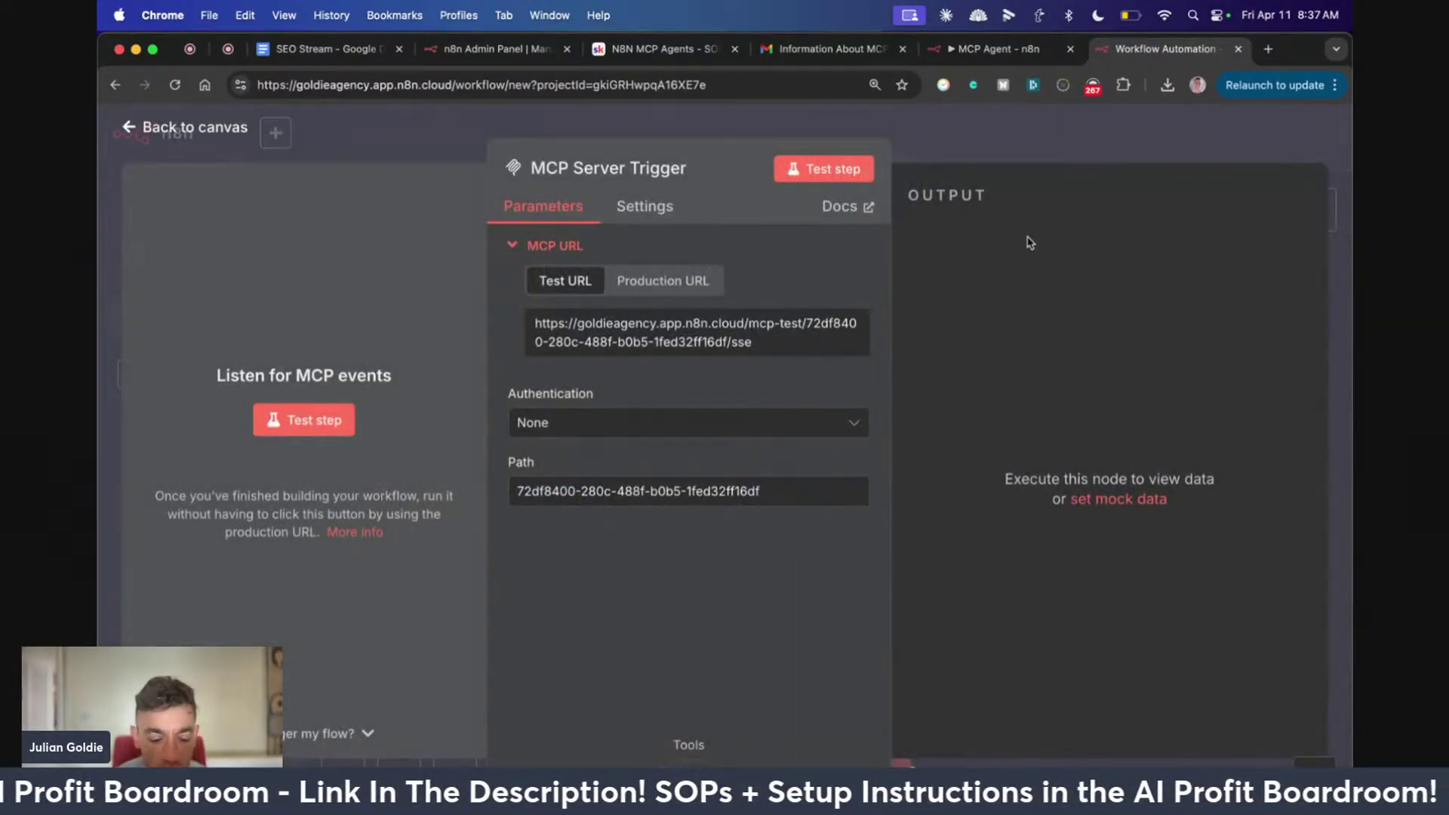
Copy the MCP Server Trigger's Production URL and return to the canvas
key("Escape")
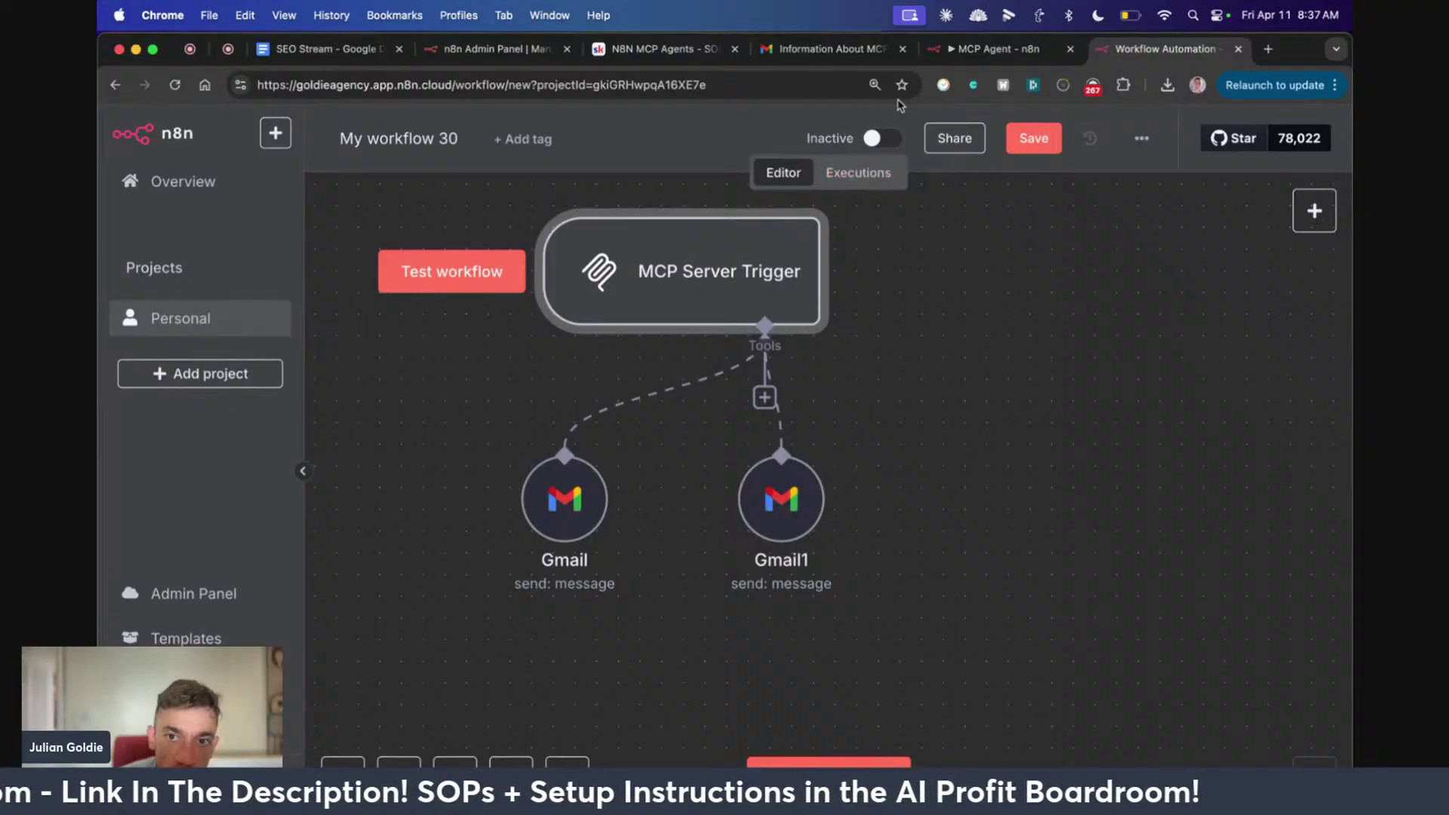
double_click(759, 294)
left_click(709, 281)
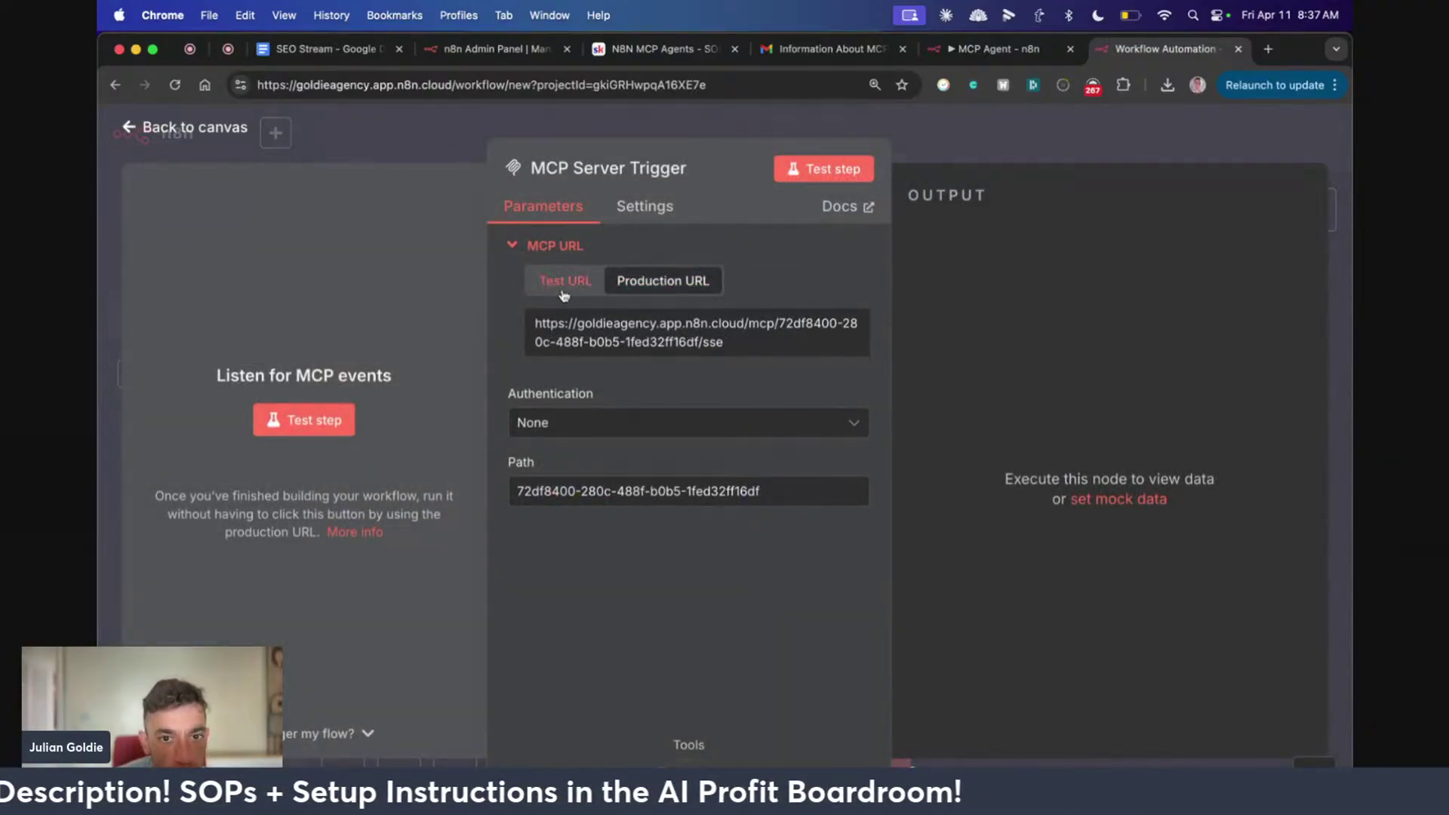
left_click(611, 345)
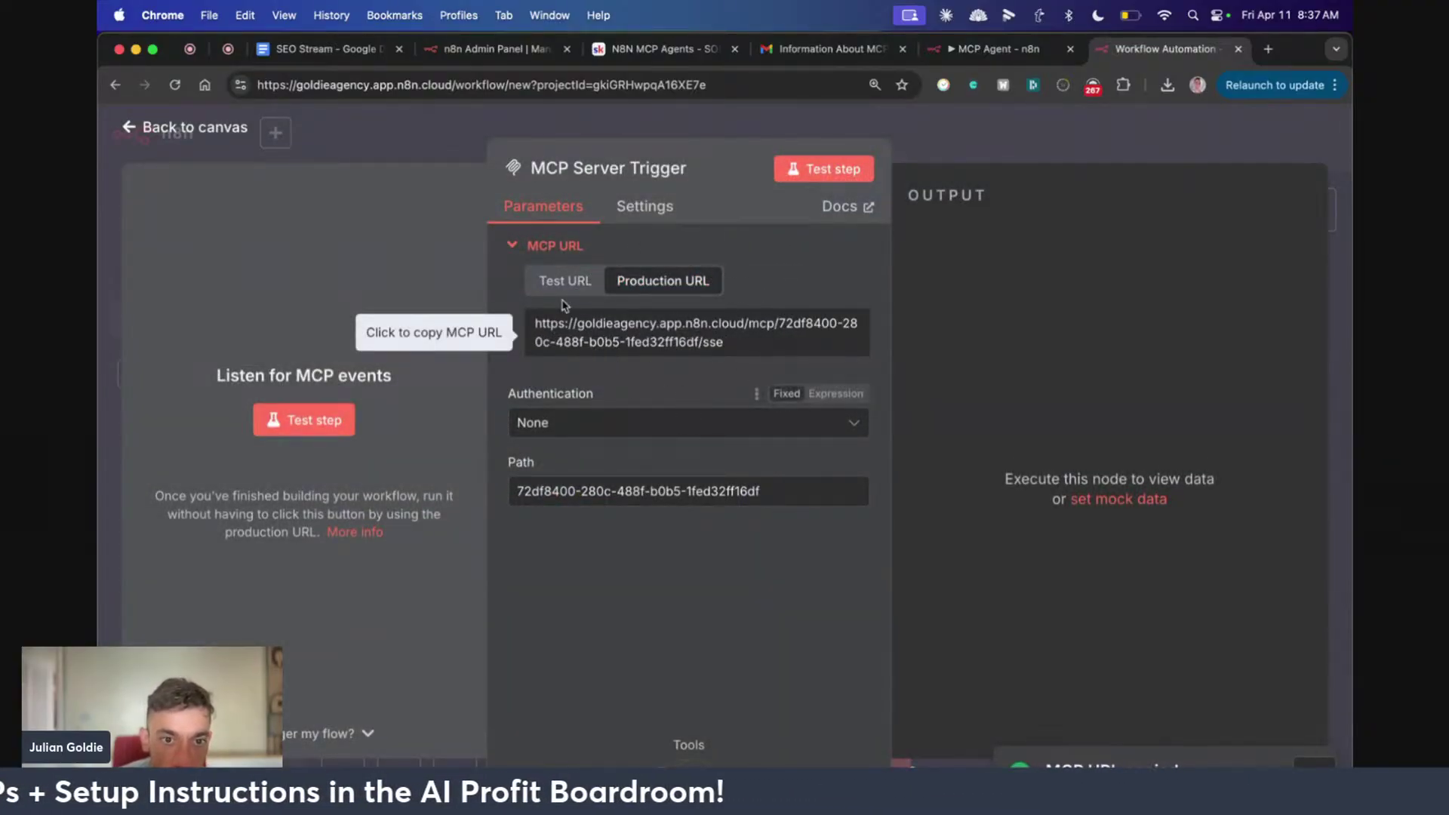
key("Escape")
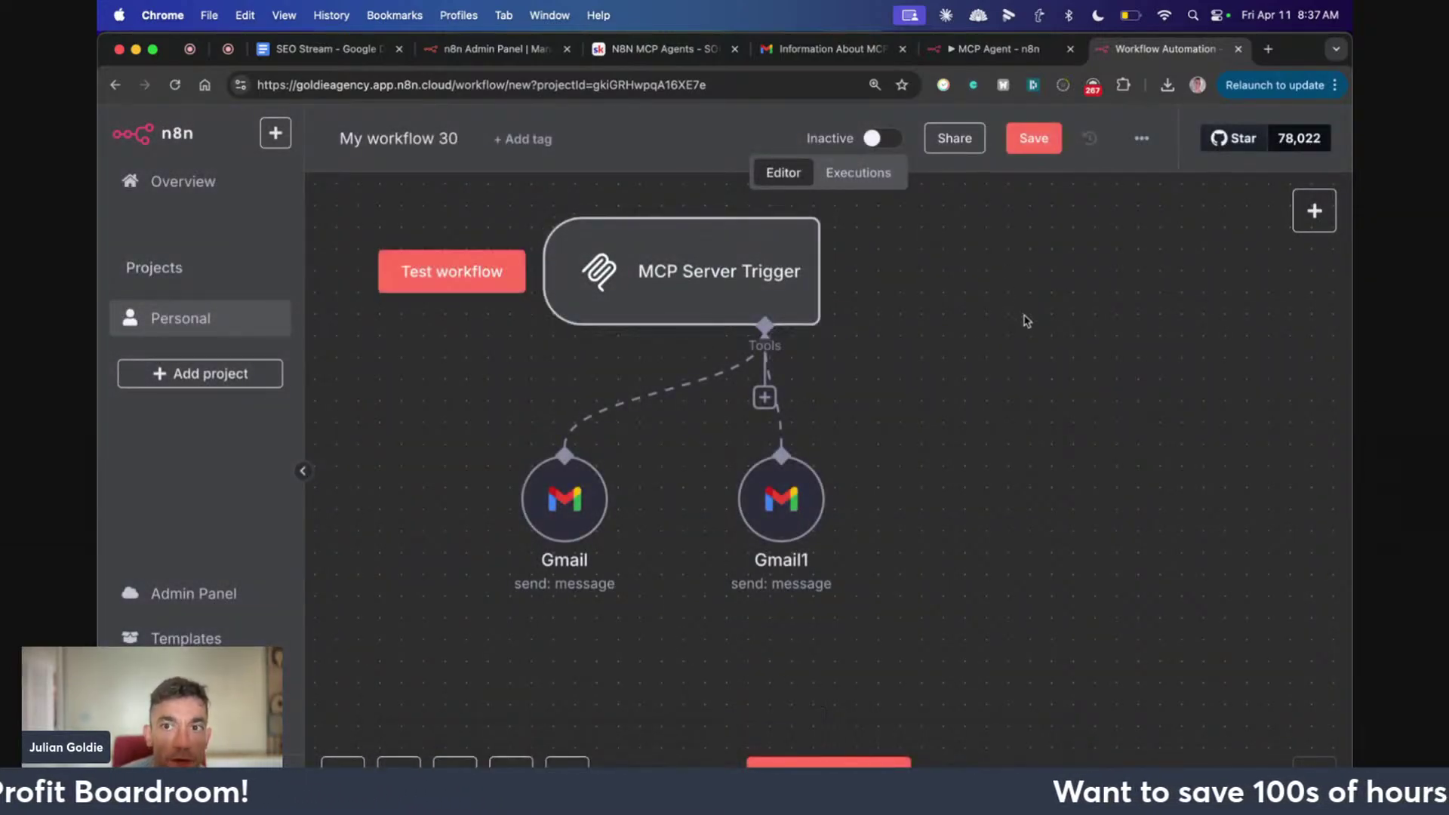
Search Google for 'claude desktop' in a new tab, then close the blocked page
key("ctrl+t")
type("google.com")
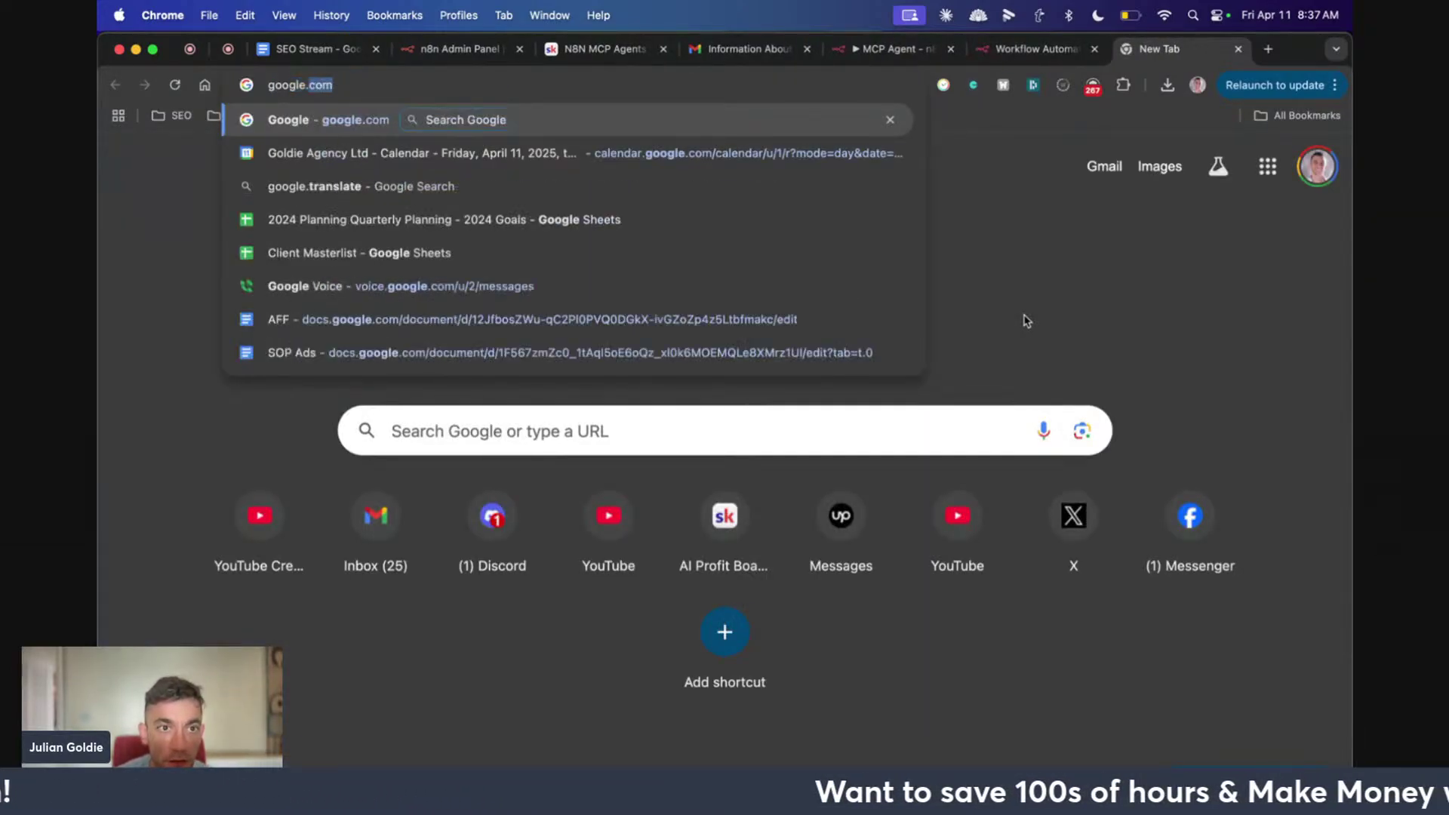
key("Return")
type("claude desktop")
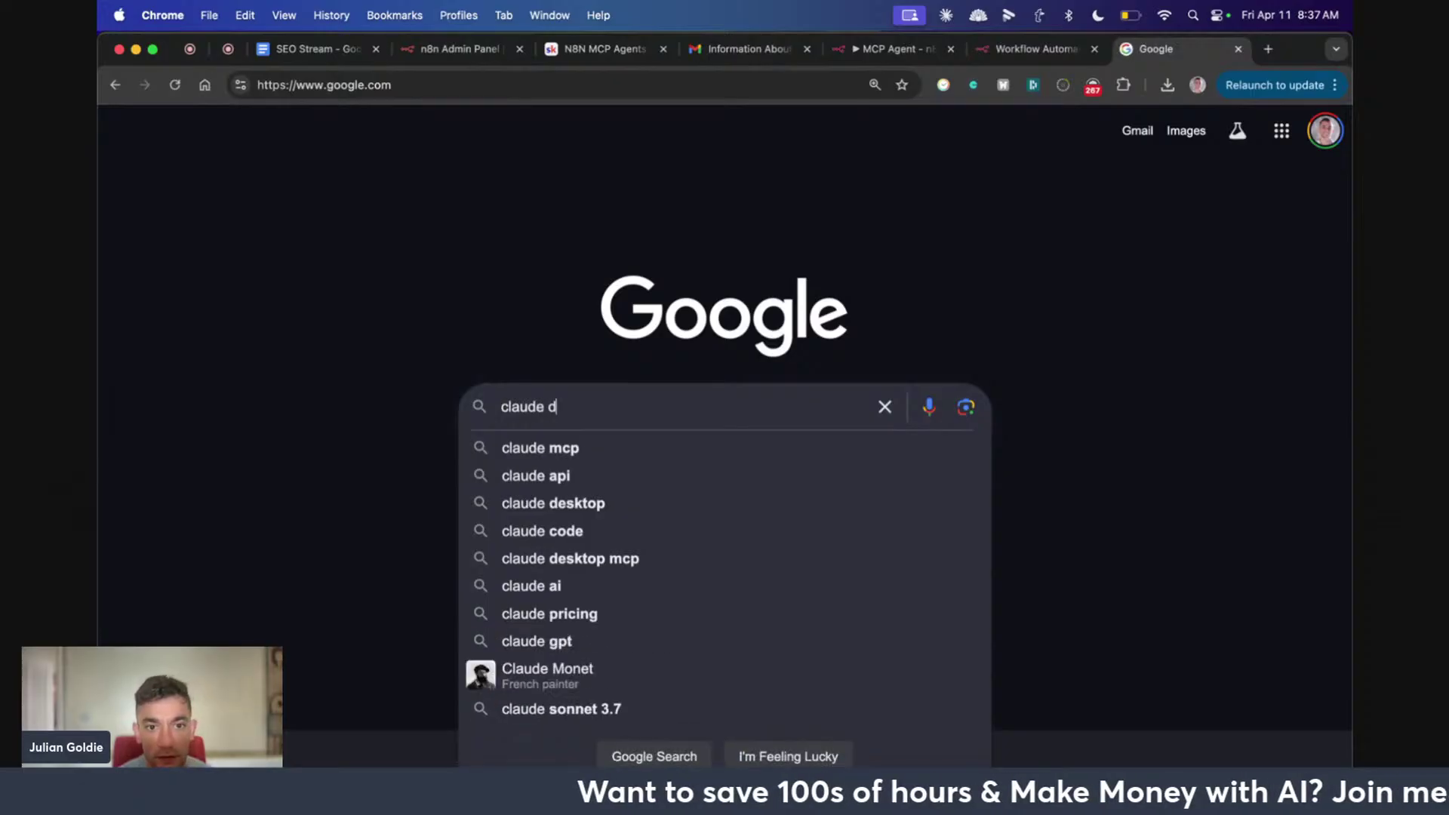
key("Return")
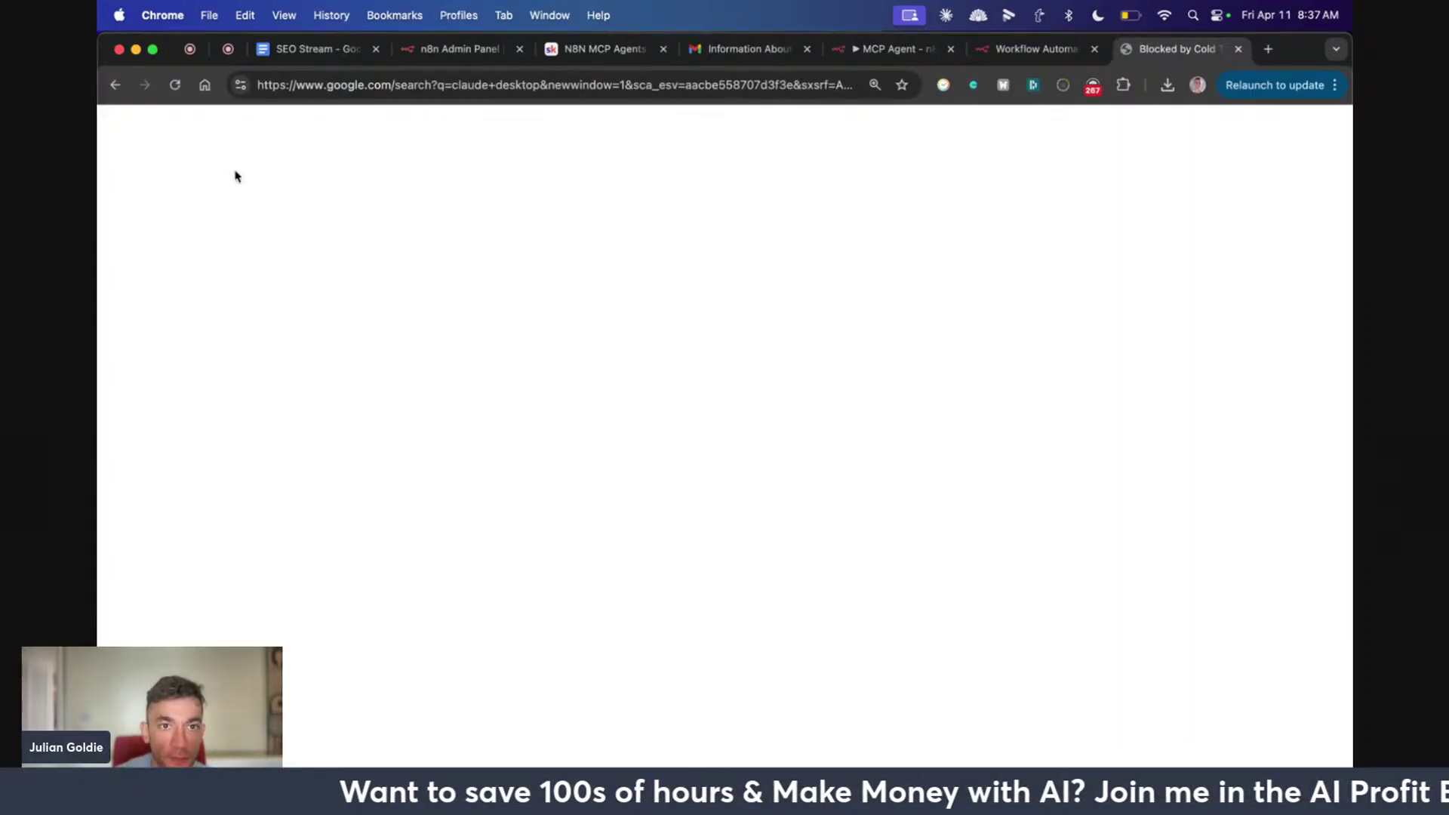
key("super+w")
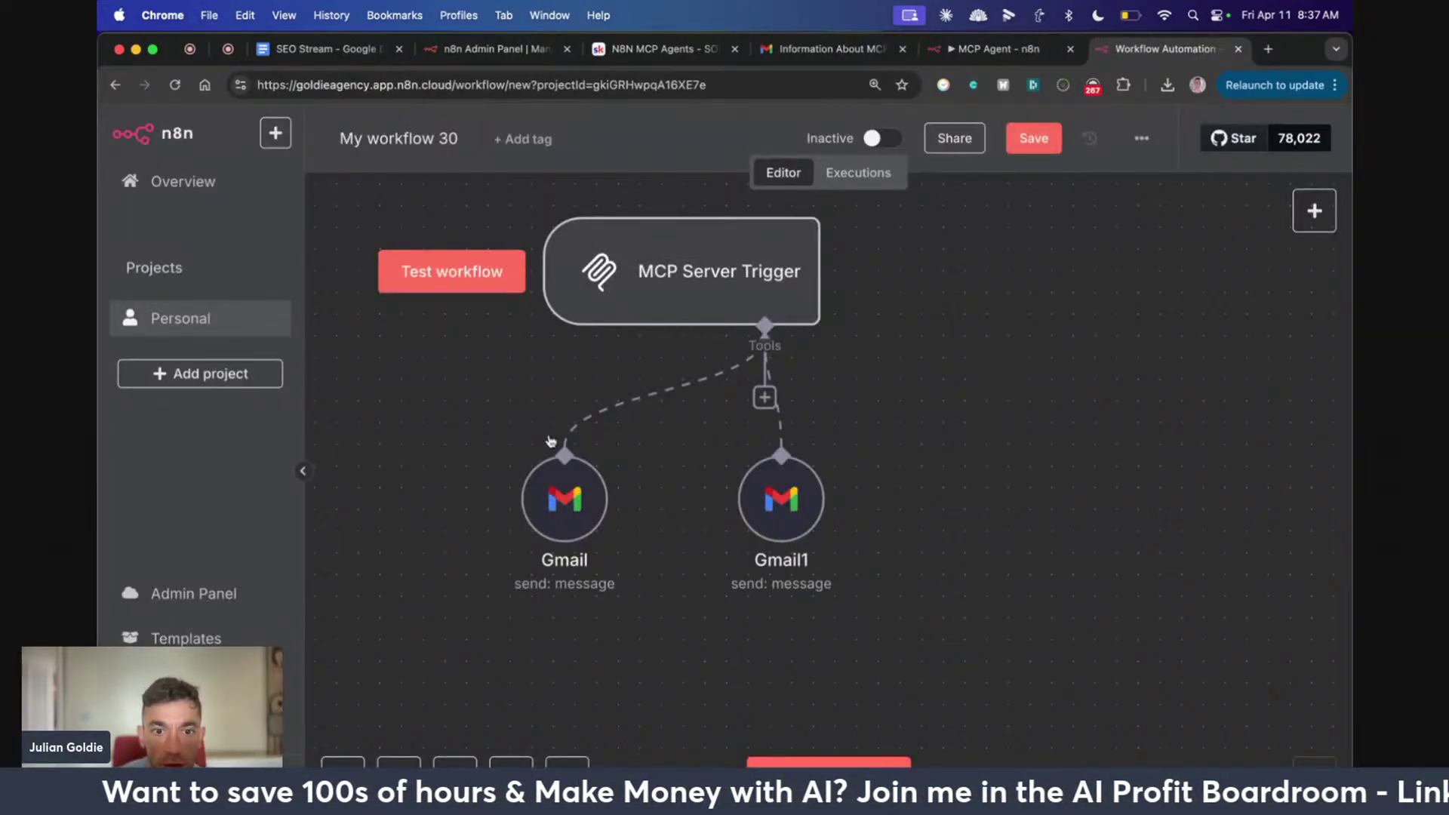
Close the spare new tab and bring Claude Desktop to the front
key("super+t")
type("c")
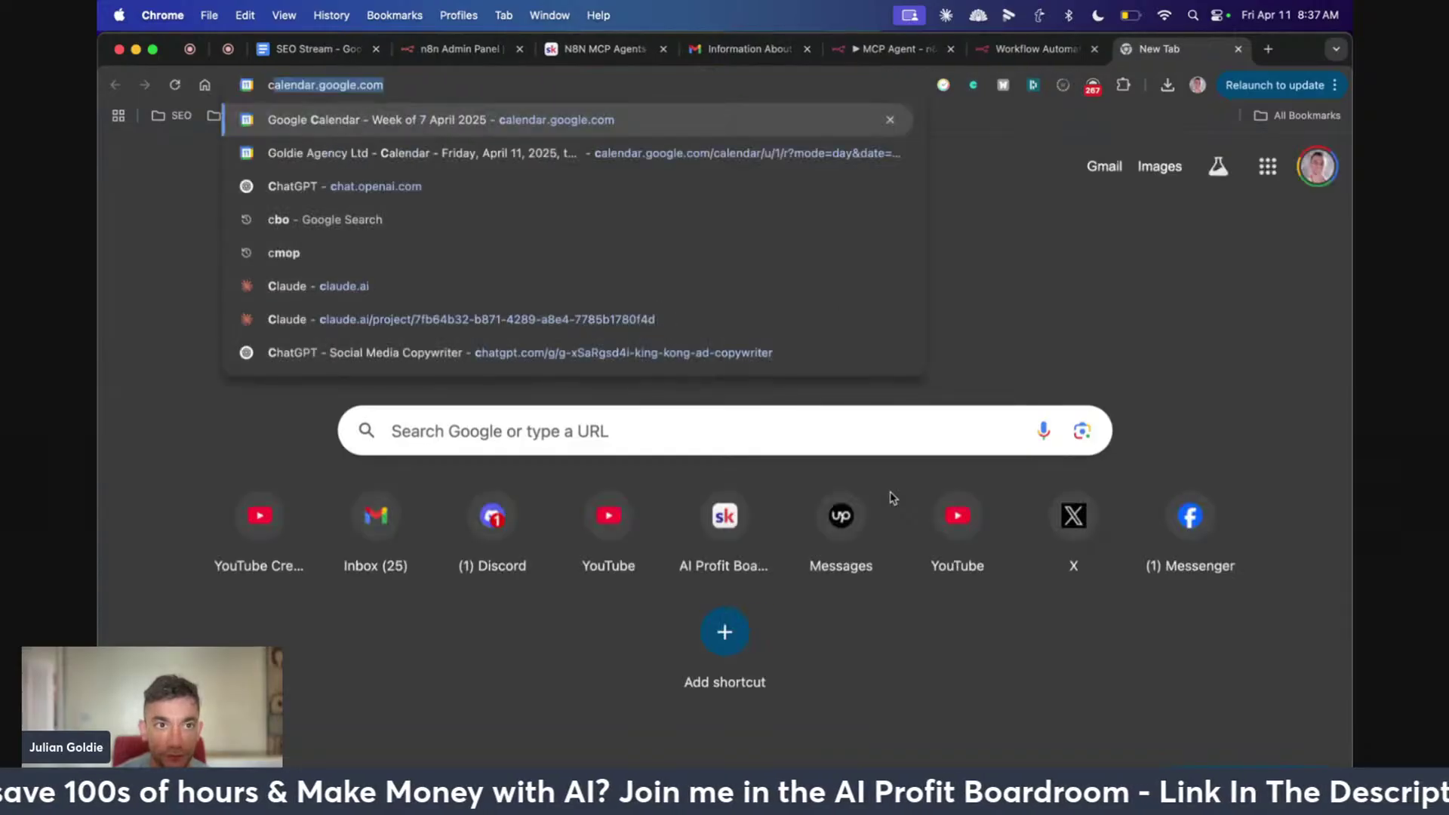
key("super+w")
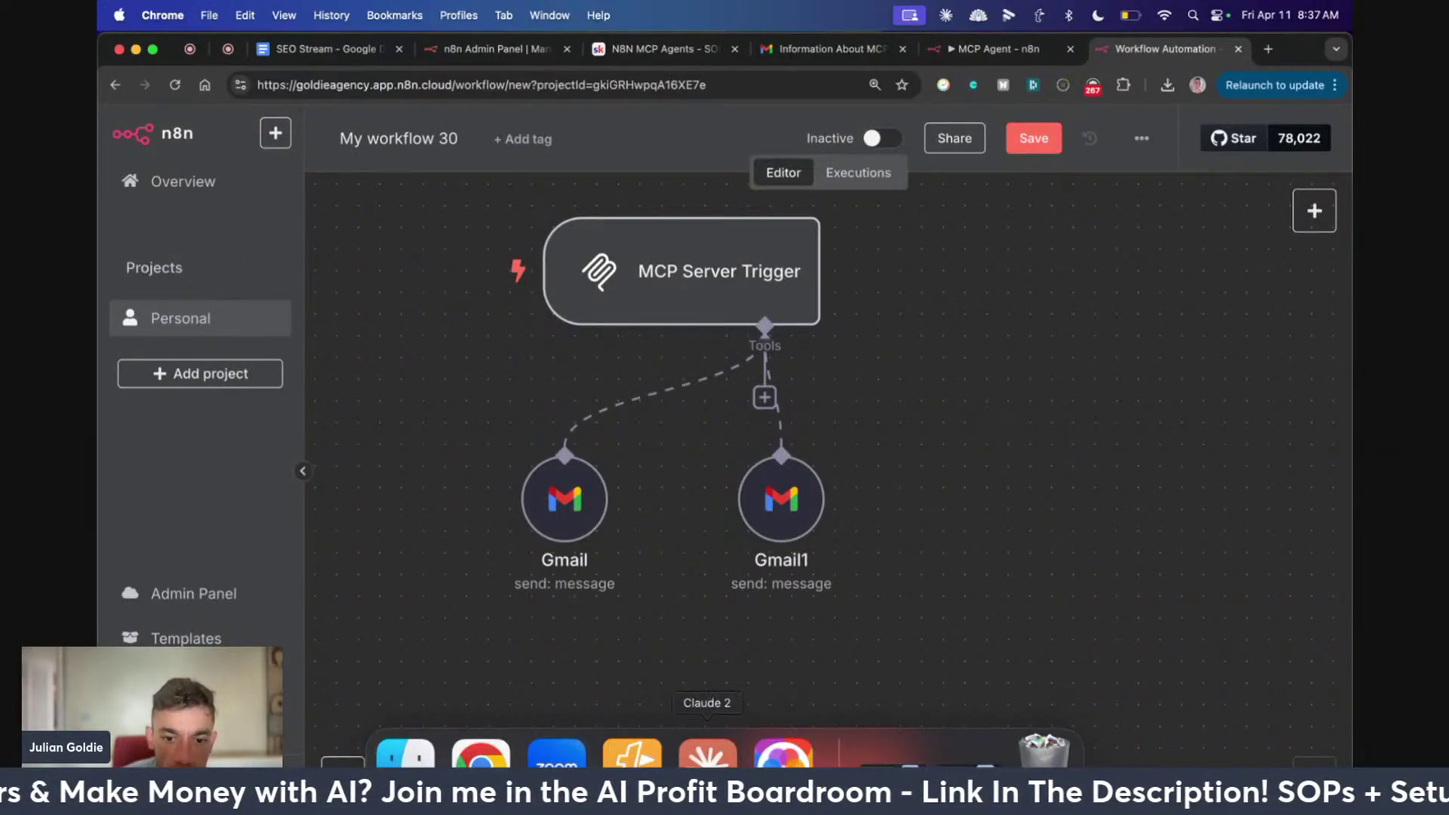
left_click(706, 751)
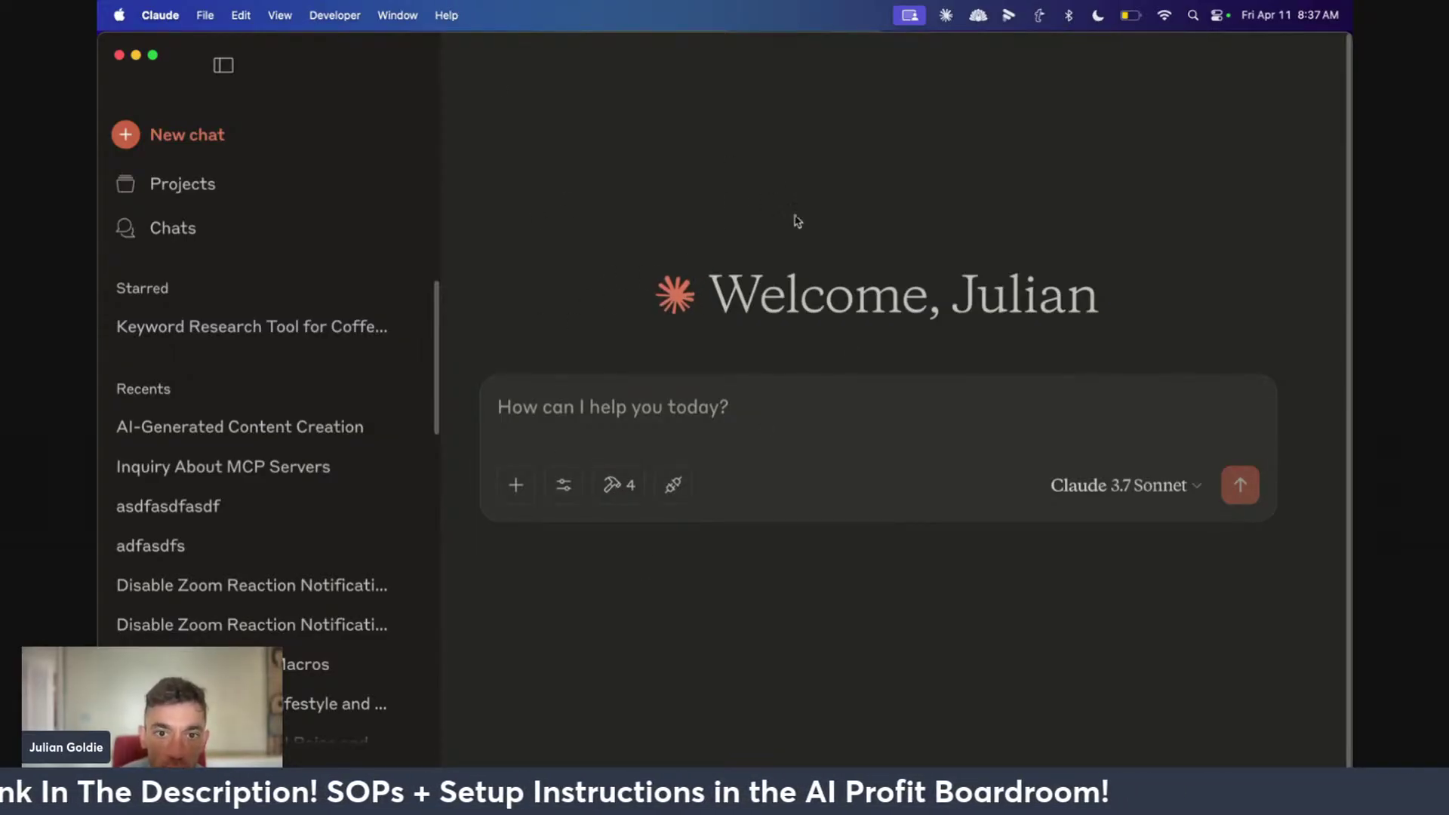
Find Claude > Settings and view the Developer tab's MCP servers
left_click(467, 9)
left_click(466, 11)
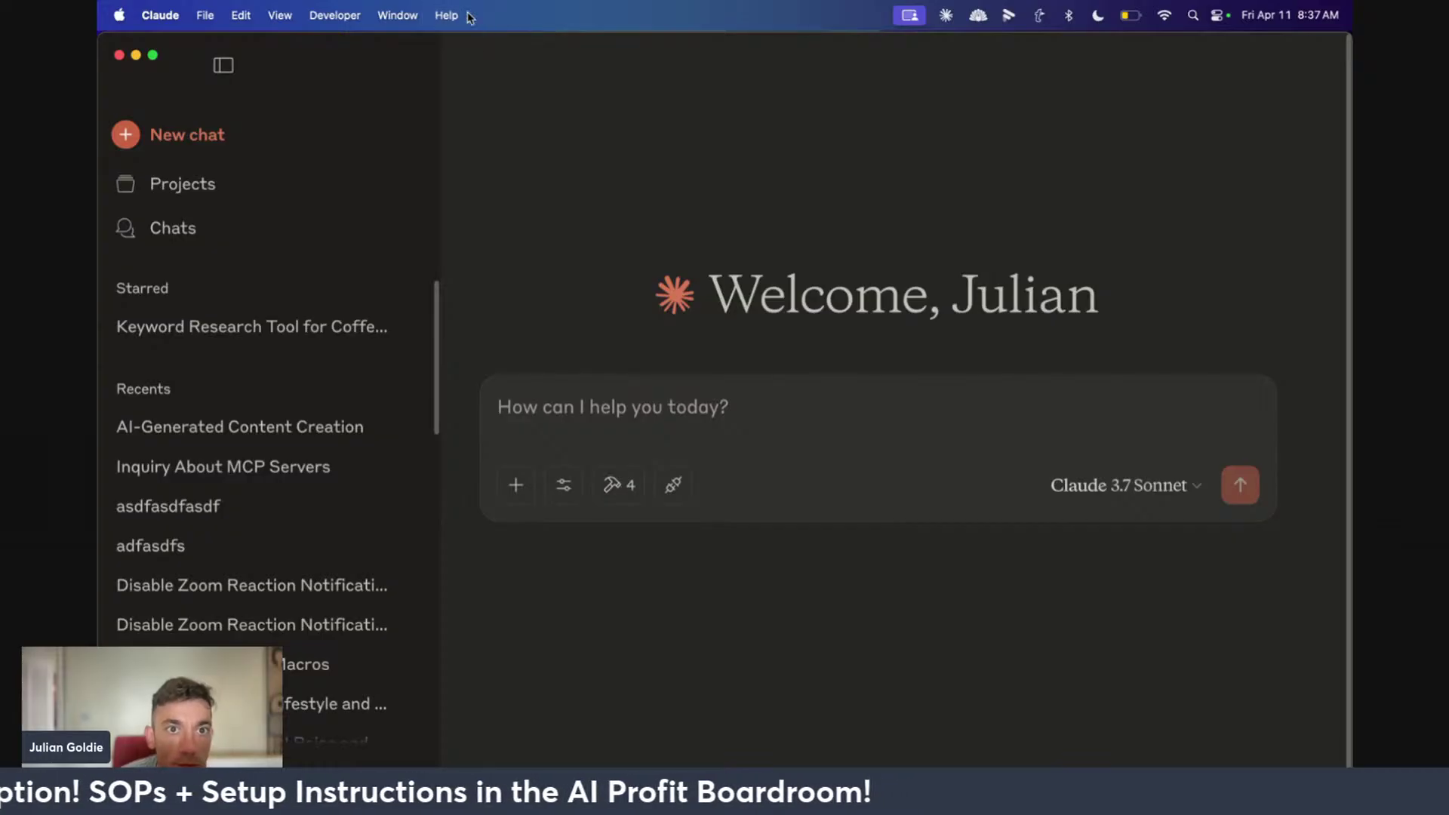
left_click(467, 12)
left_click(468, 16)
left_click(433, 6)
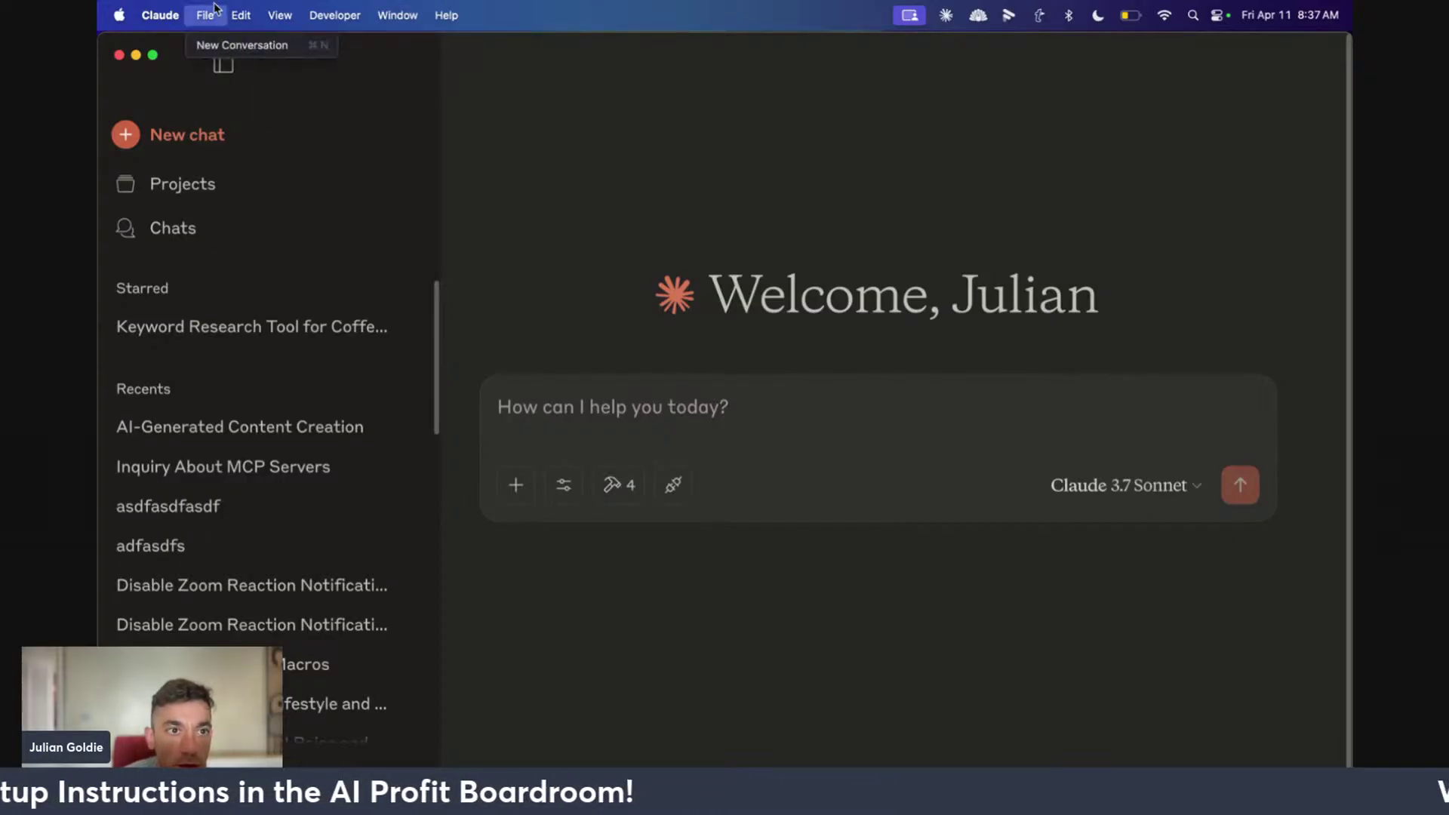
mouse_move(160, 15)
left_click(168, 73)
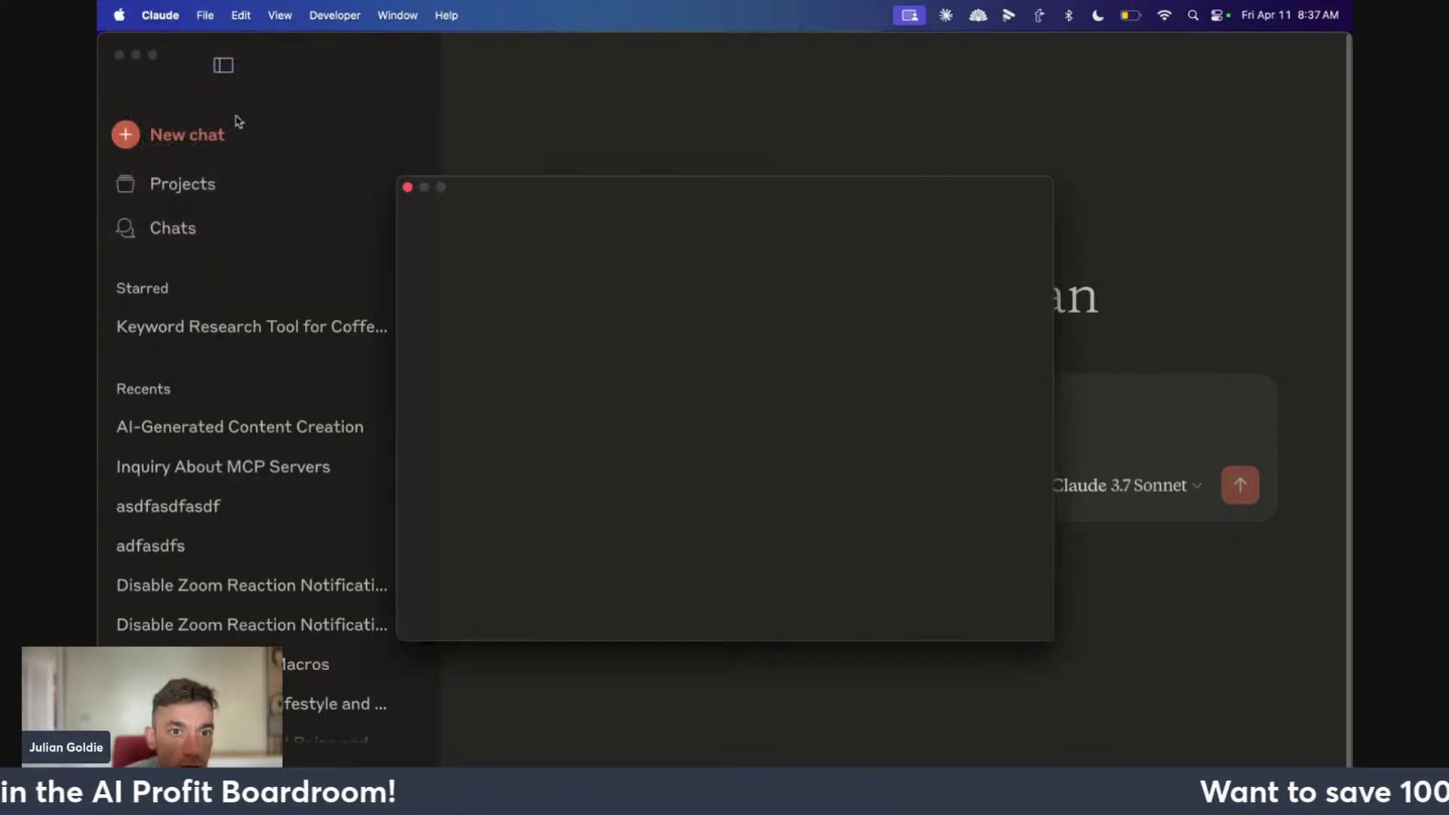
left_click(496, 260)
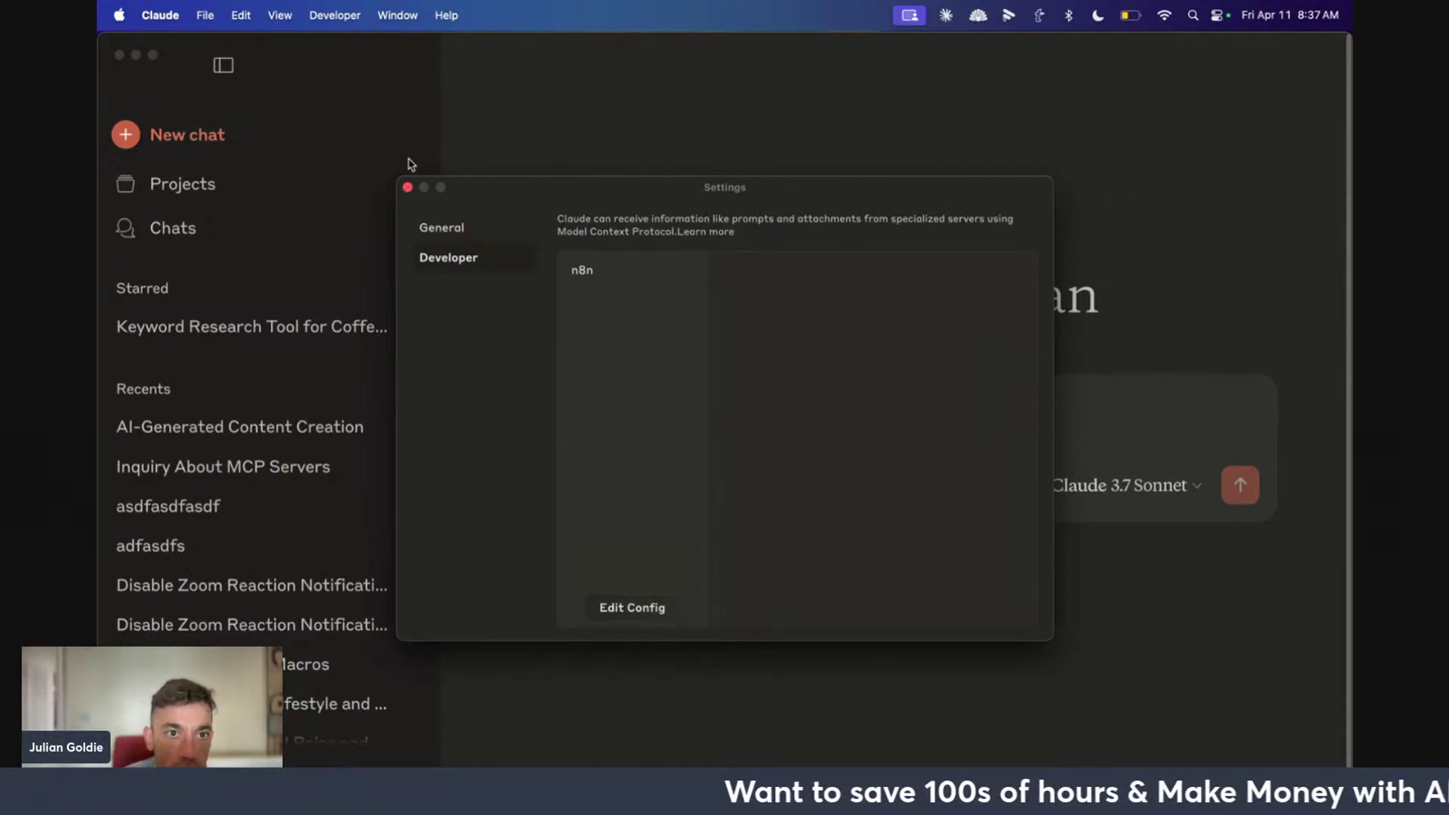
left_click(407, 187)
Reopen Developer settings and select the n8n server to see npx supergateway --sse arguments
left_click(428, 9)
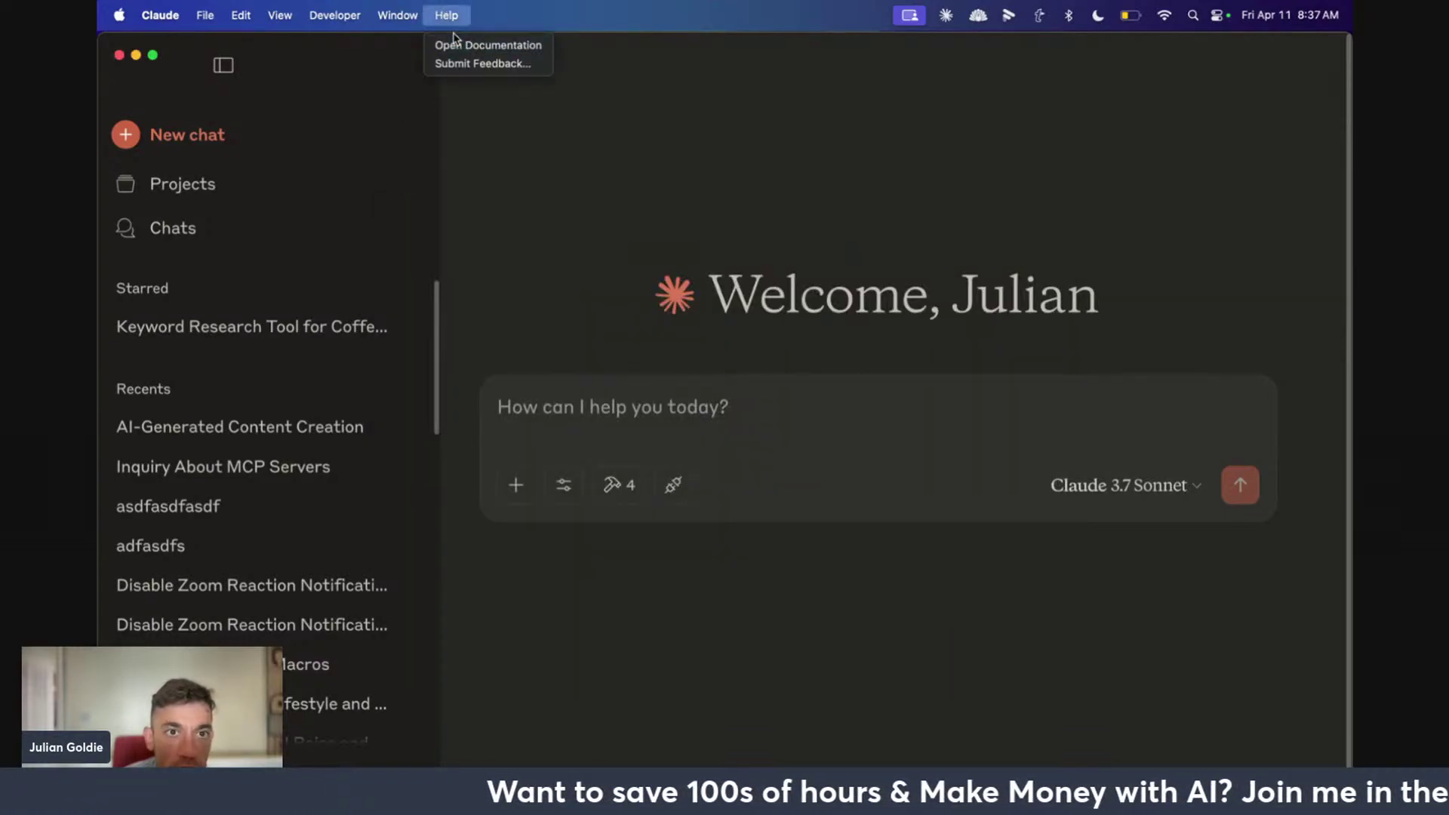
mouse_move(354, 23)
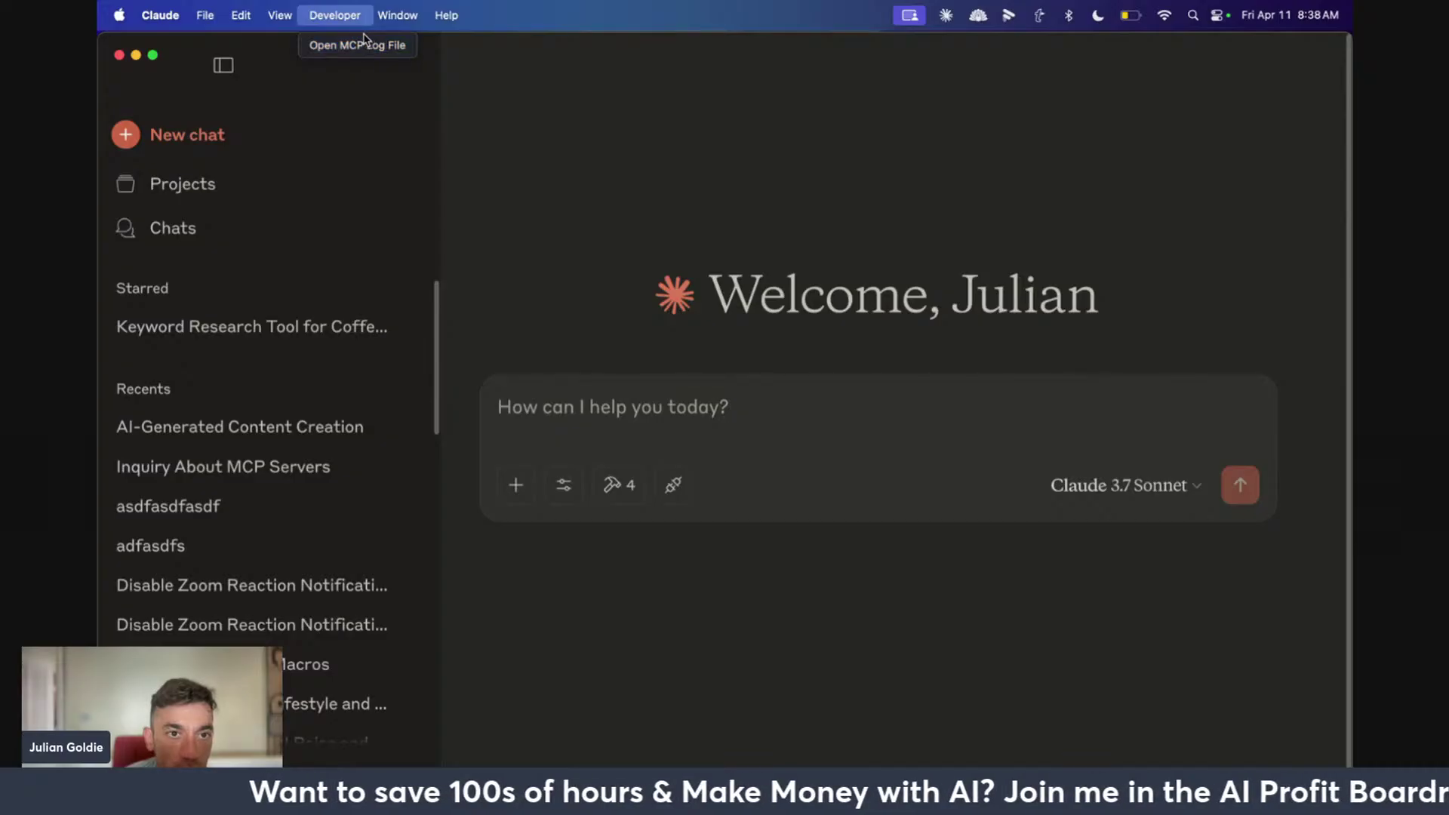
left_click(332, 11)
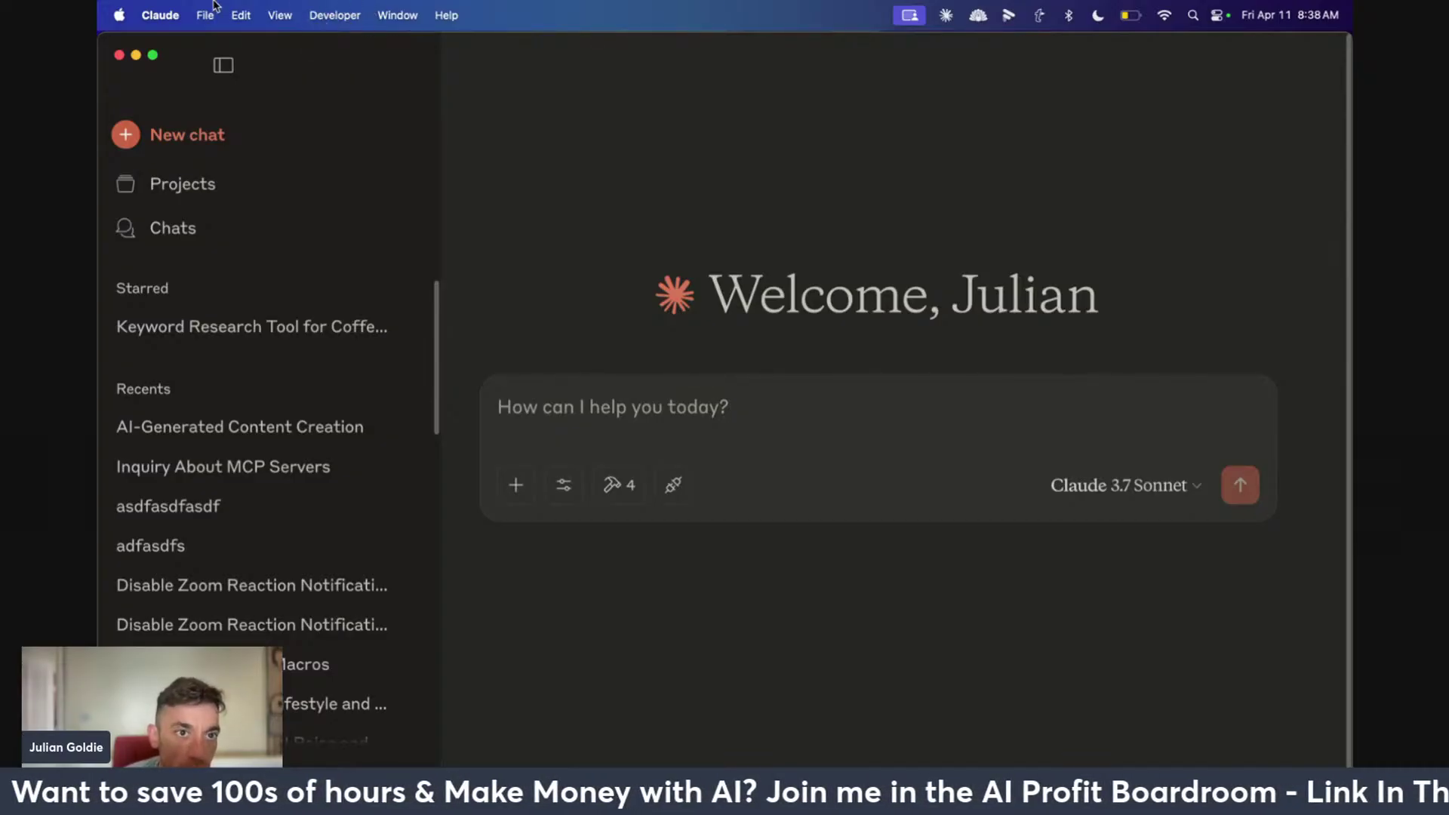
left_click(161, 15)
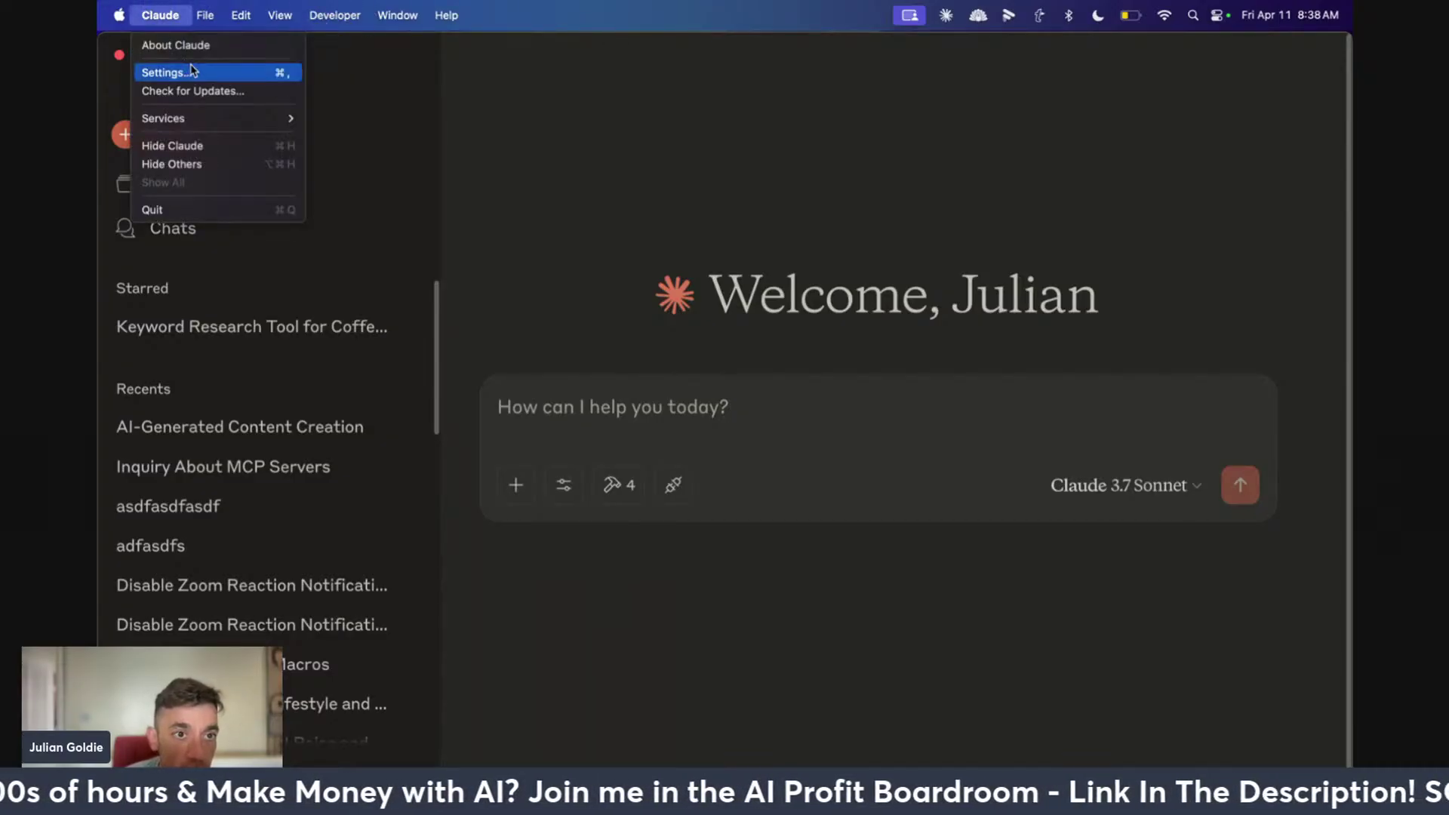
left_click(185, 65)
left_click(477, 264)
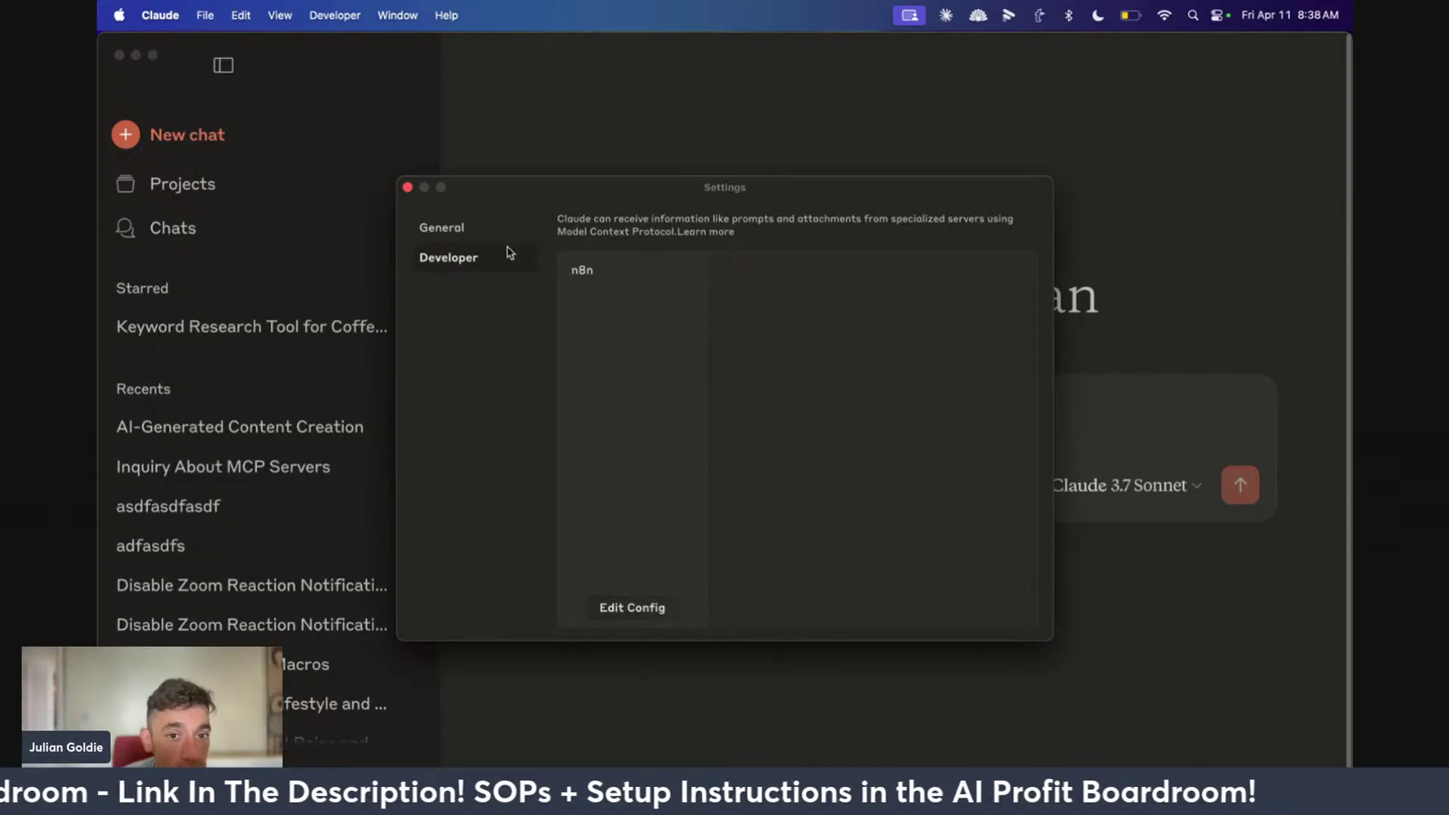
left_click(612, 270)
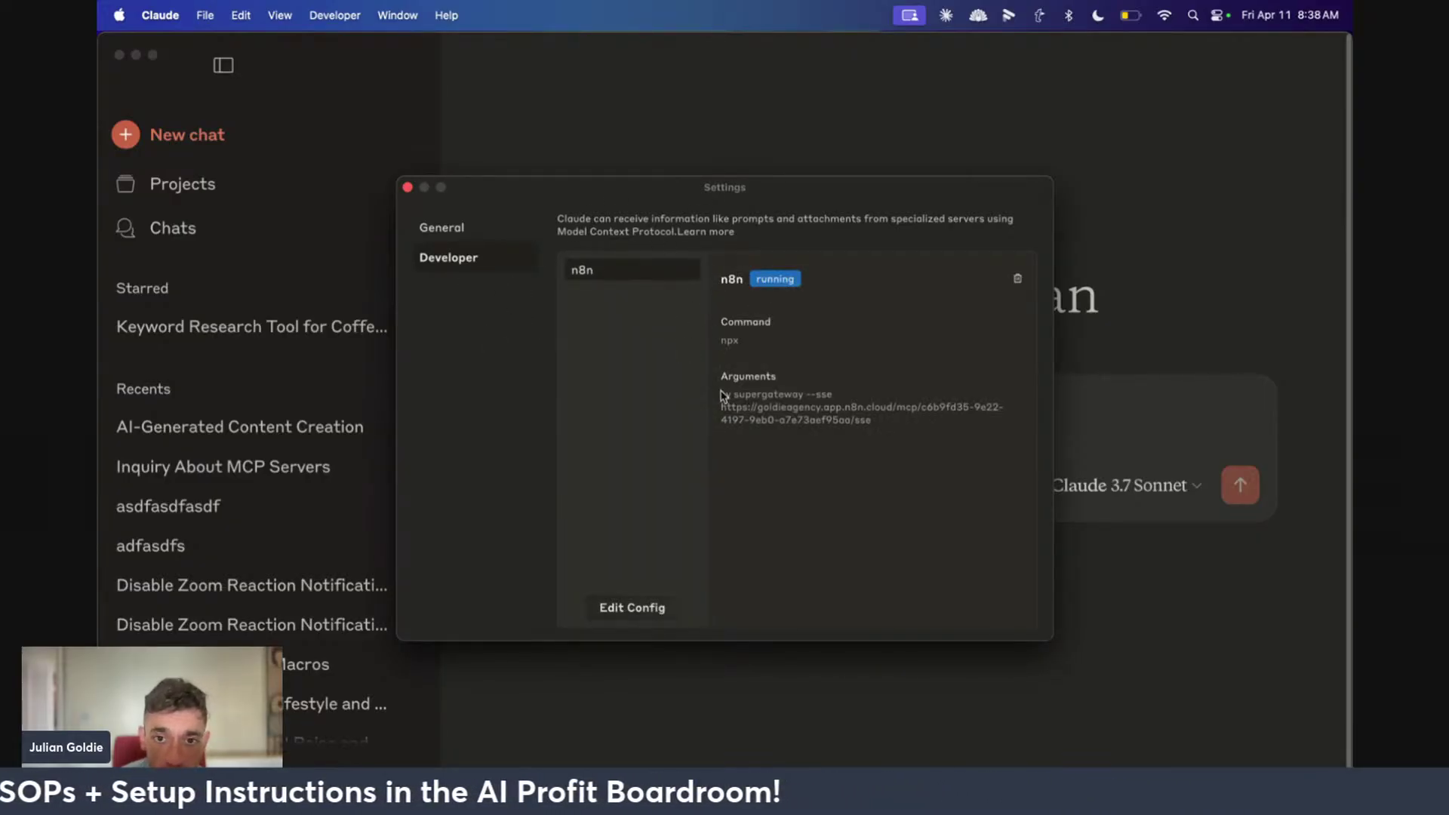
Open claude_desktop_config.json from Claude's Edit Config in Windsurf and select all its contents
left_click(638, 617)
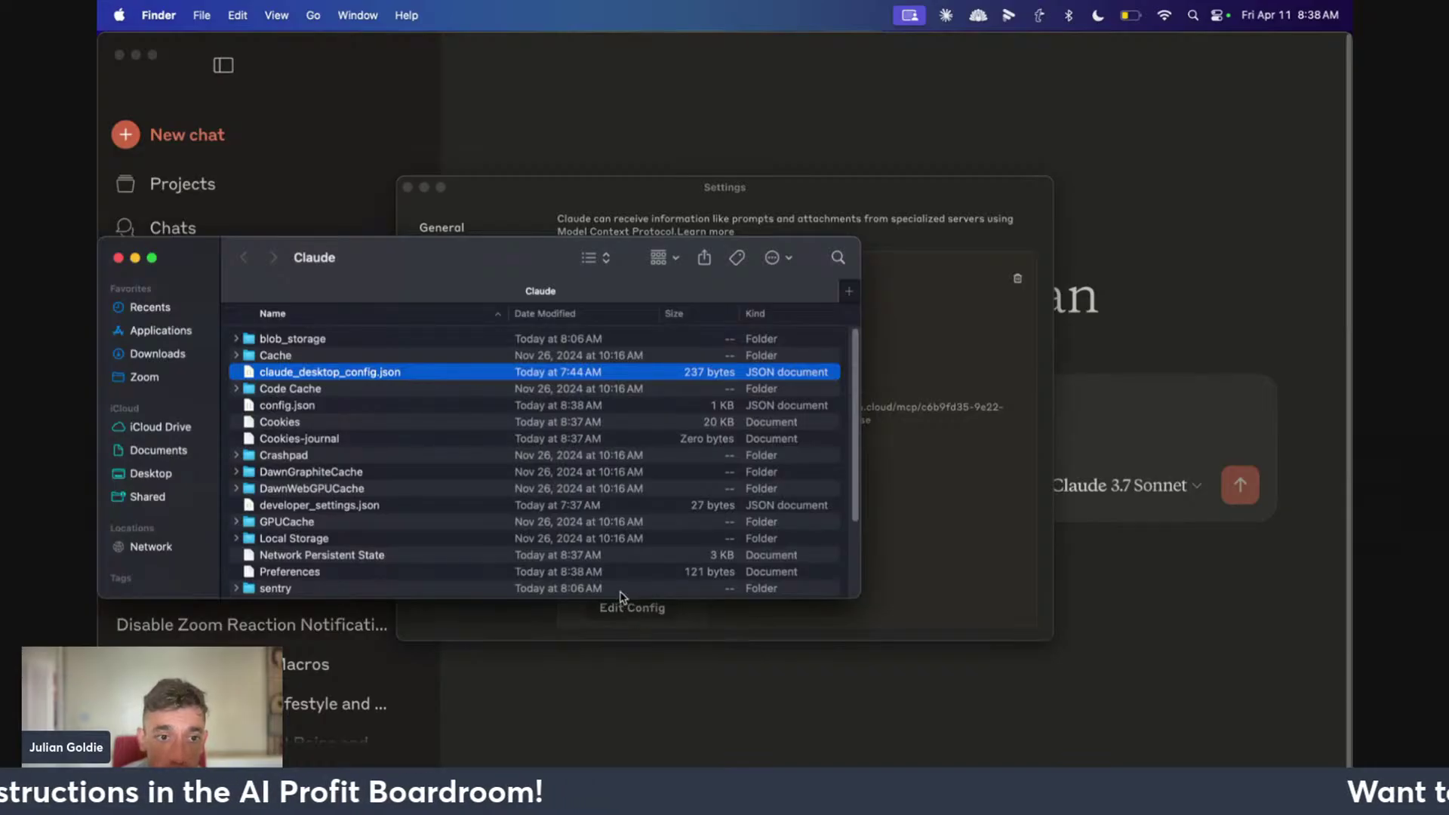
double_click(374, 372)
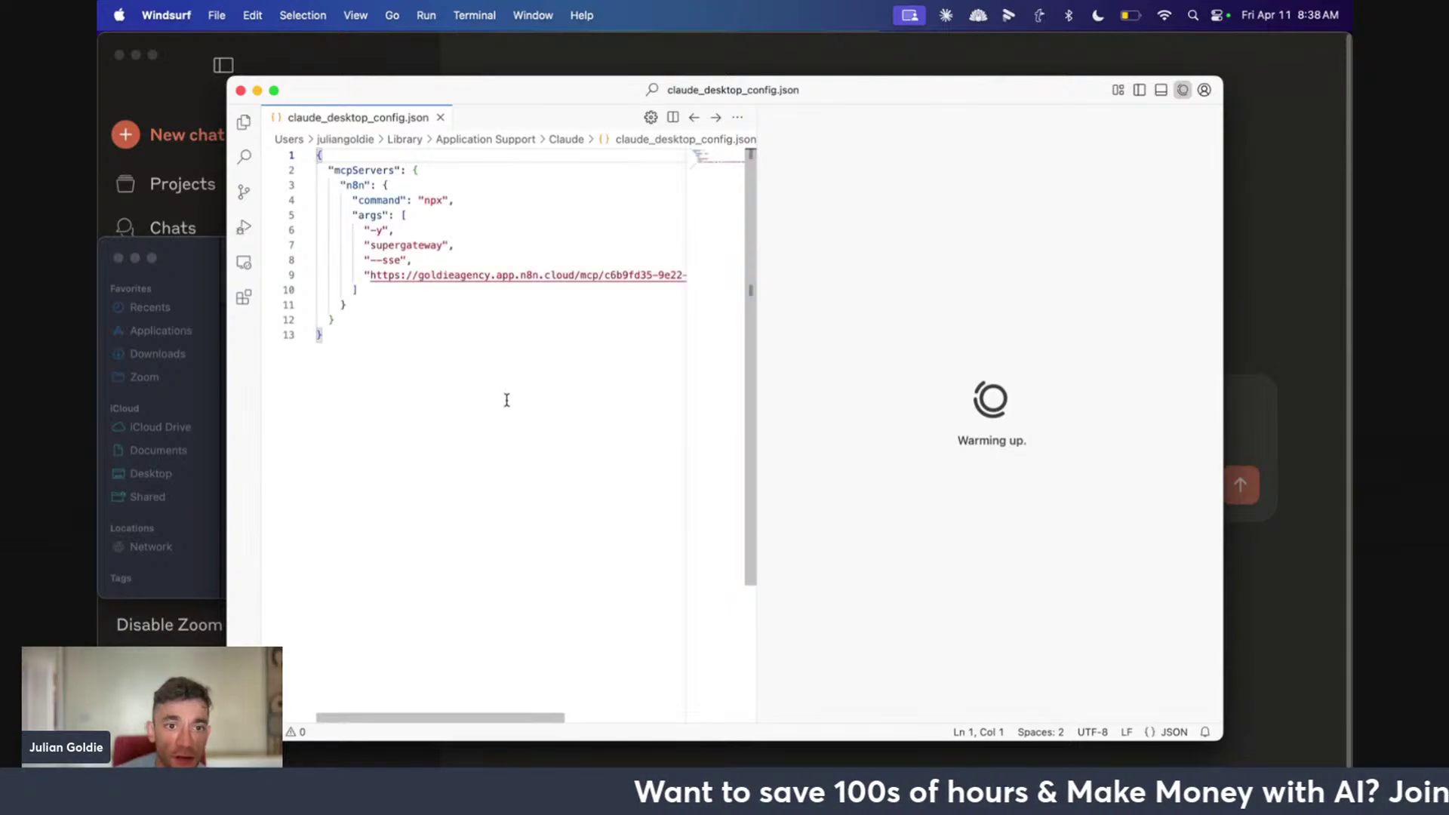
left_click(495, 356)
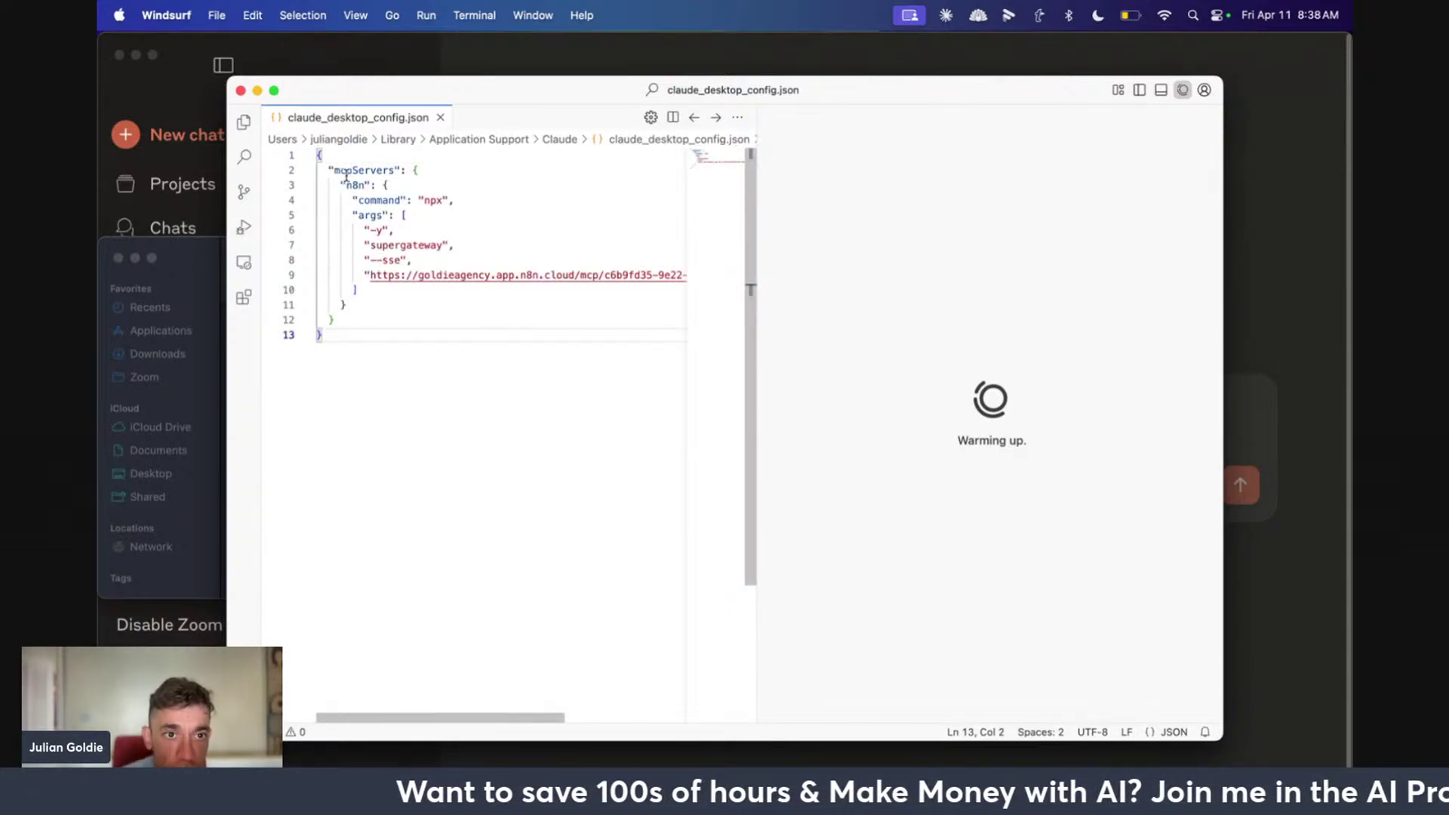
key("super+a")
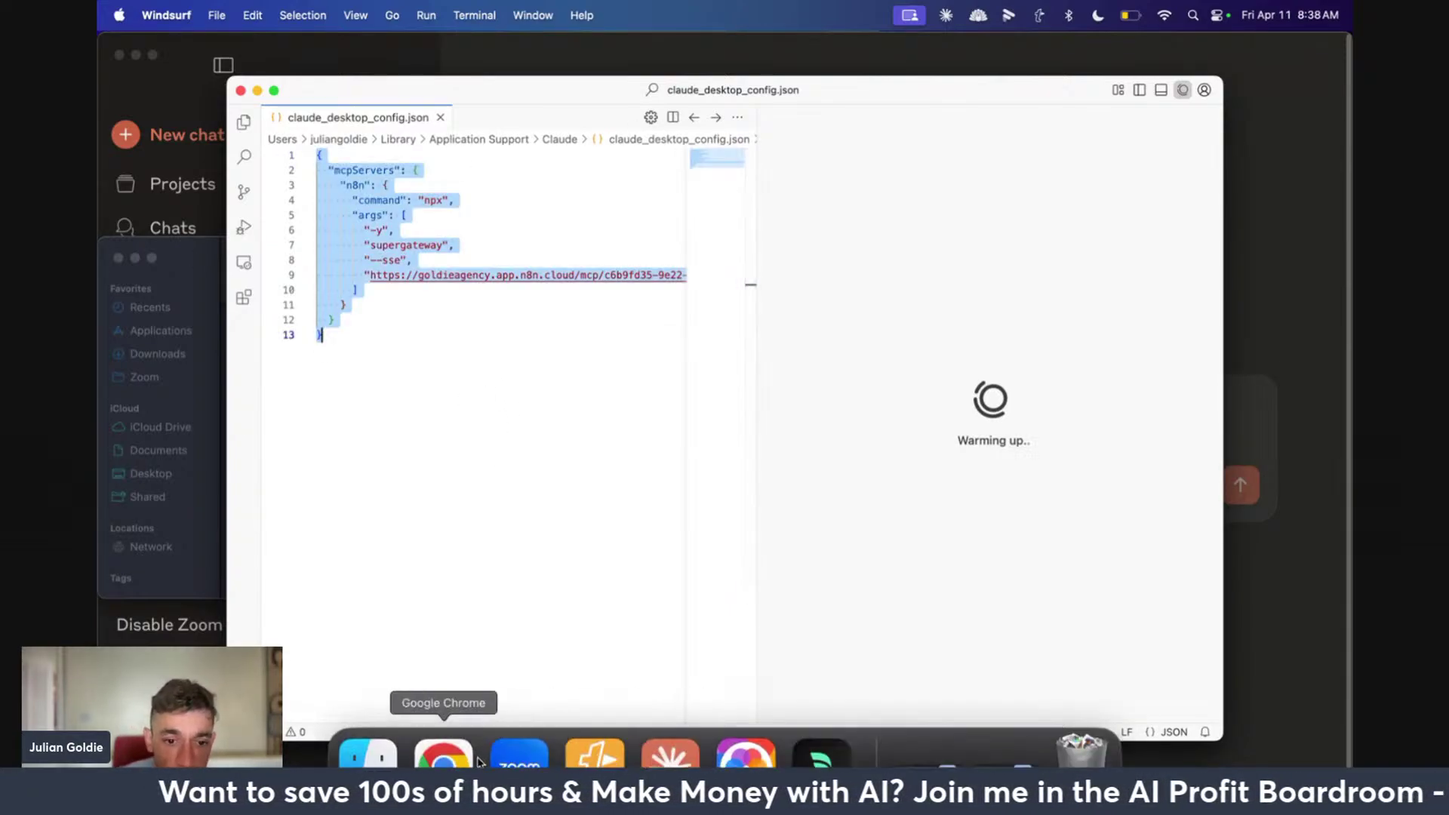
left_click(443, 760)
Paste the n8n MCP config JSON into the N8N MCP Agents lesson as a code block
left_click(657, 48)
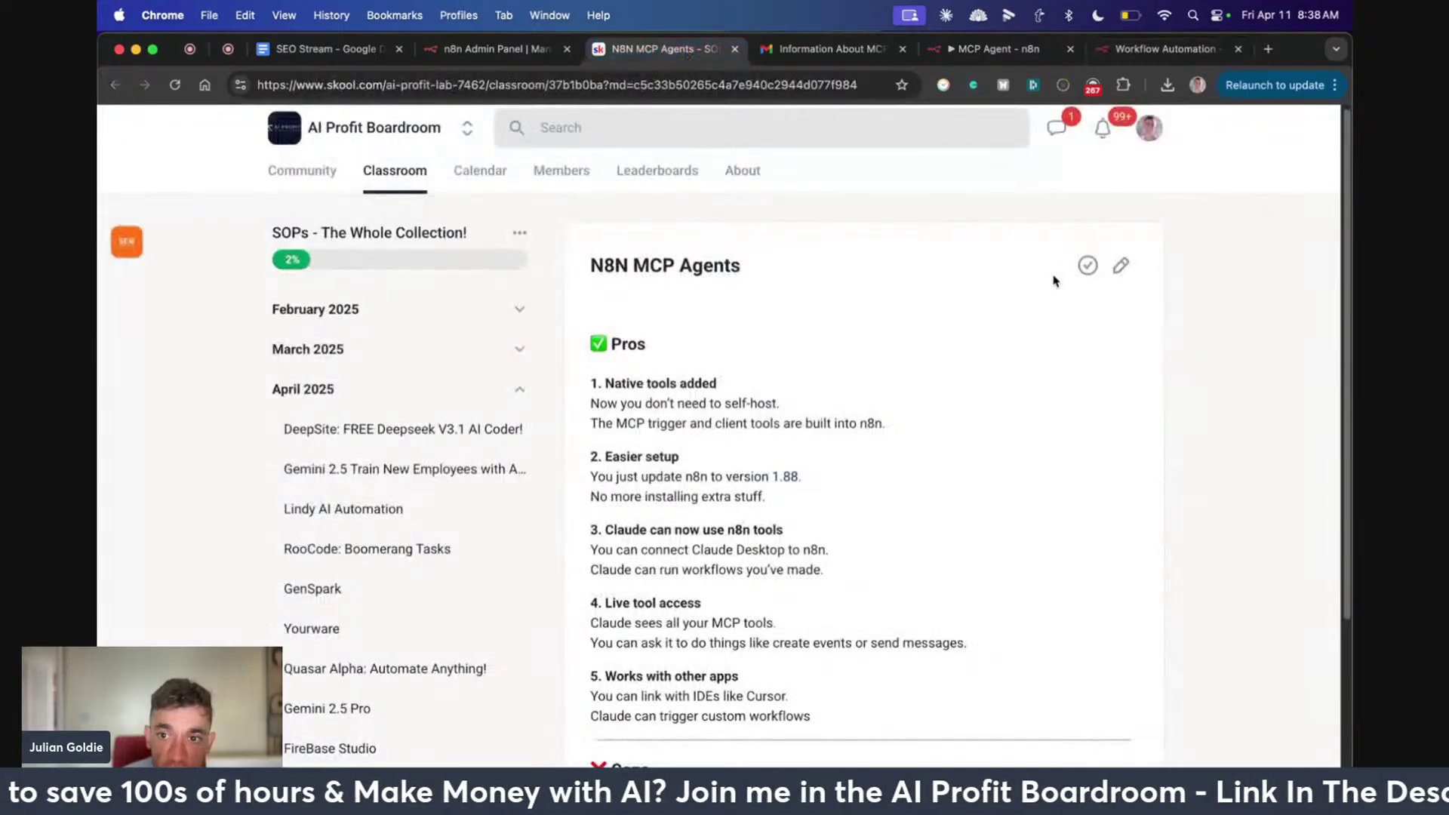
left_click(1121, 265)
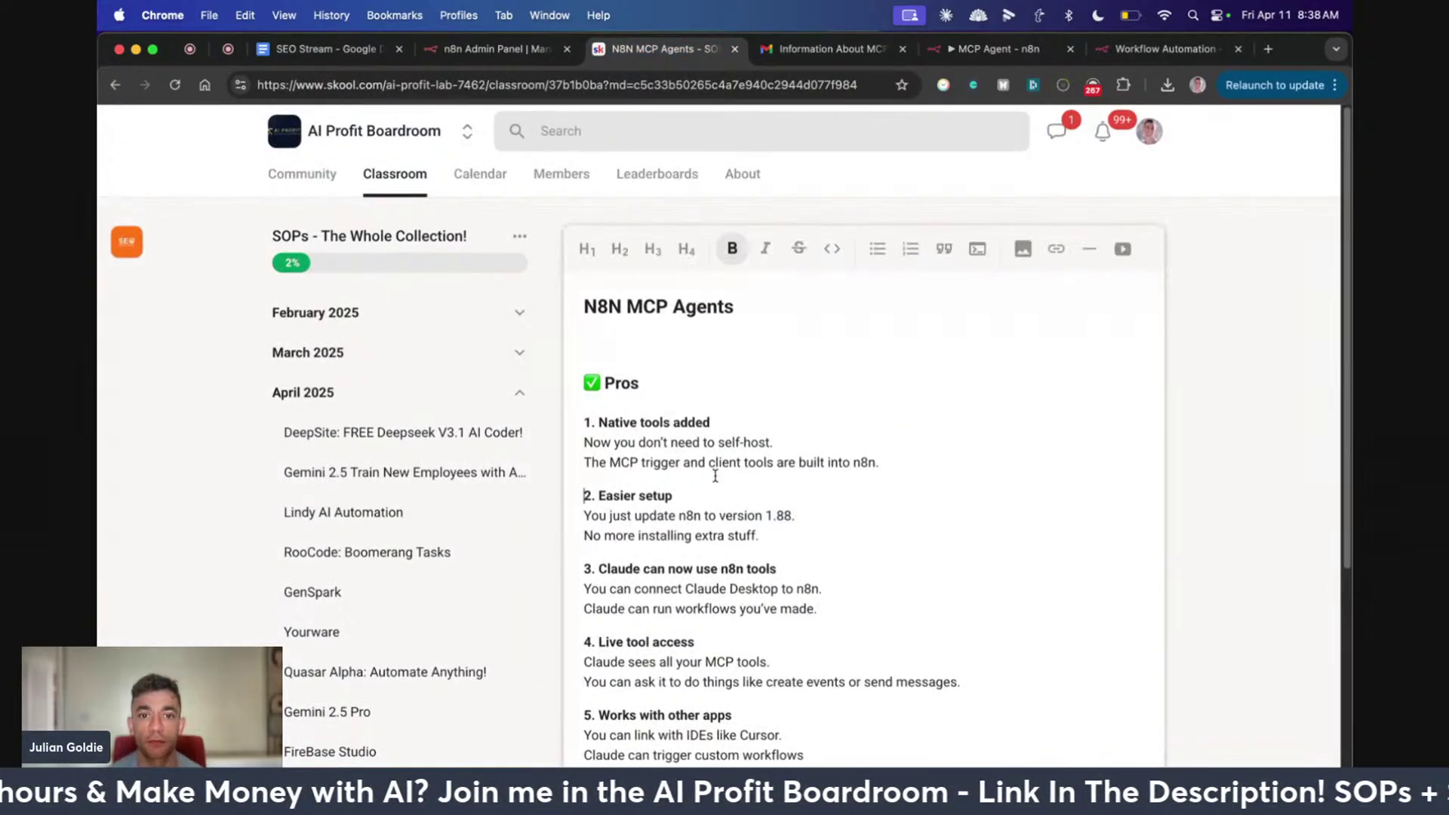
key("super+v")
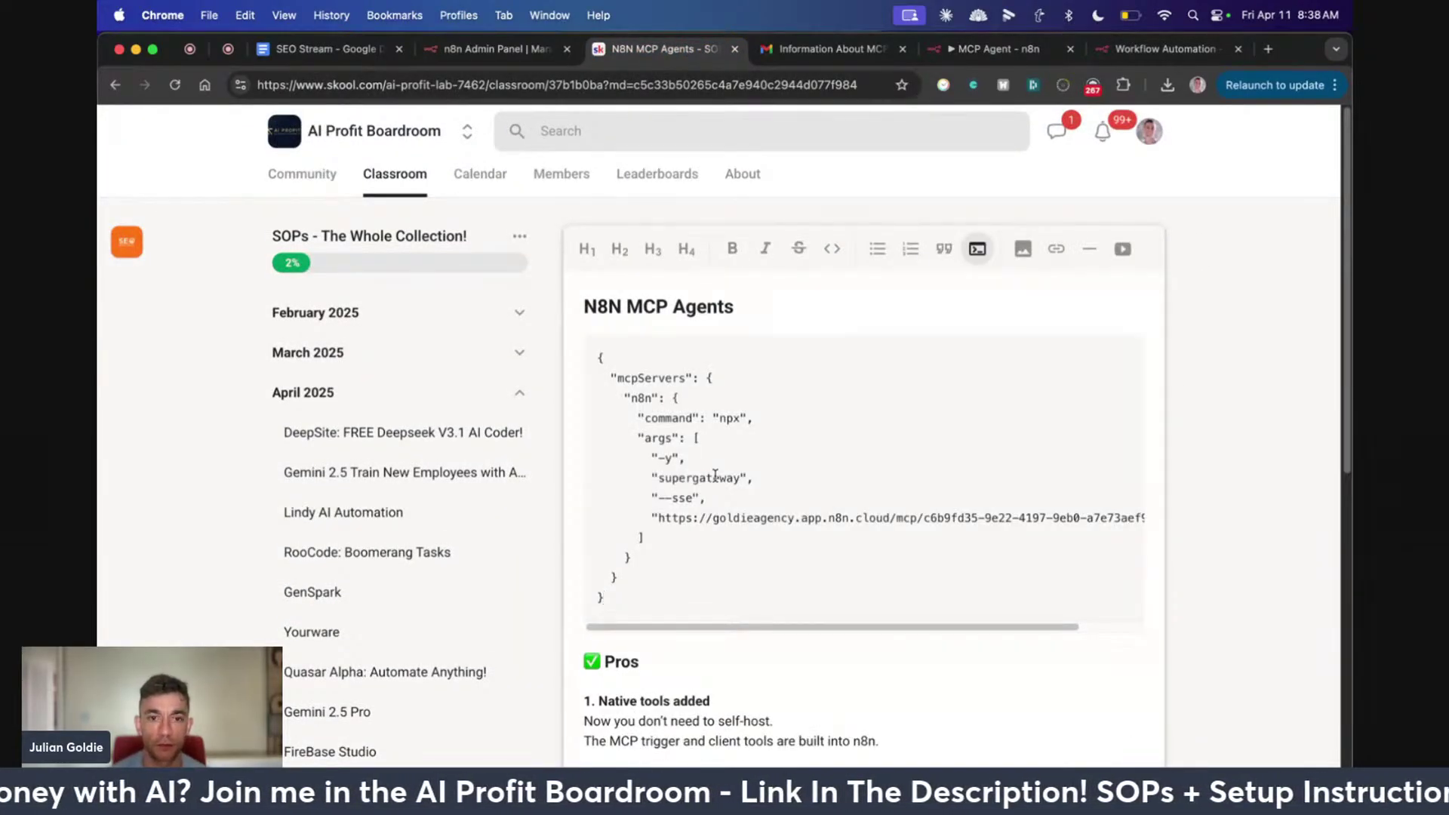
key("super+z")
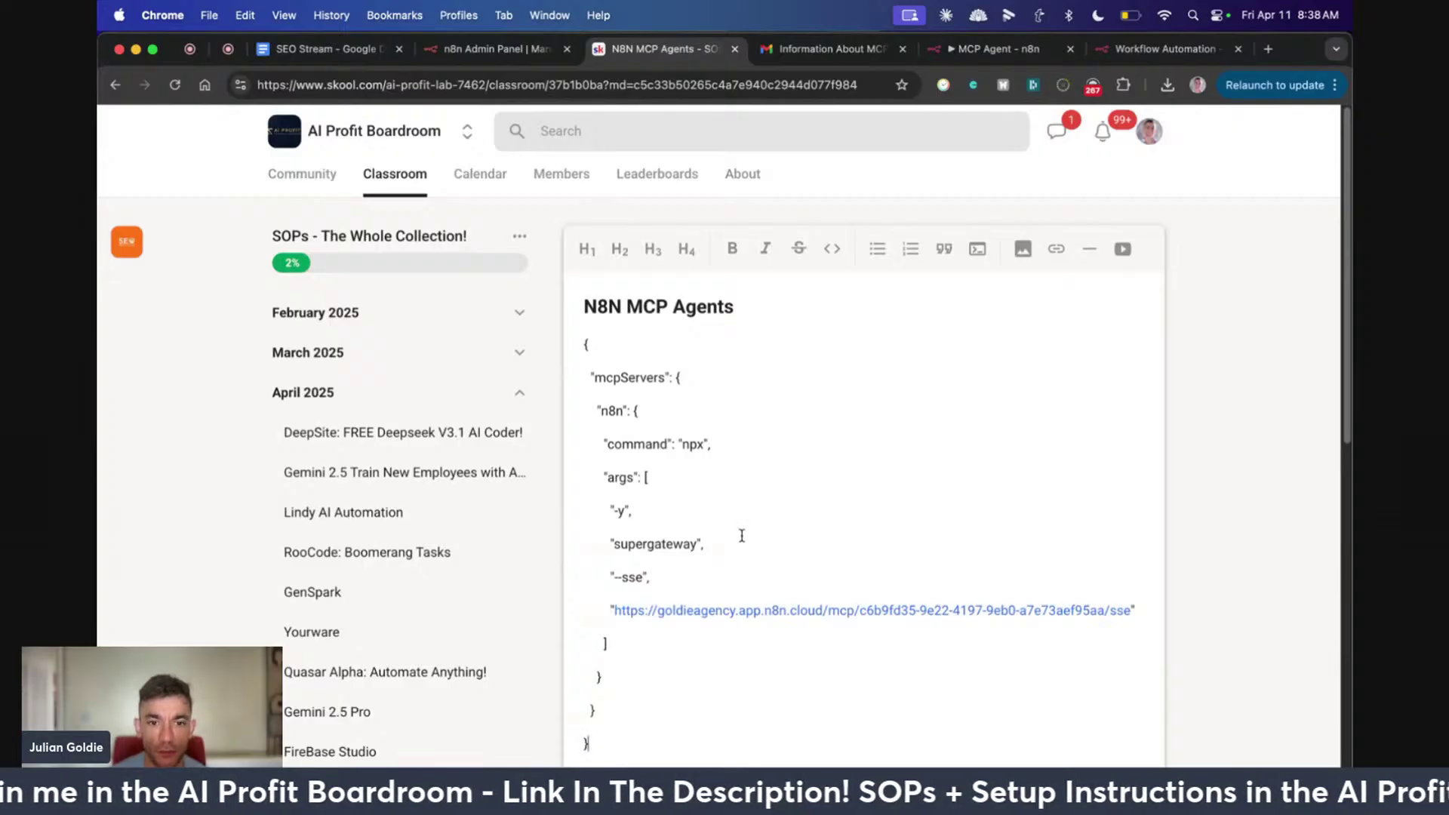
key("super+z")
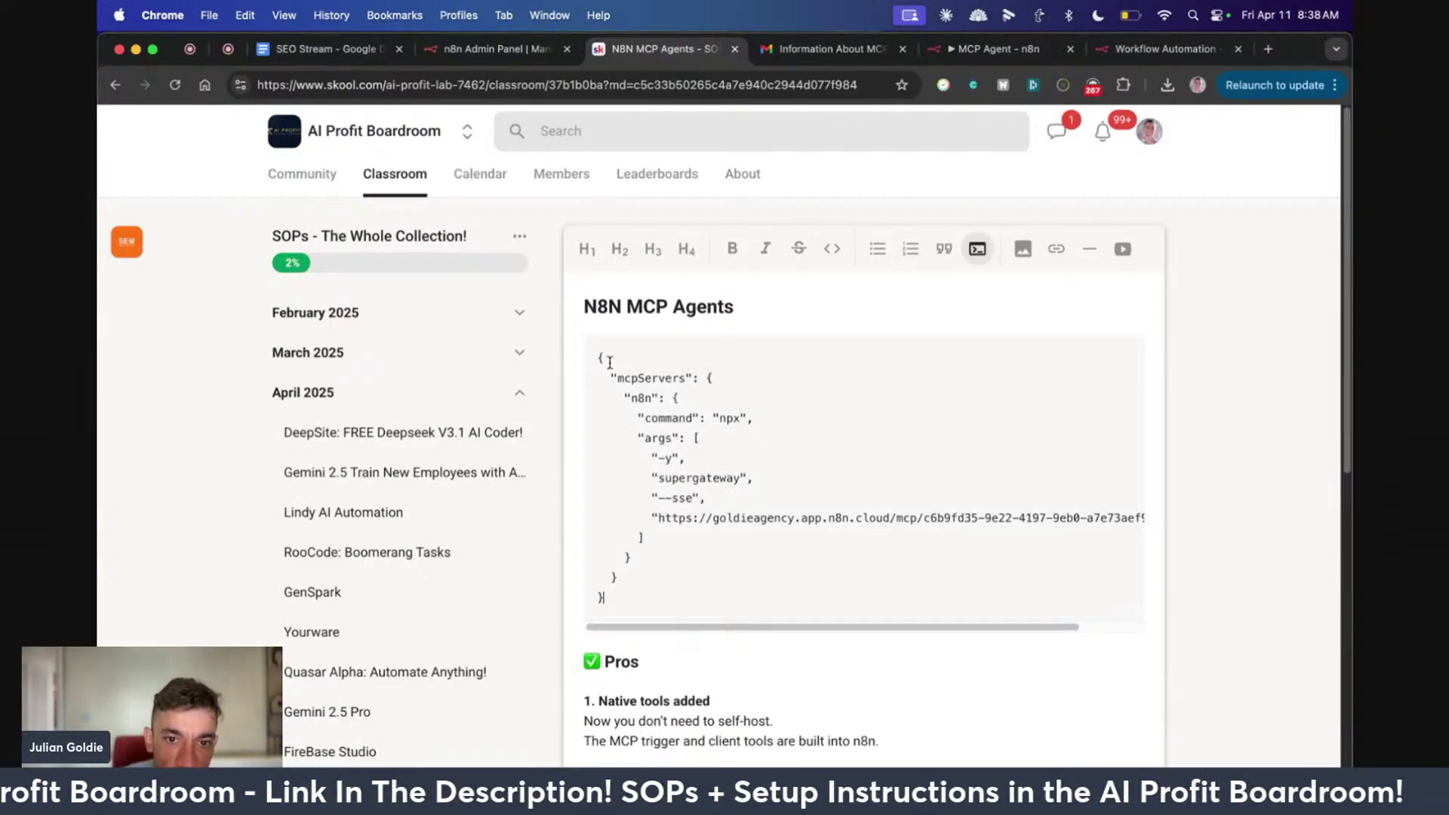
Highlight the JSON's mcpServers, "n8n" and command lines in turn
left_click_drag(610, 362, 706, 498)
left_click(678, 494)
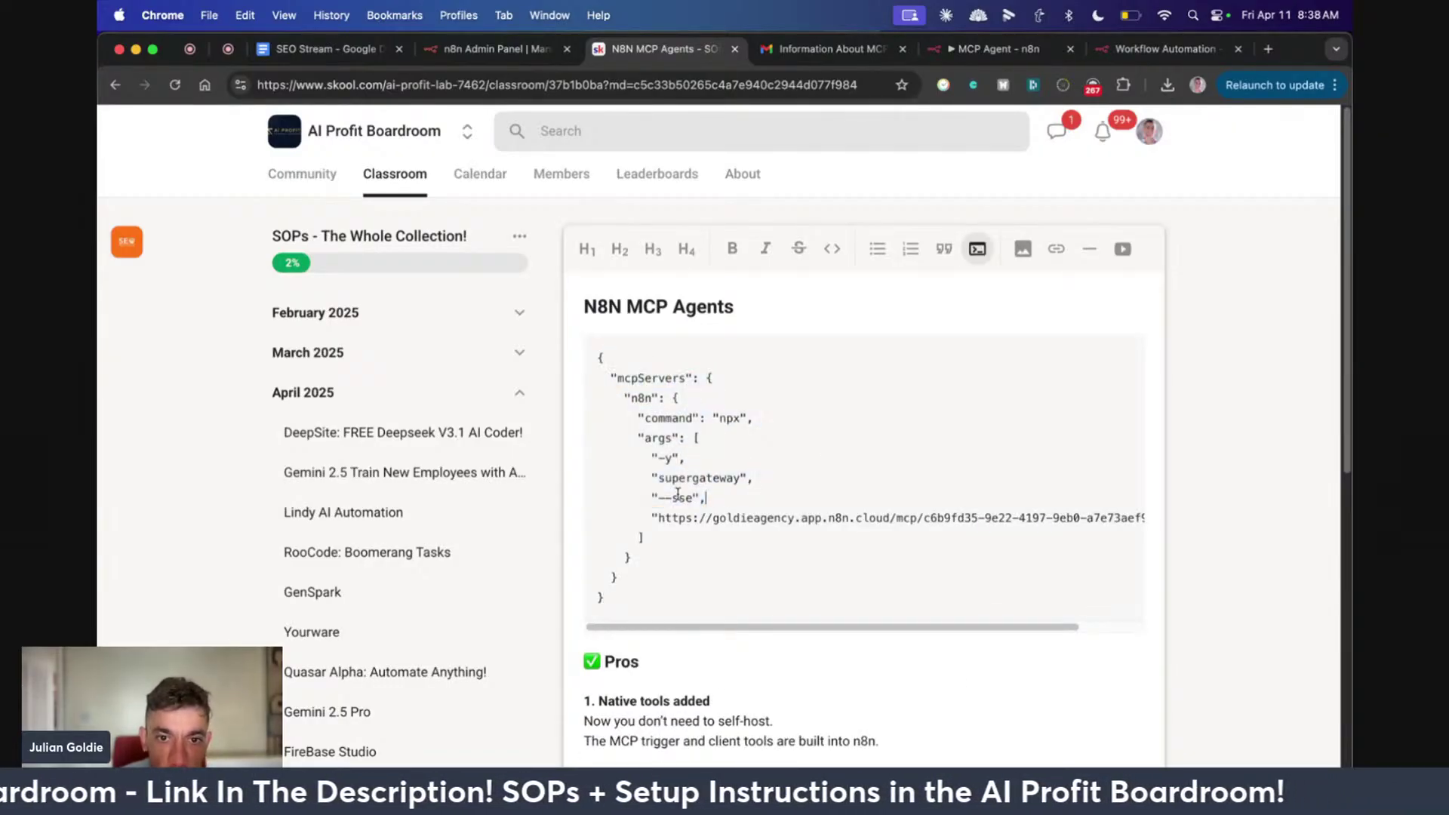
triple_click(643, 391)
triple_click(648, 376)
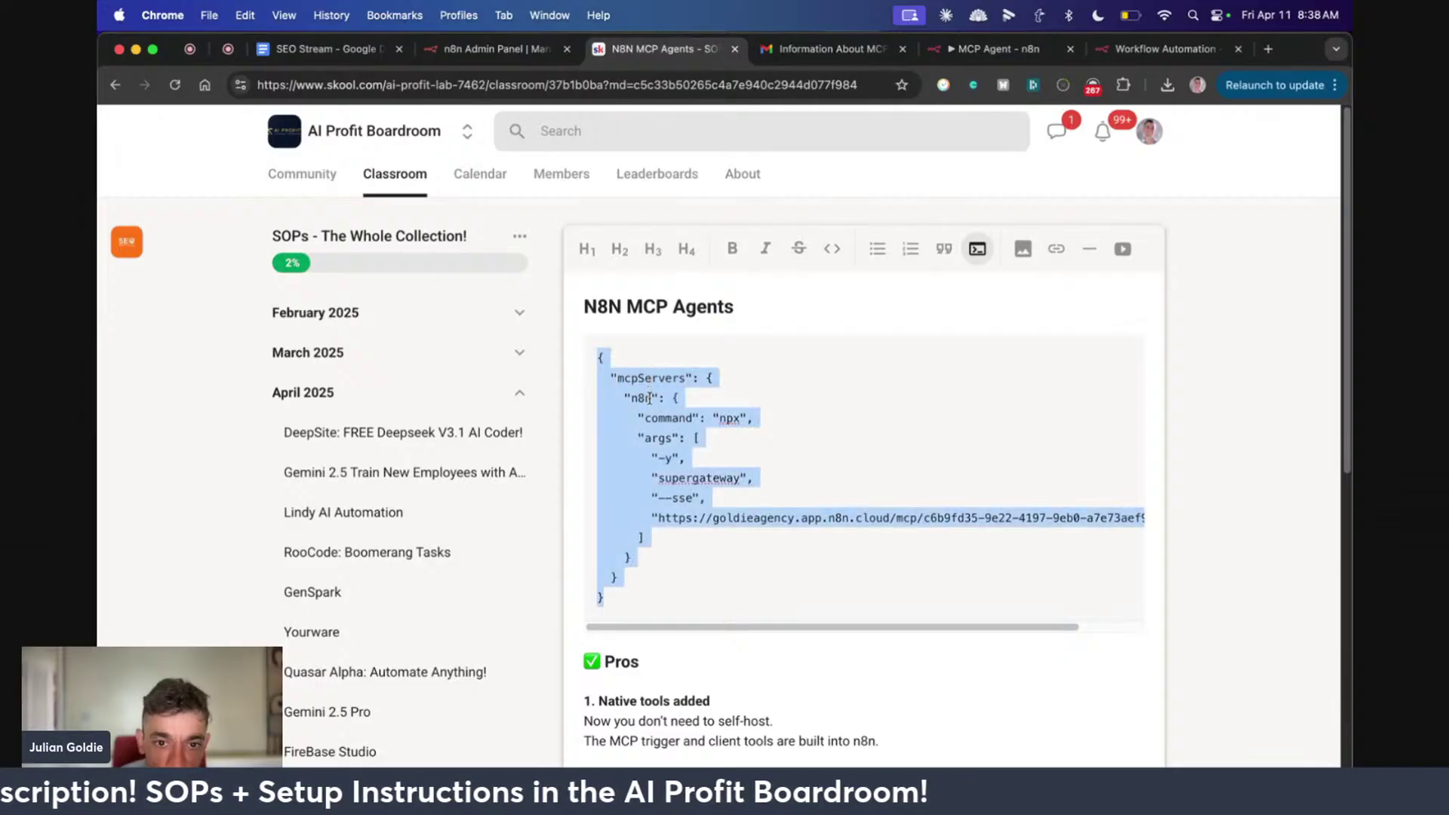
triple_click(649, 400)
left_click(722, 415)
triple_click(753, 415)
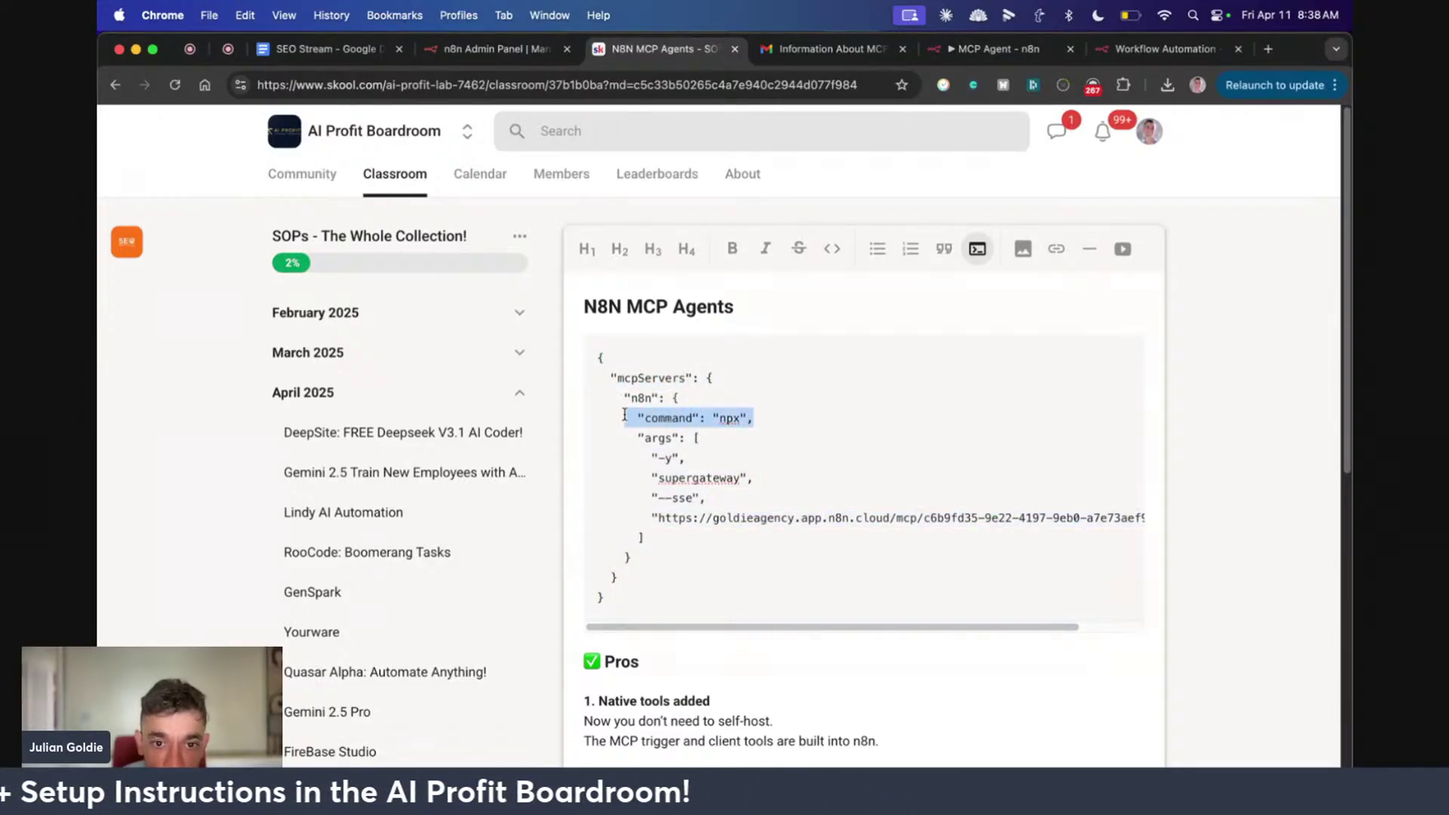
left_click(718, 437)
Walk through the args entries -y, supergateway, --sse and the server URL
triple_click(717, 439)
left_click(715, 443)
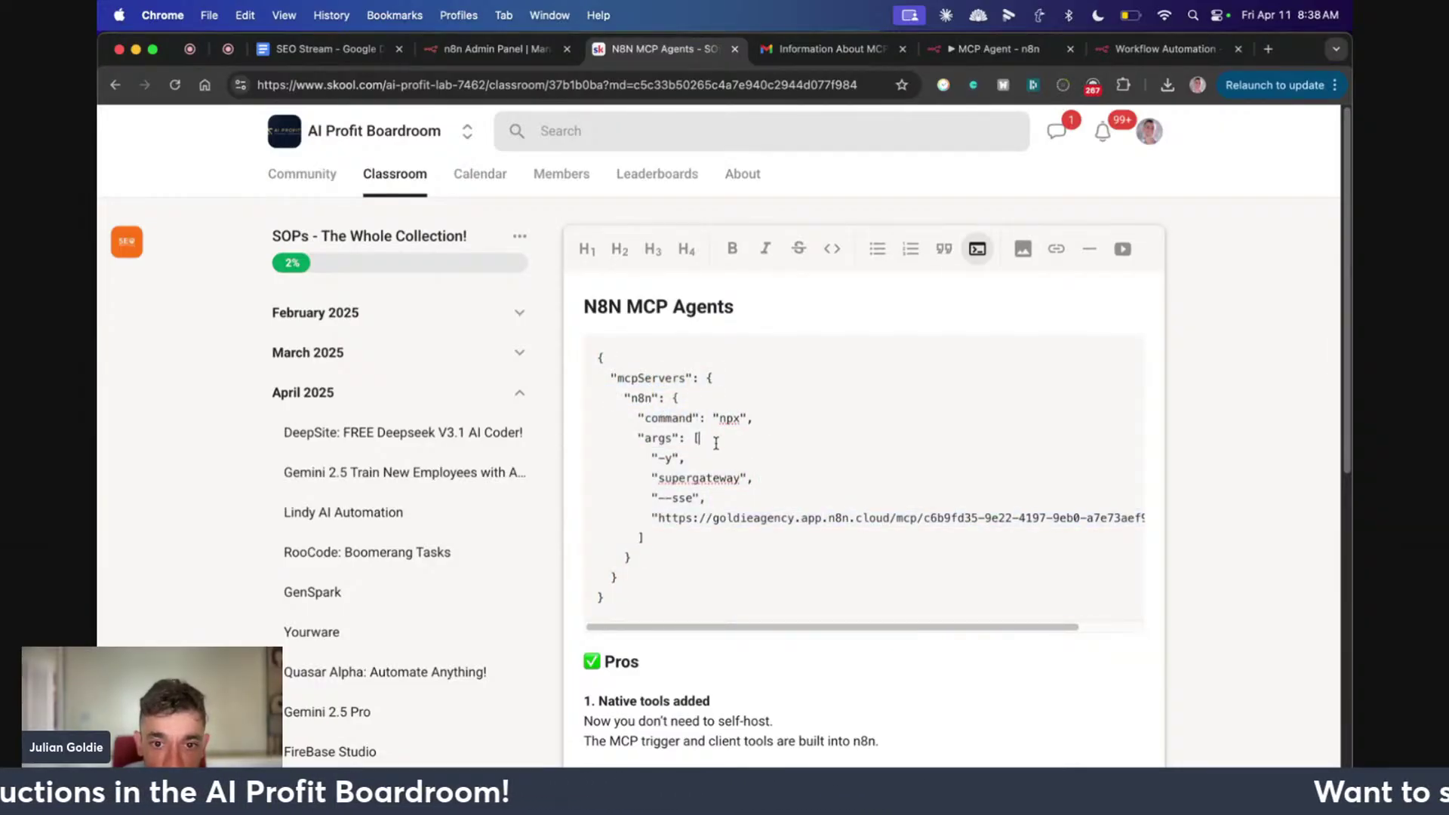
triple_click(677, 457)
triple_click(743, 480)
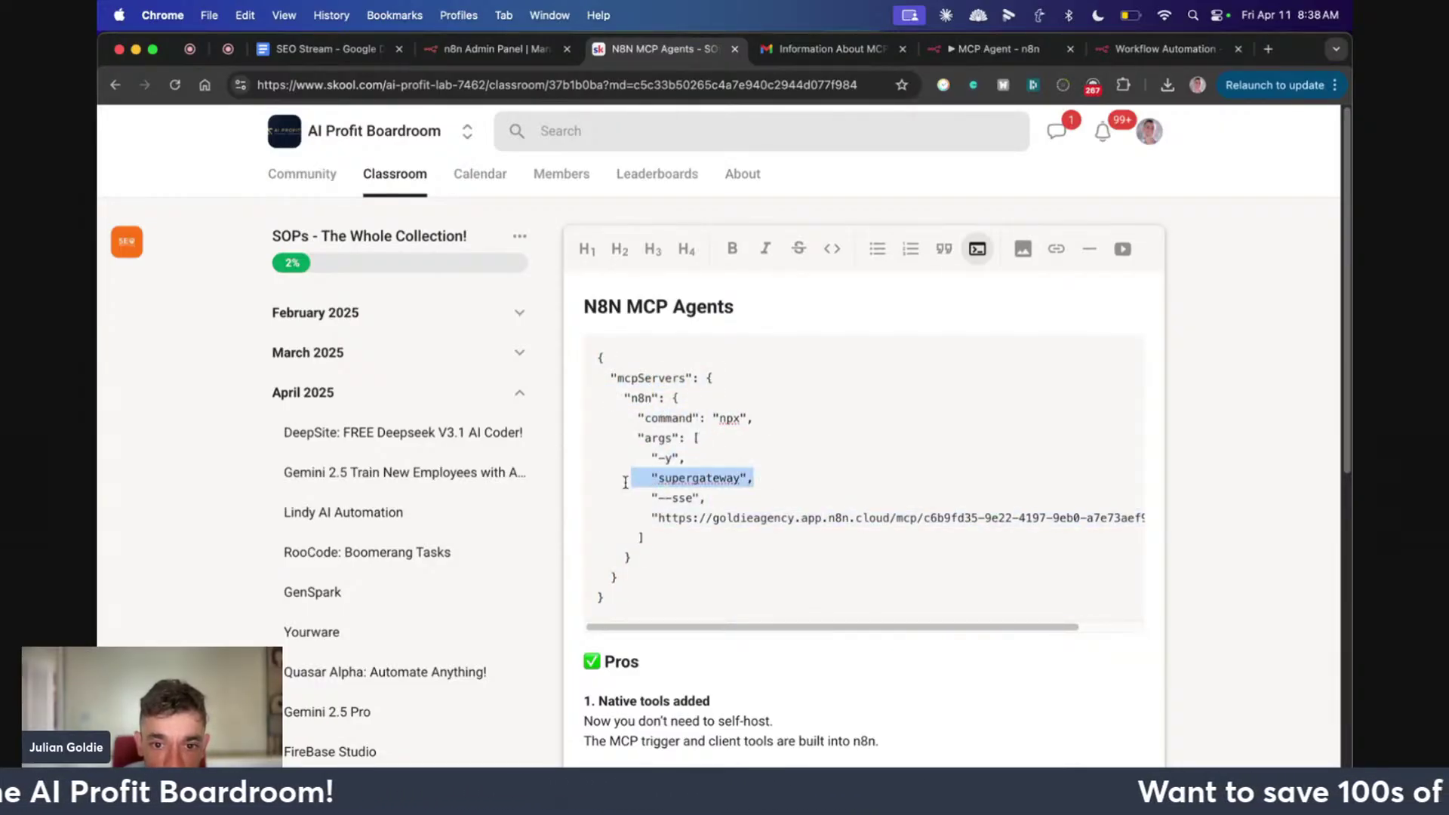
triple_click(695, 499)
triple_click(741, 517)
left_click(741, 518)
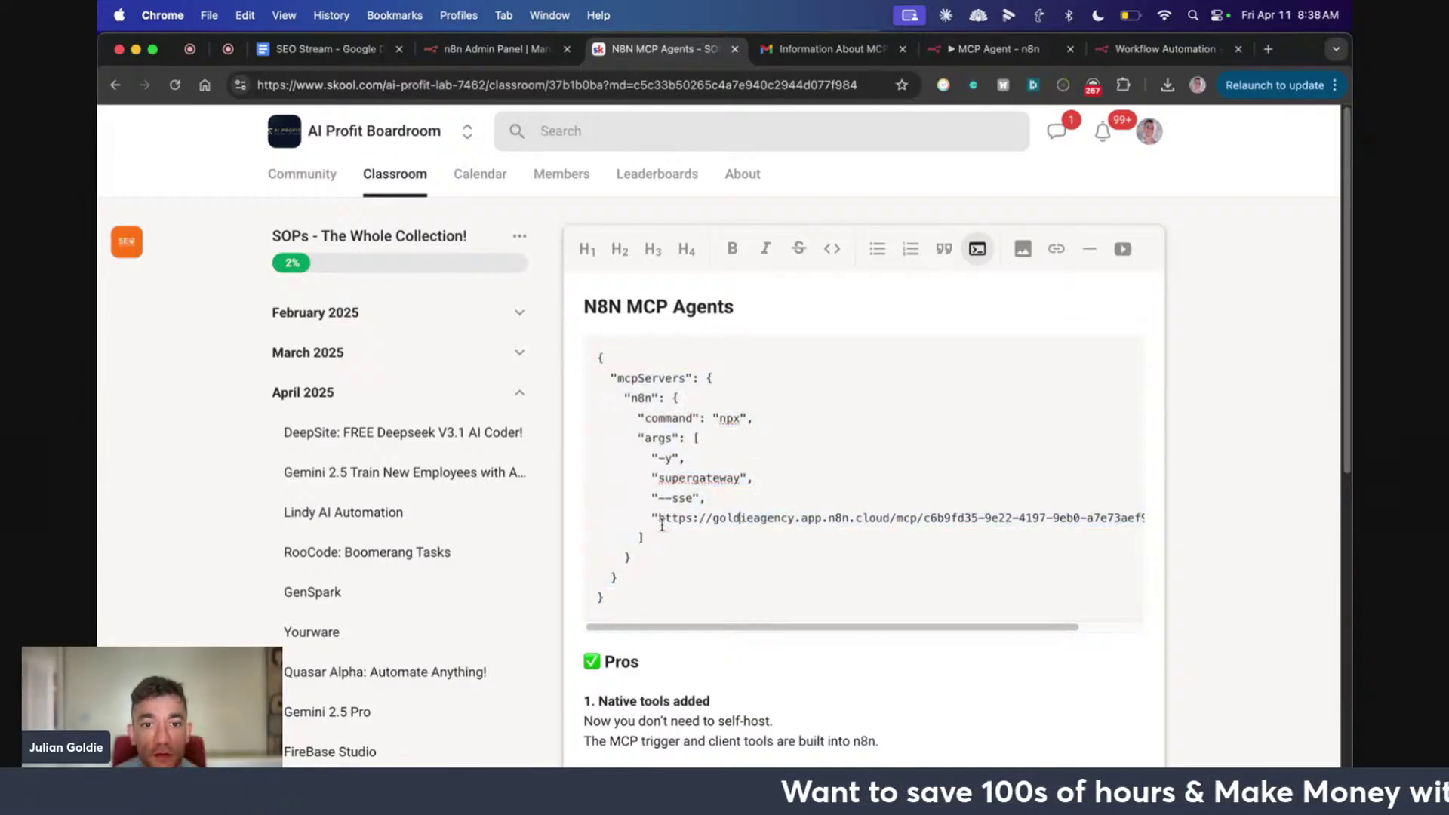
left_click_drag(690, 627, 766, 628)
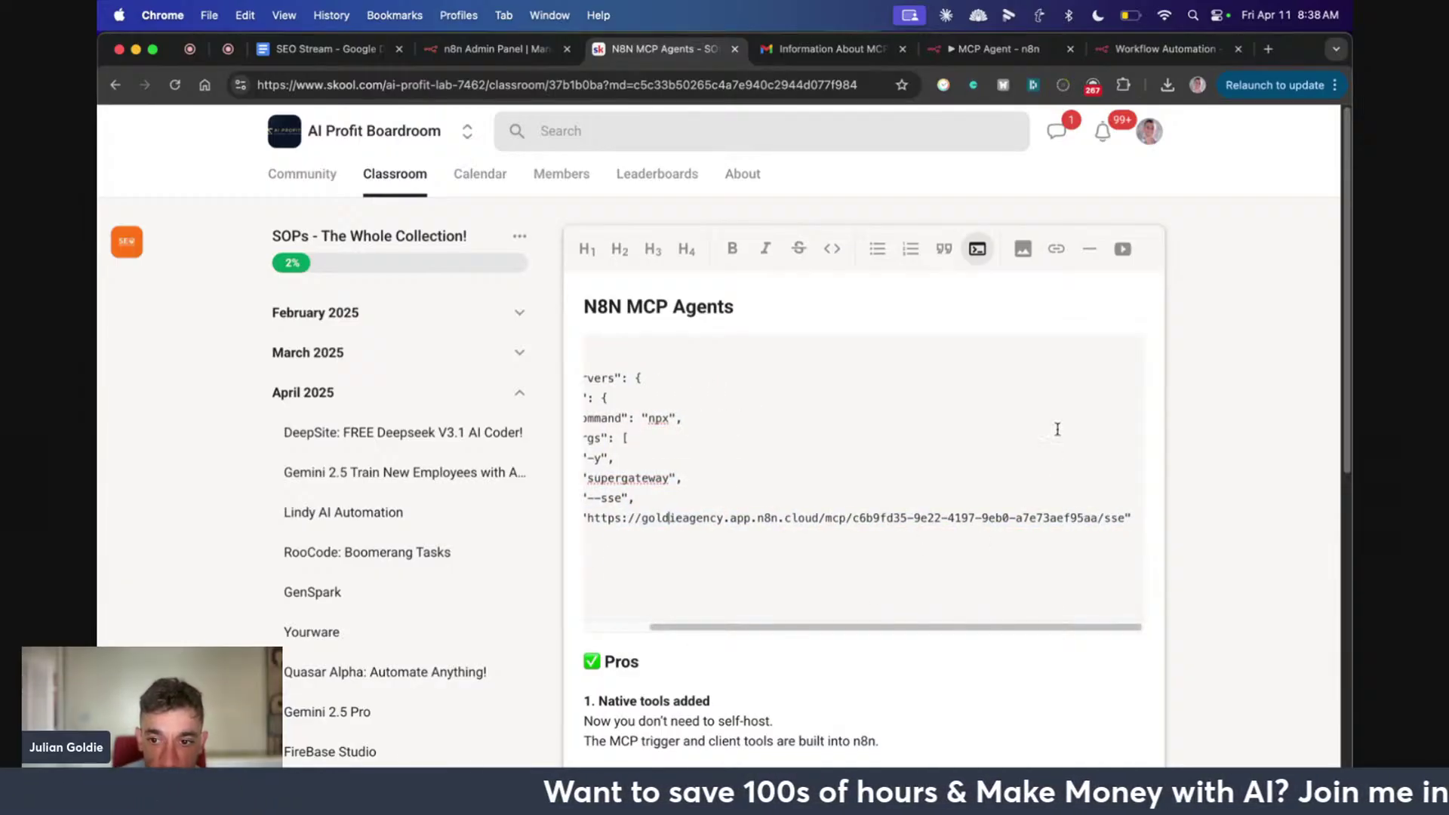
left_click_drag(1131, 514, 590, 497)
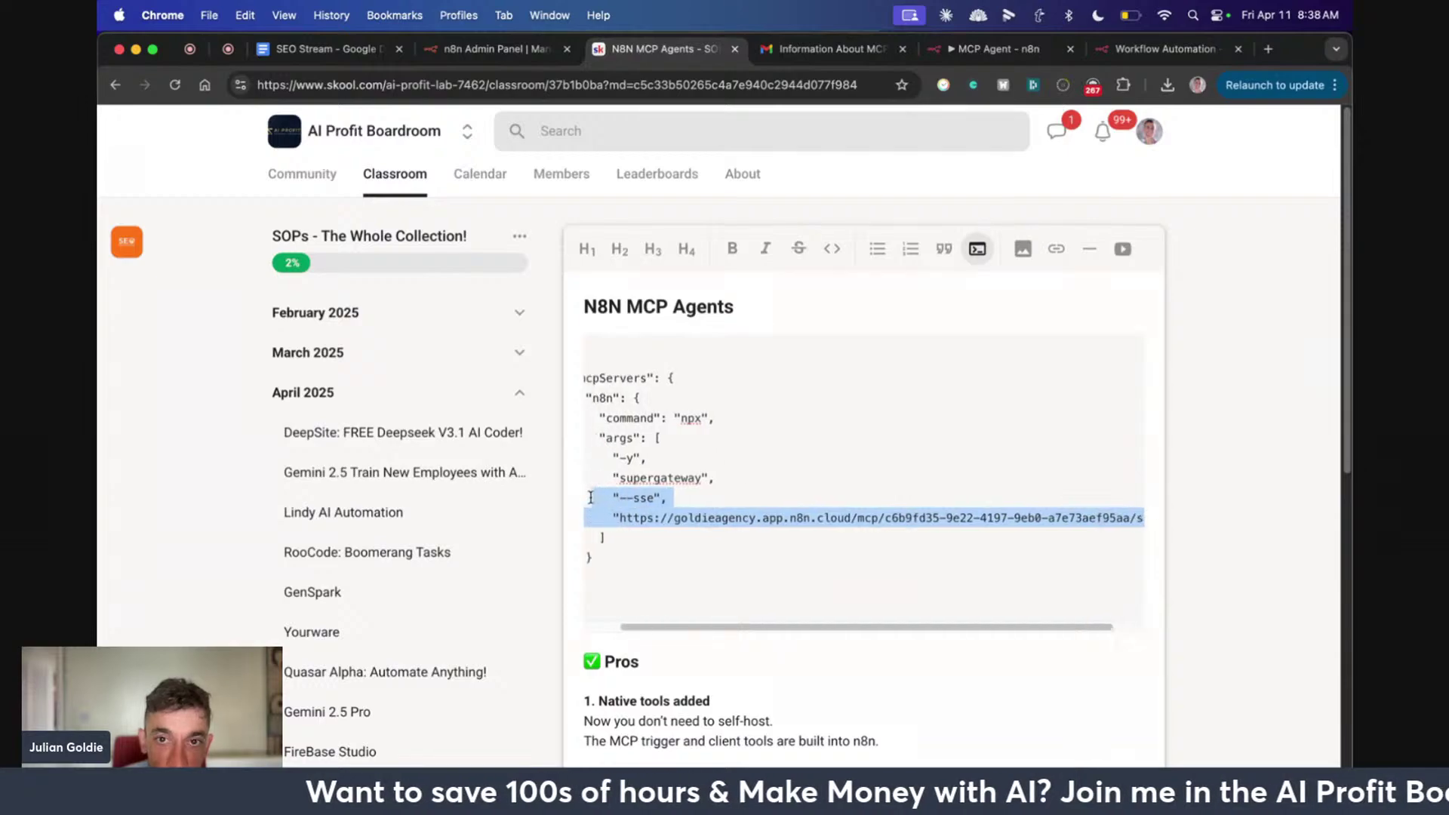
left_click(946, 47)
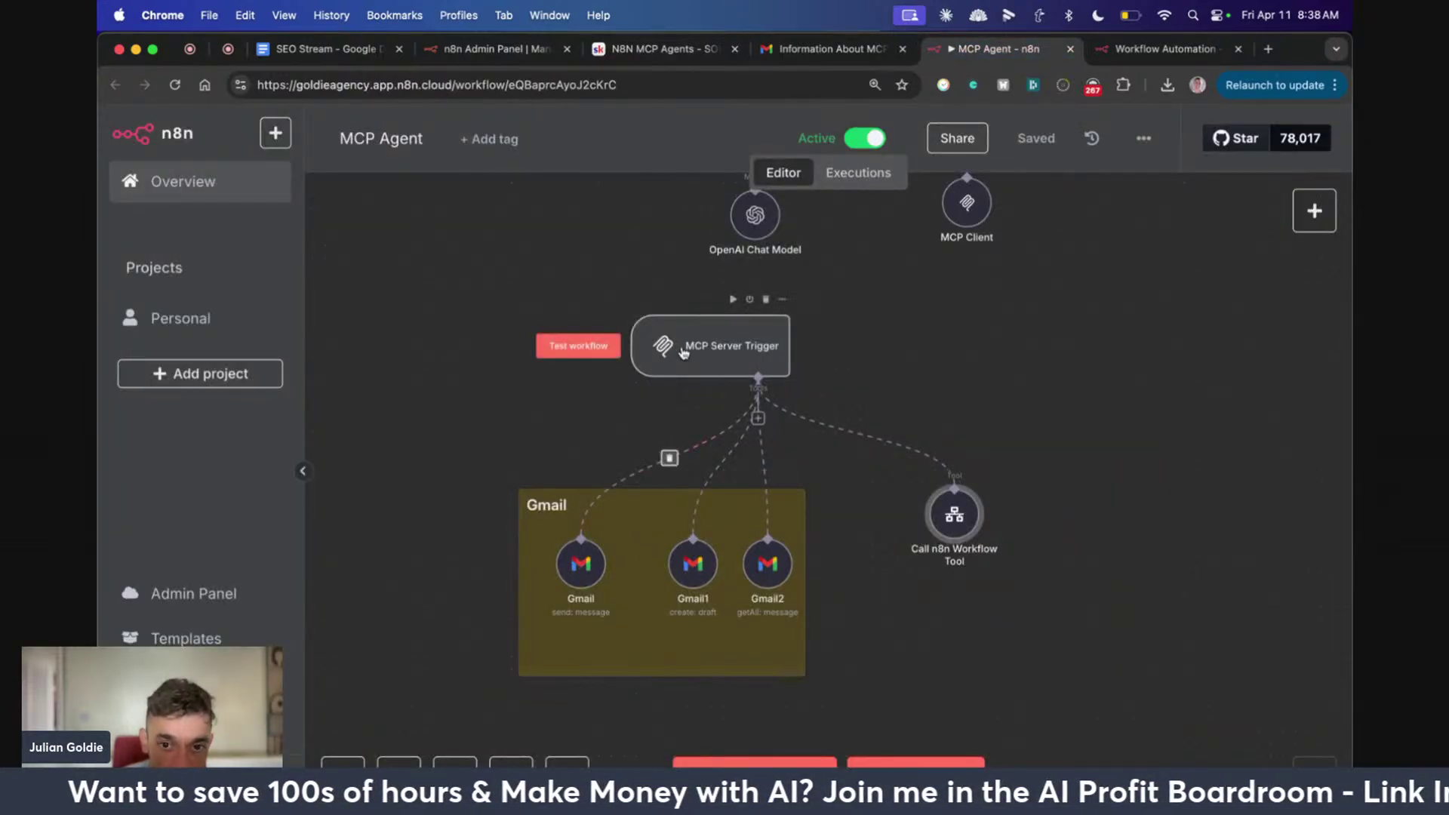
Check the MCP Server Trigger node's Production URL, then close the node
double_click(684, 348)
left_click(648, 283)
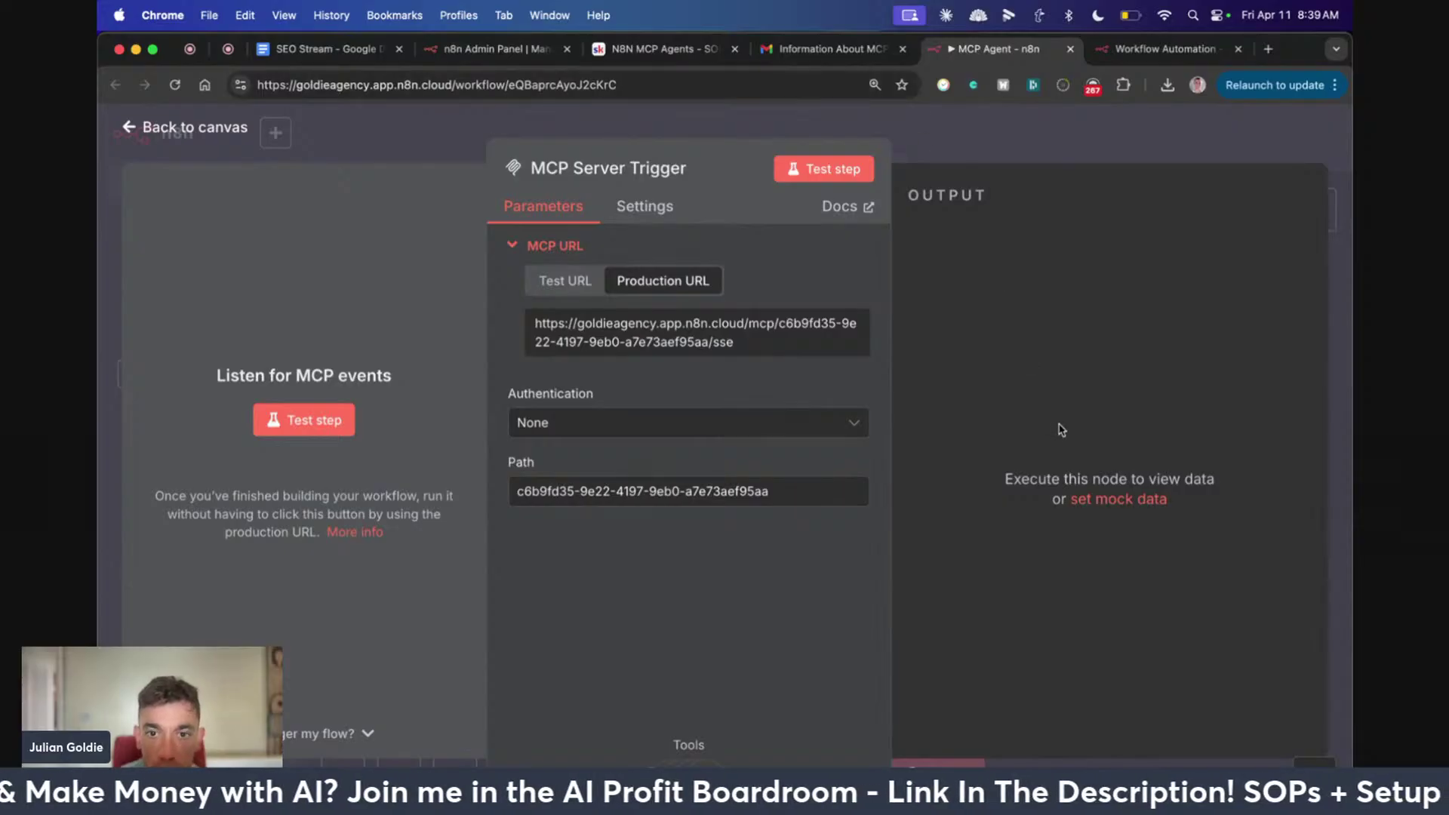
key("Escape")
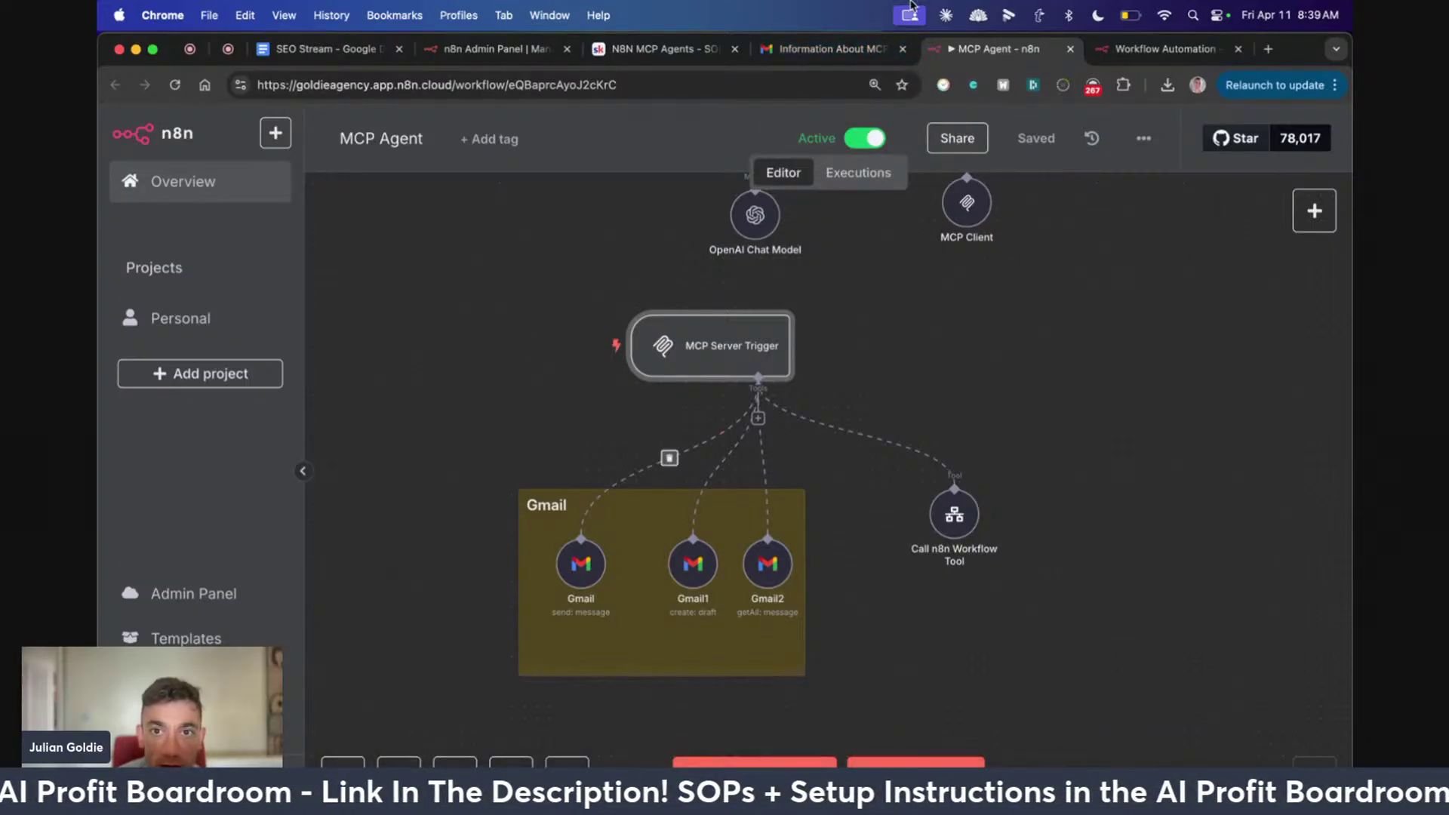
left_click(664, 49)
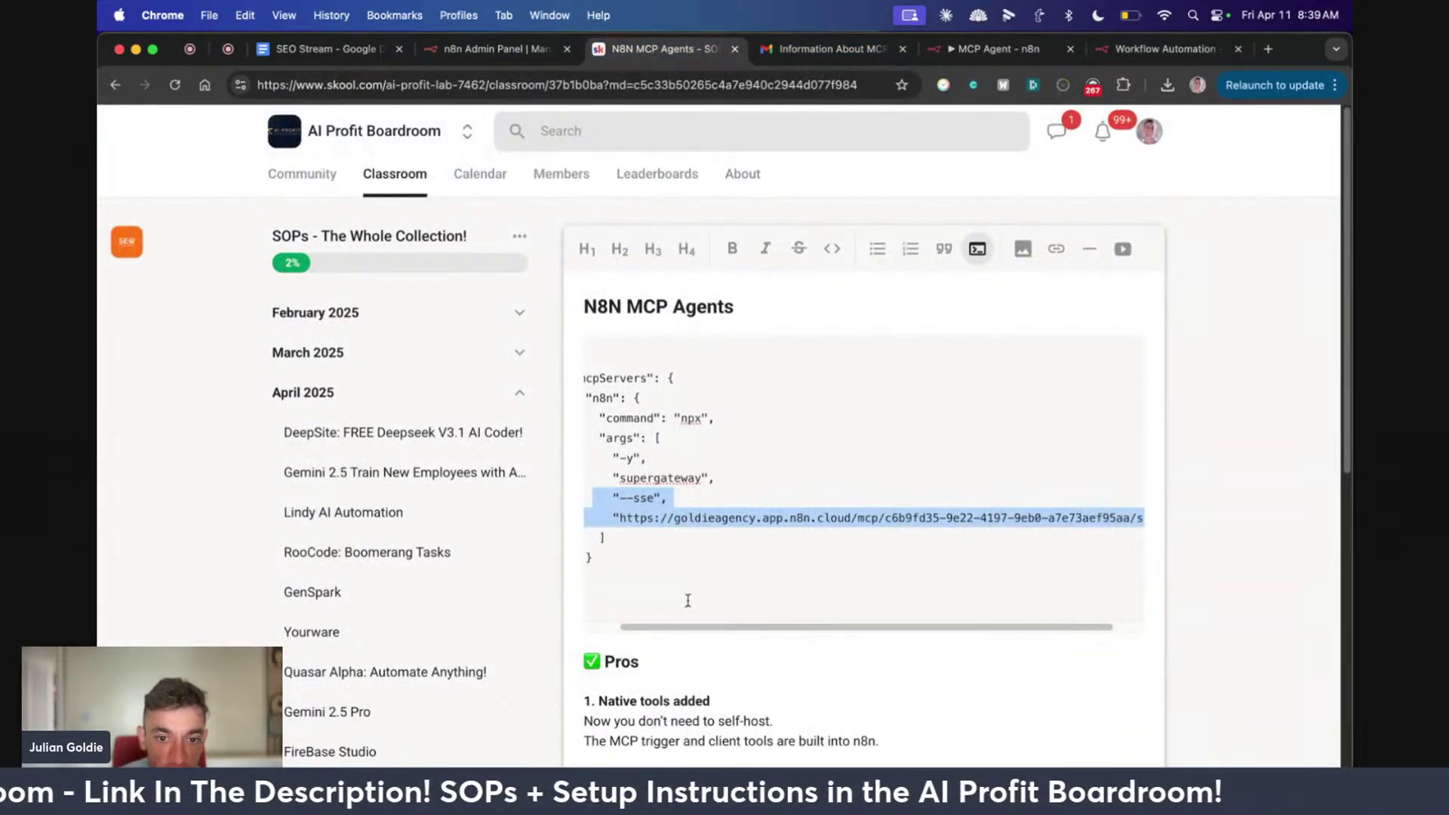
Select the full MCP config JSON, then view the sent 'Information About MCP Servers' email
scroll(687, 599, "left", 2)
key("super+a")
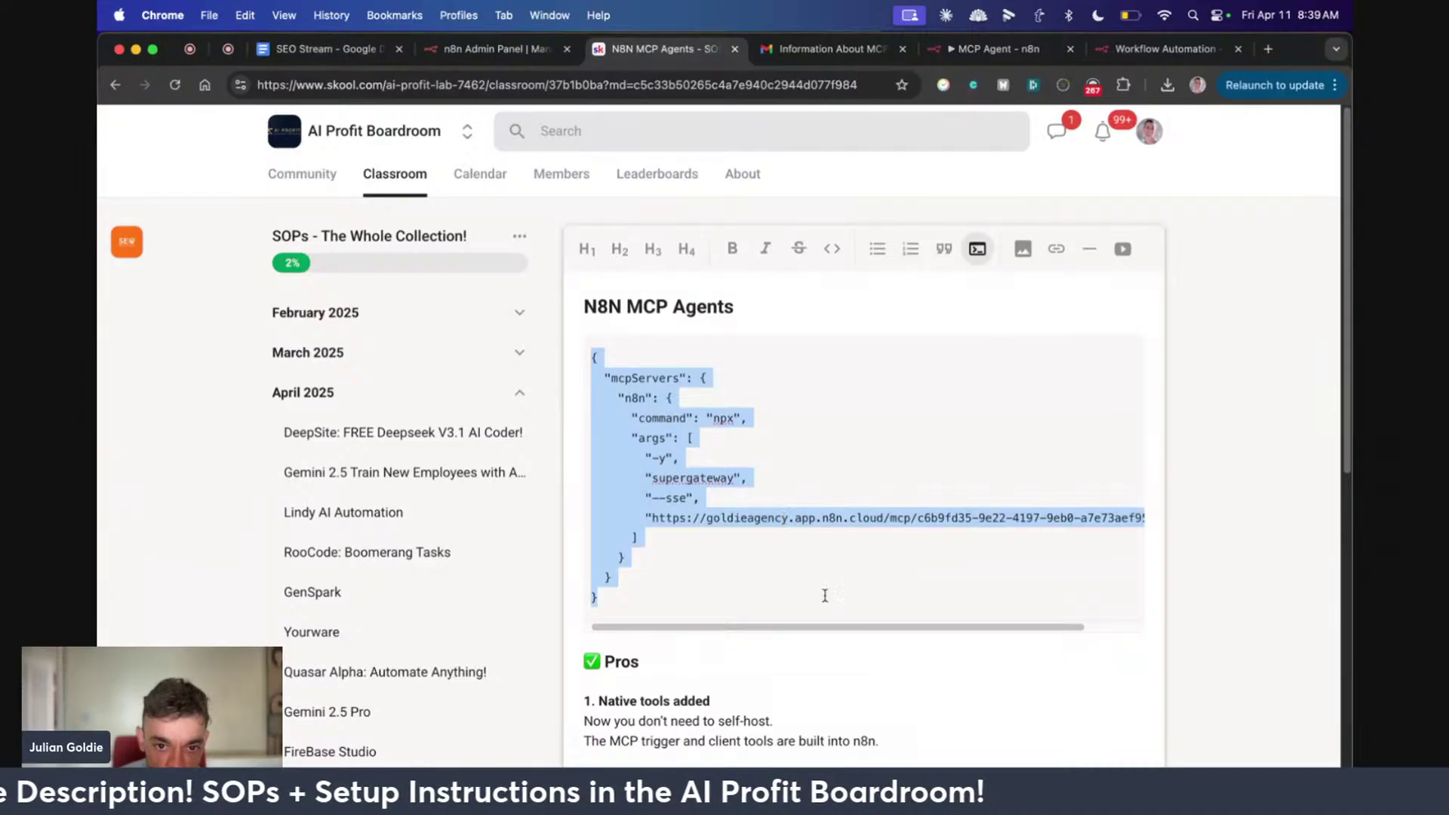
left_click(954, 47)
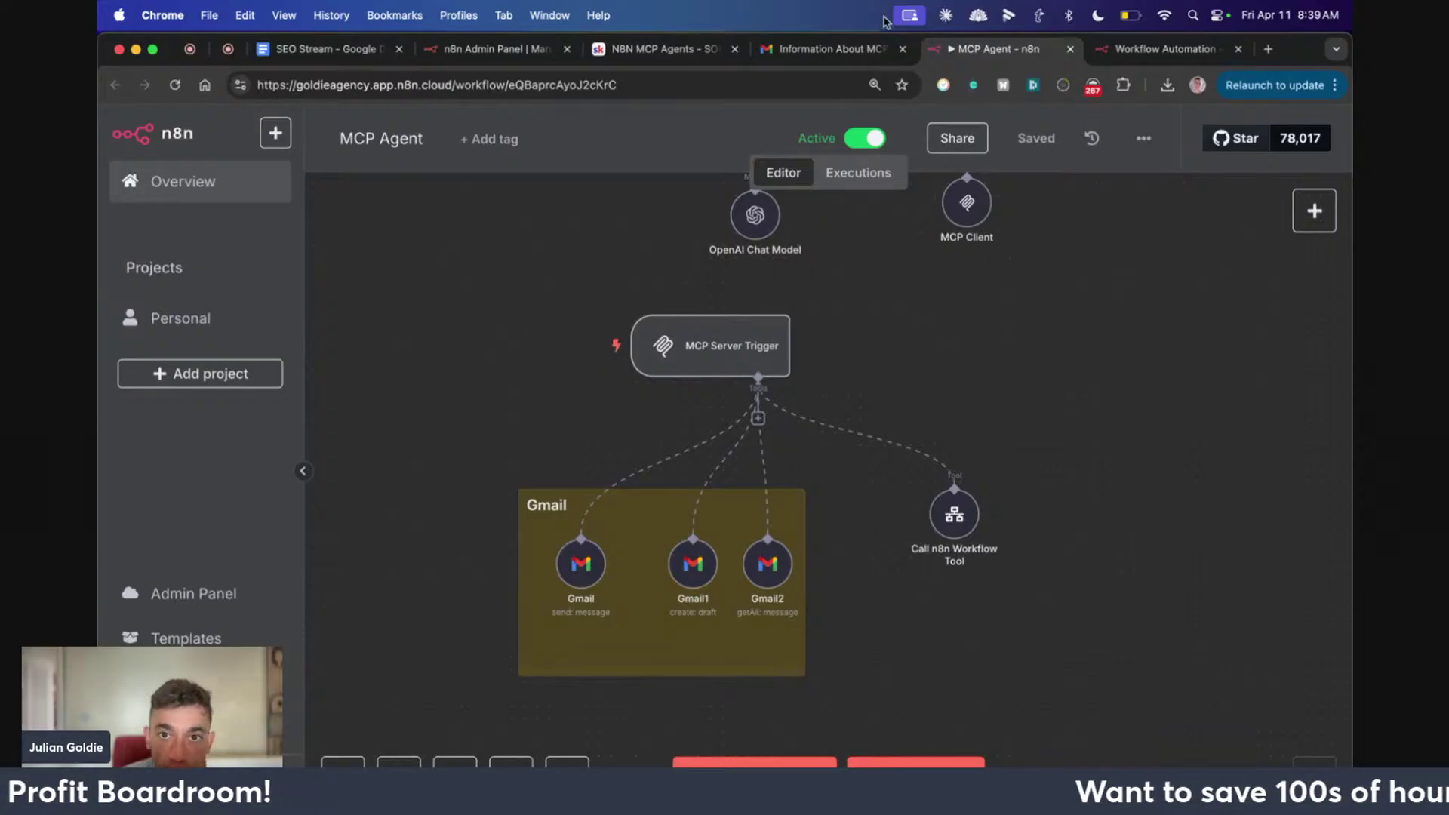
left_click(877, 47)
double_click(593, 387)
Highlight the automated email's body from Hello onward, then bring Claude Desktop forward
triple_click(592, 387)
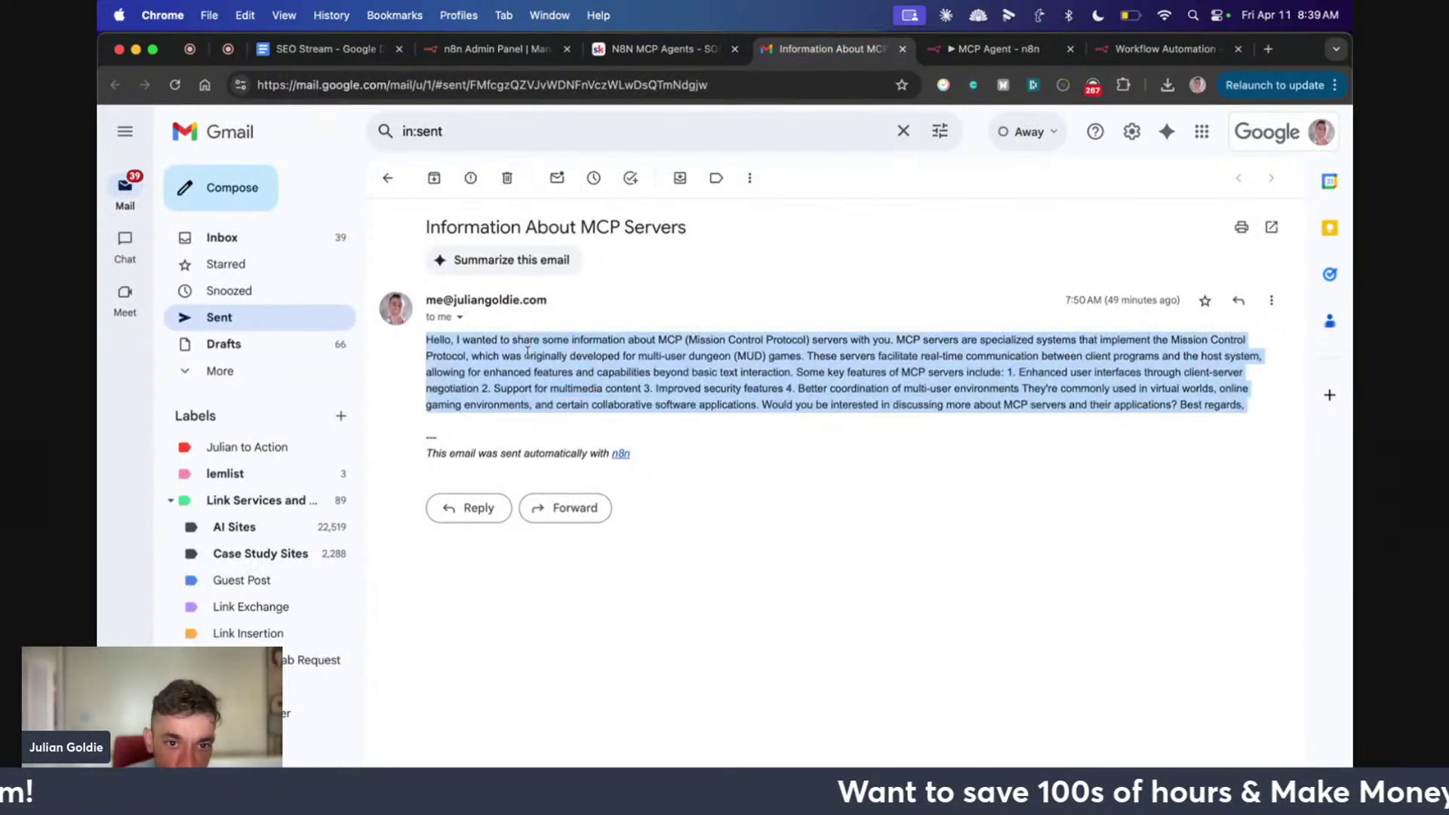
left_click(568, 401)
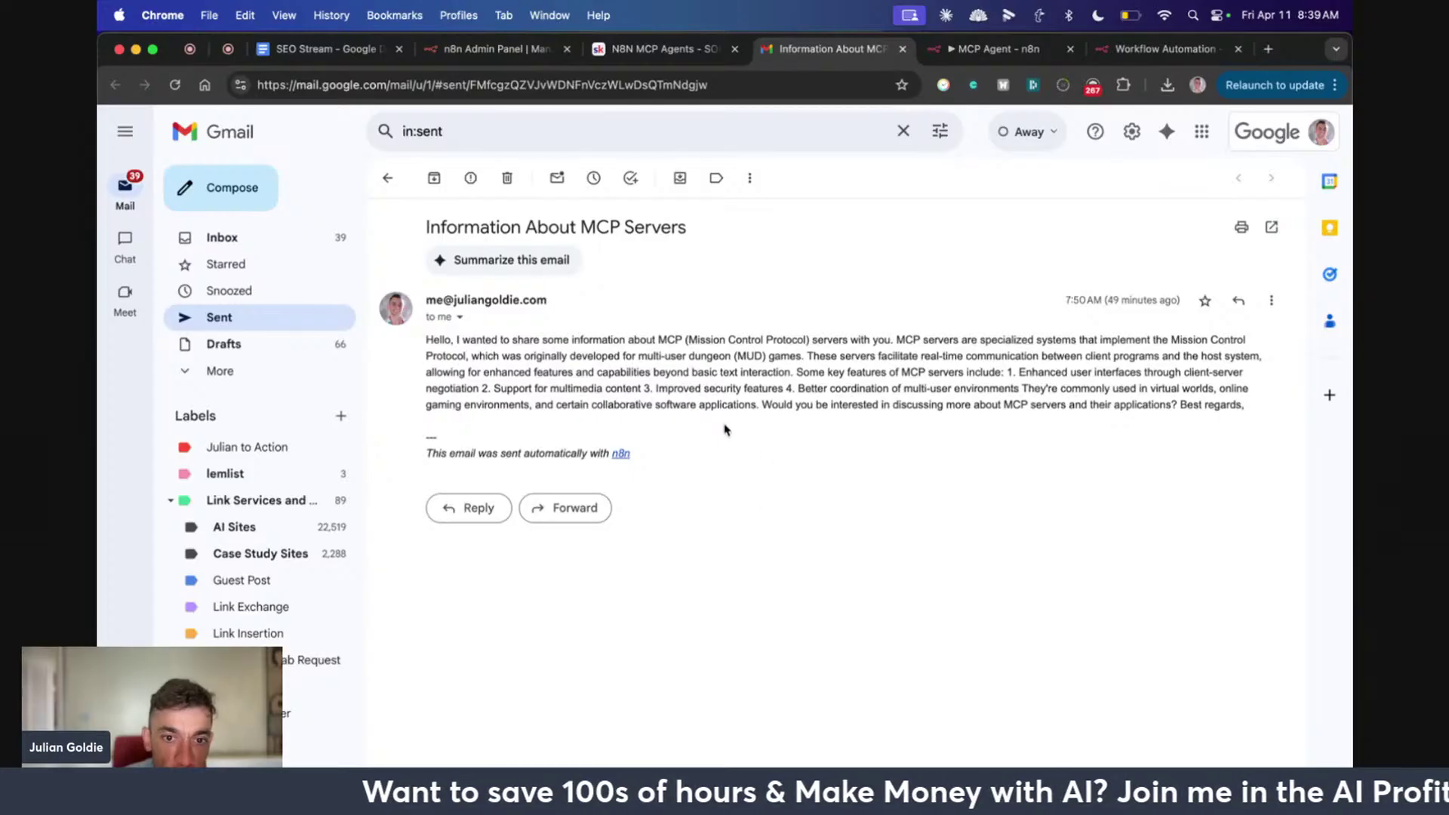
left_click_drag(436, 333, 1243, 415)
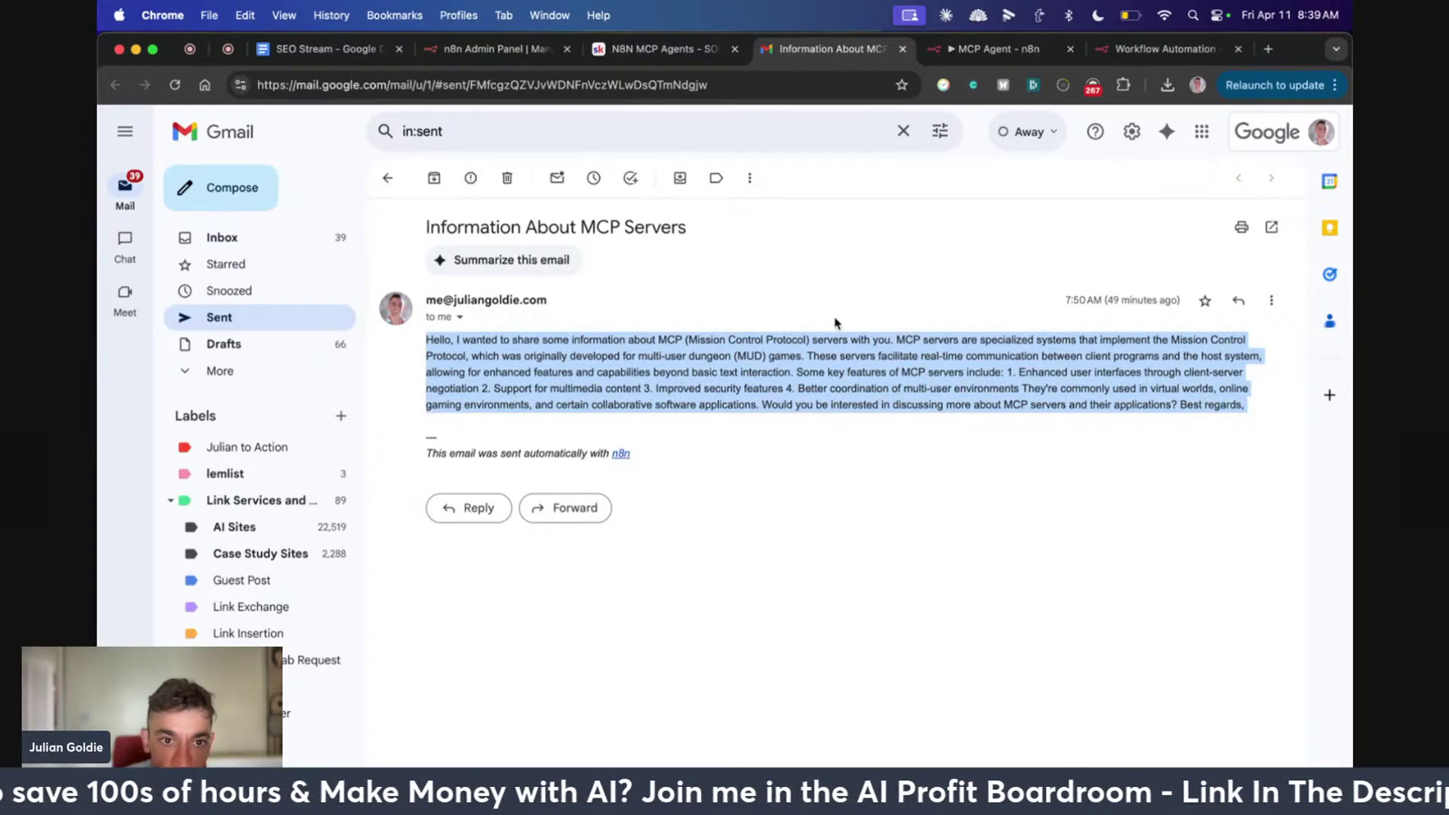
left_click(711, 400)
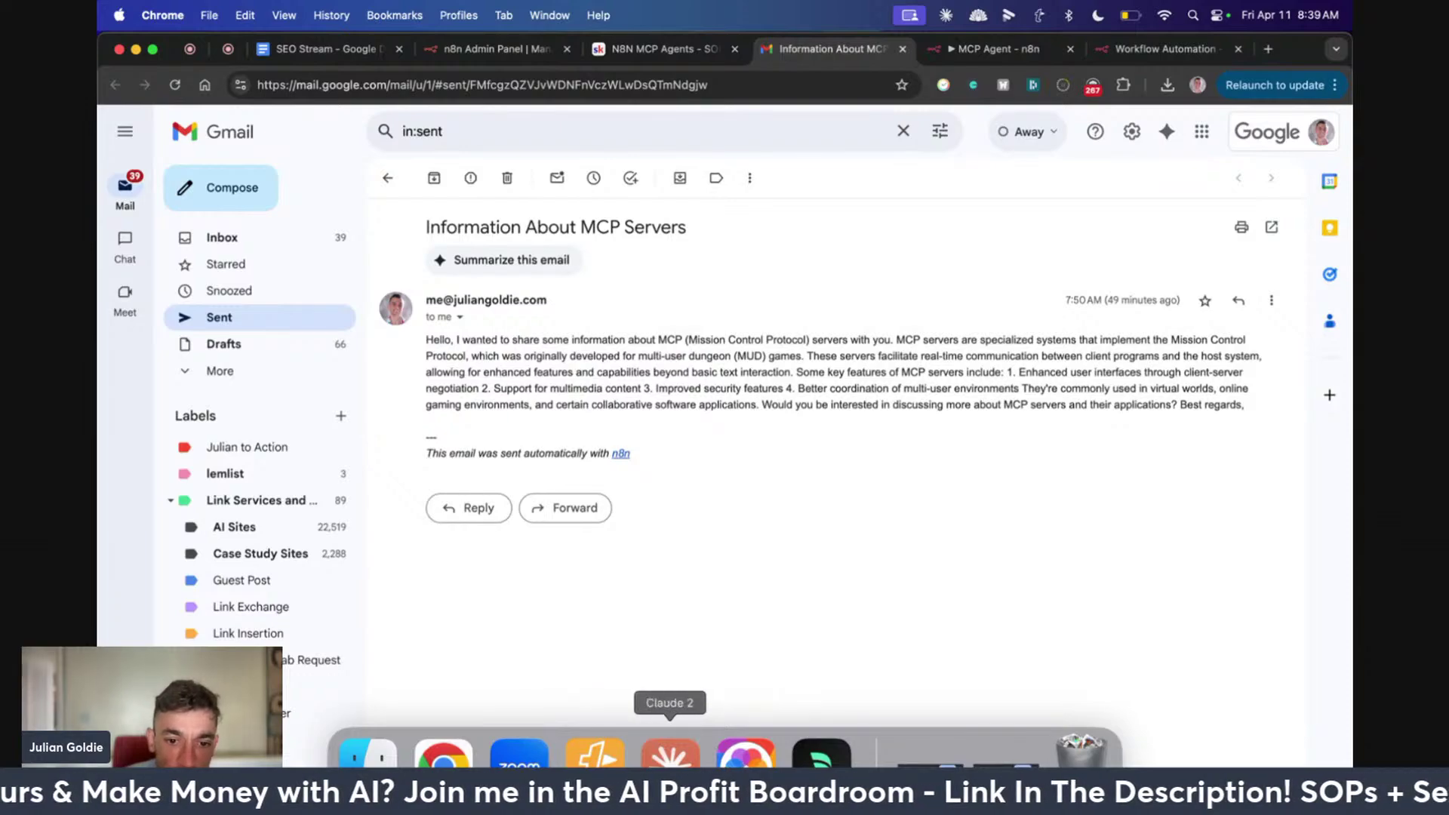
left_click(669, 755)
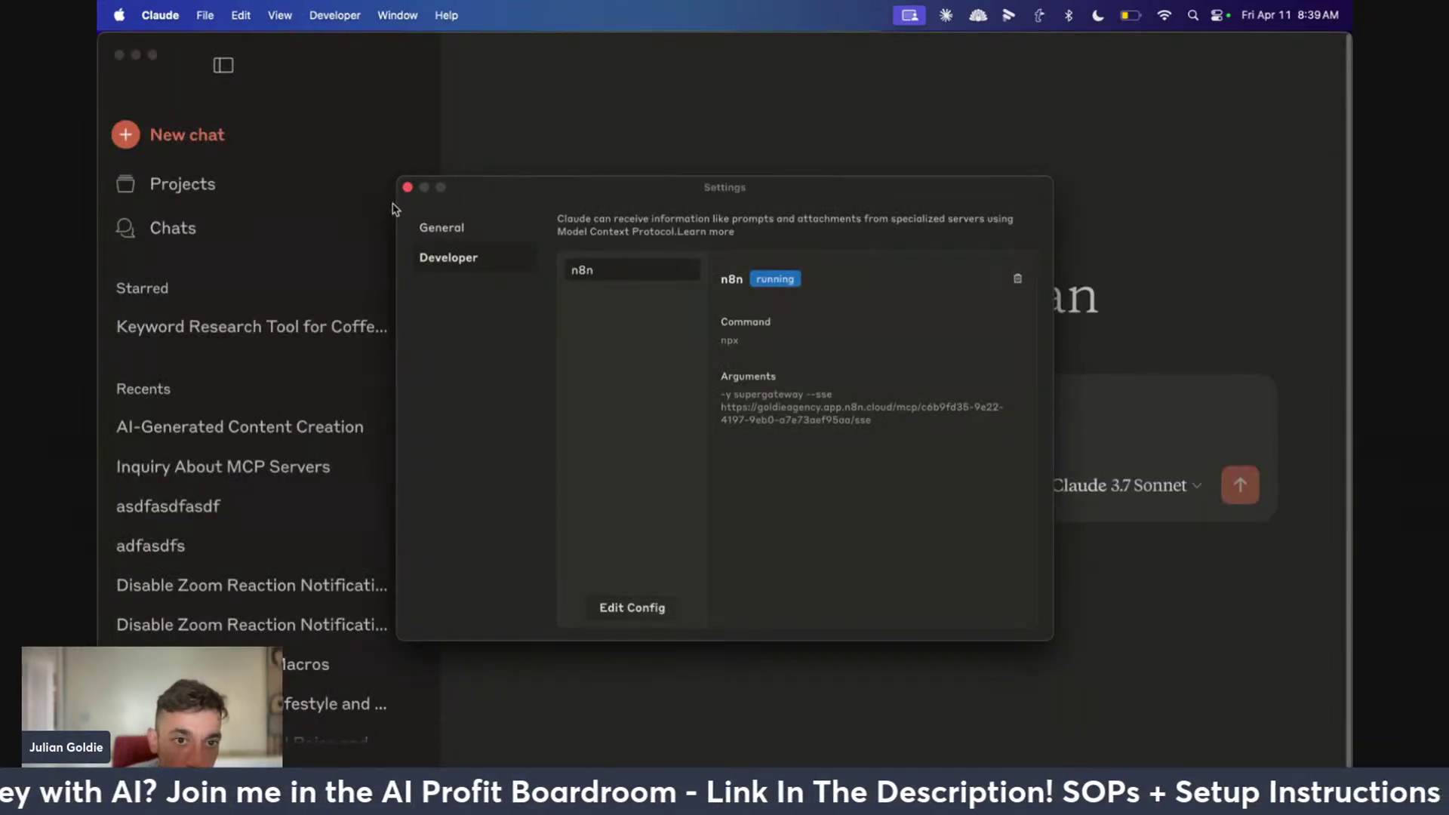
Close Claude's settings and check the four available n8n MCP tools in the hammer list
left_click(407, 187)
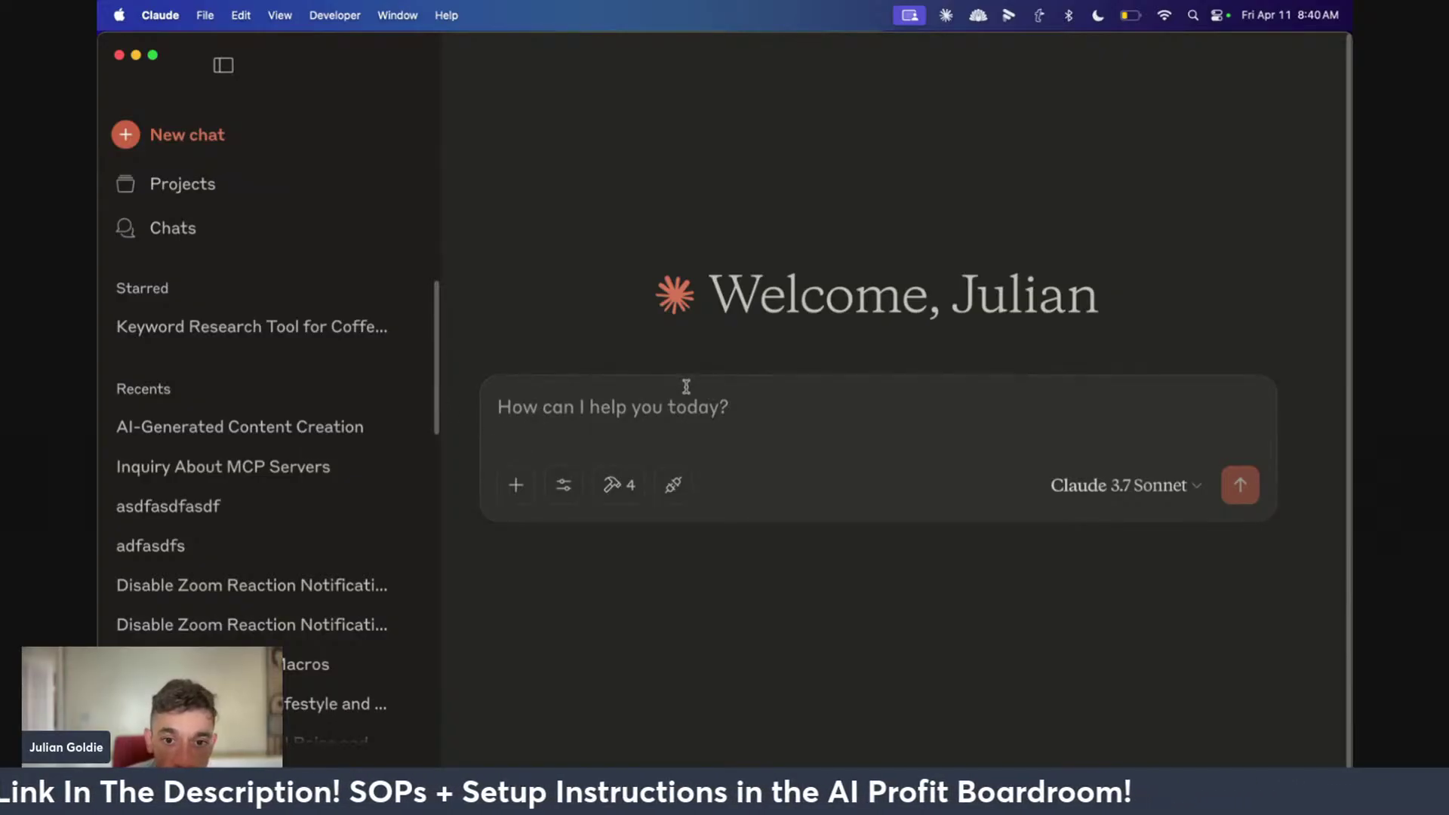
left_click(615, 482)
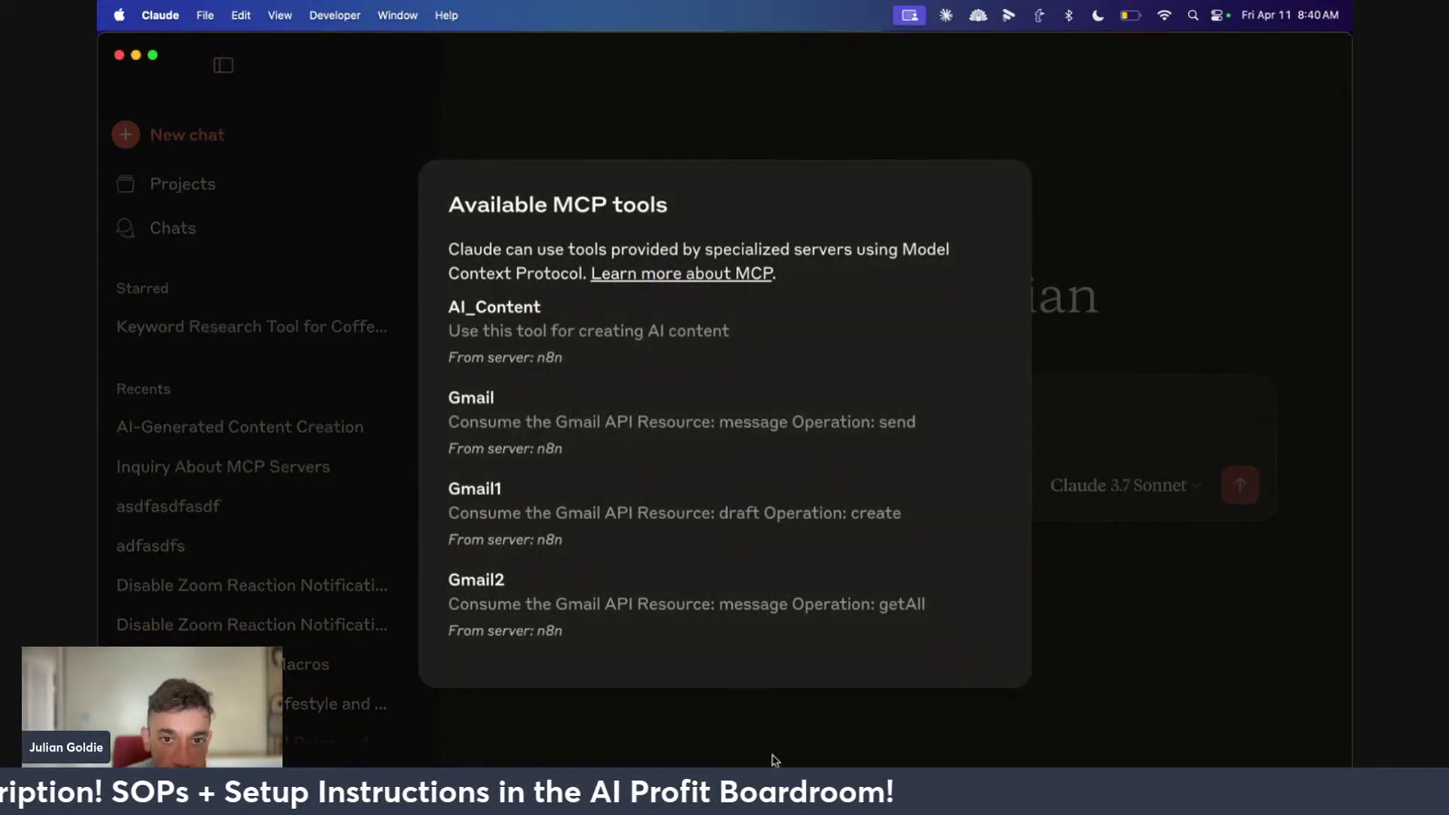
left_click(773, 758)
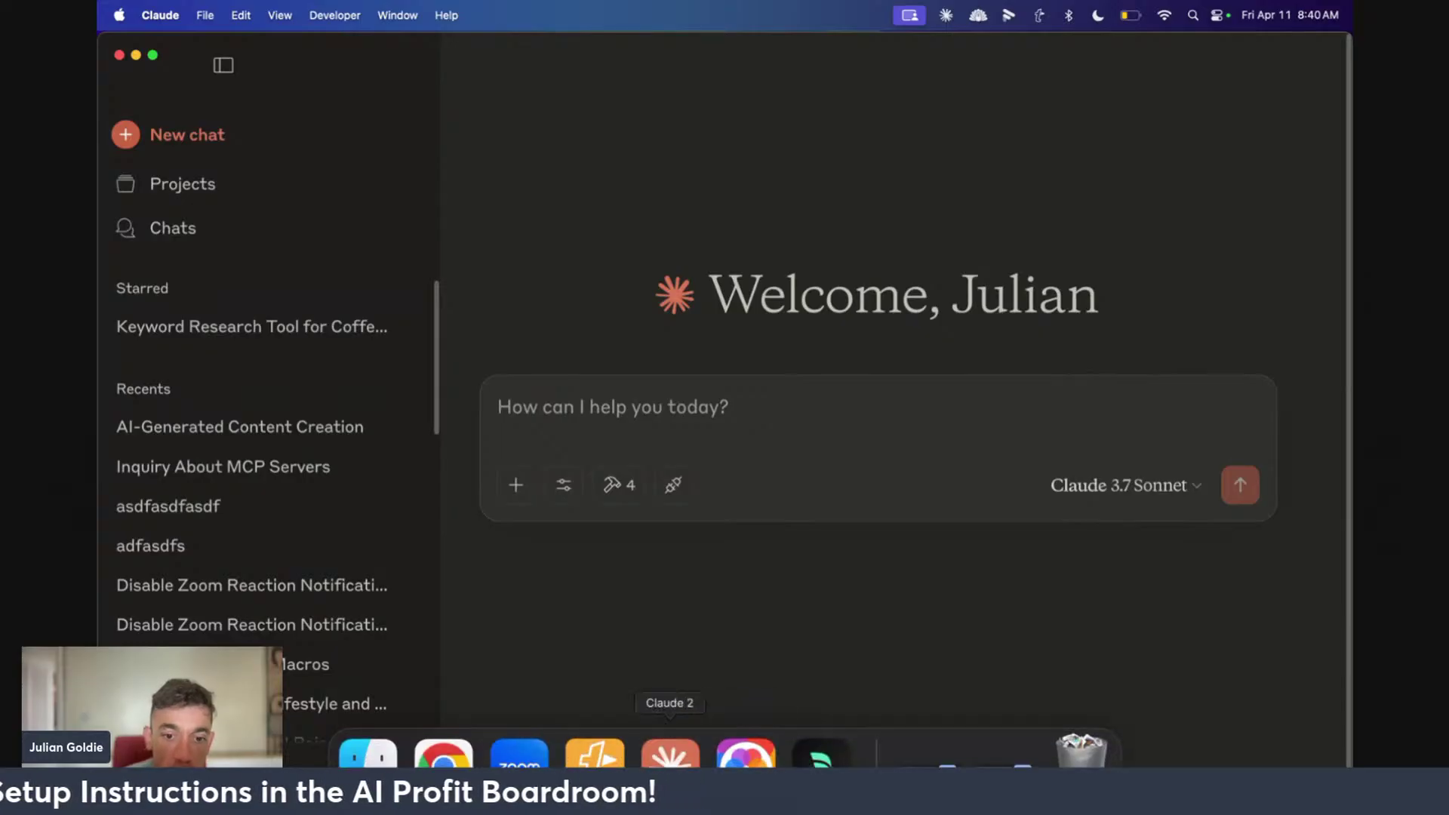
right_click(690, 753)
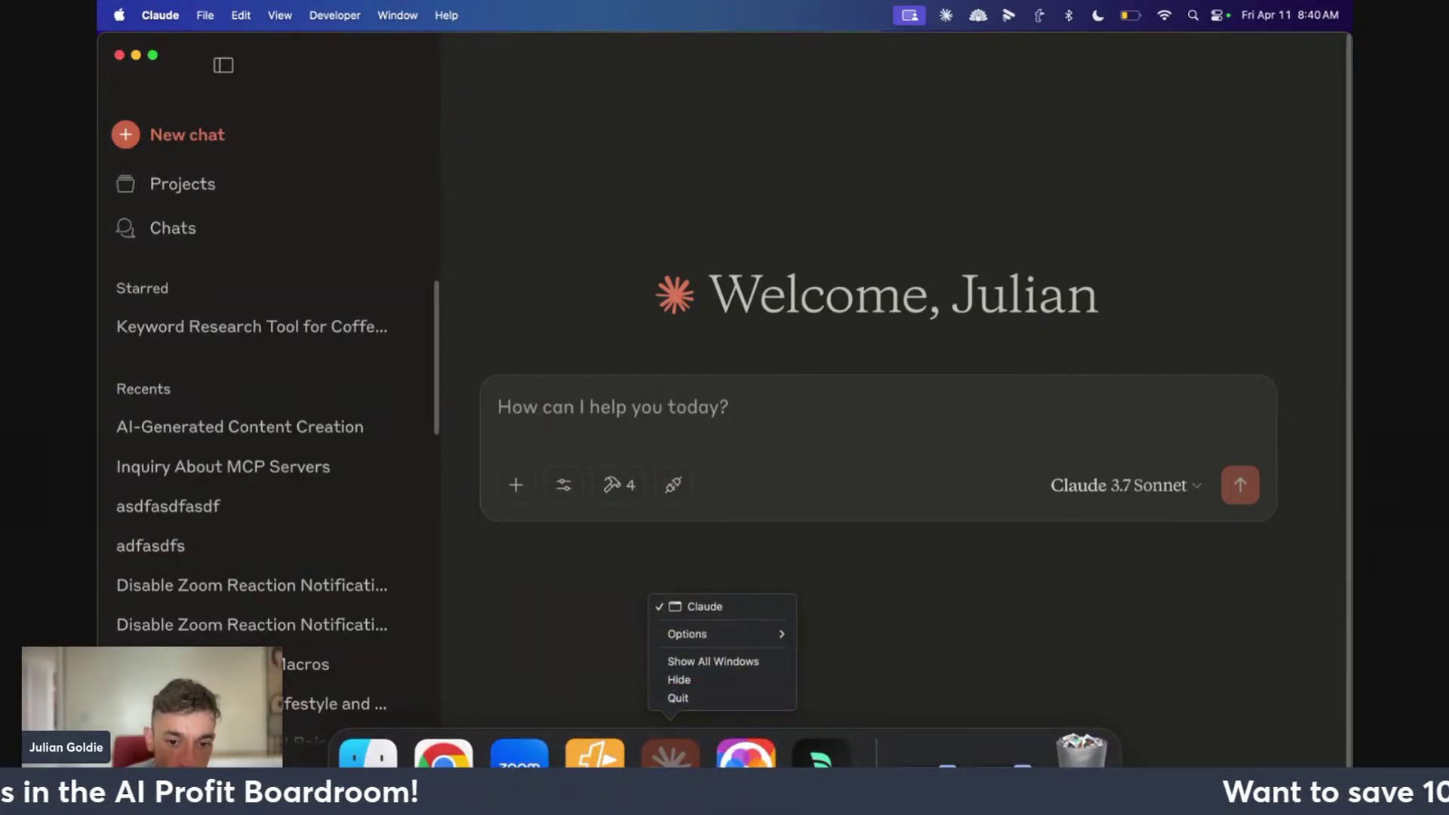
left_click(677, 526)
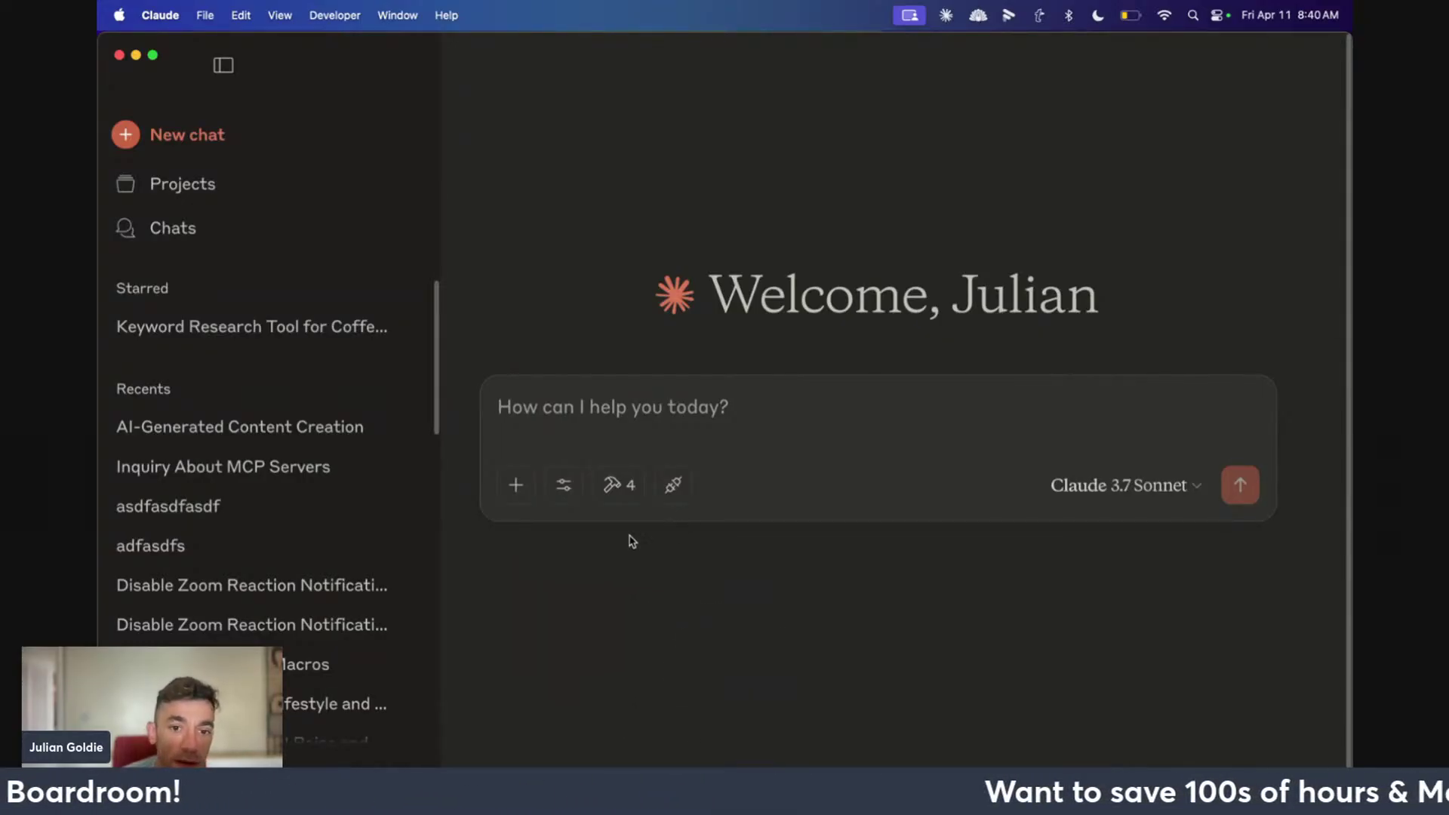
left_click(611, 443)
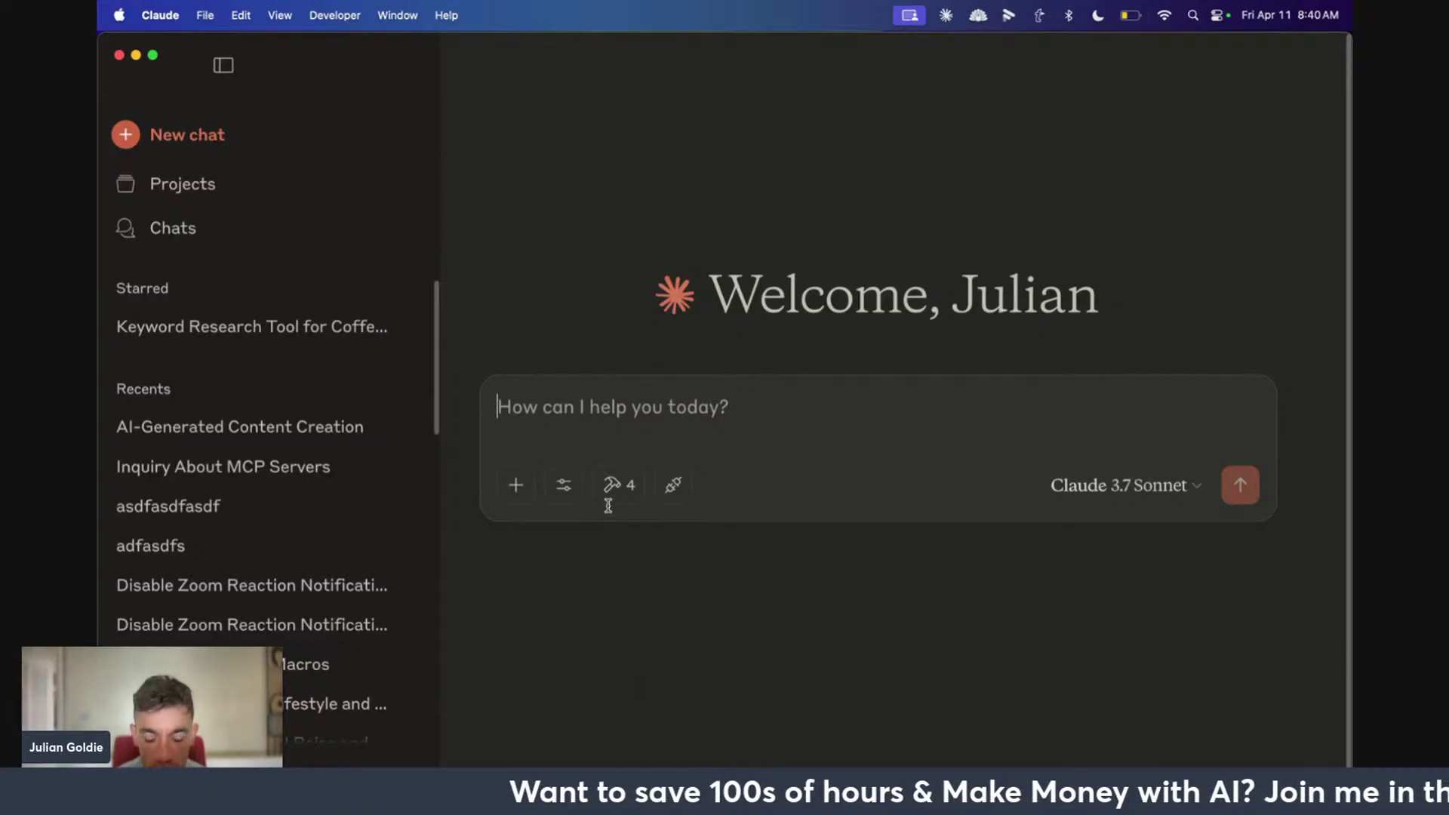
Ask Claude to email the owner's address about MCP servers, allowing the n8n Gmail tool for this chat
type("Send")
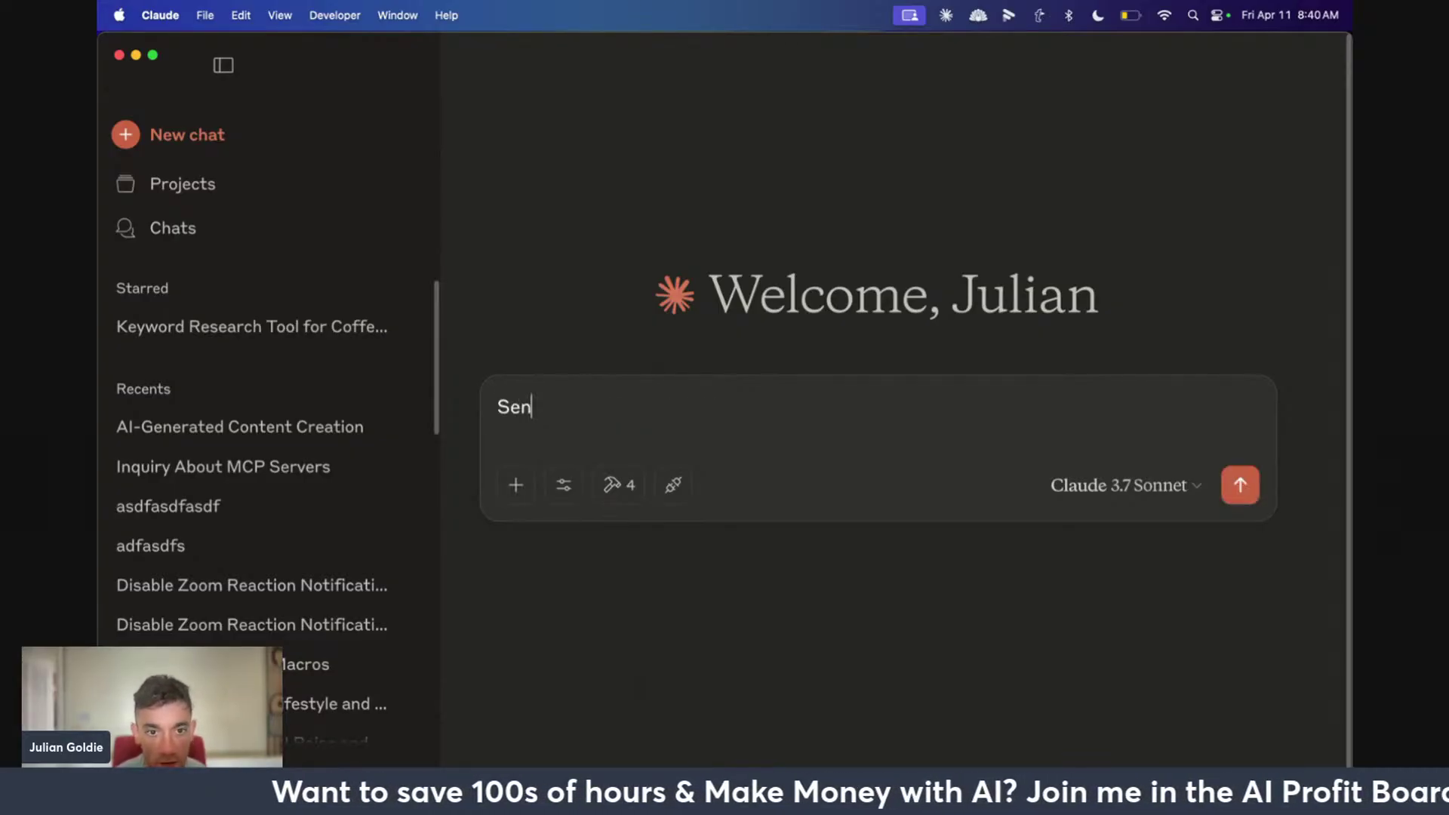
key("BackSpace")
key("BackSpace")
key("BackSpace")
key("BackSpace")
type("Send ")
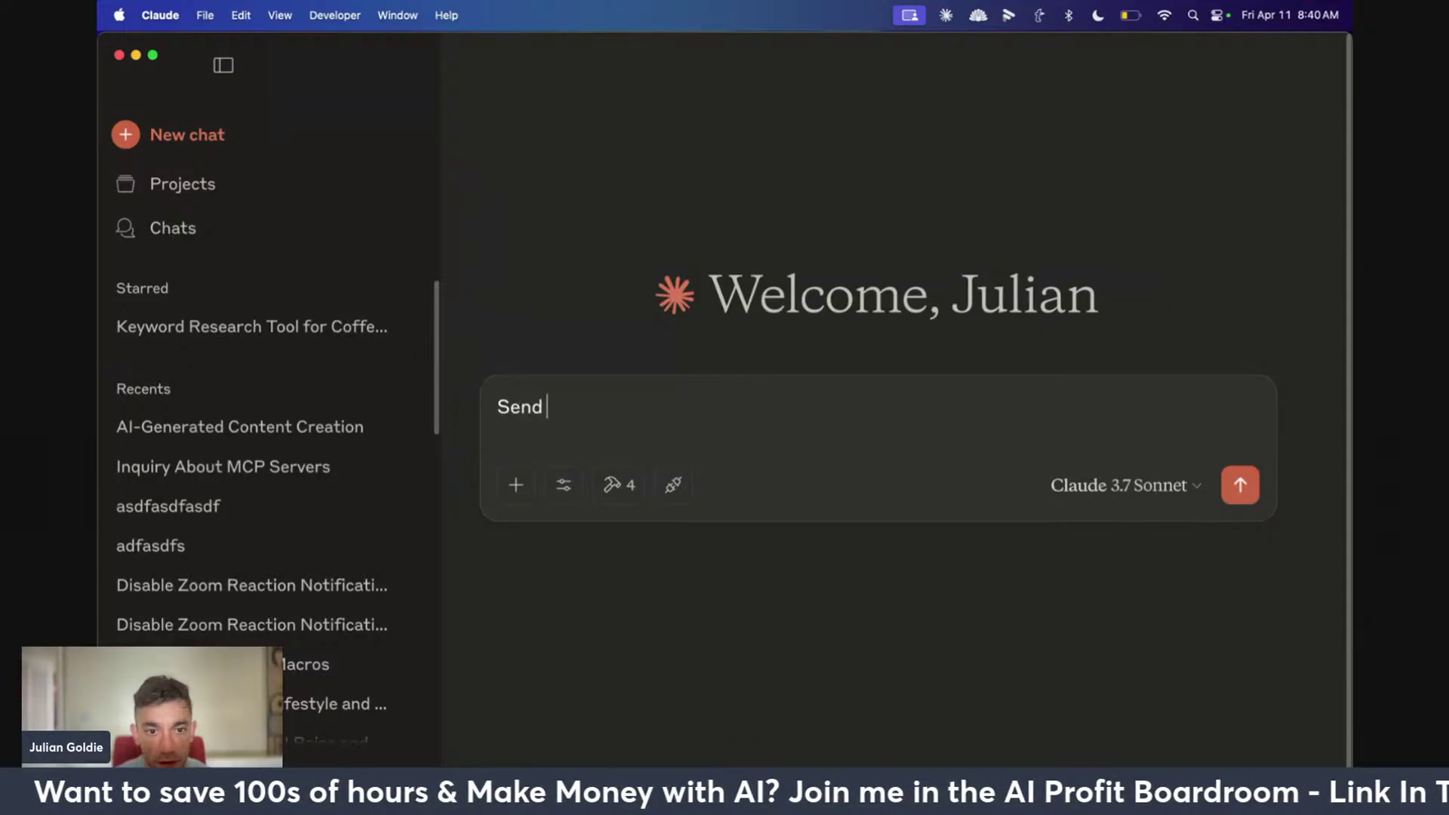
type("an to")
key("BackSpace")
key("BackSpace")
key("BackSpace")
type("ema")
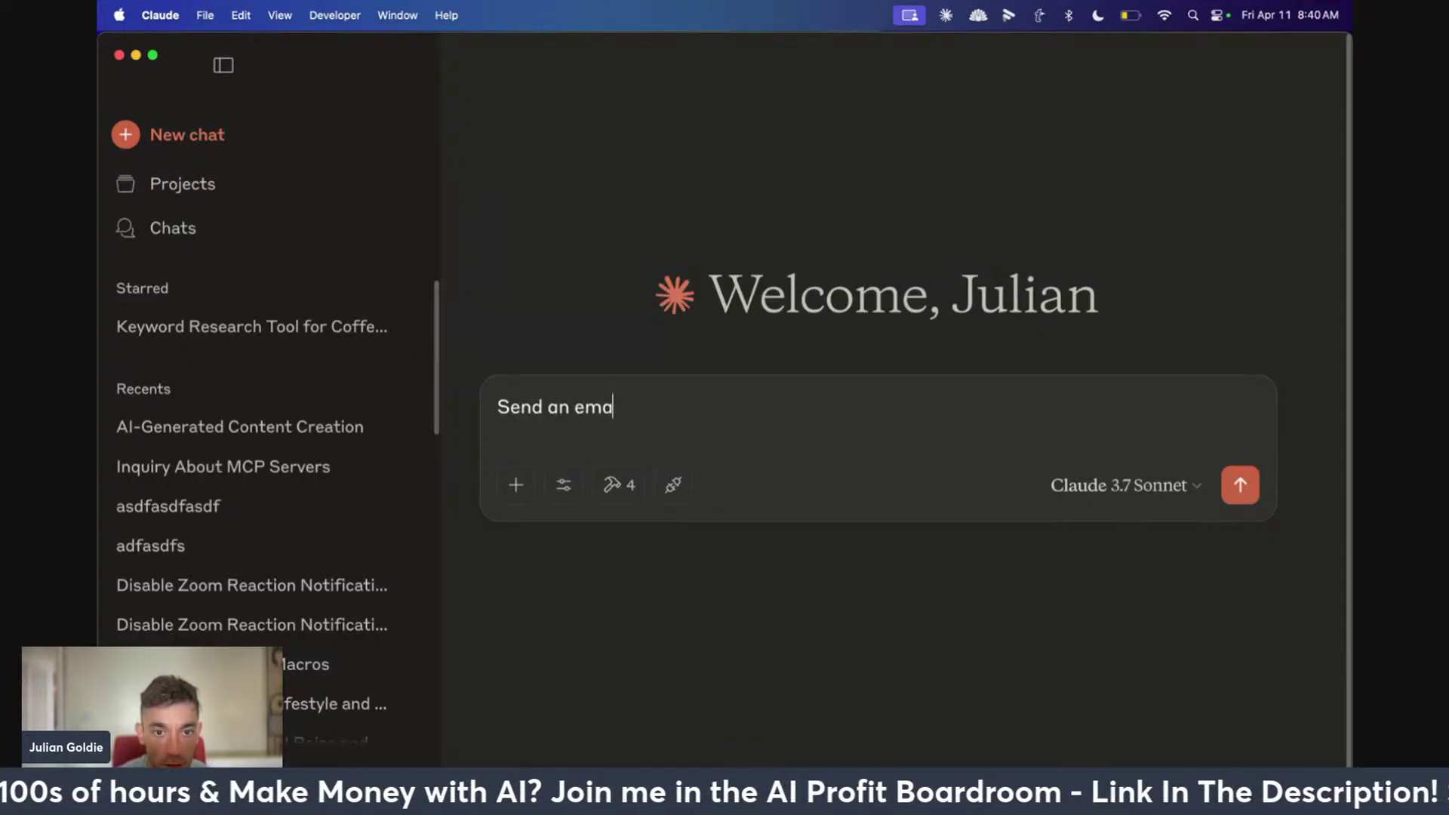
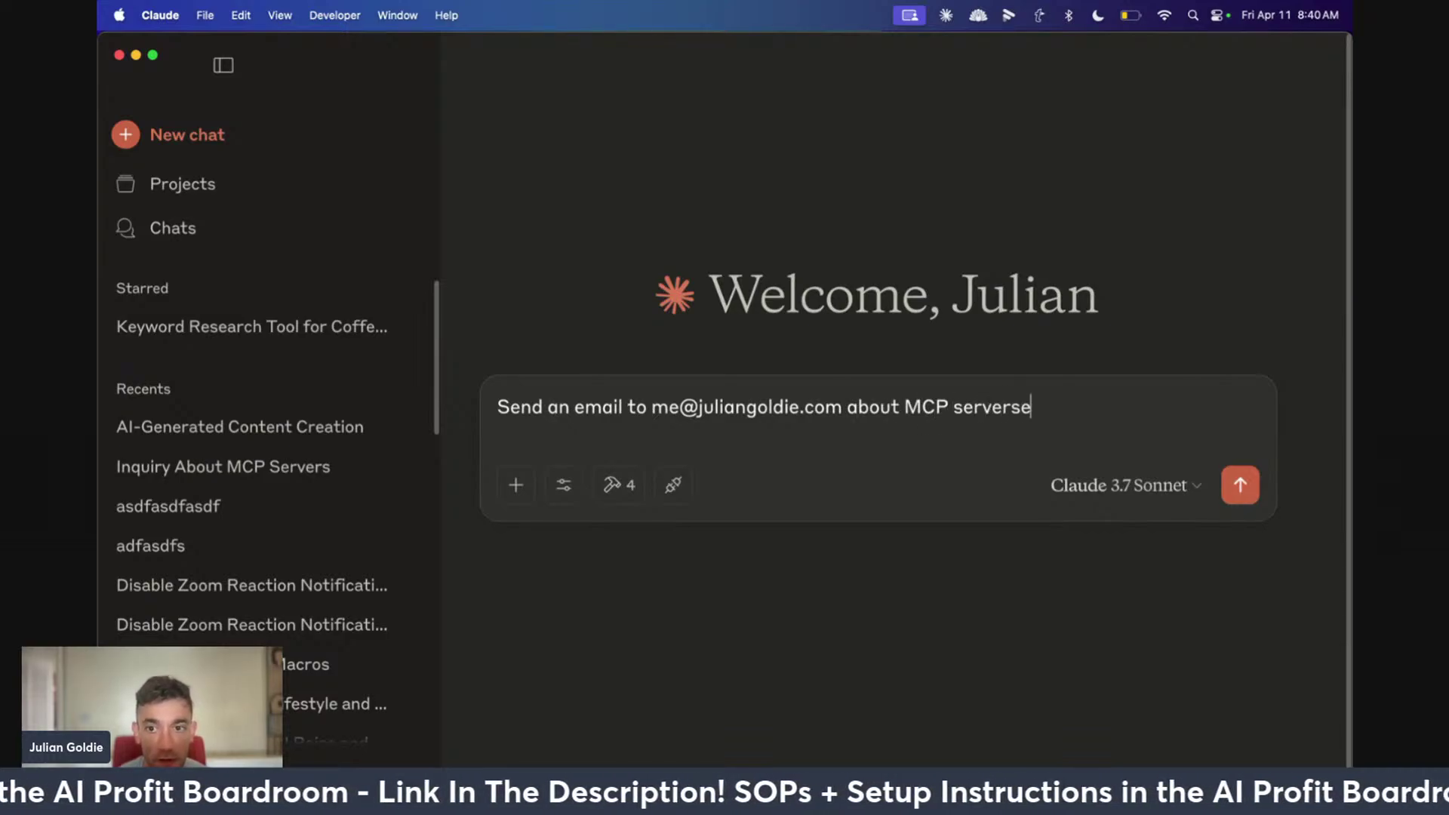
key("Return")
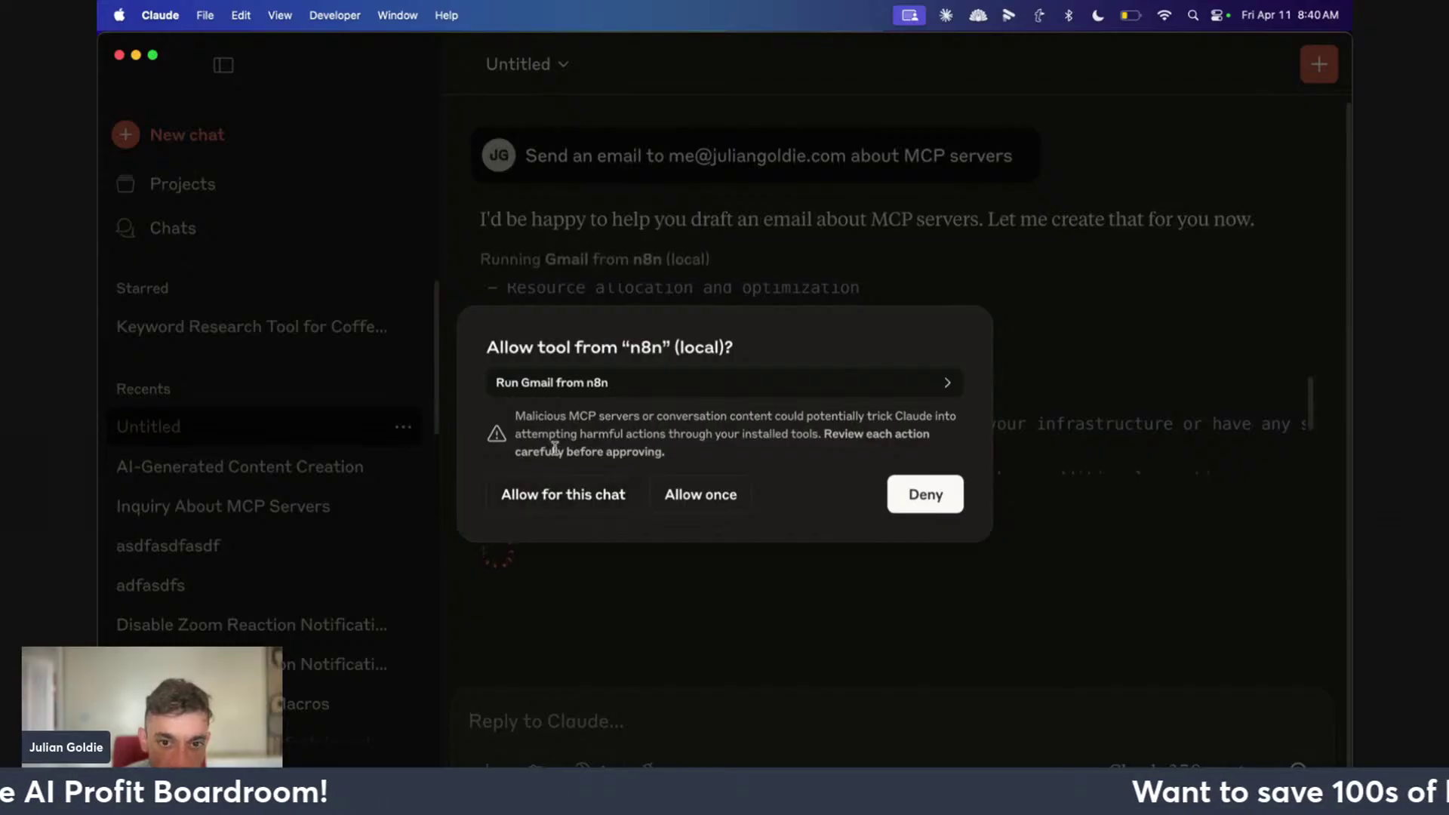
left_click(567, 502)
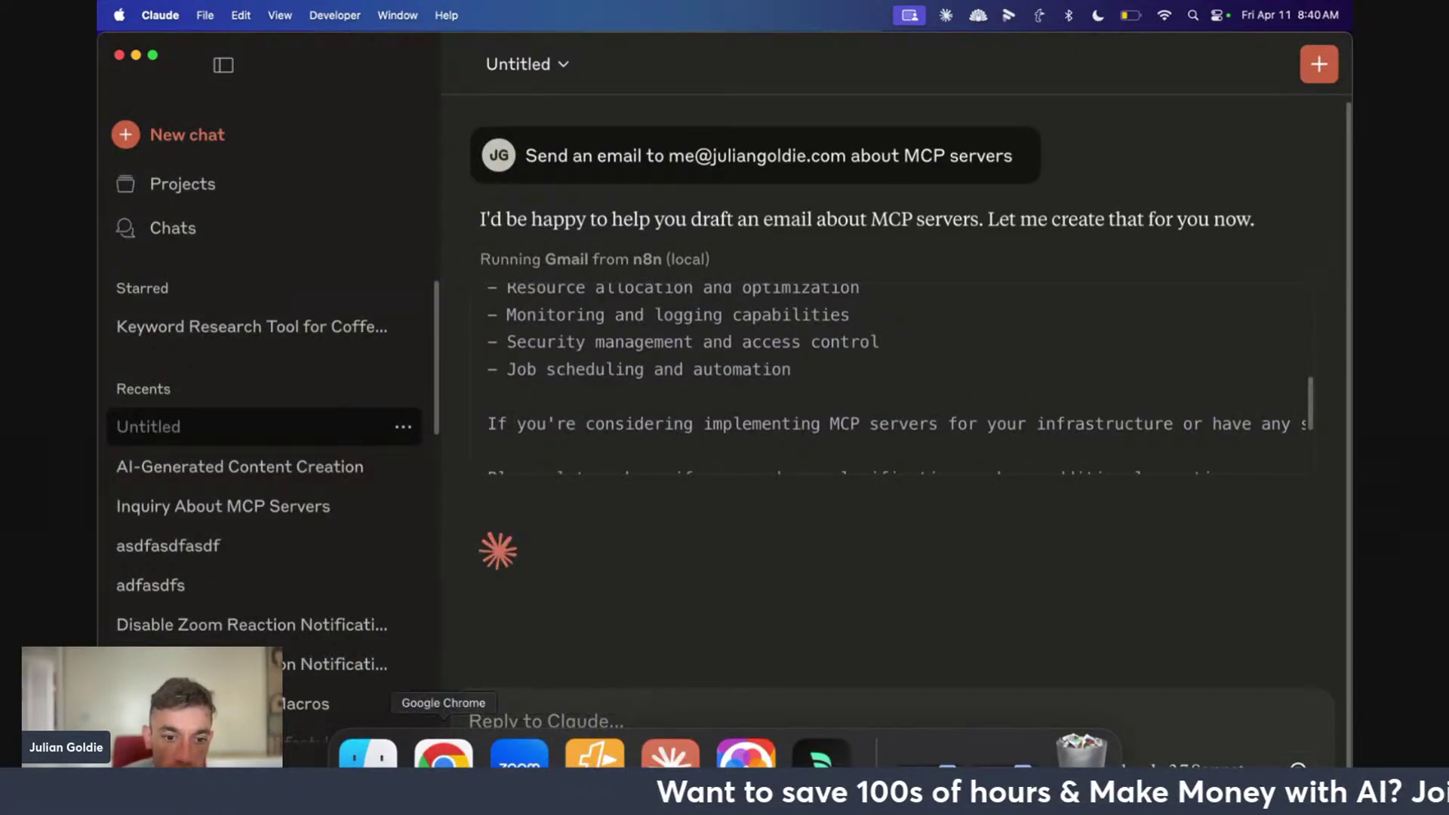
In Gmail's sent mail, open the newest email 'Information Regarding MCP Servers'
left_click(442, 754)
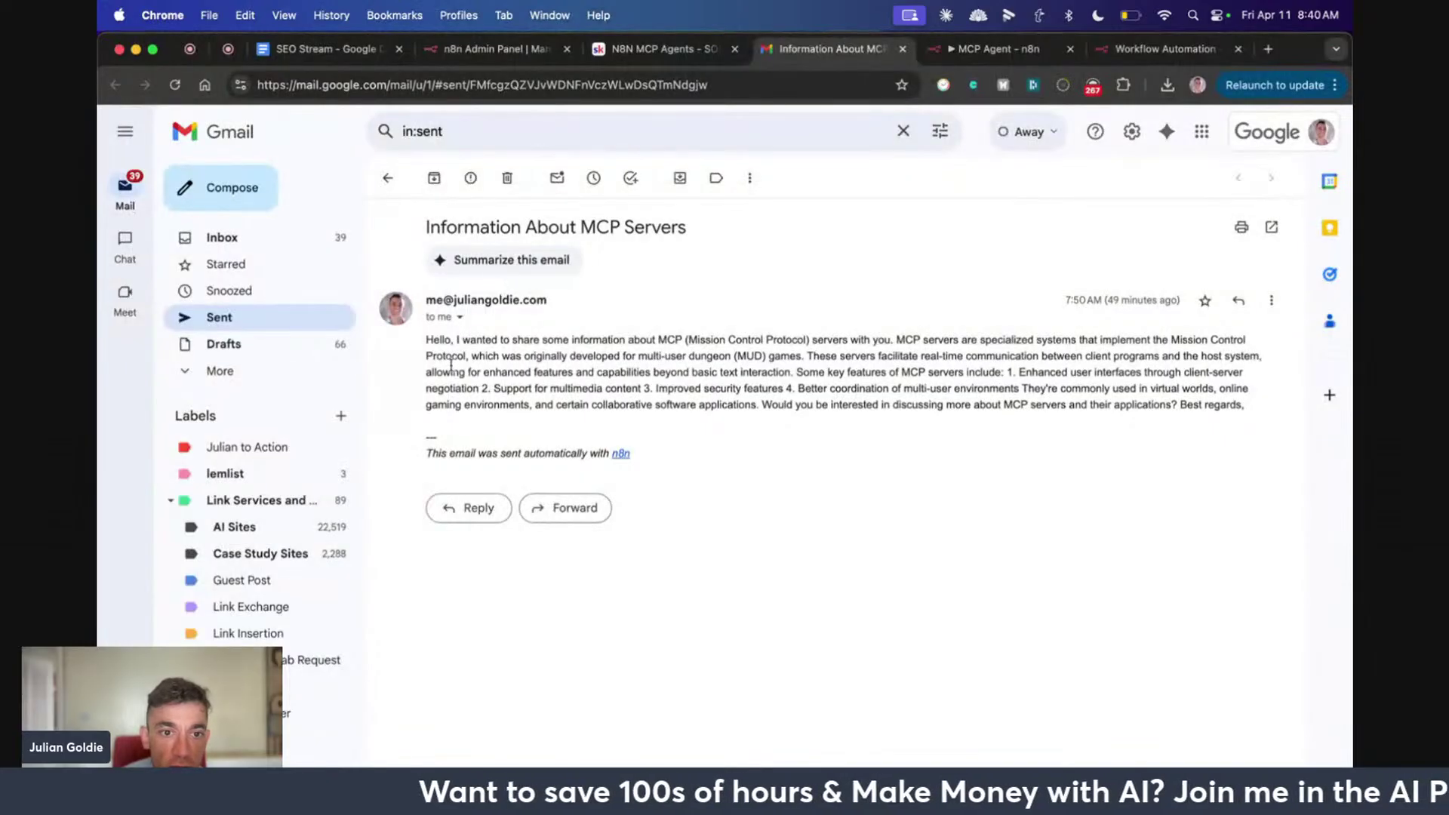
left_click_drag(428, 332, 946, 405)
left_click(923, 397)
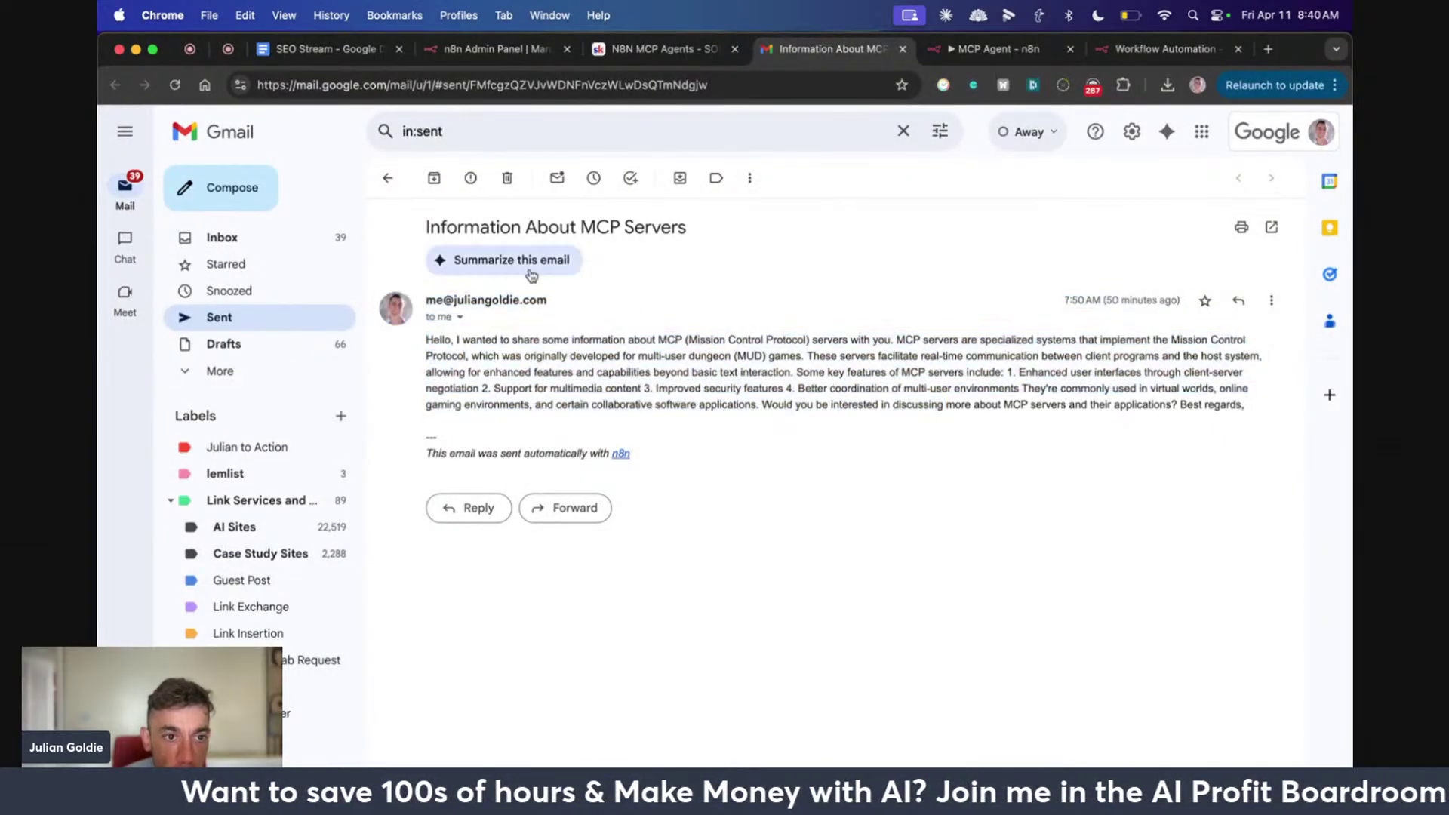
left_click(284, 322)
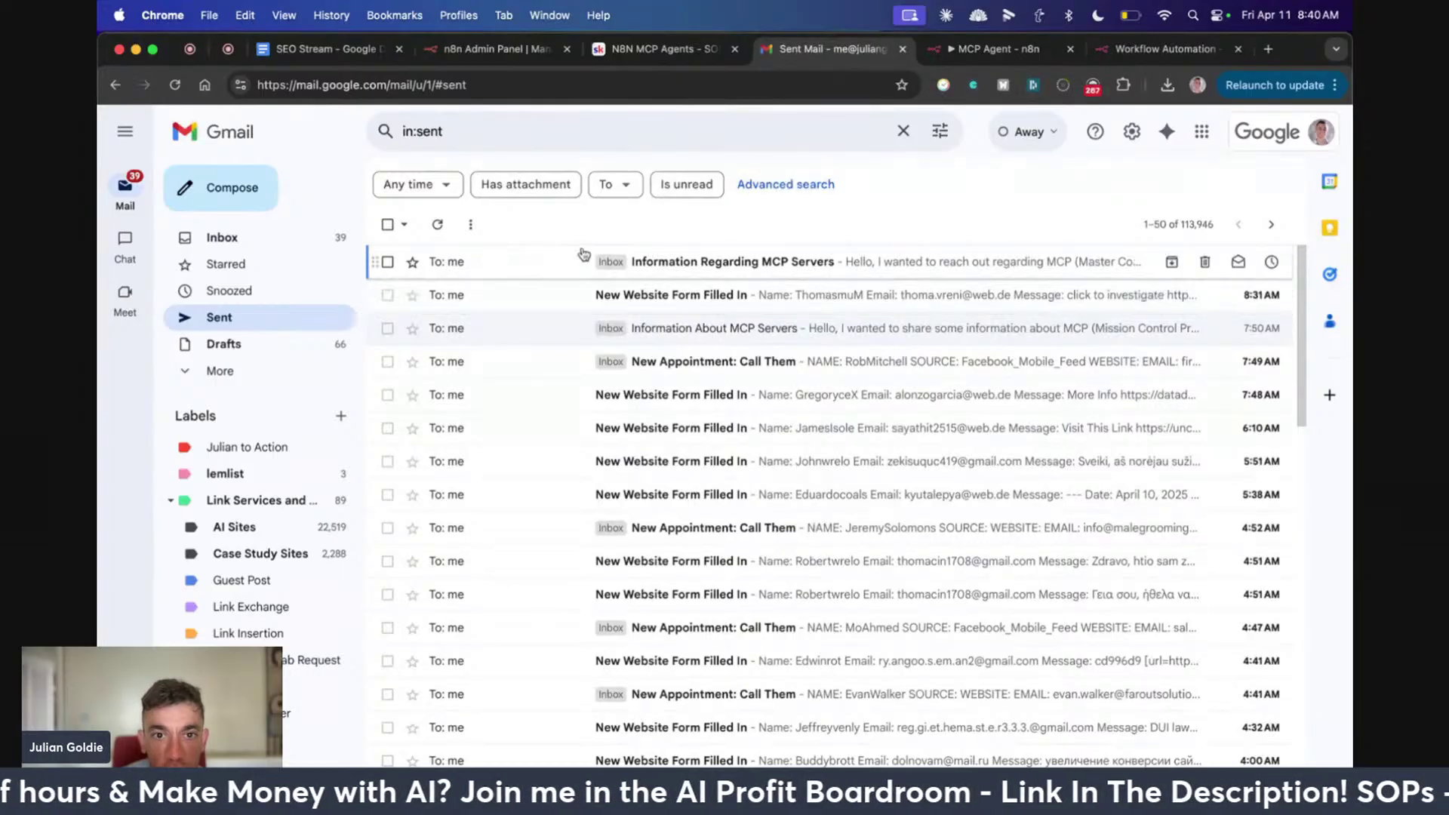
left_click(936, 261)
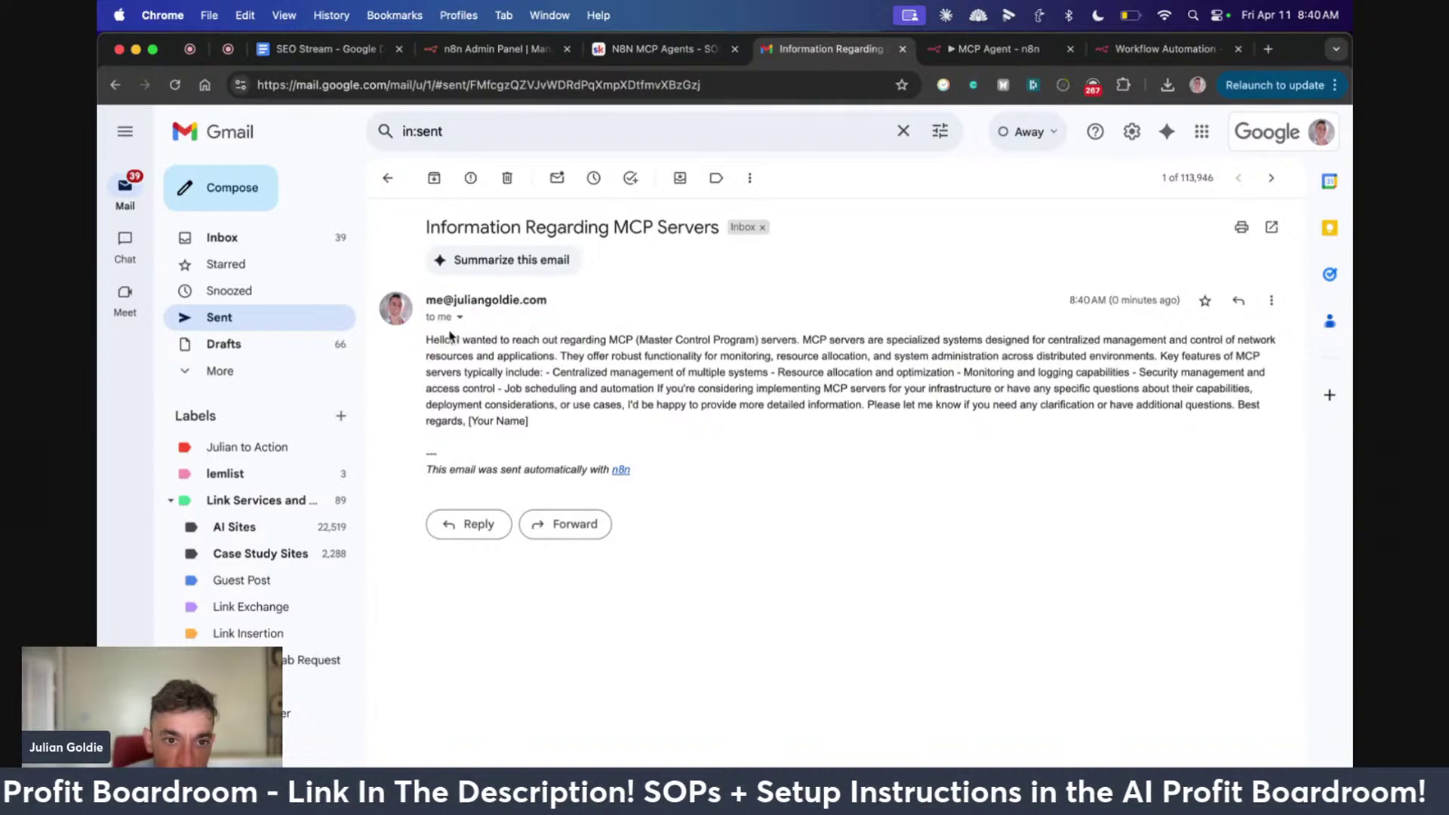
Review the email's opening body text and its sender details
left_click_drag(427, 339, 1011, 414)
left_click(1011, 414)
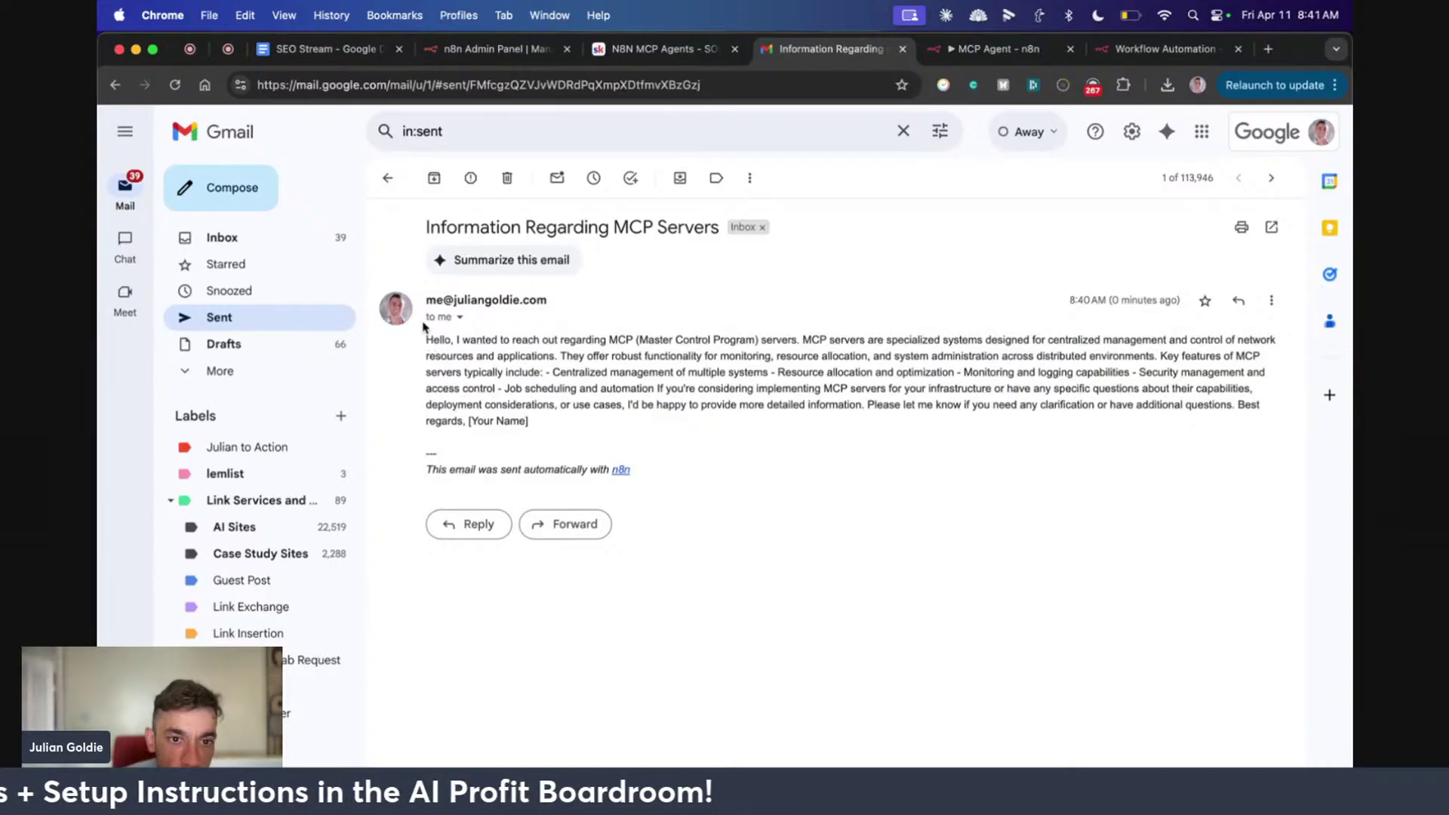
triple_click(438, 299)
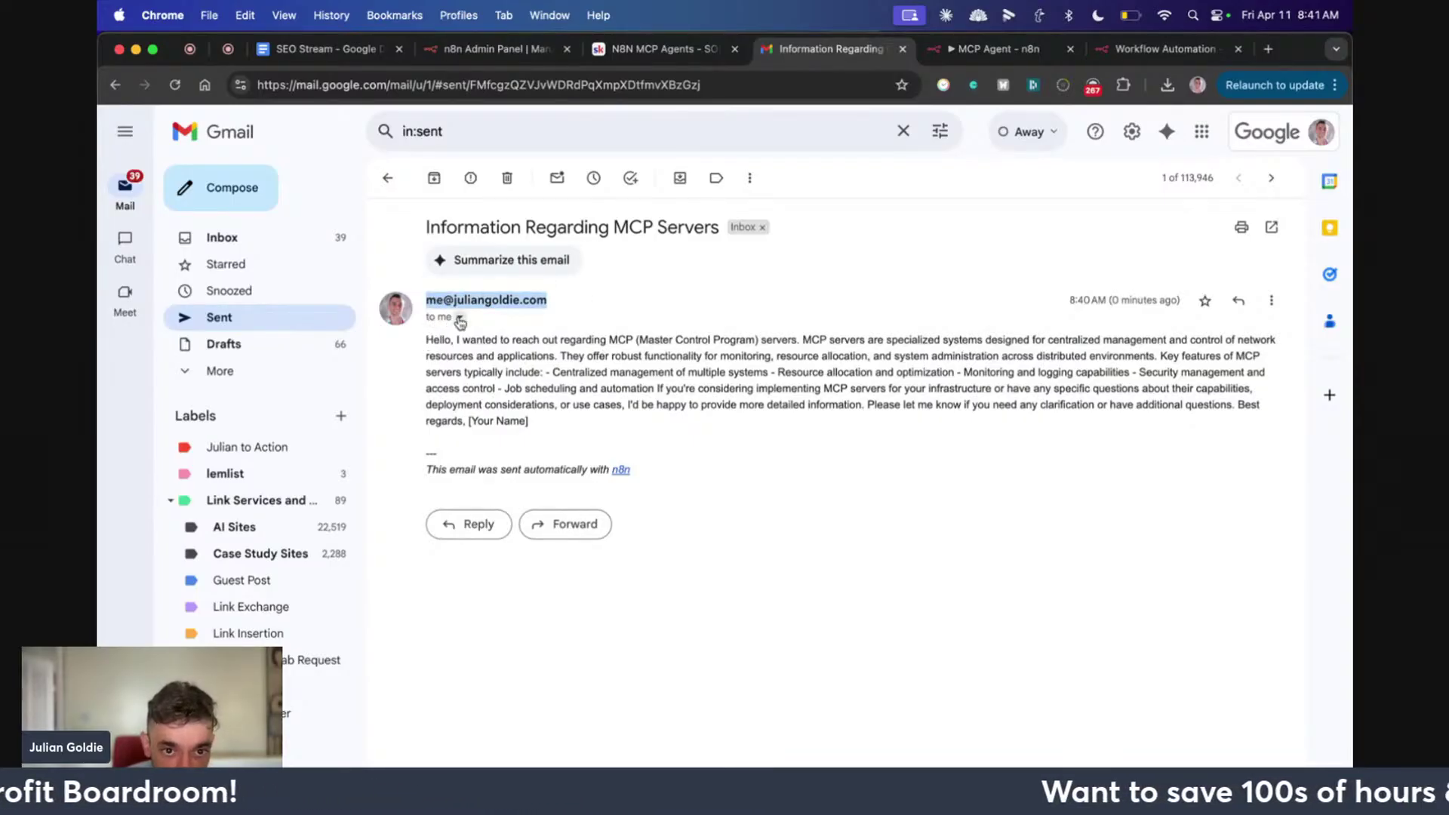
left_click(459, 317)
left_click(459, 316)
left_click(425, 339)
left_click_drag(425, 339, 478, 371)
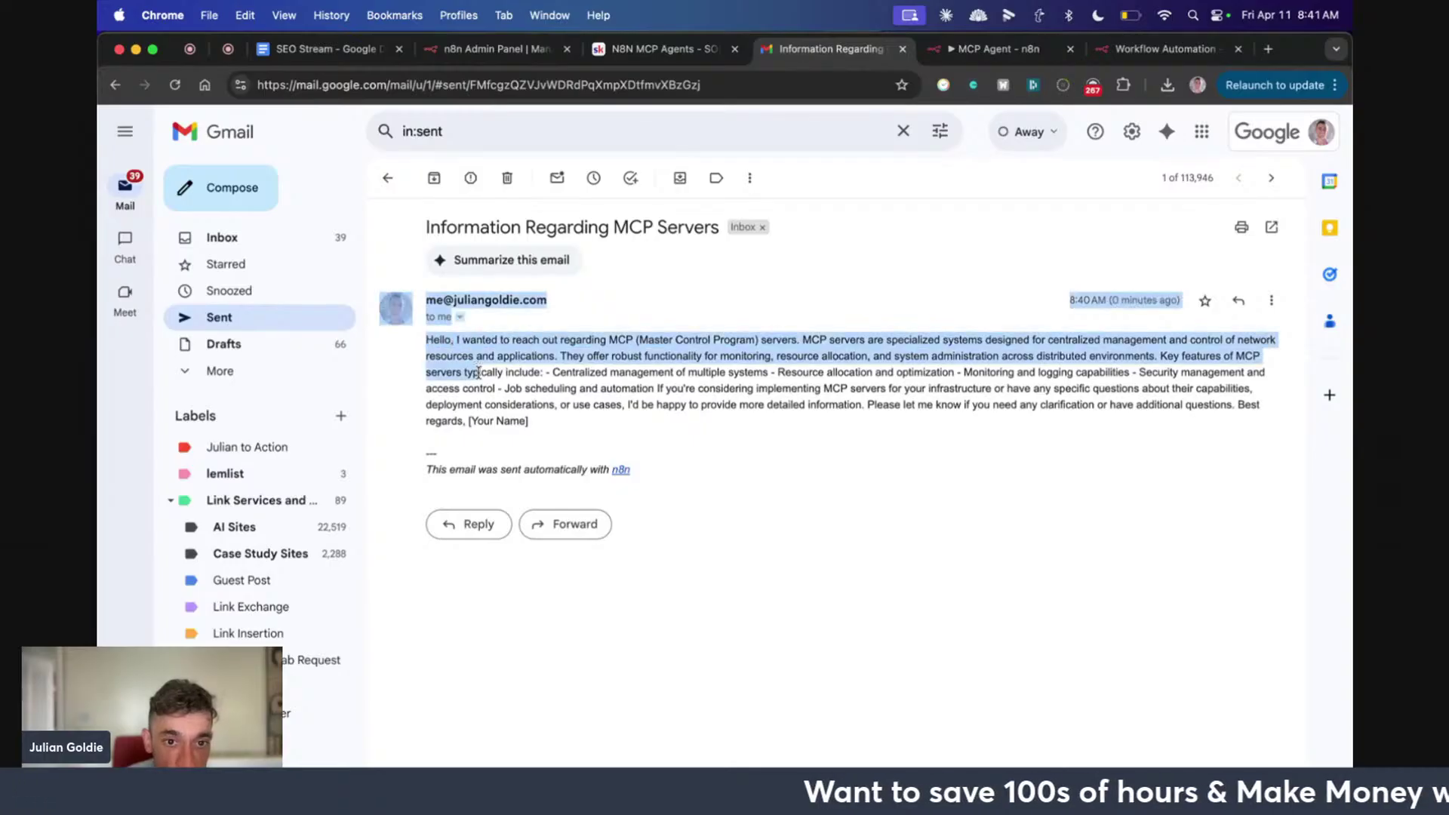
left_click(483, 367)
left_click(981, 48)
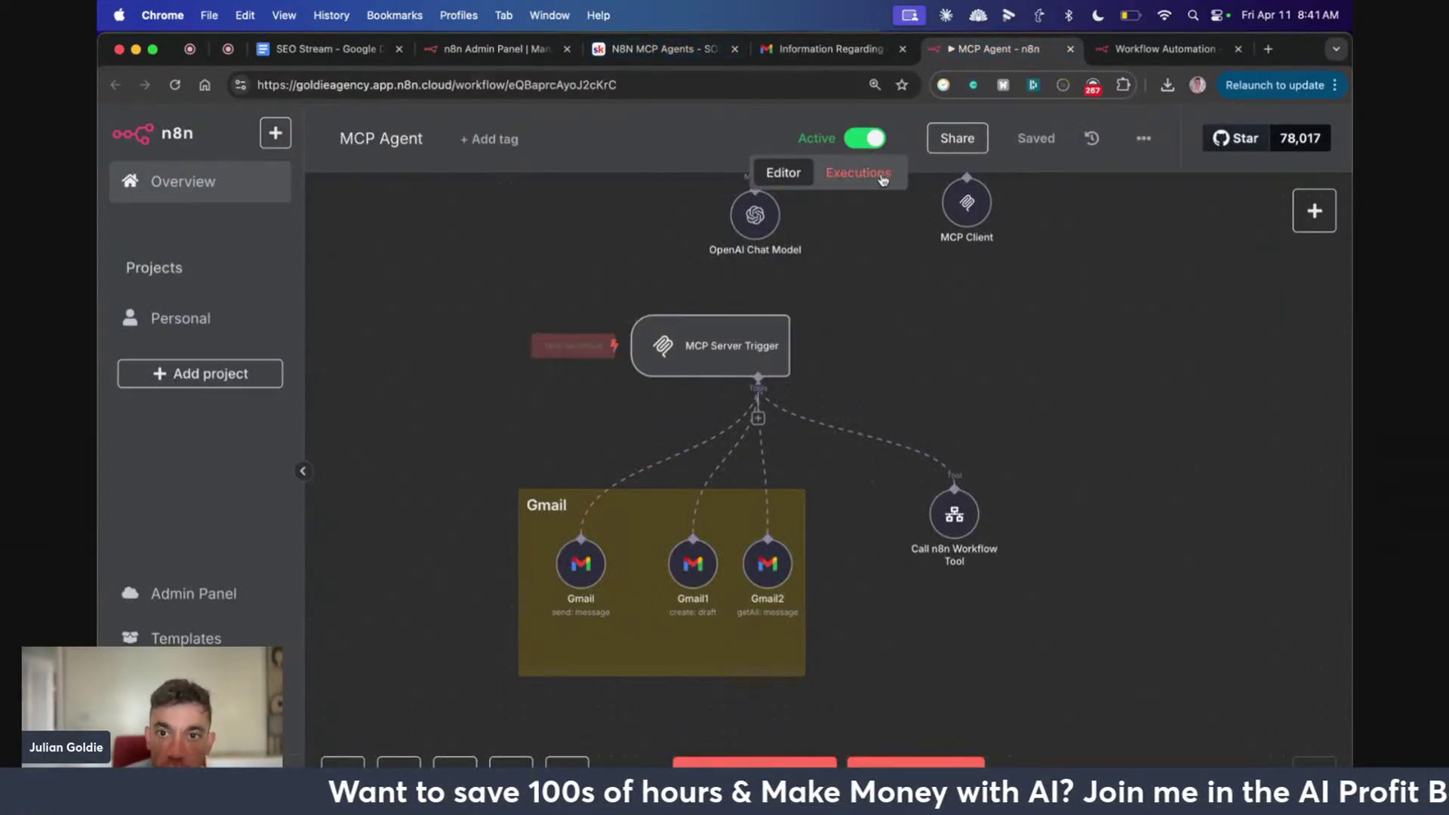
scroll(834, 302, "up", 5)
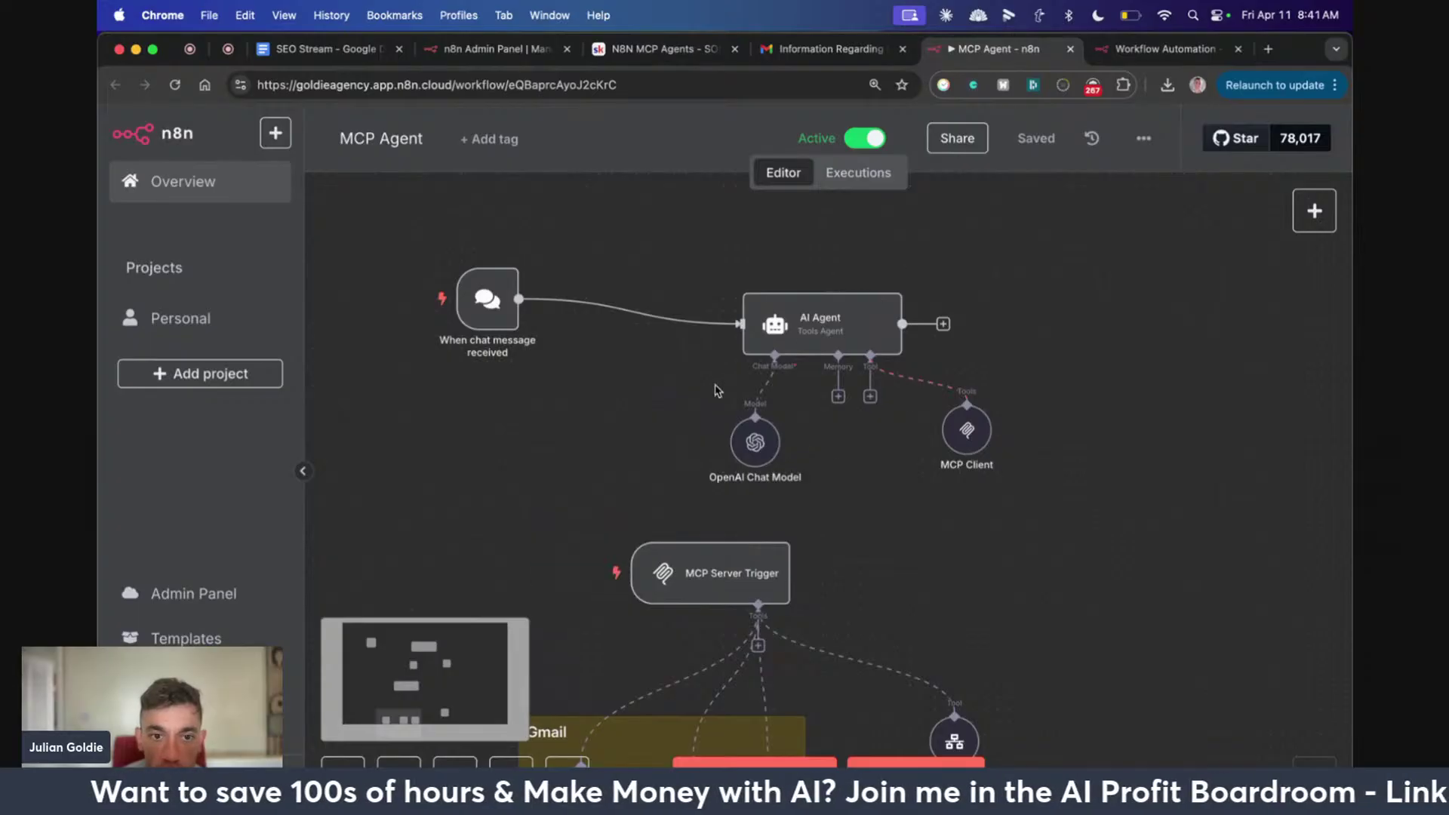
scroll(877, 302, "down", 5)
left_click(614, 47)
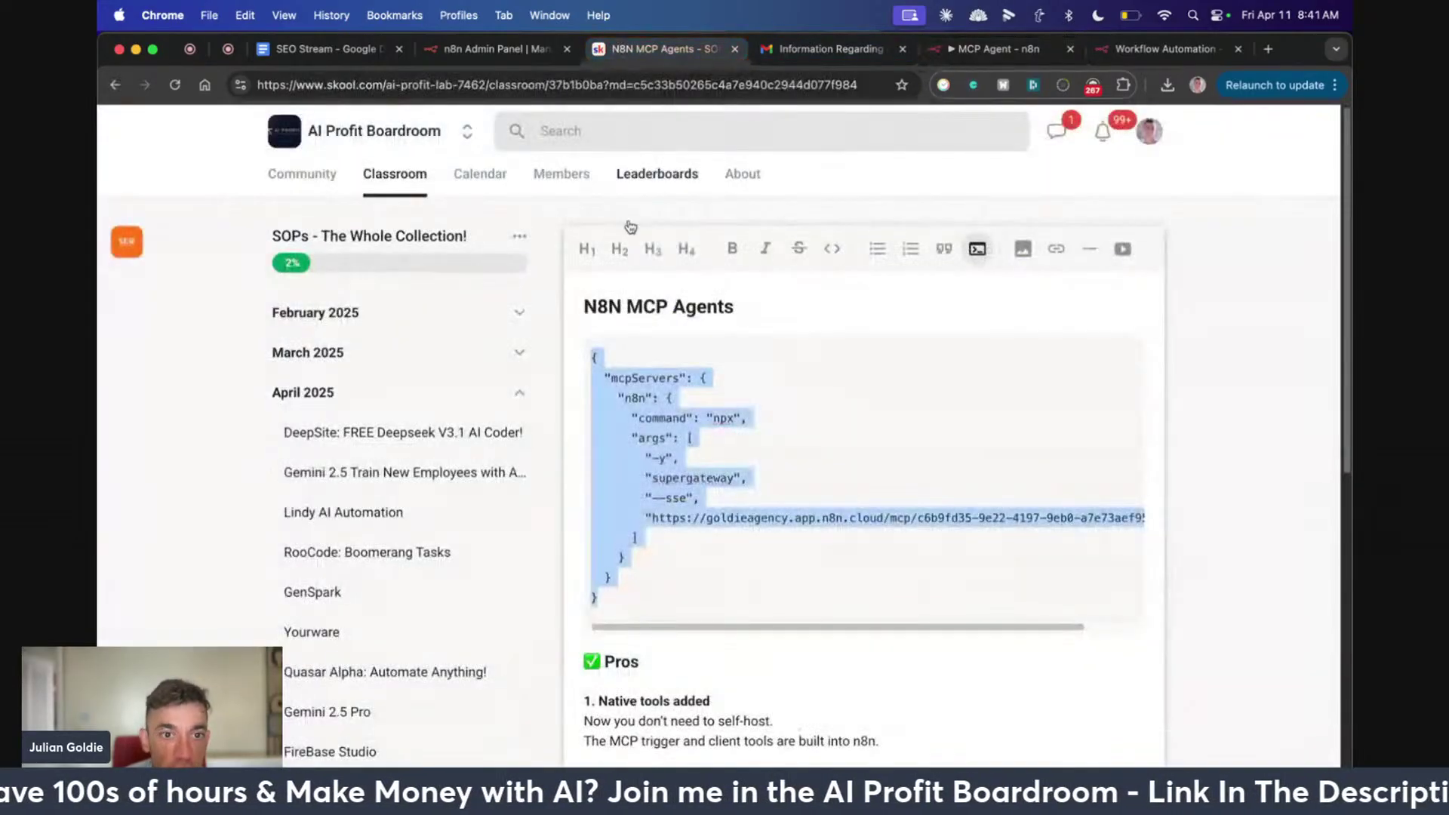
scroll(792, 473, "down", 10)
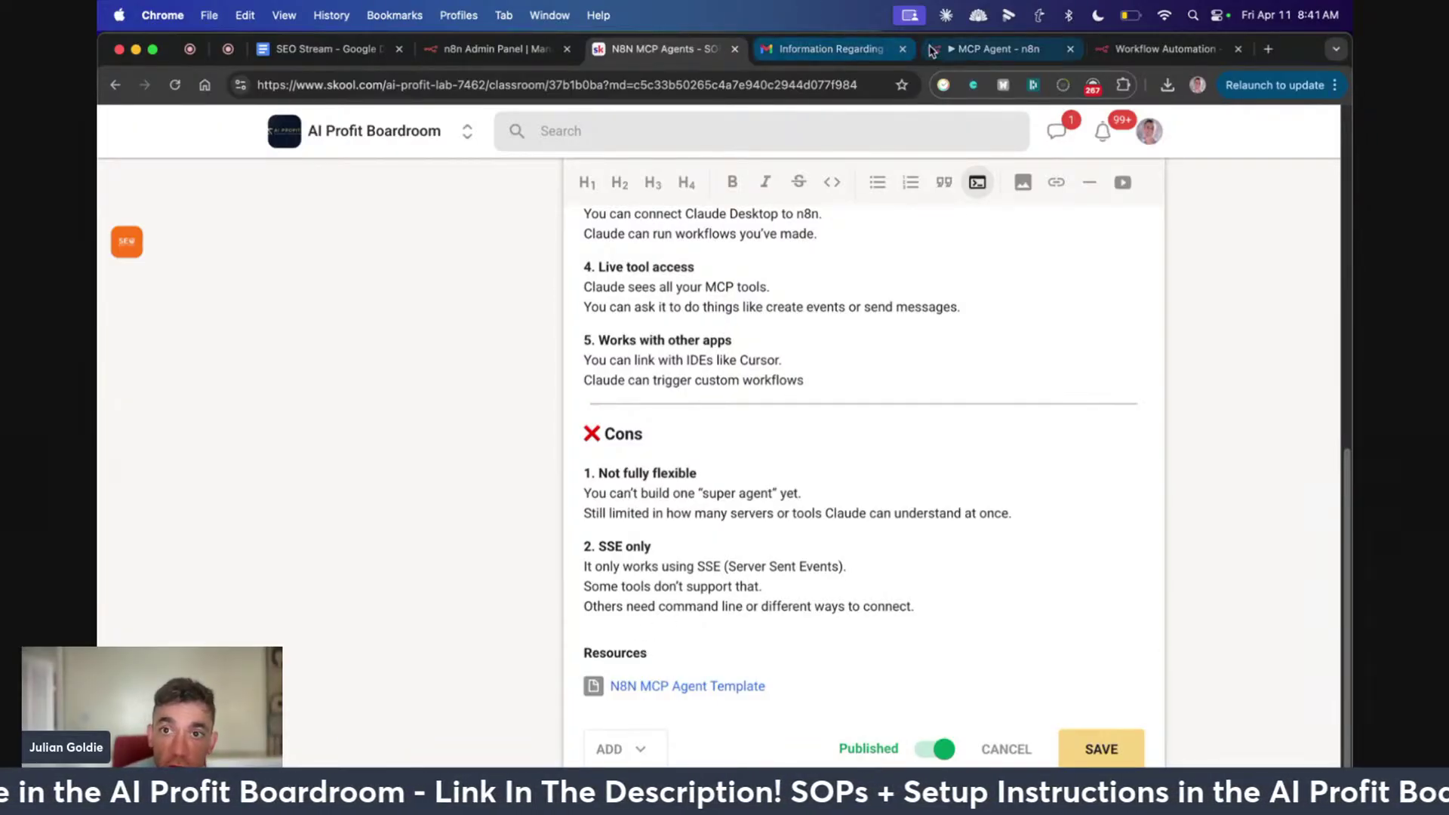
left_click(996, 48)
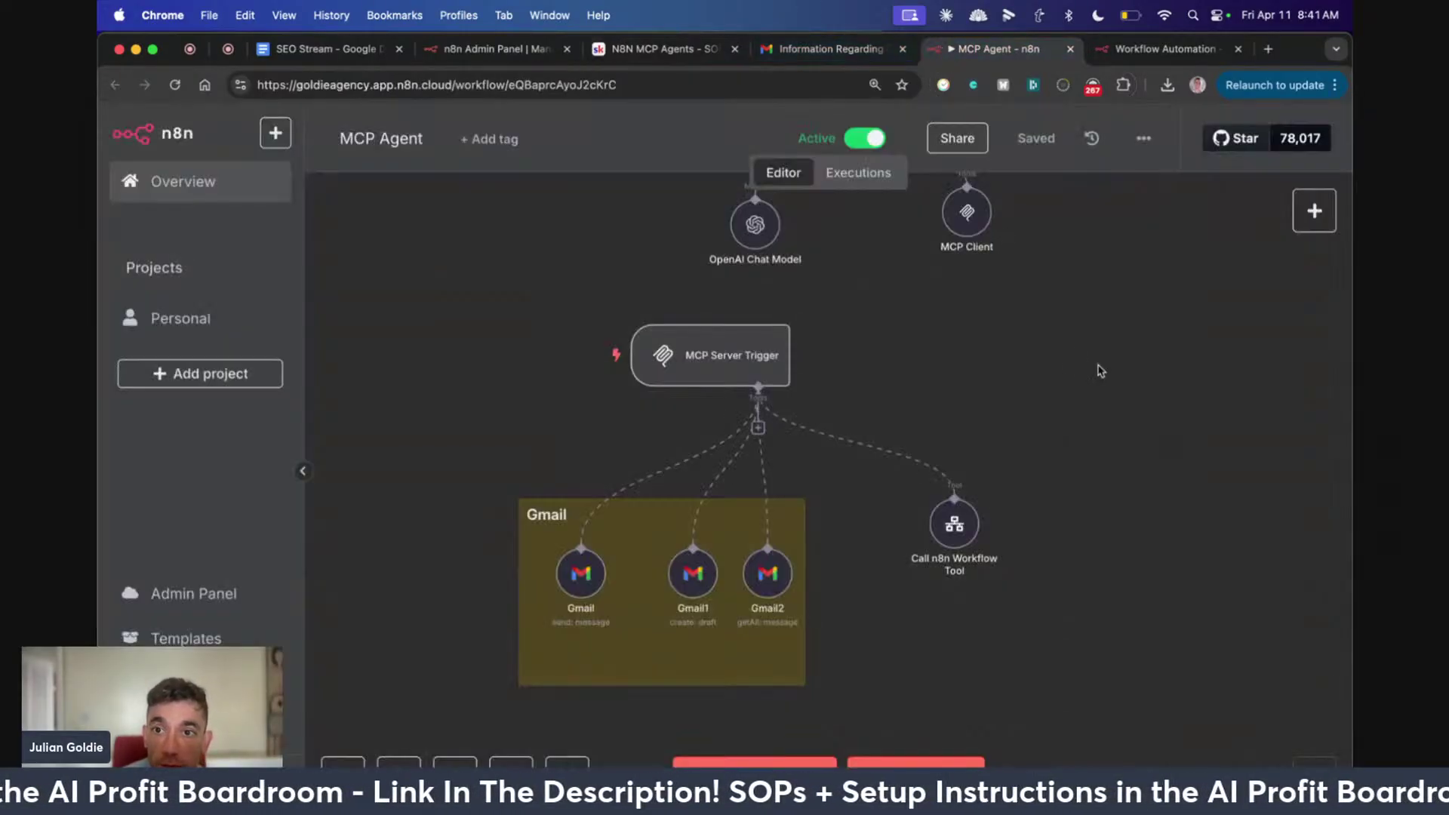
Import MCP_Agent.json onto the canvas via the workflow's Import from File option
left_click(1144, 138)
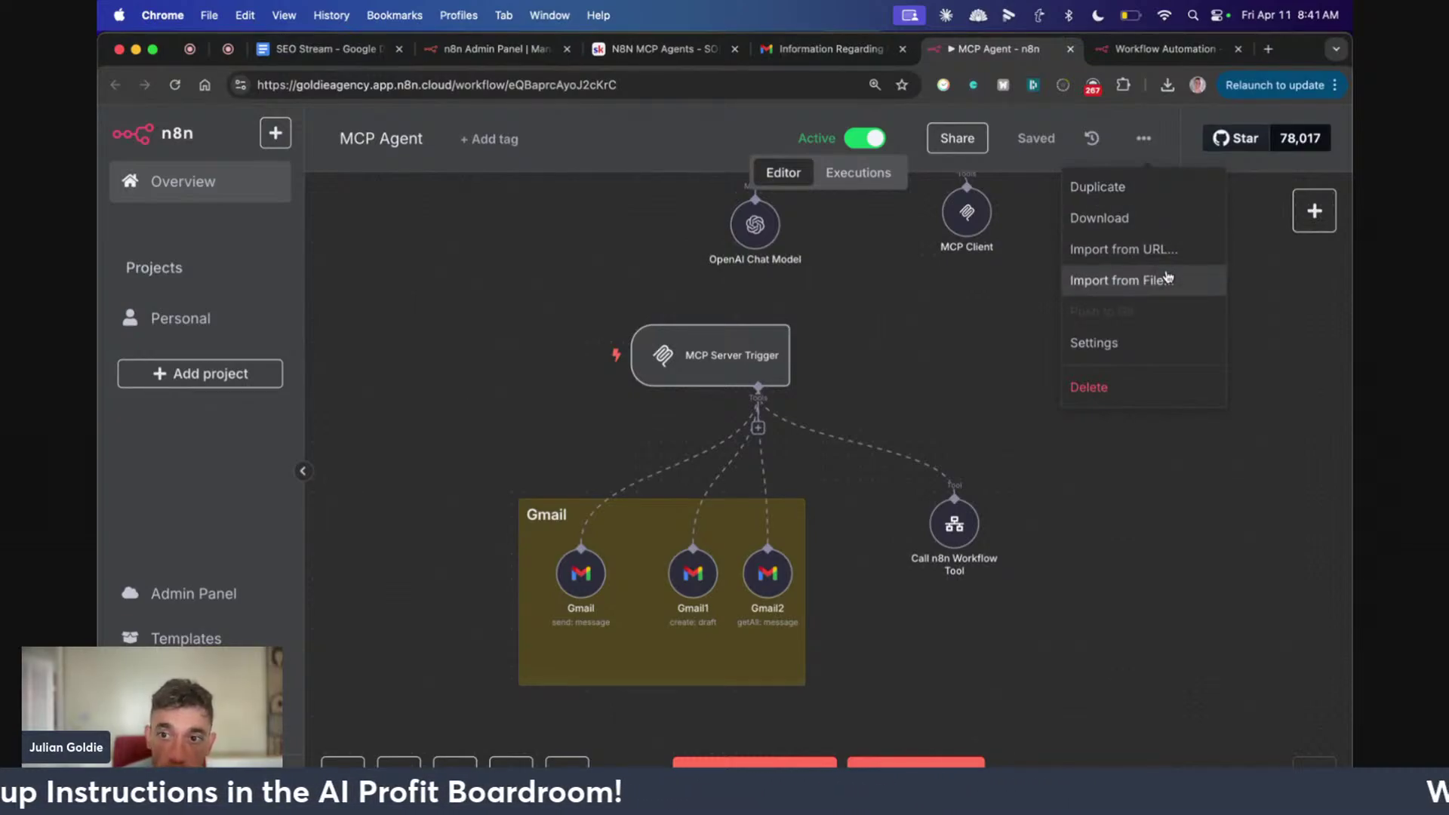
left_click(1168, 278)
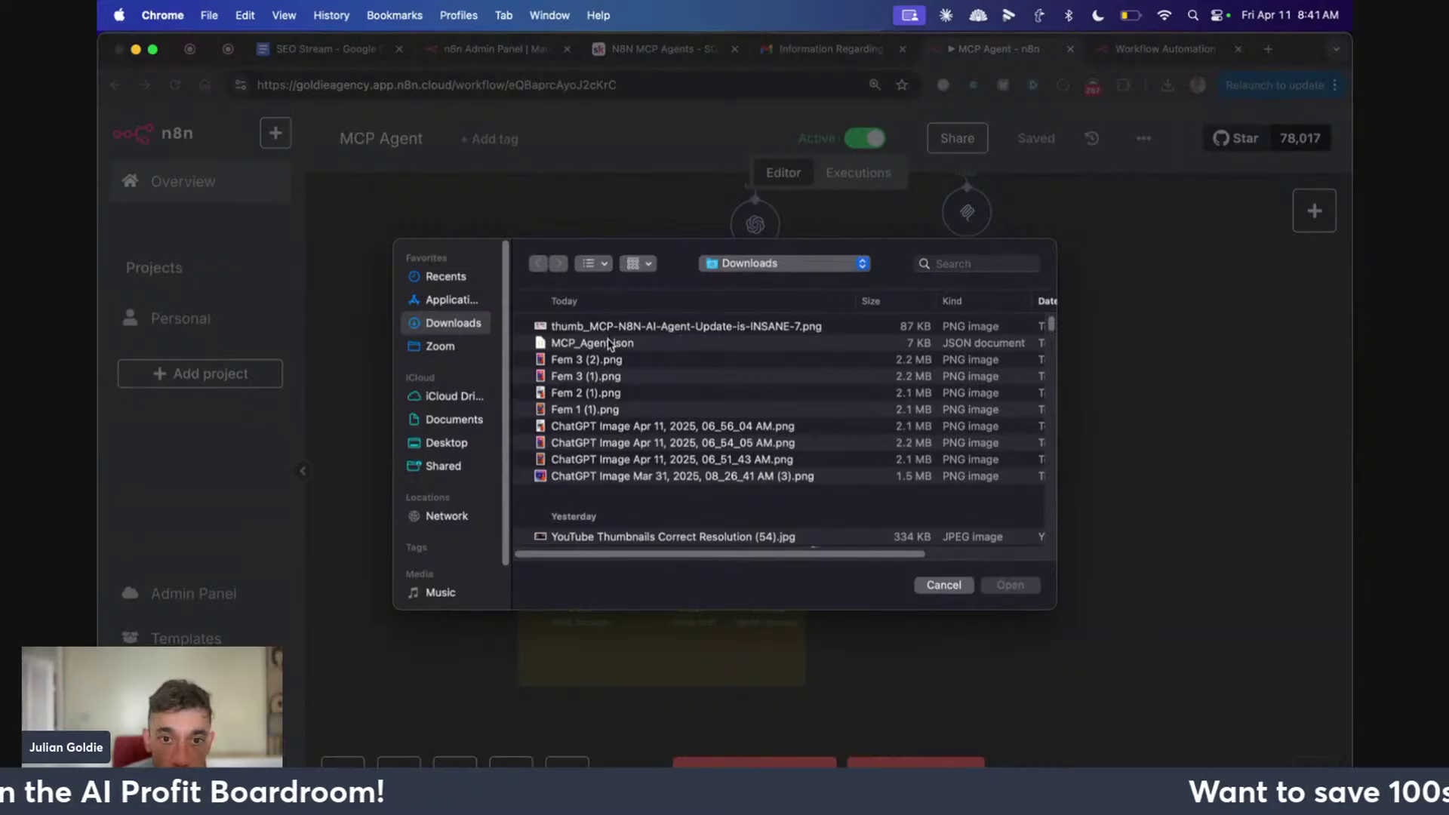
double_click(610, 344)
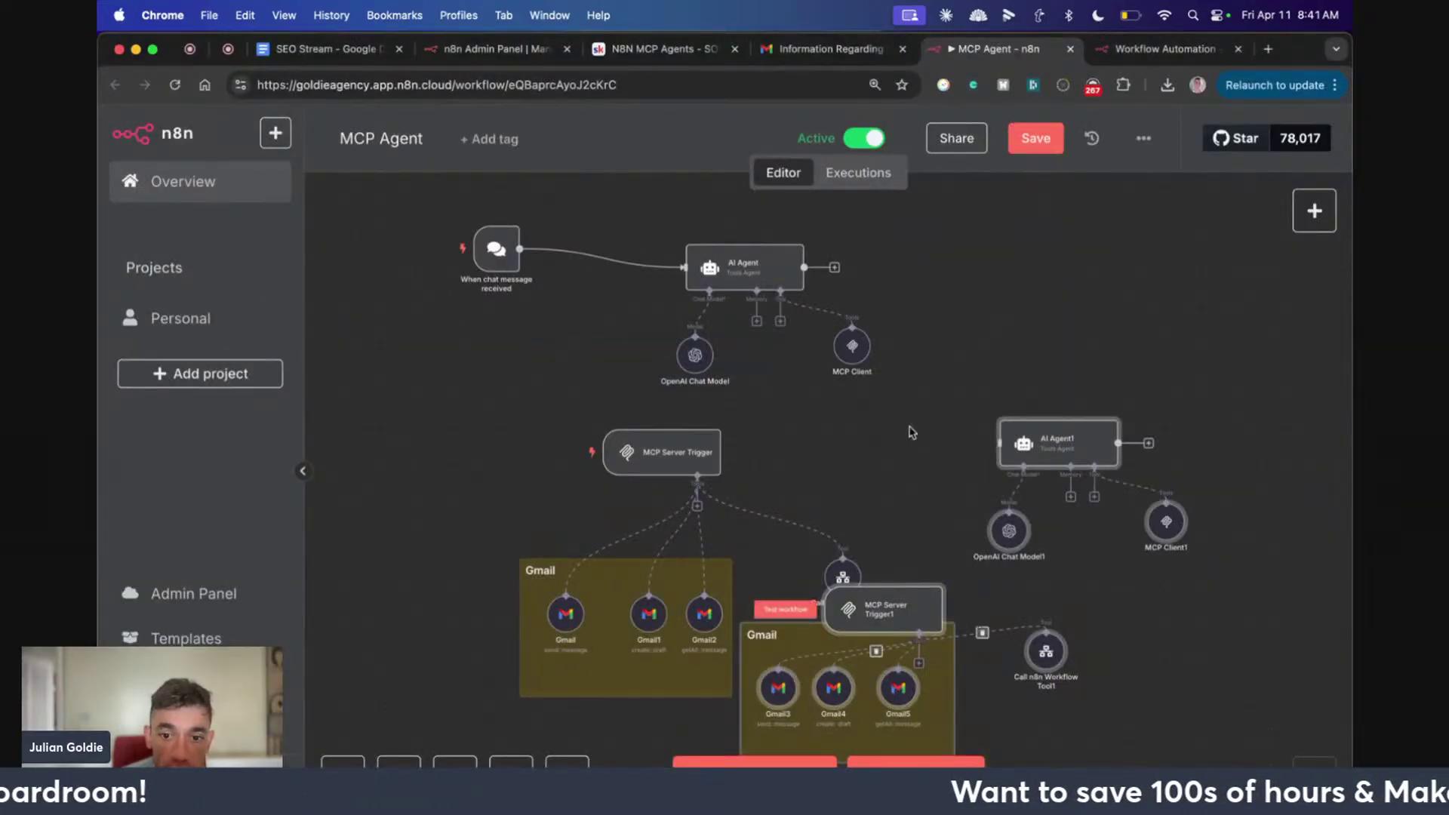
Remove the imported duplicate nodes, nudge Gmail1 into place and save the workflow
scroll(916, 453, "down", 3)
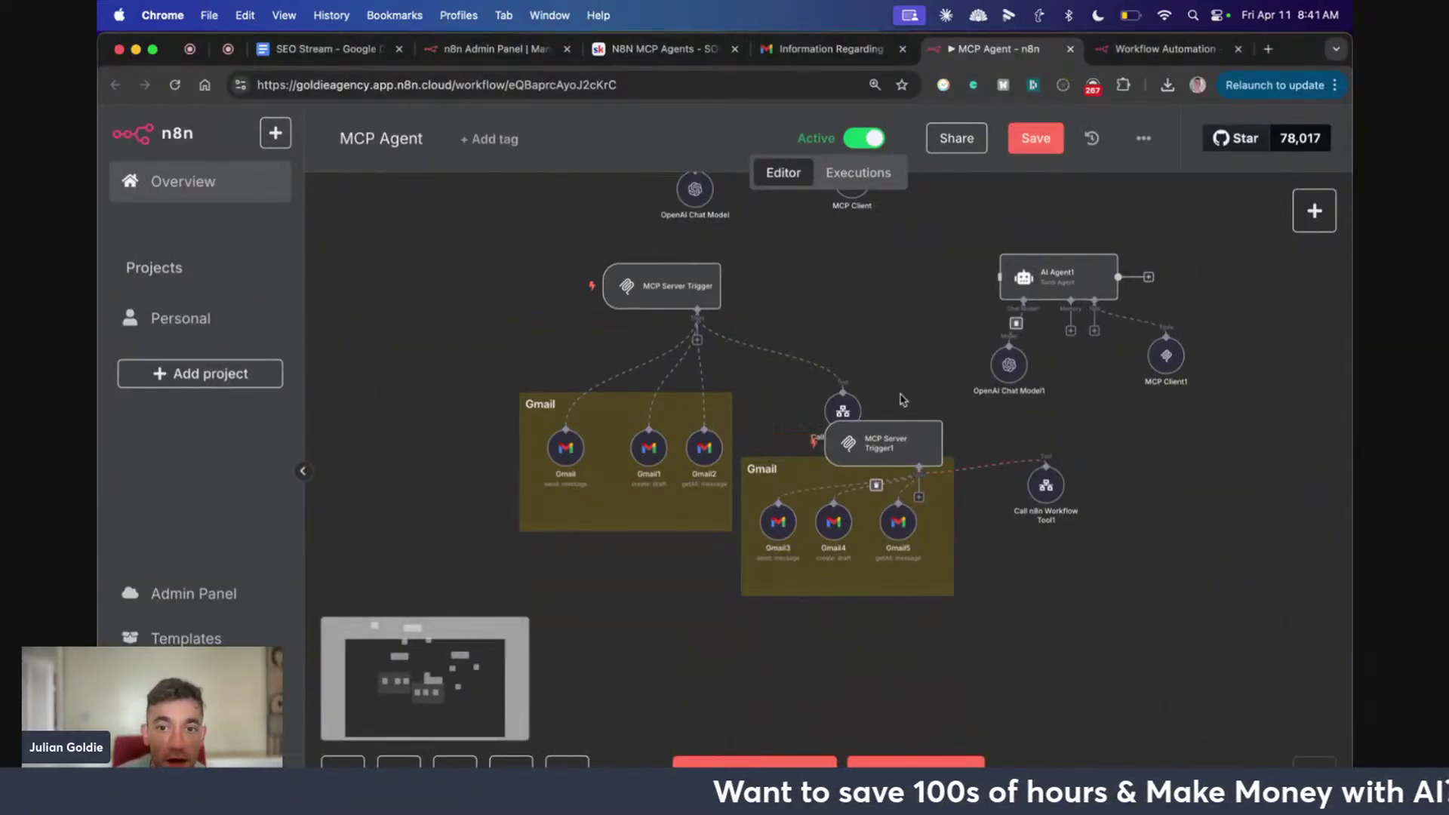
key("super+z")
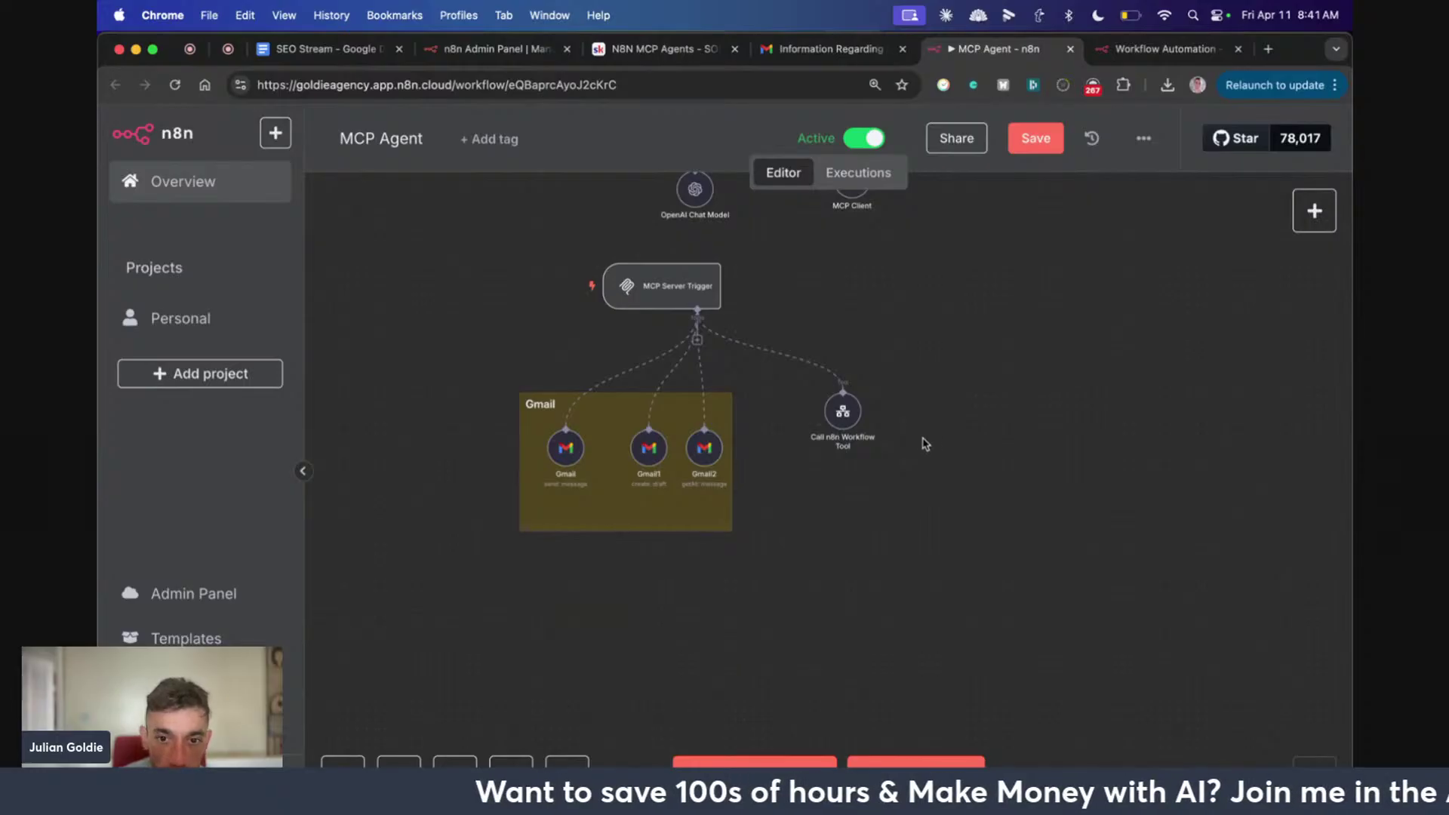
left_click_drag(649, 448, 690, 453)
key("super+s")
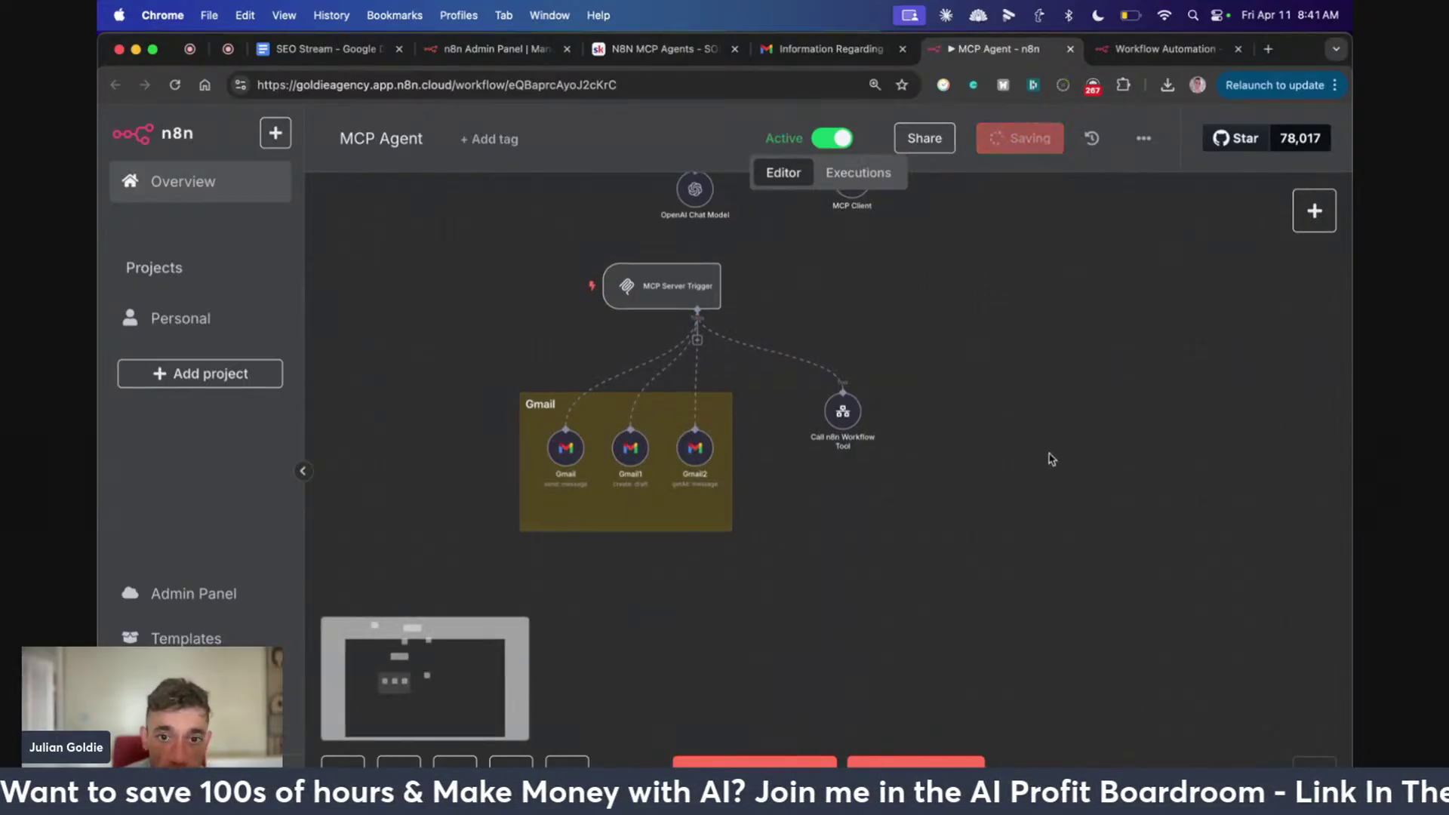
scroll(1049, 455, "up", 5)
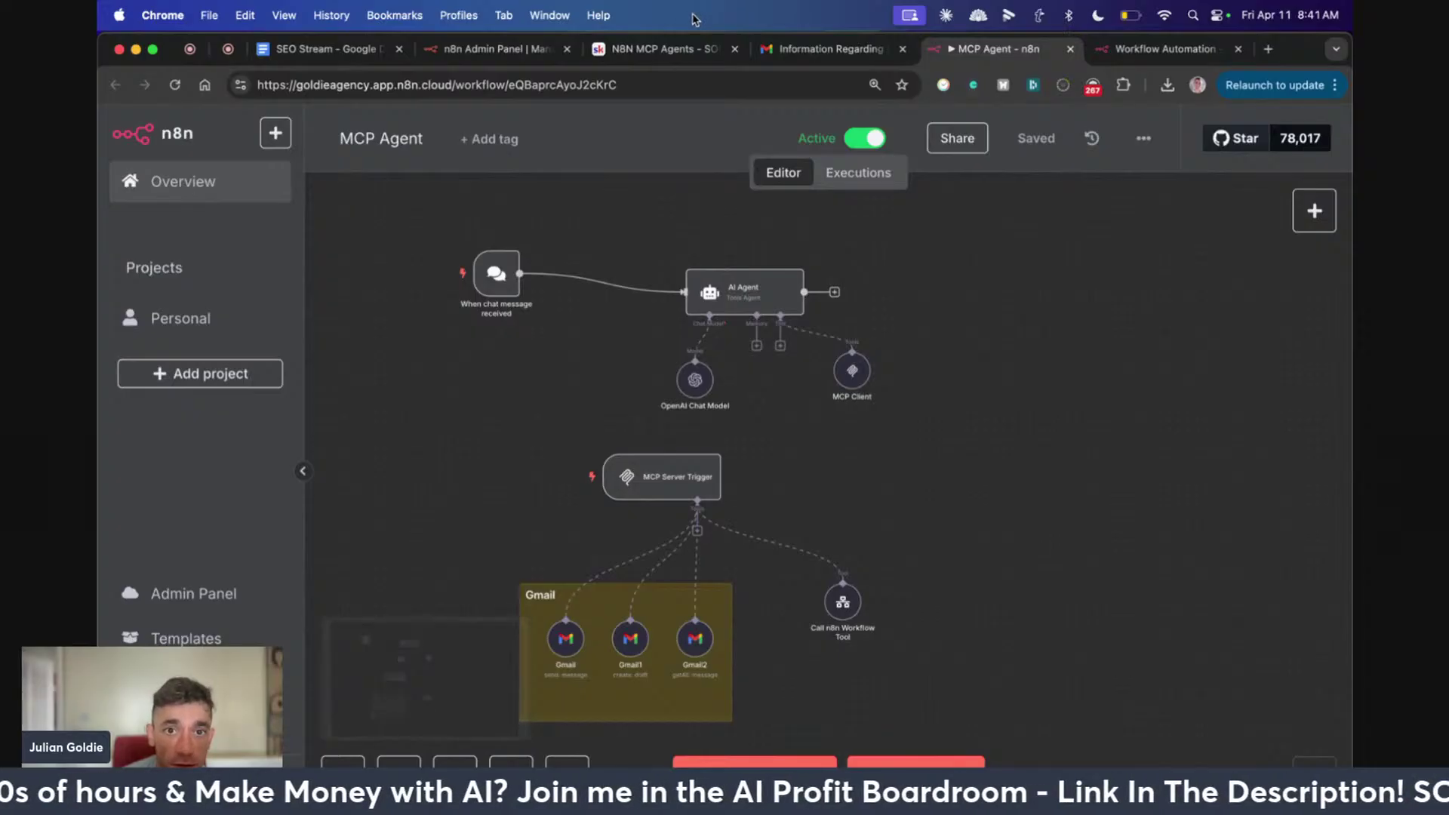
left_click(650, 50)
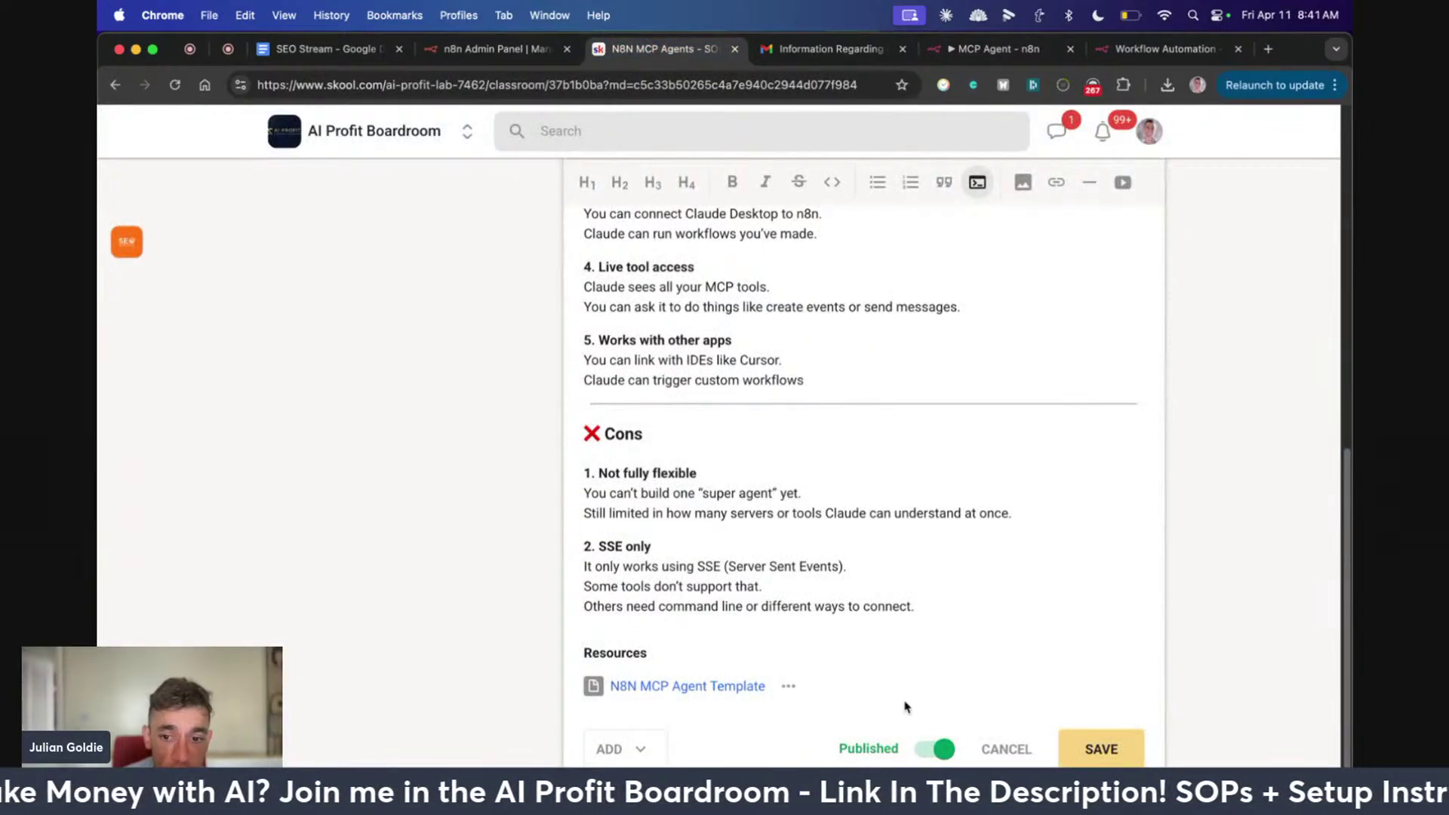
Save the SOP lesson and review its JSON config block at a larger zoom
left_click(1094, 737)
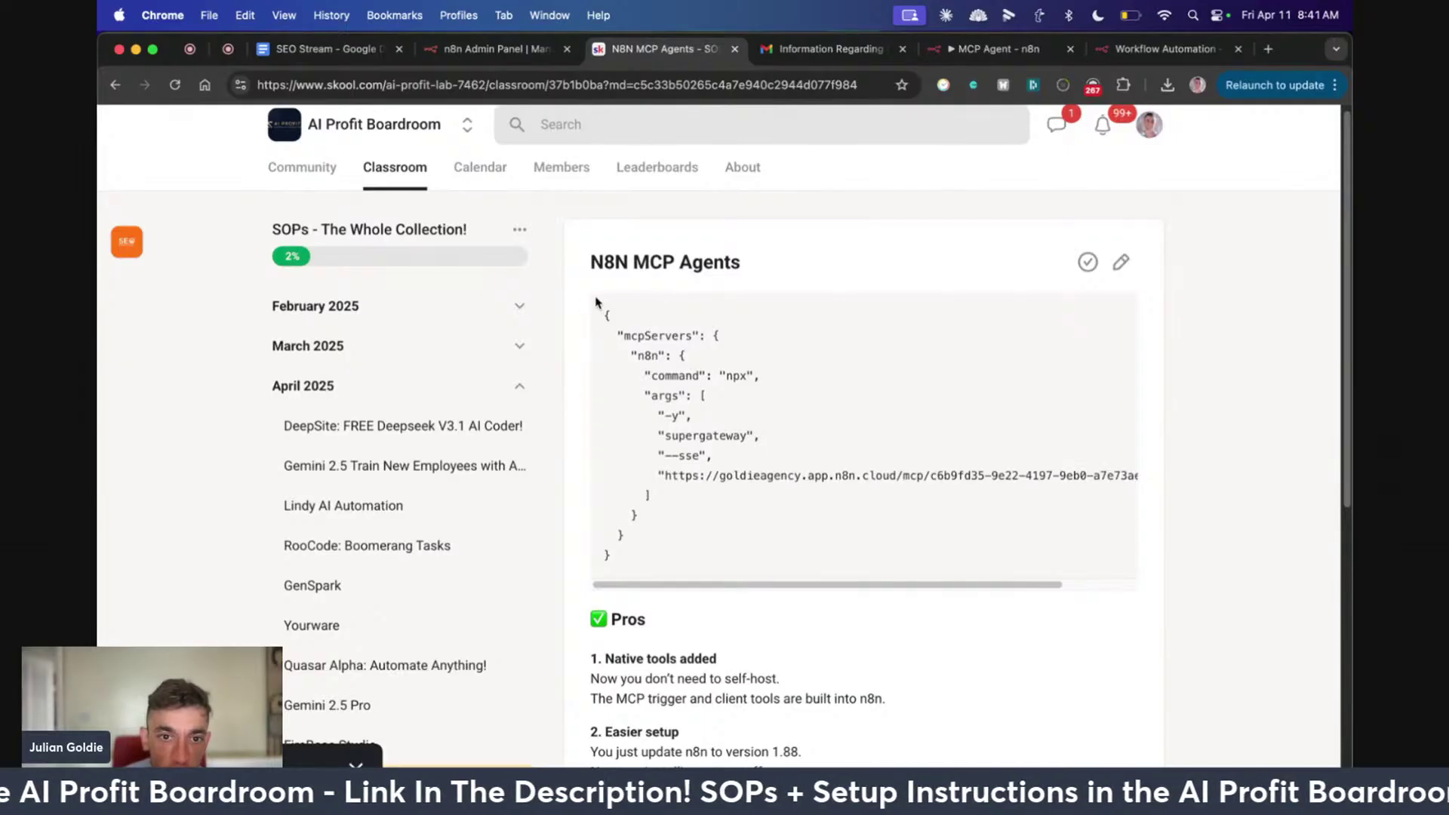
left_click_drag(595, 302, 837, 553)
left_click(714, 480)
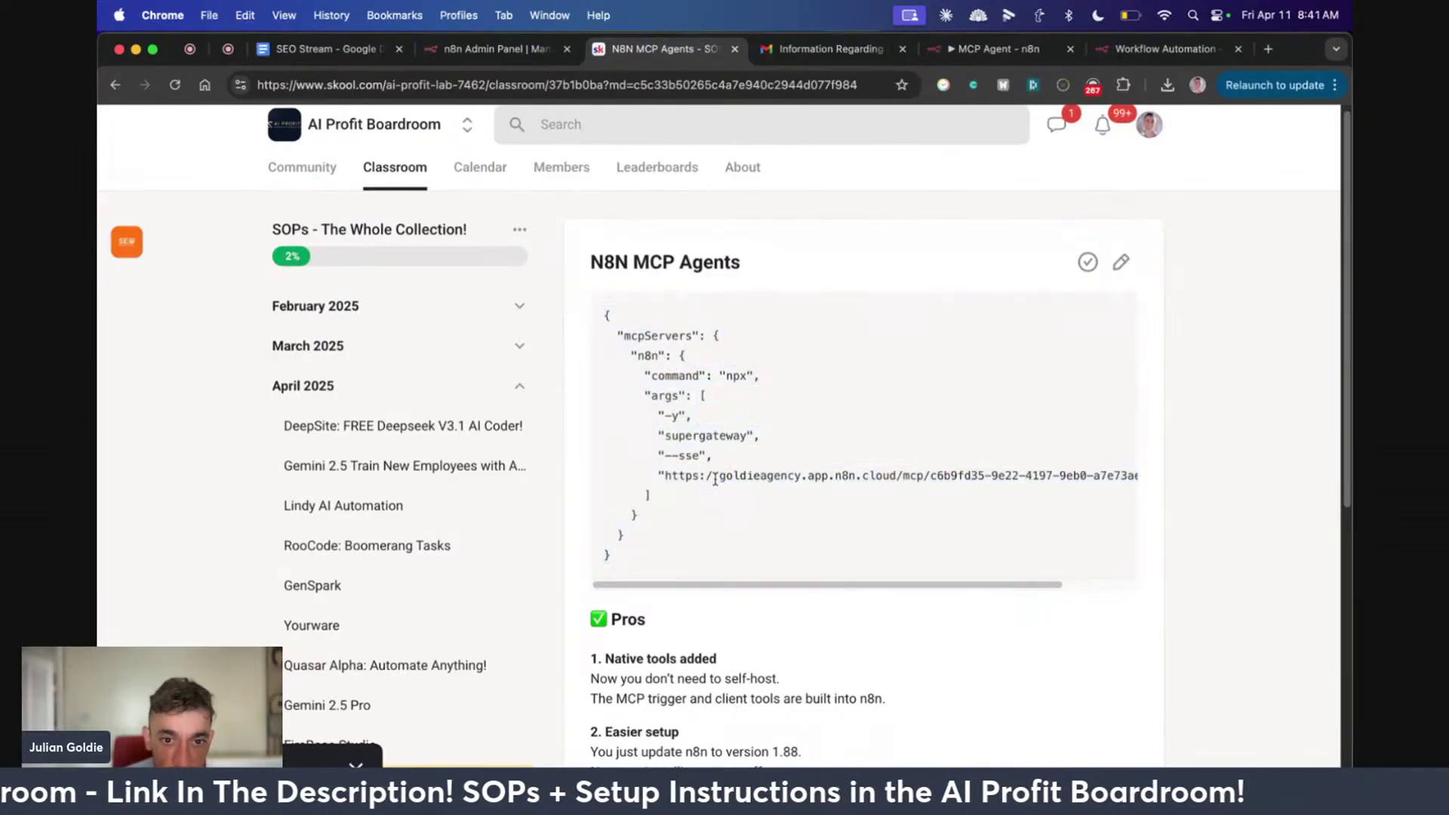
left_click_drag(603, 310, 848, 570)
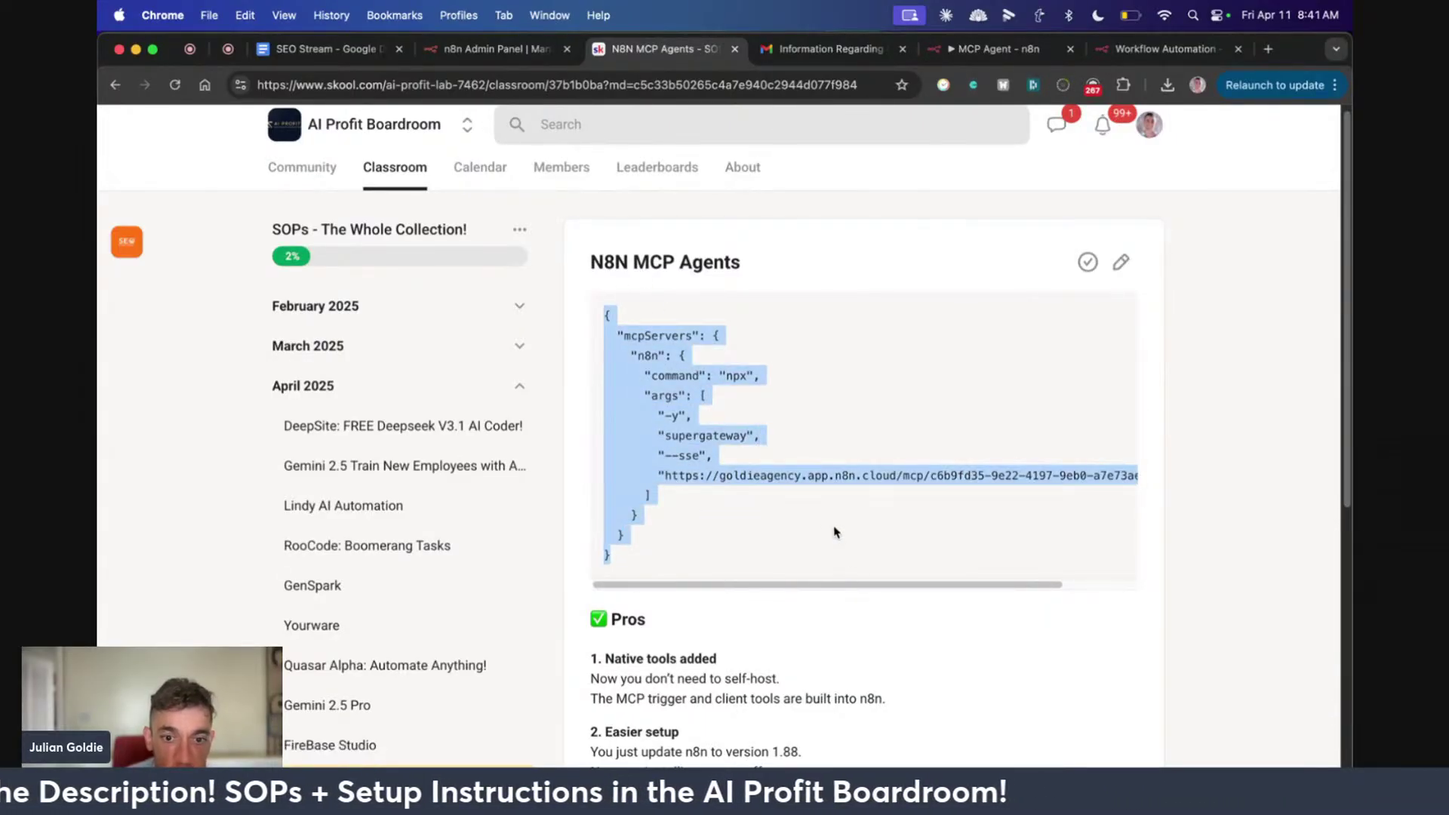
scroll(773, 413, "down", 5)
key("super+equal")
key("super+equal")
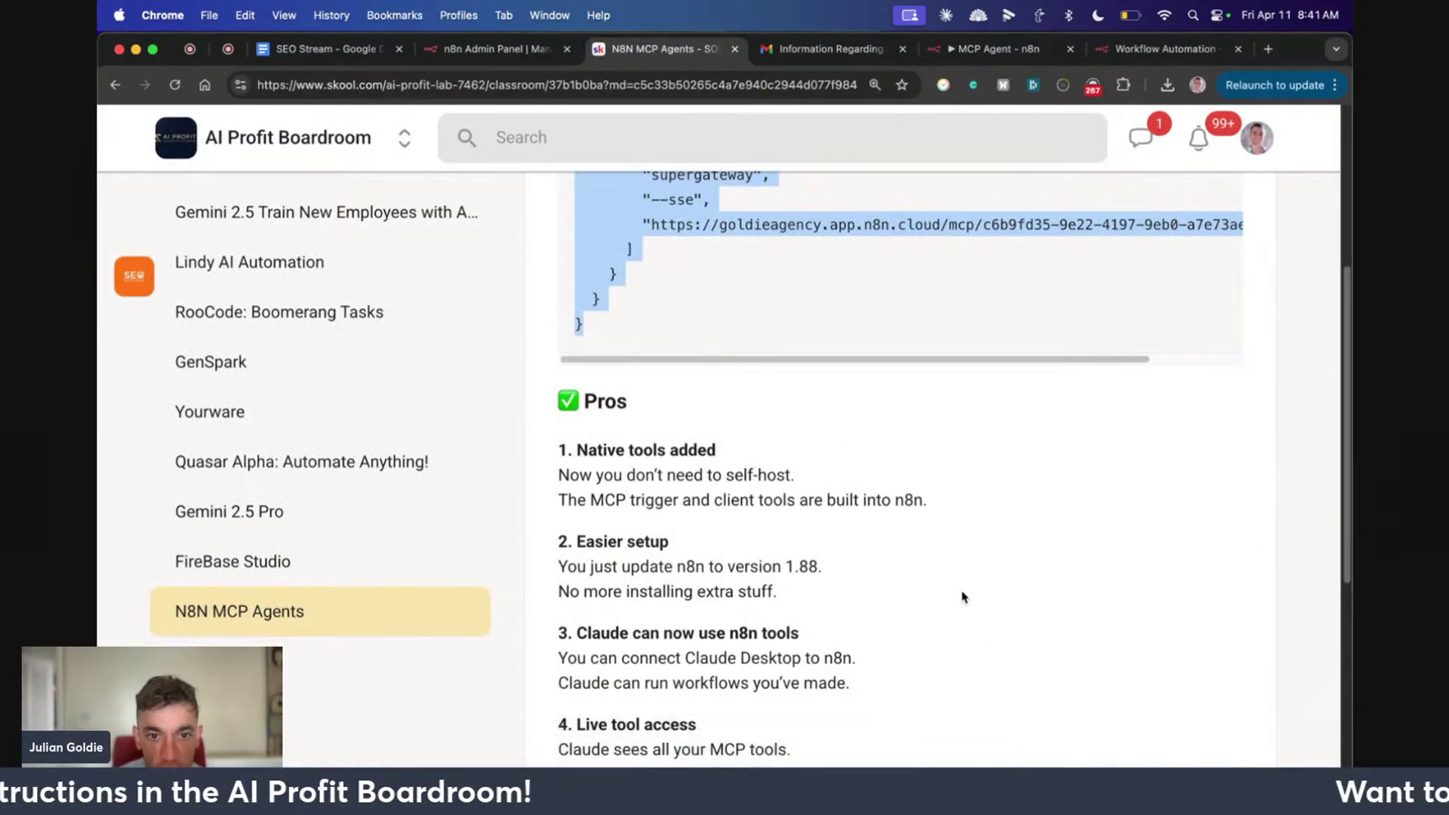
scroll(958, 600, "down", 4)
scroll(894, 638, "up", 2)
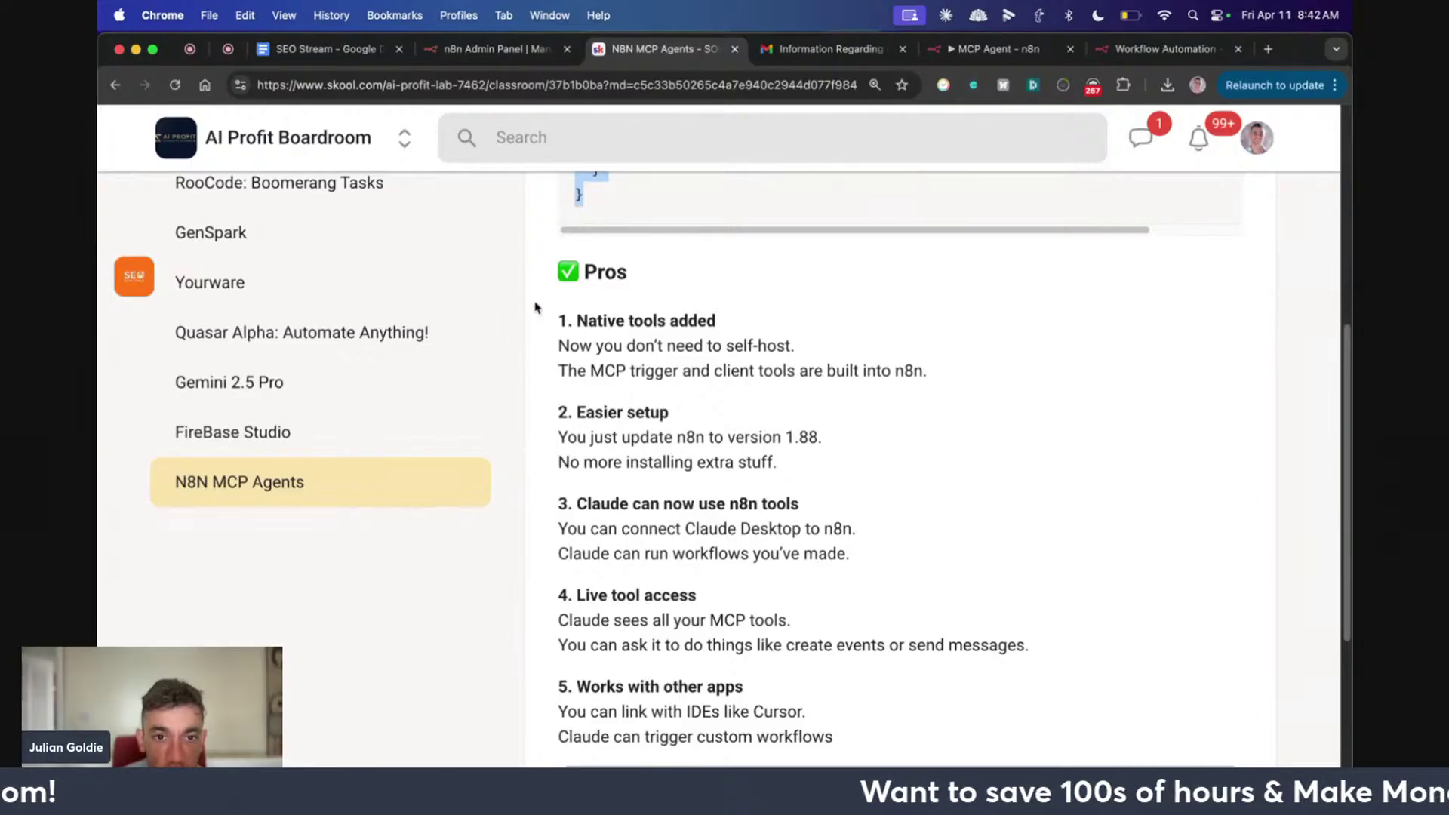
Review the Pros list, highlighting the Native tools added and Easier setup points
left_click_drag(551, 263, 823, 464)
left_click(749, 394)
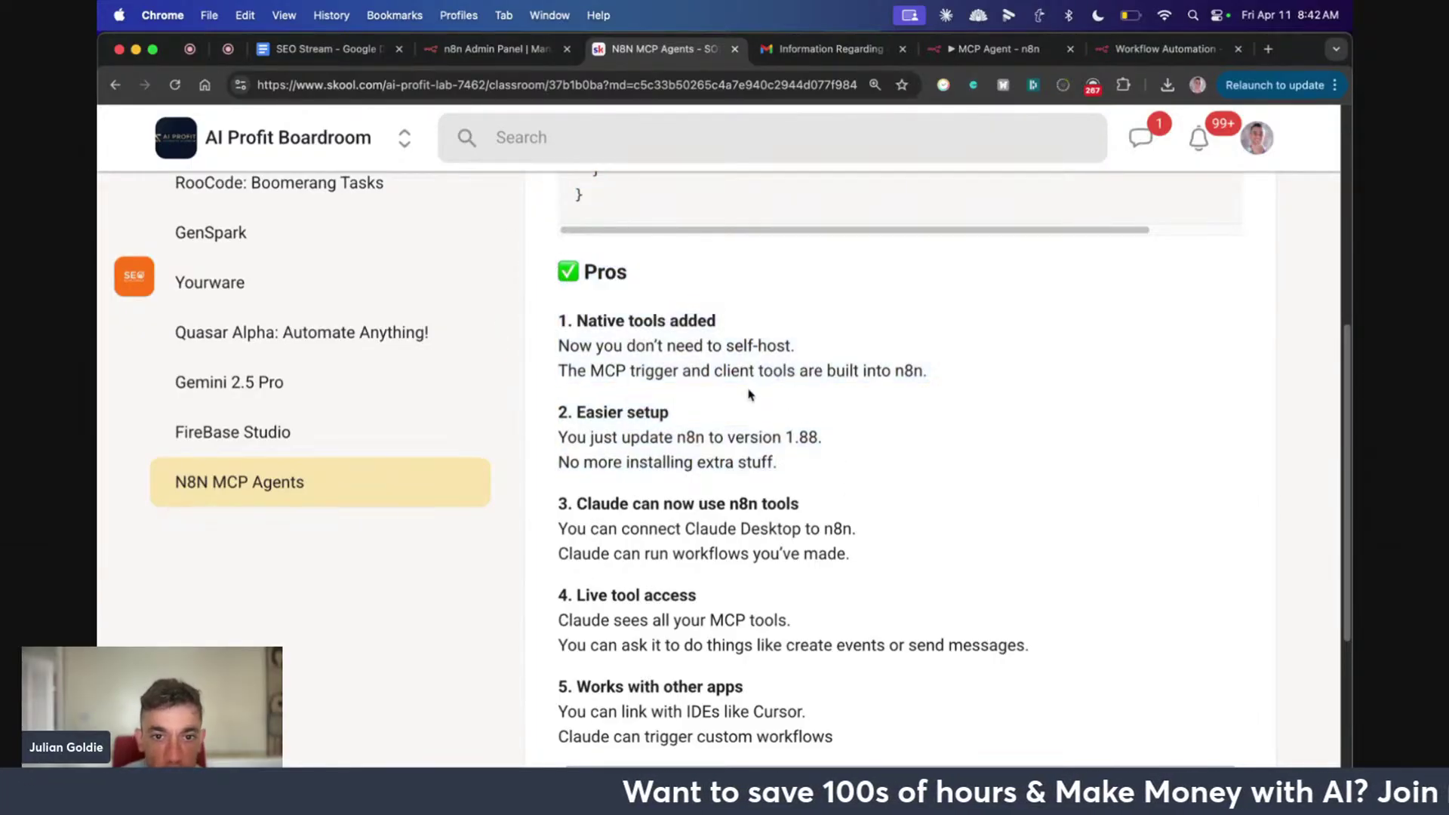
left_click_drag(553, 322, 826, 339)
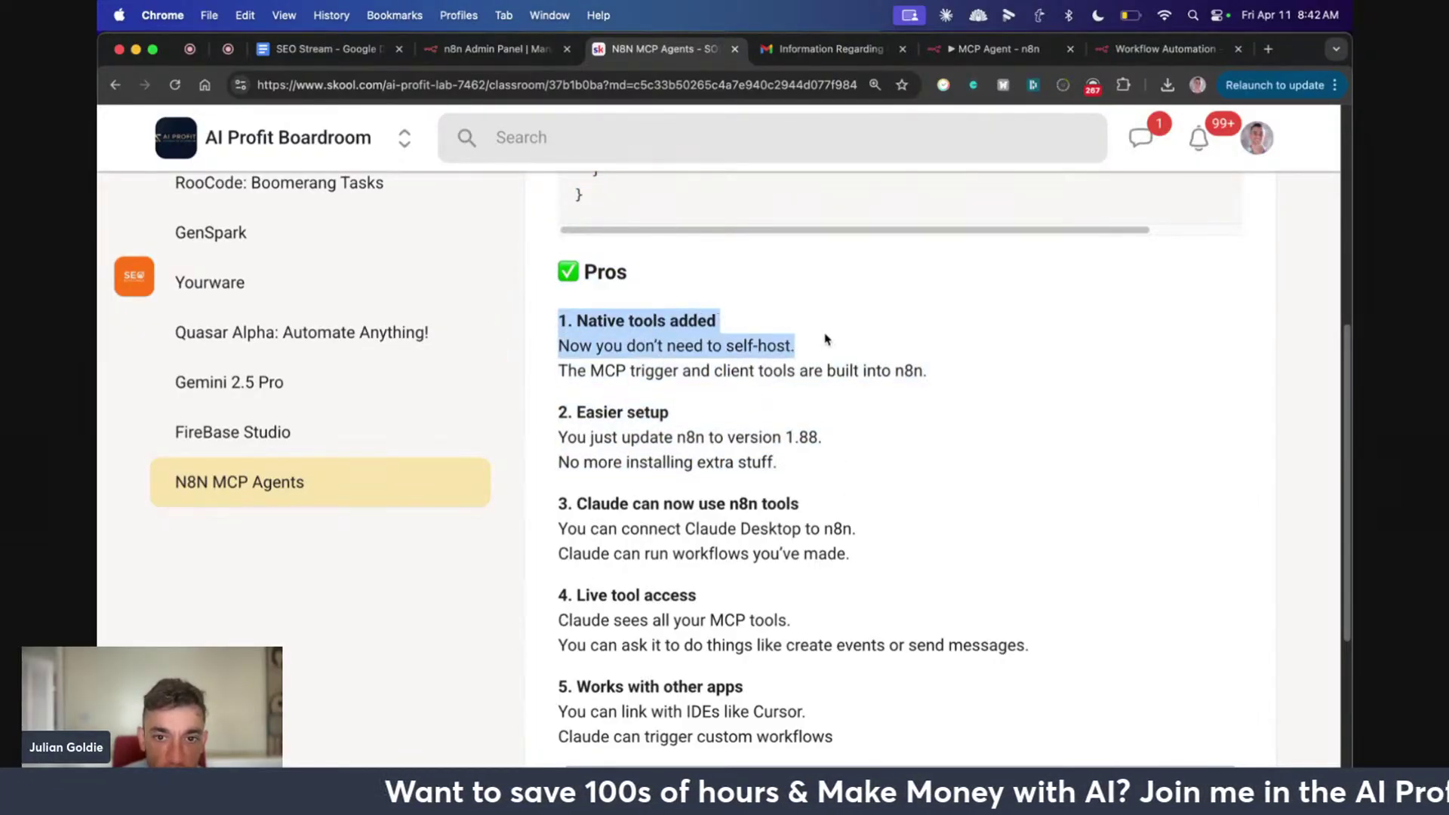
left_click_drag(937, 355, 944, 371)
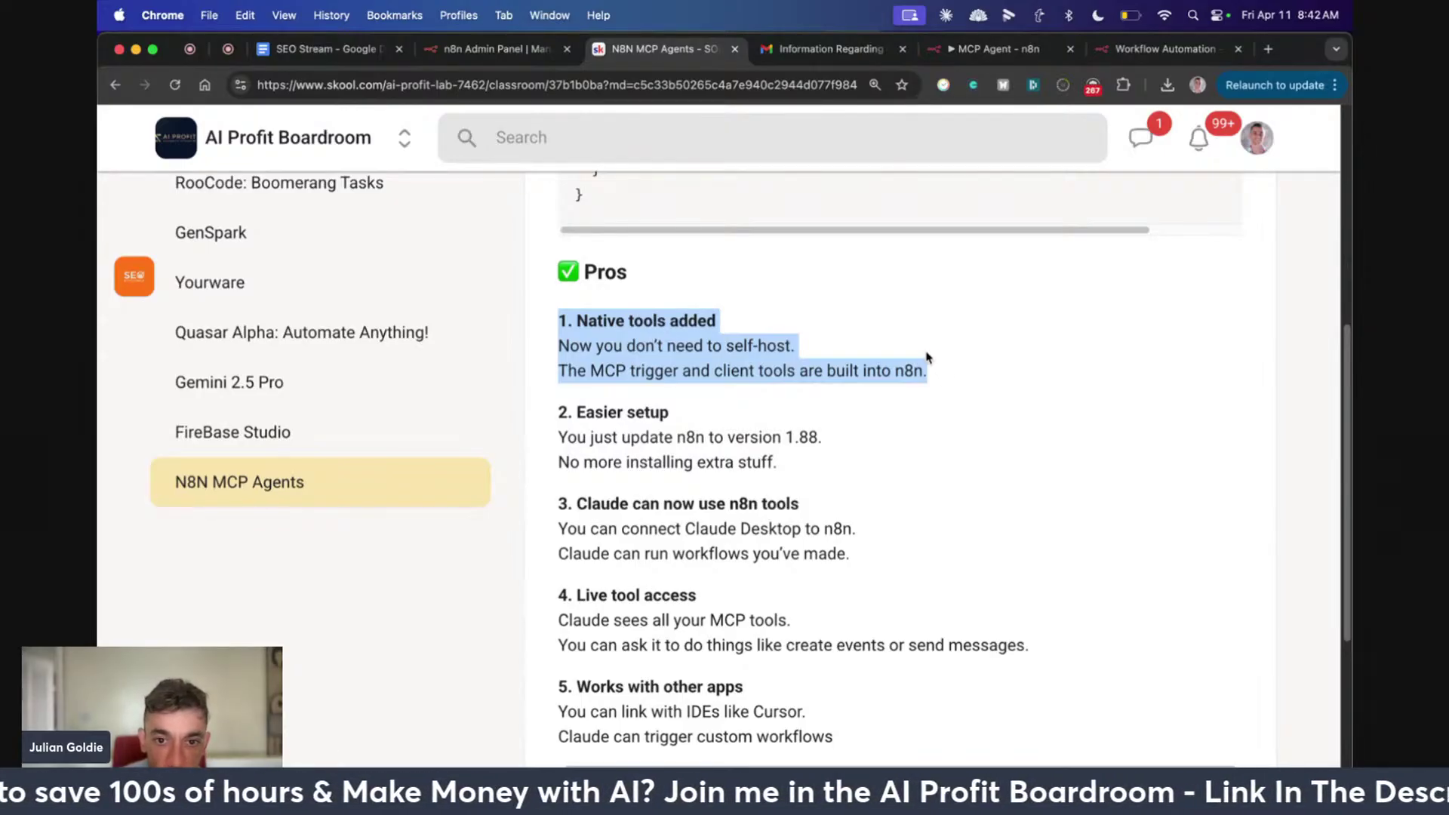
left_click(940, 369)
left_click_drag(559, 400, 843, 469)
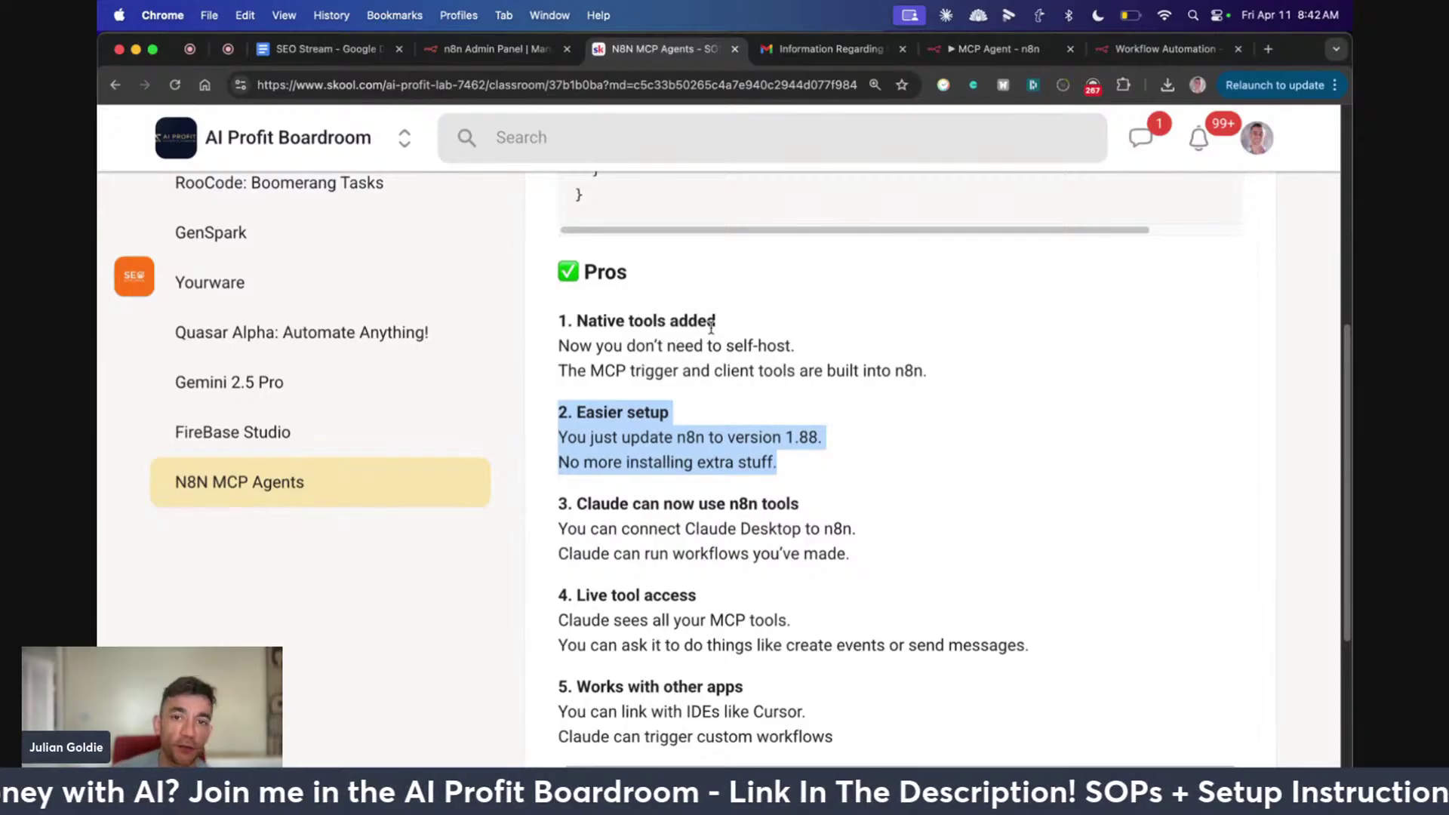
scroll(528, 410, "up", 10)
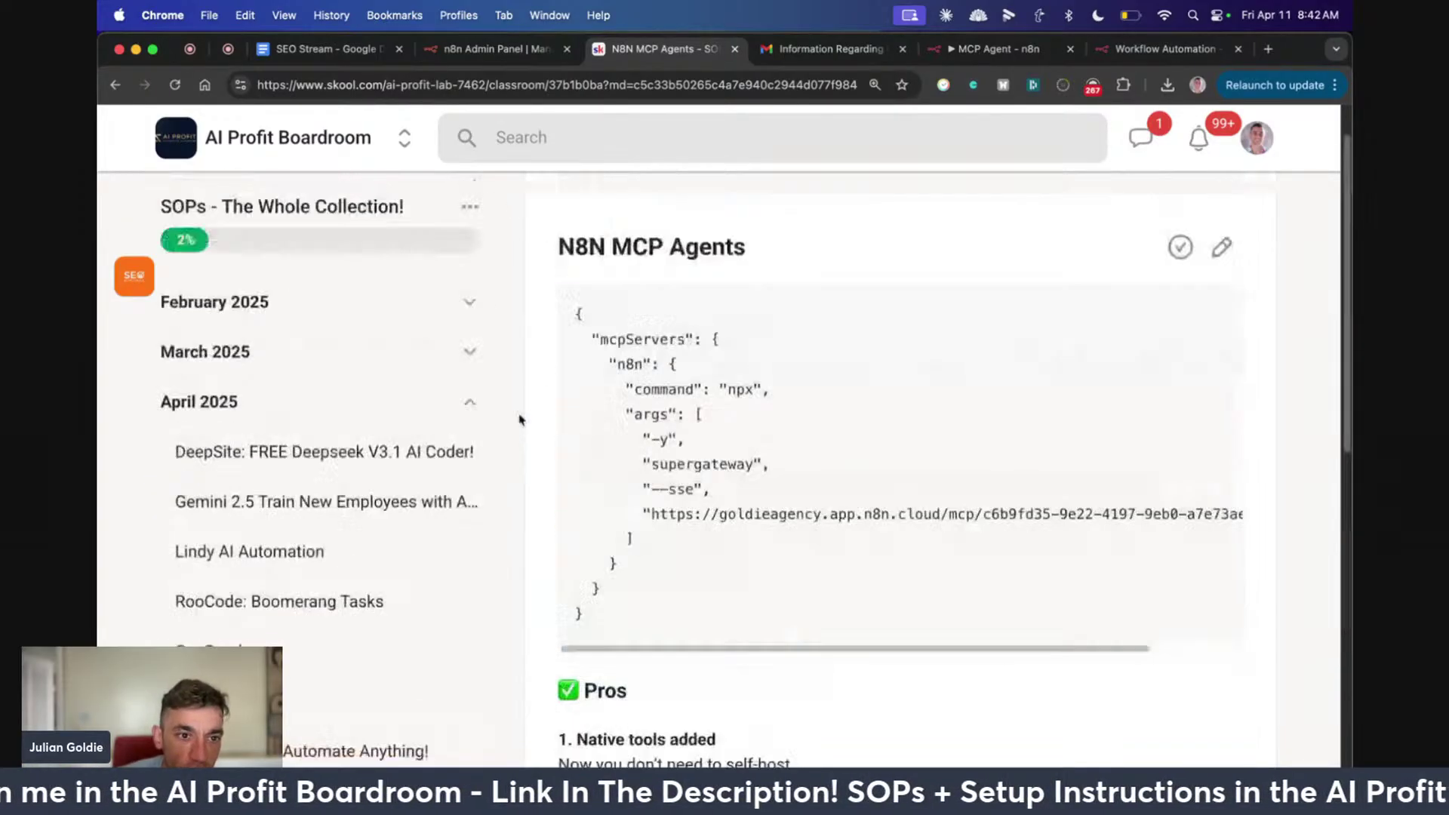
left_click(468, 418)
scroll(394, 573, "down", 15)
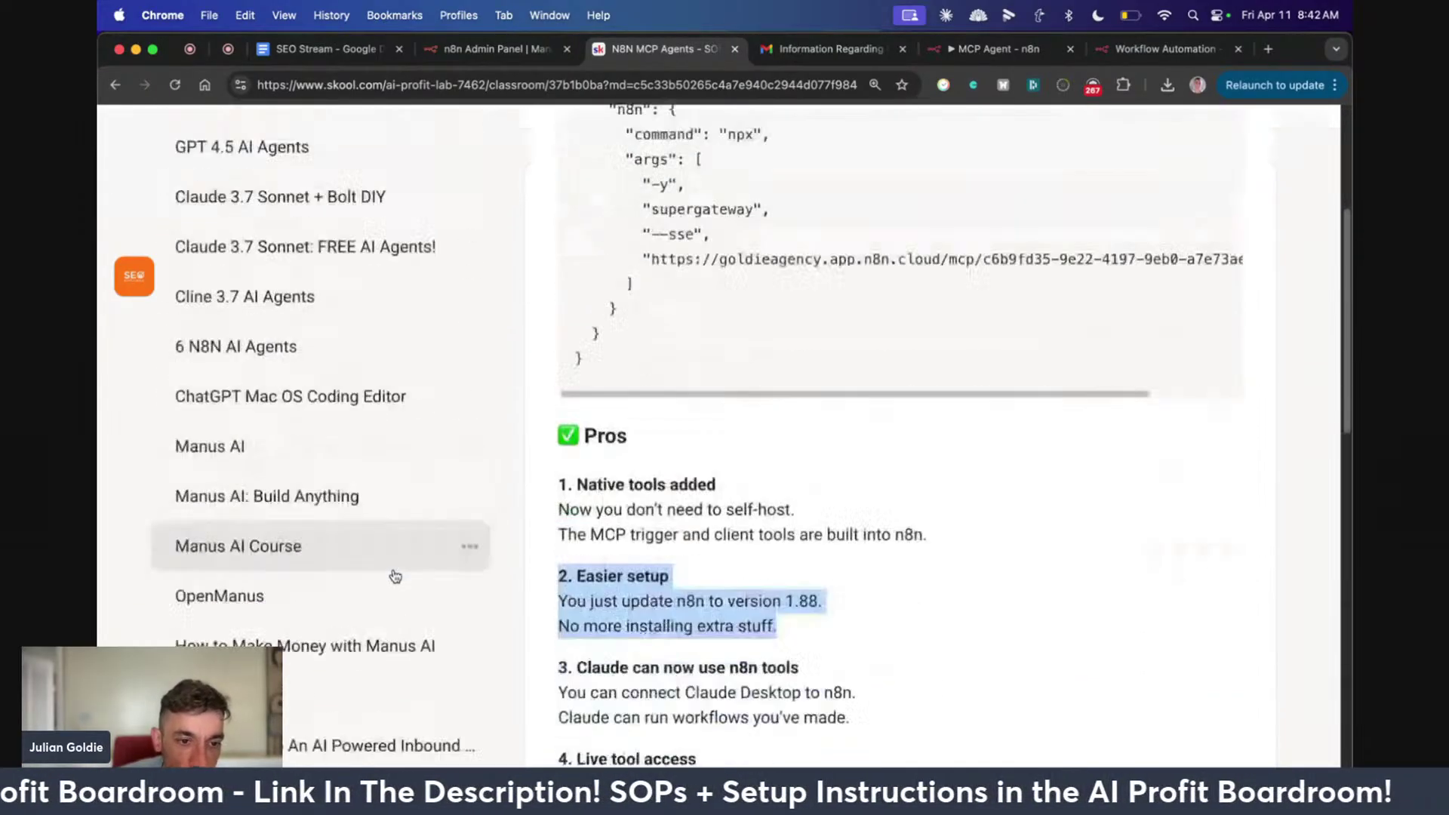
scroll(392, 581, "down", 1)
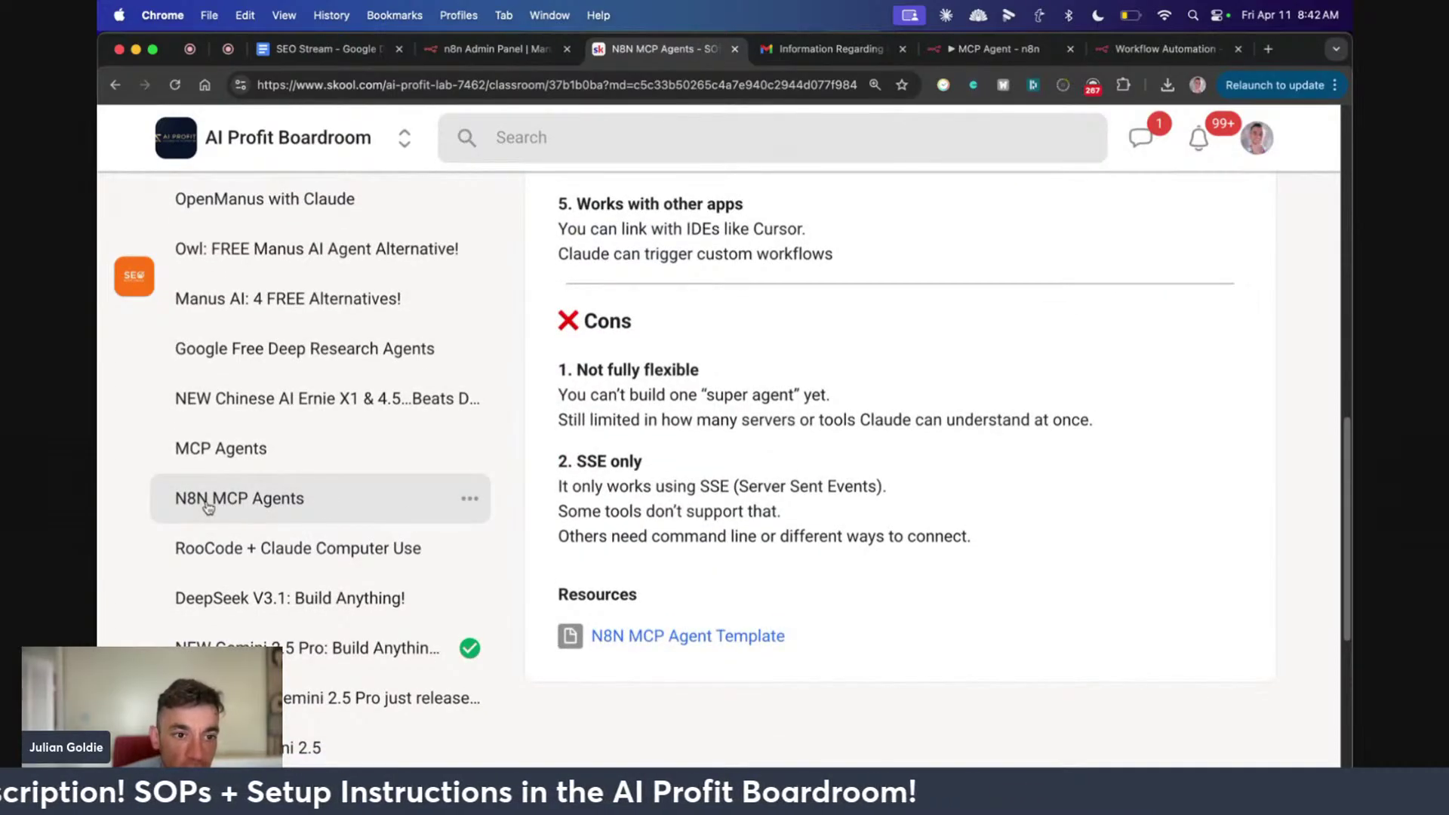
scroll(209, 507, "up", 7)
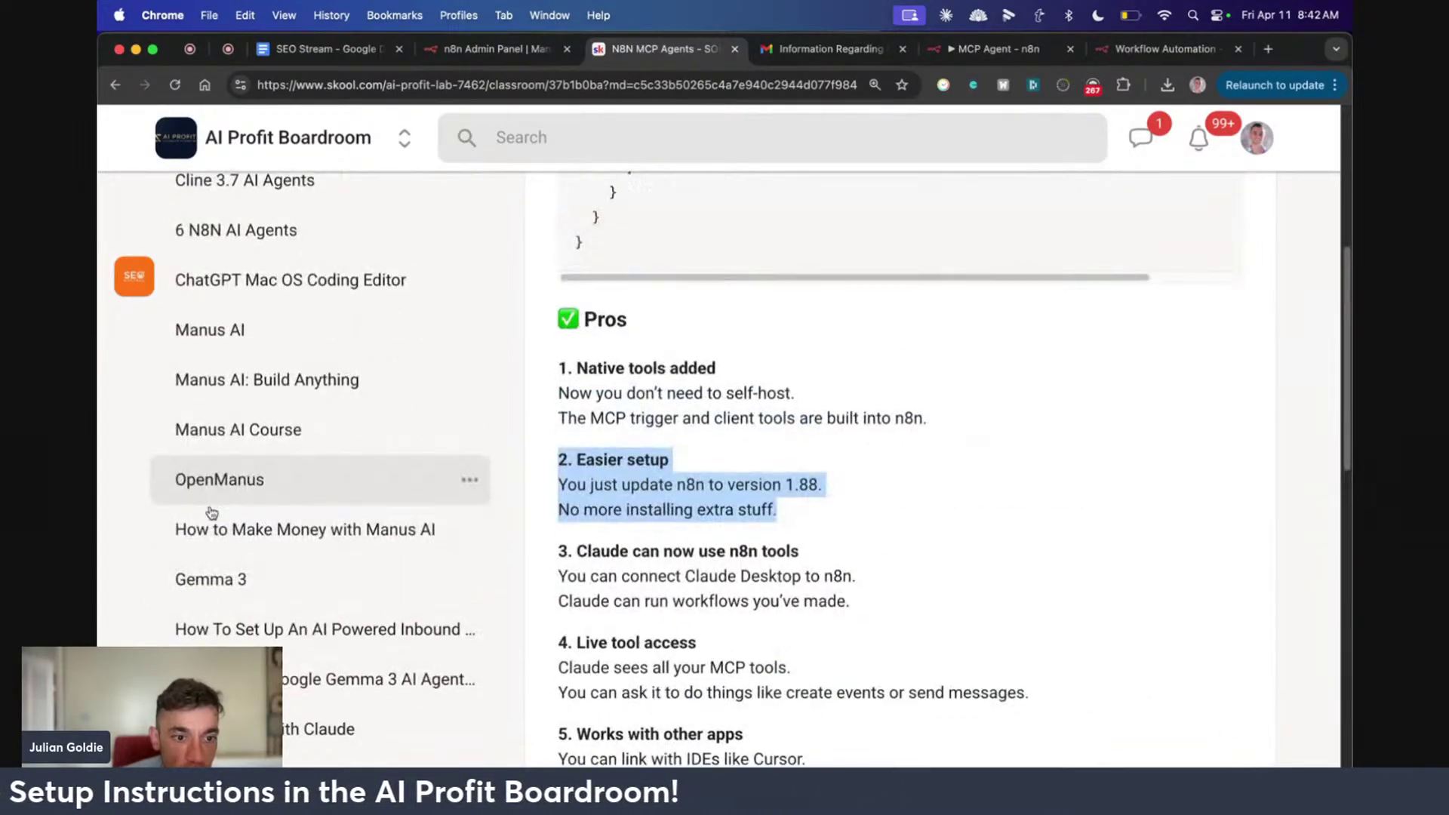
scroll(217, 511, "down", 6)
Open the N8N MCP Agents lesson and highlight pro 3: Claude can now use n8n tools
left_click(291, 552)
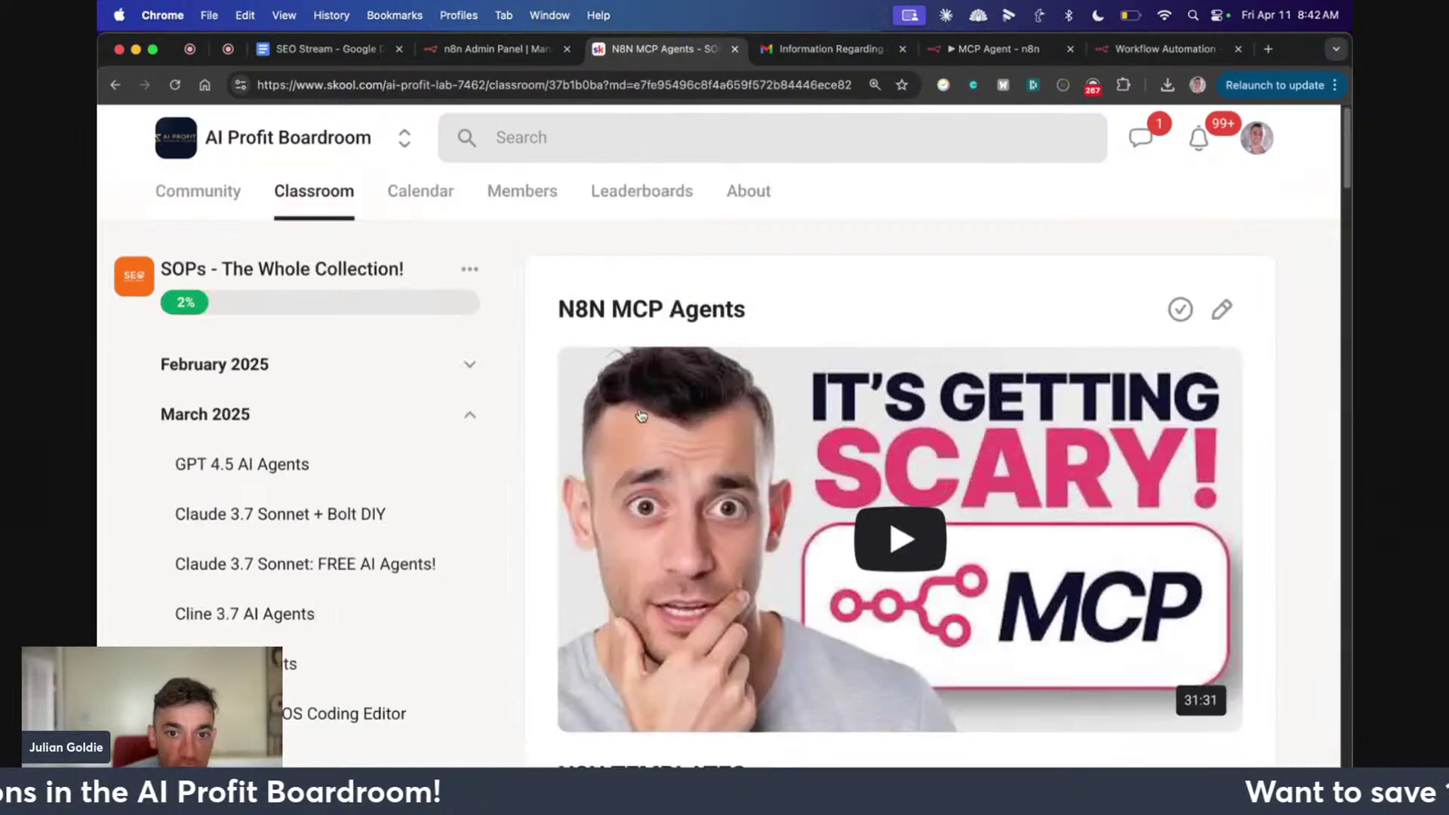
scroll(762, 528, "down", 20)
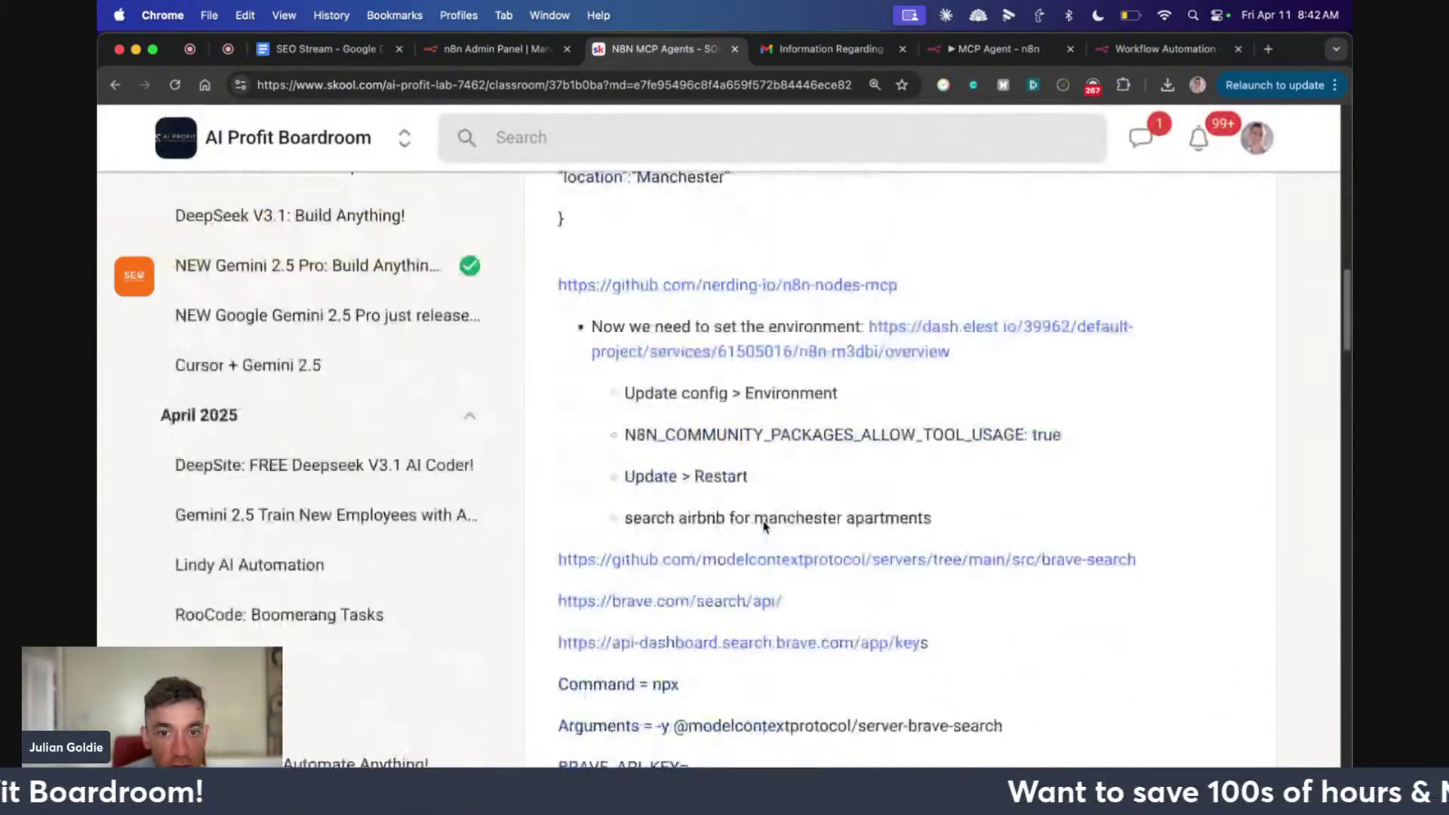
scroll(759, 541, "down", 20)
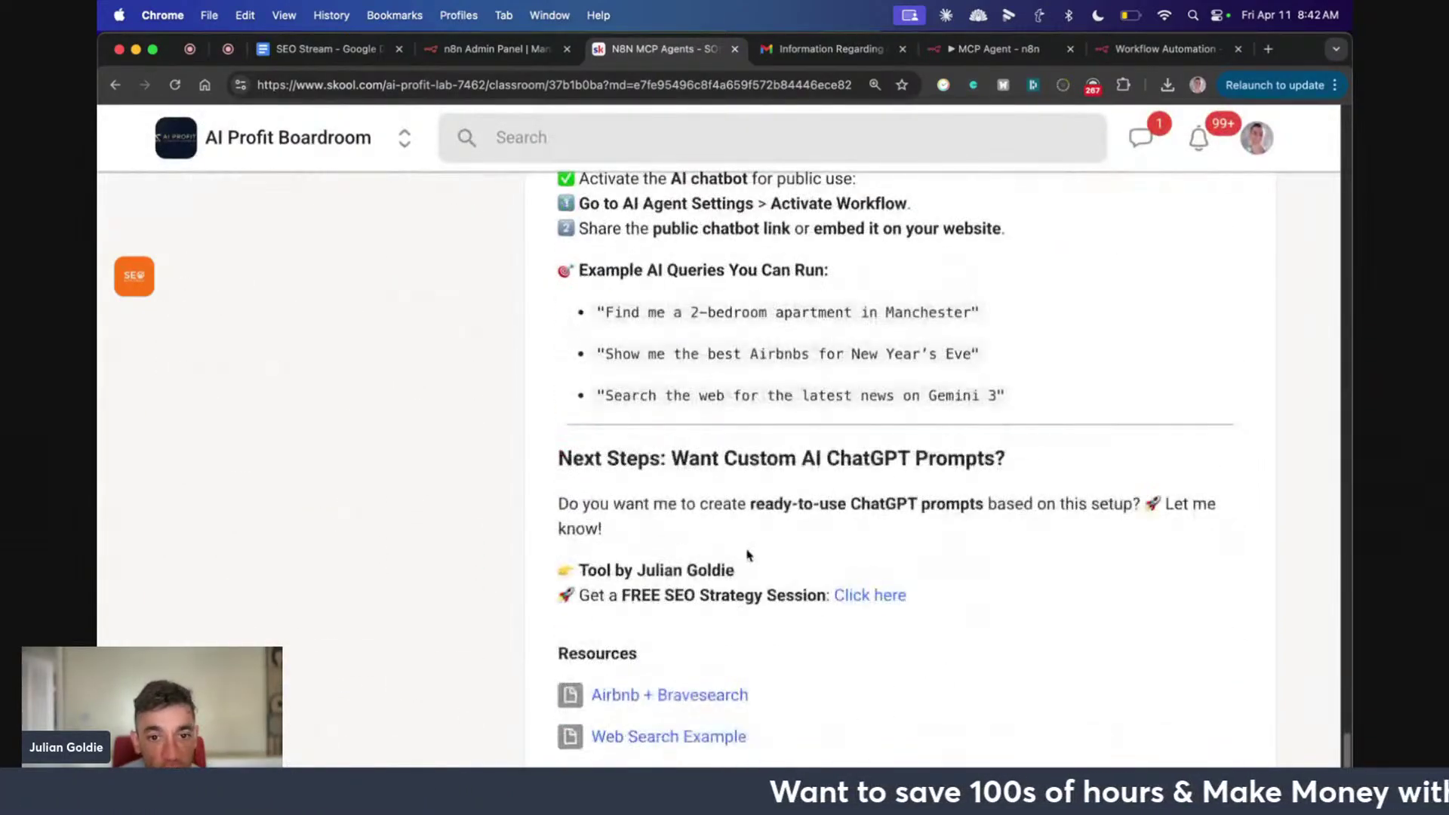
scroll(732, 572, "up", 15)
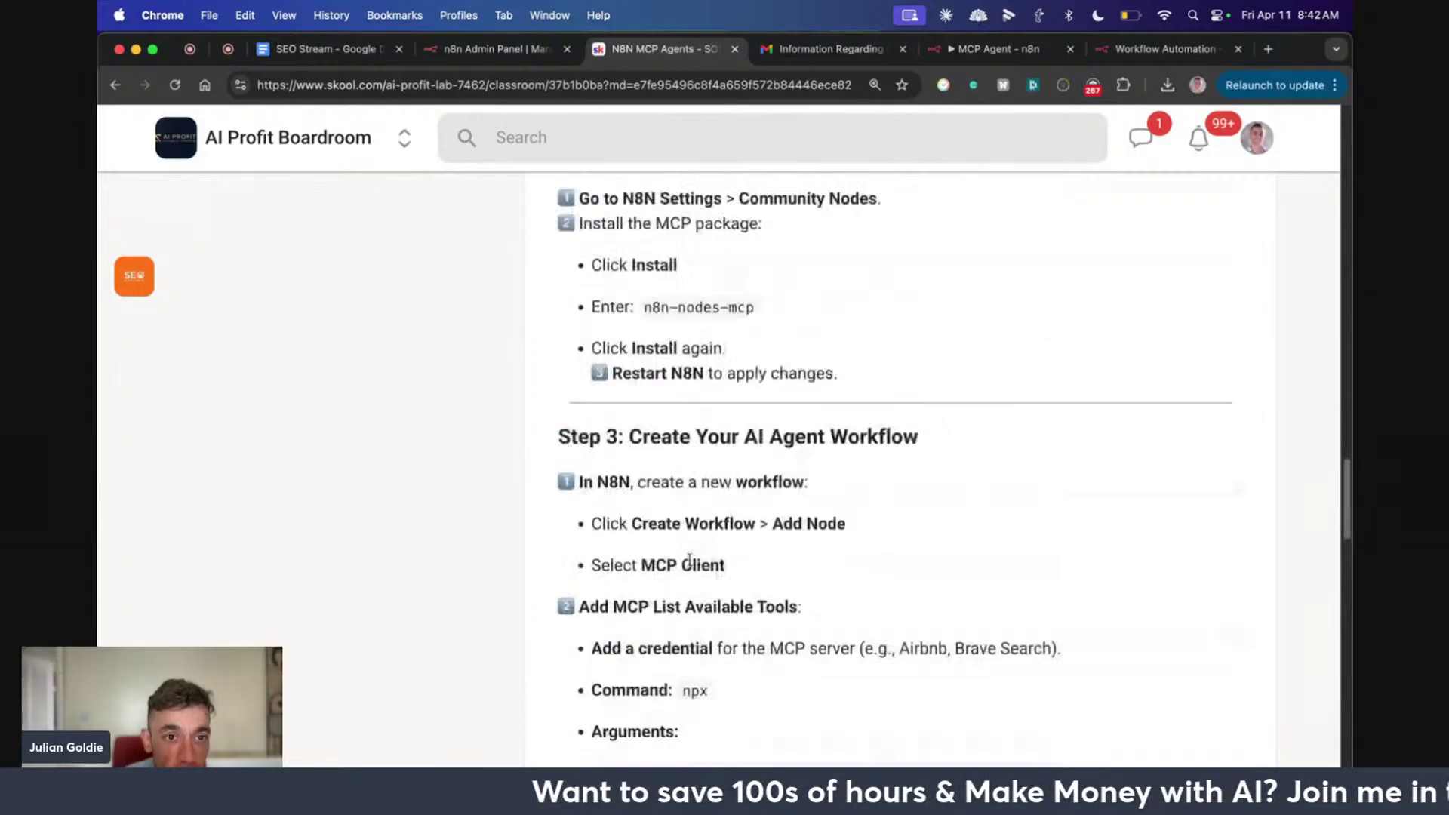
scroll(689, 559, "up", 10)
scroll(529, 679, "down", 3)
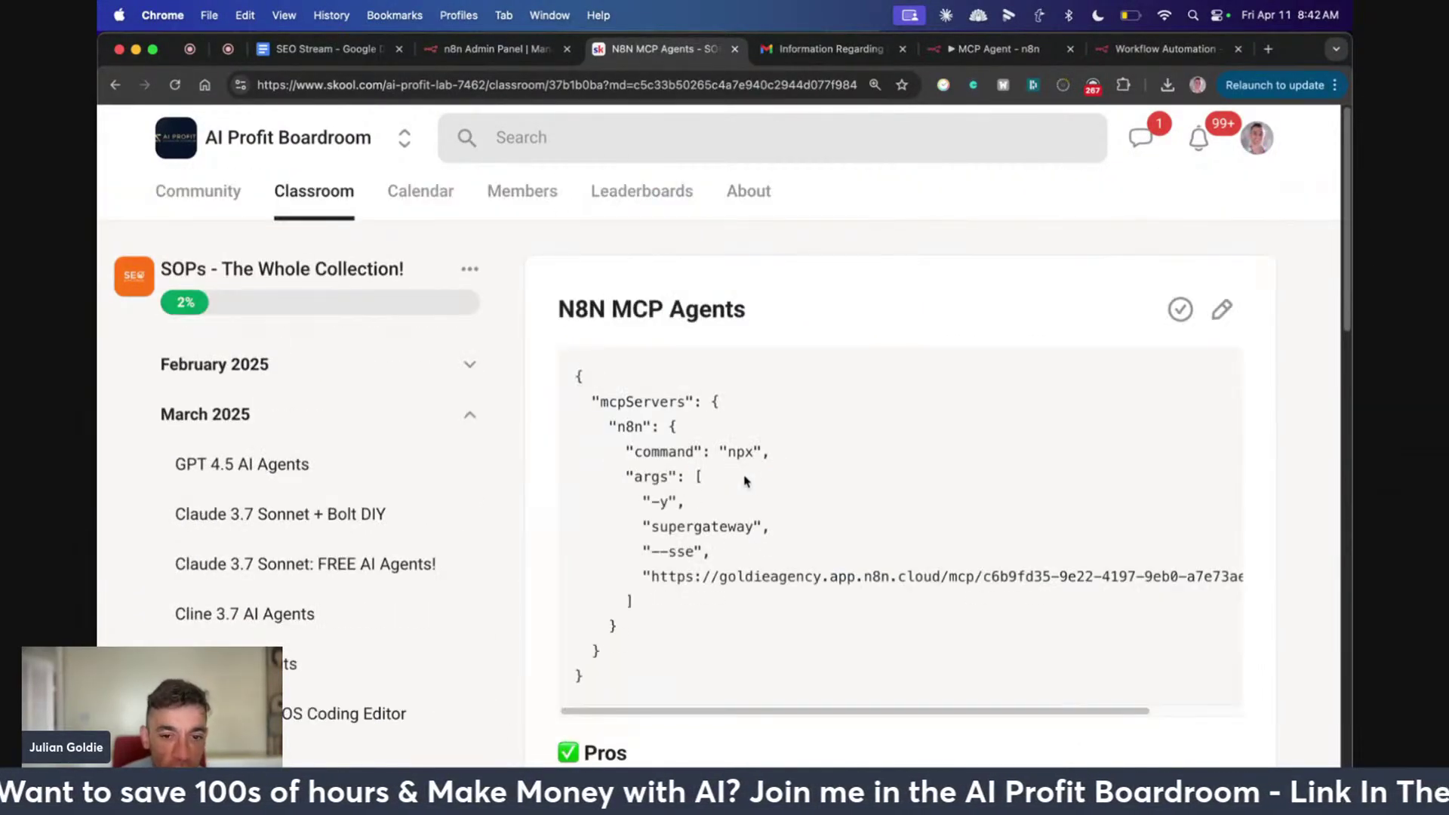
scroll(736, 502, "down", 6)
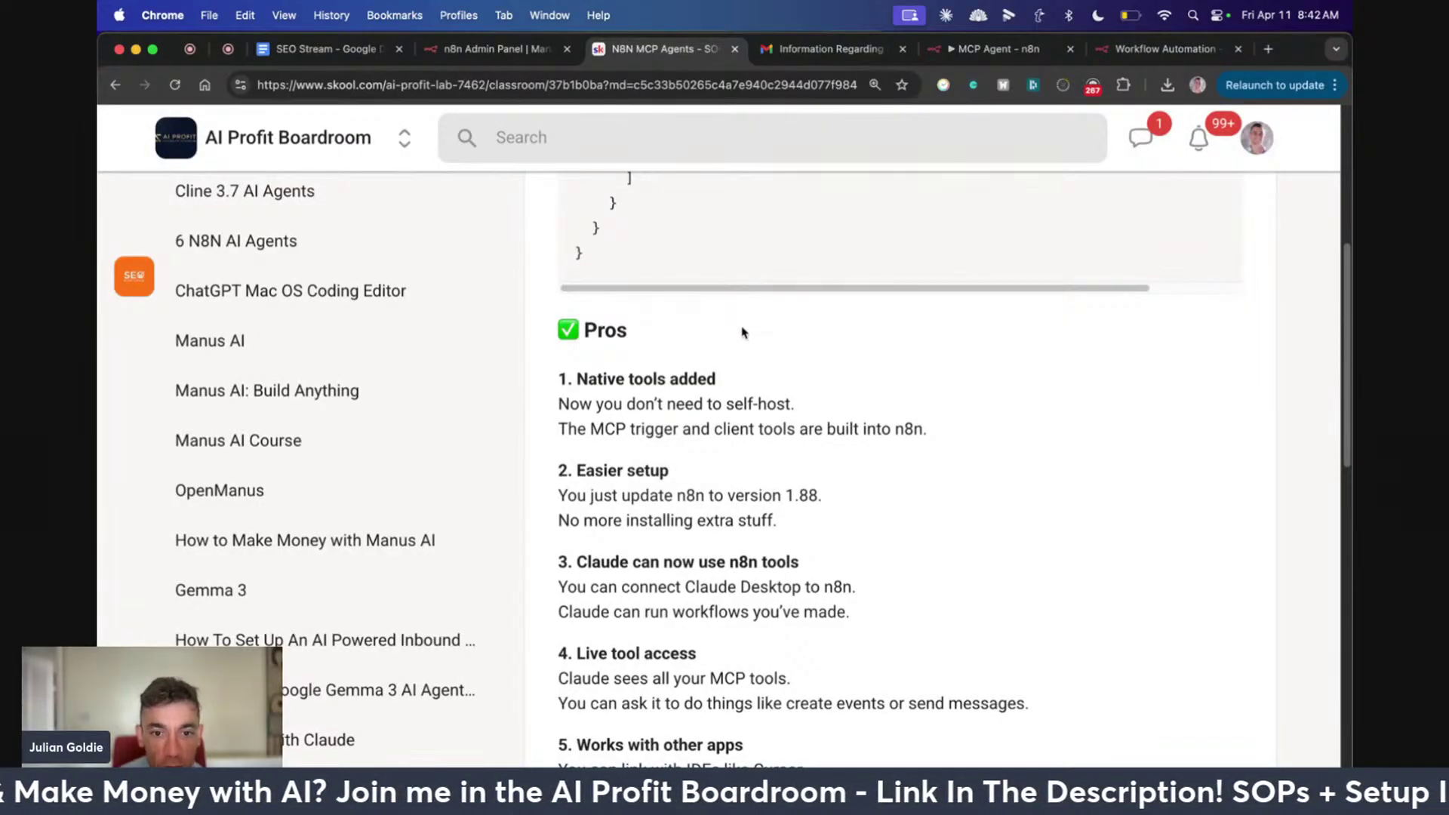
scroll(747, 347, "down", 3)
left_click_drag(553, 352, 875, 394)
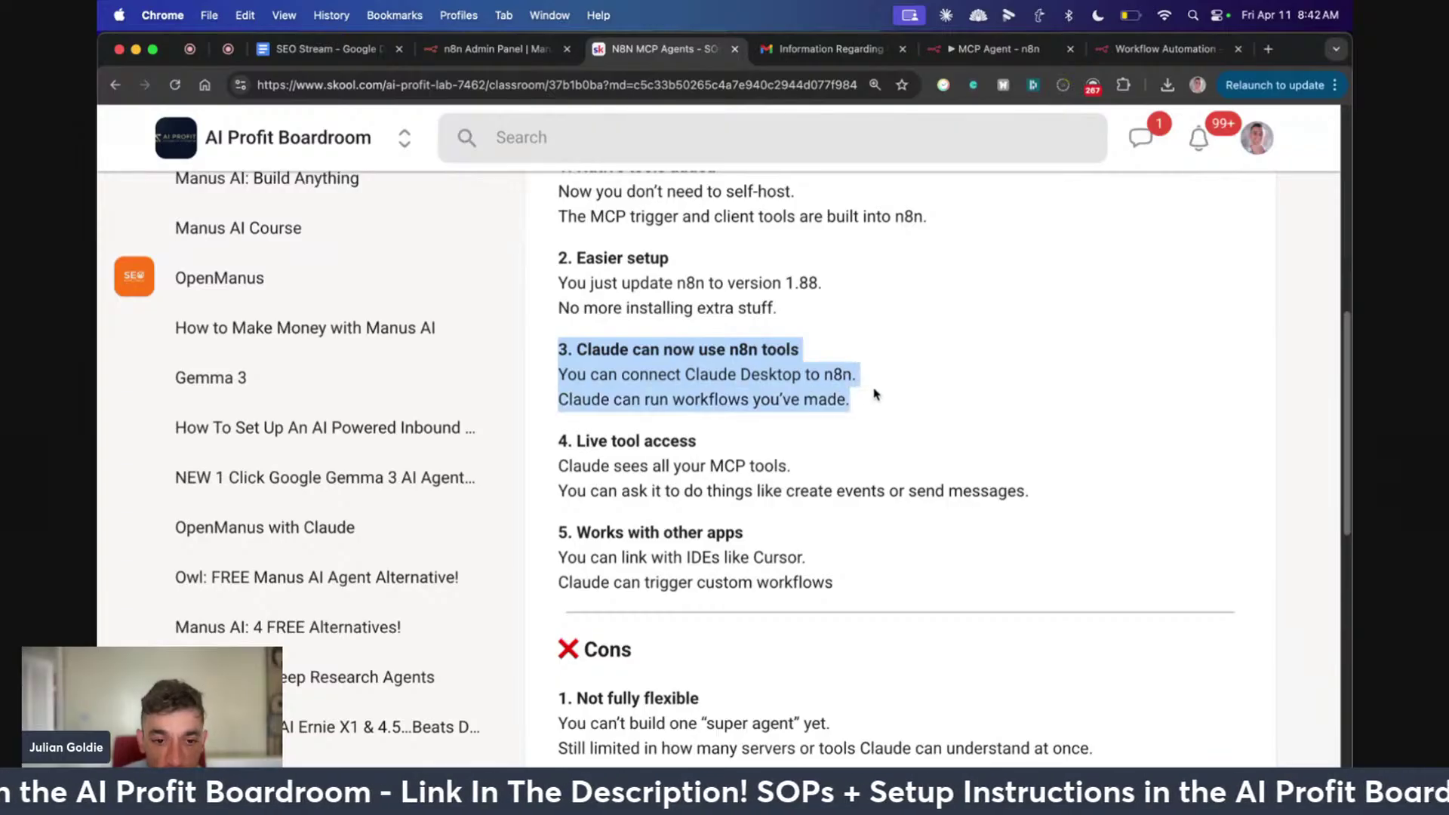
left_click(830, 368)
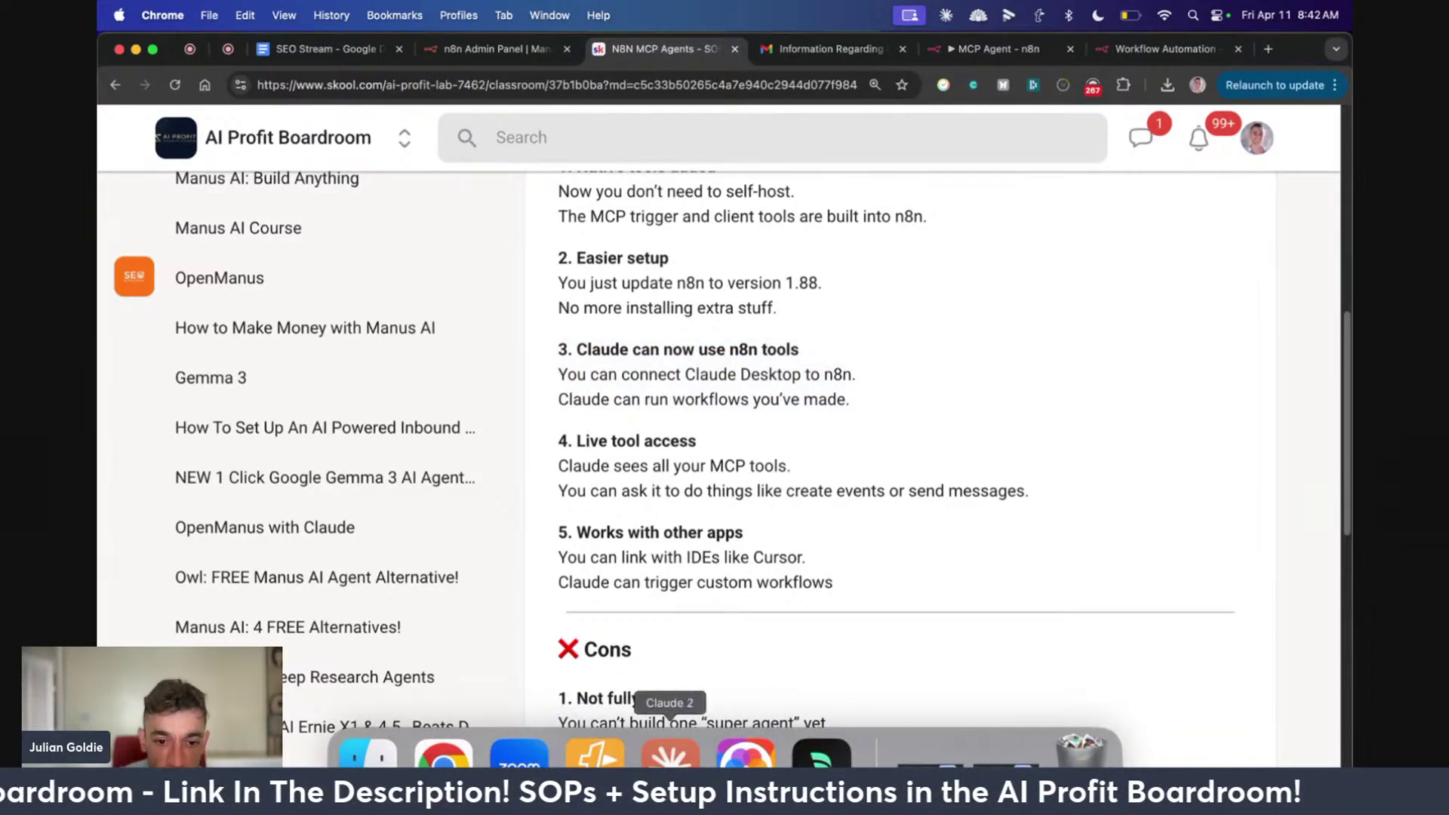
left_click(669, 754)
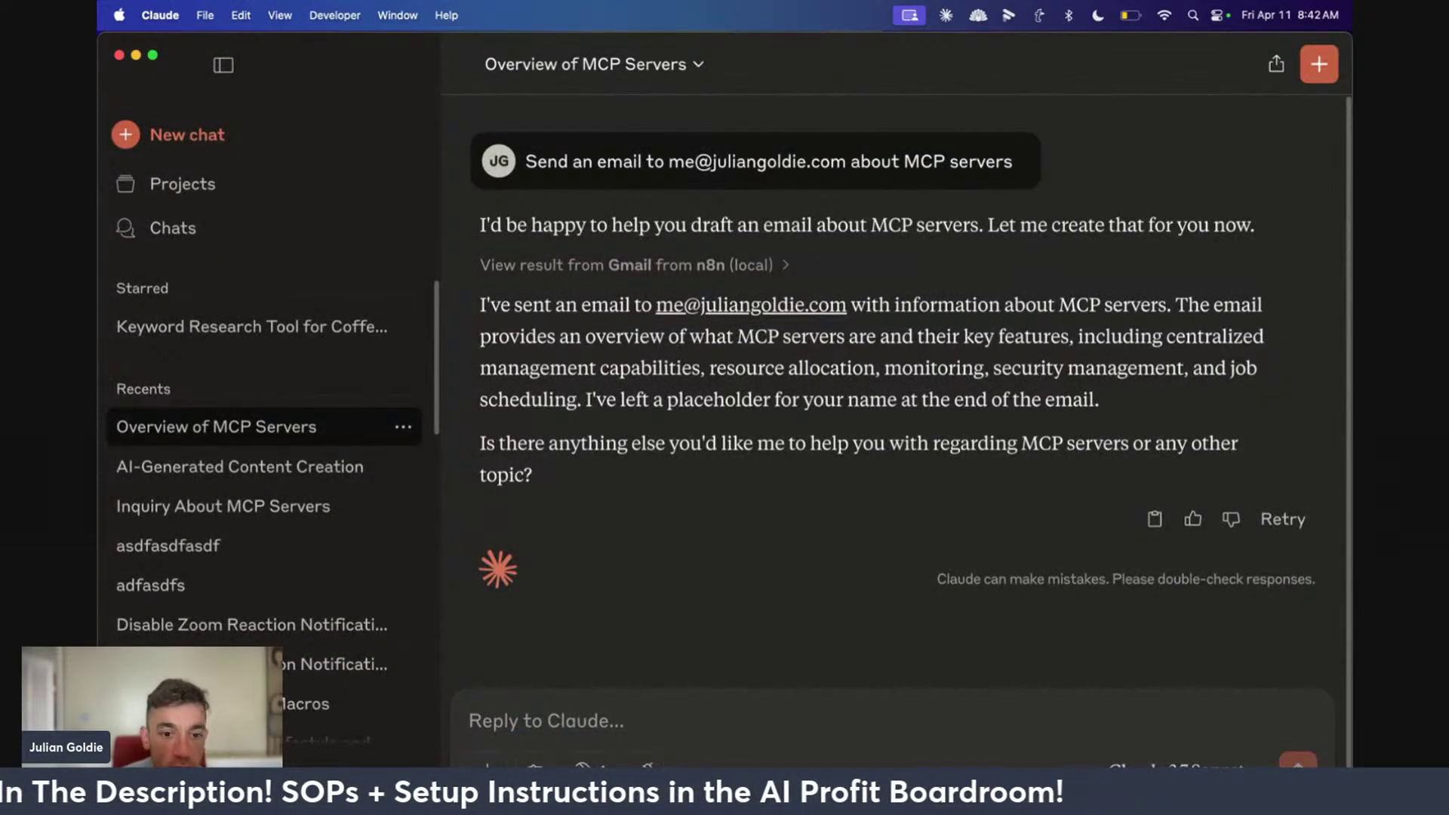
left_click(443, 757)
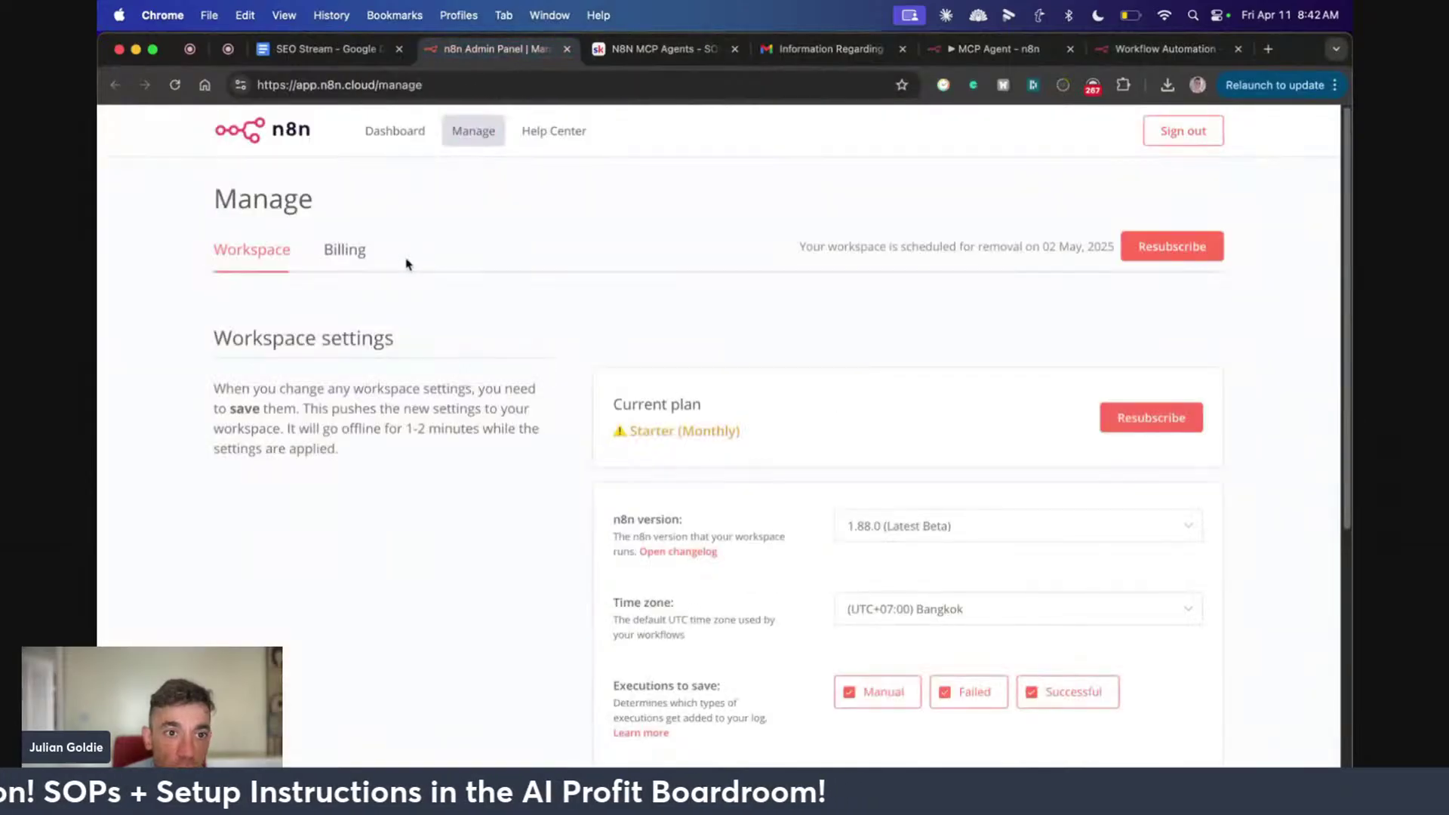
left_click(996, 48)
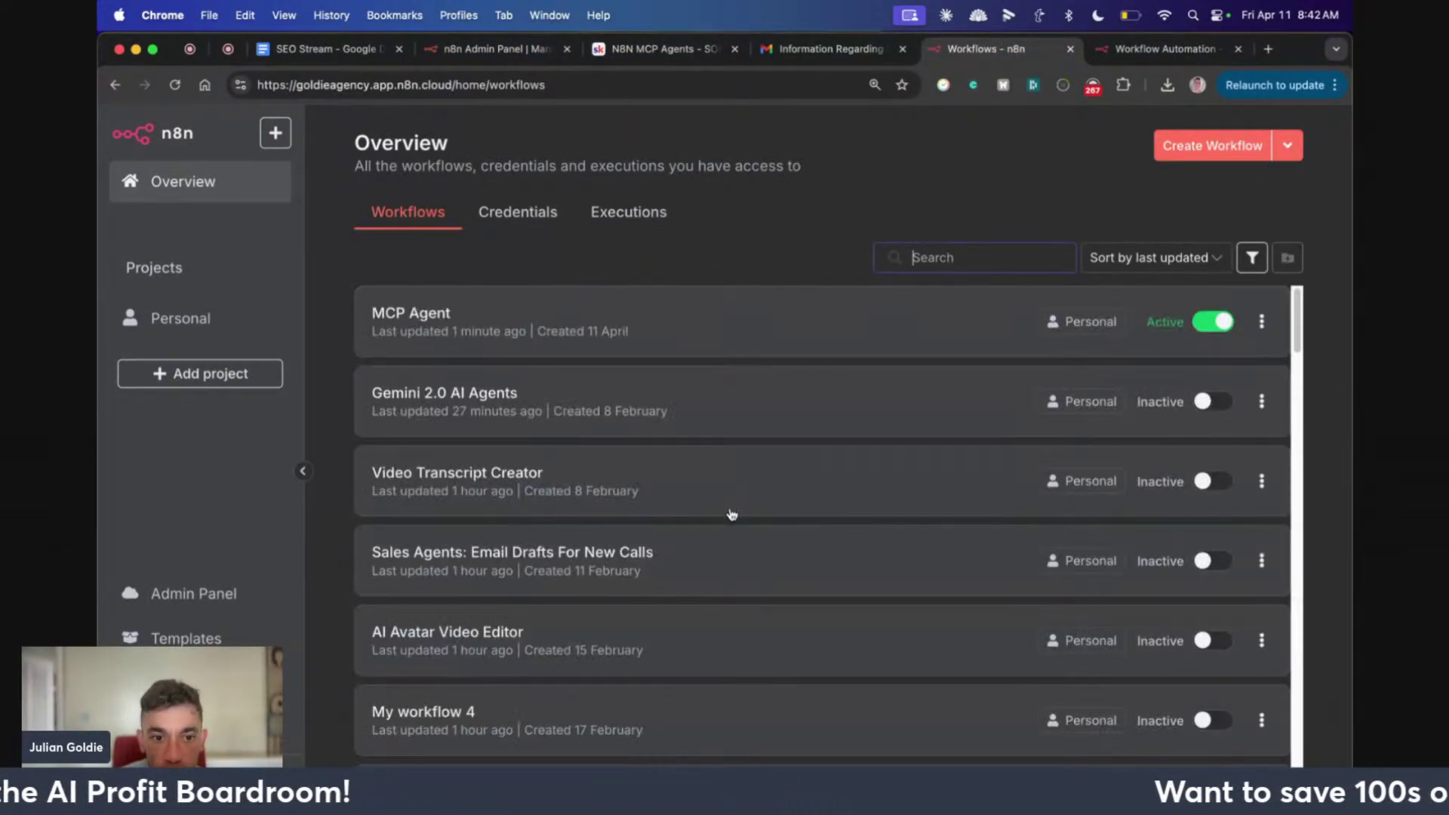
scroll(730, 506, "down", 15)
scroll(855, 509, "down", 17)
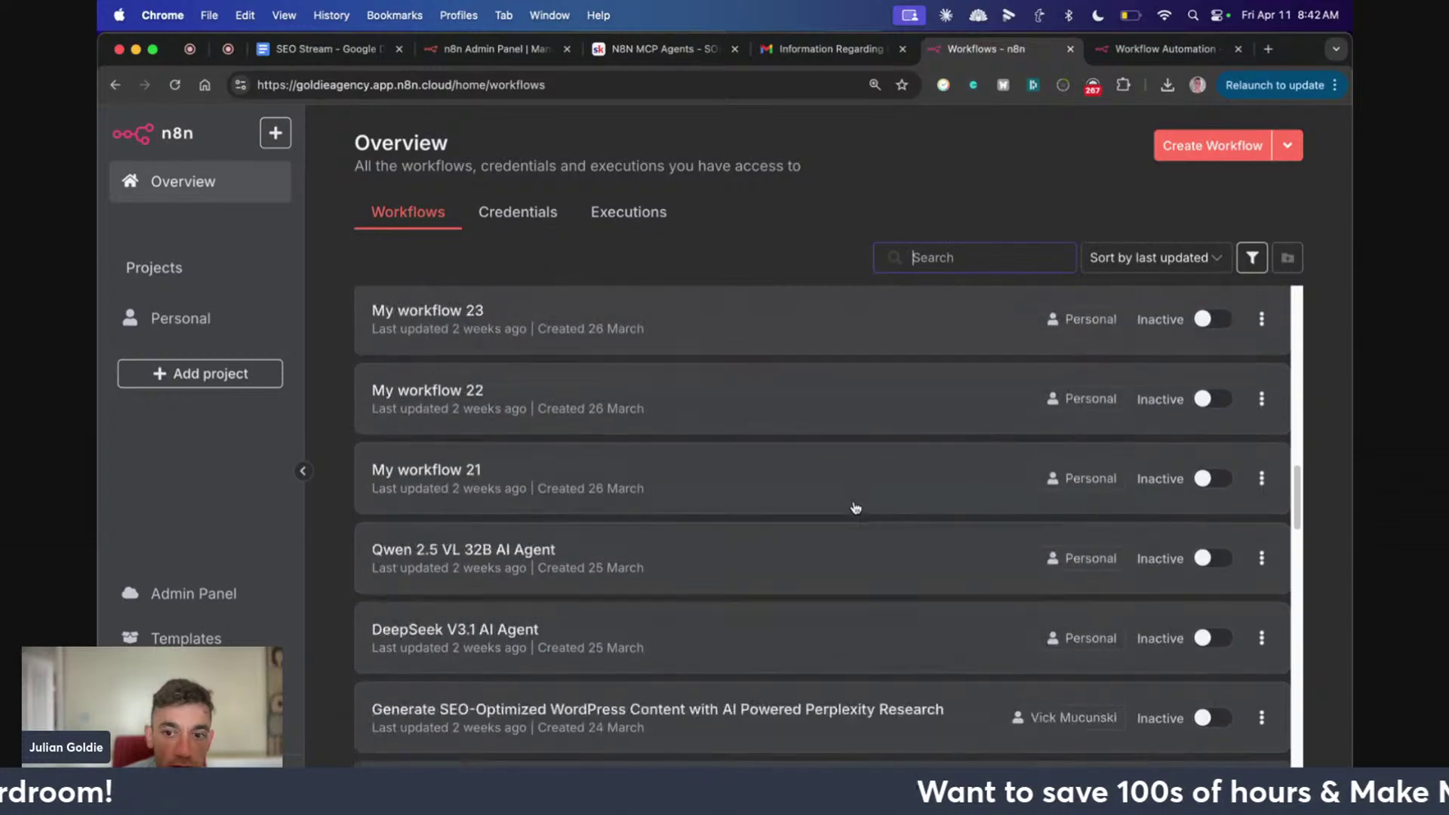
scroll(858, 507, "up", 20)
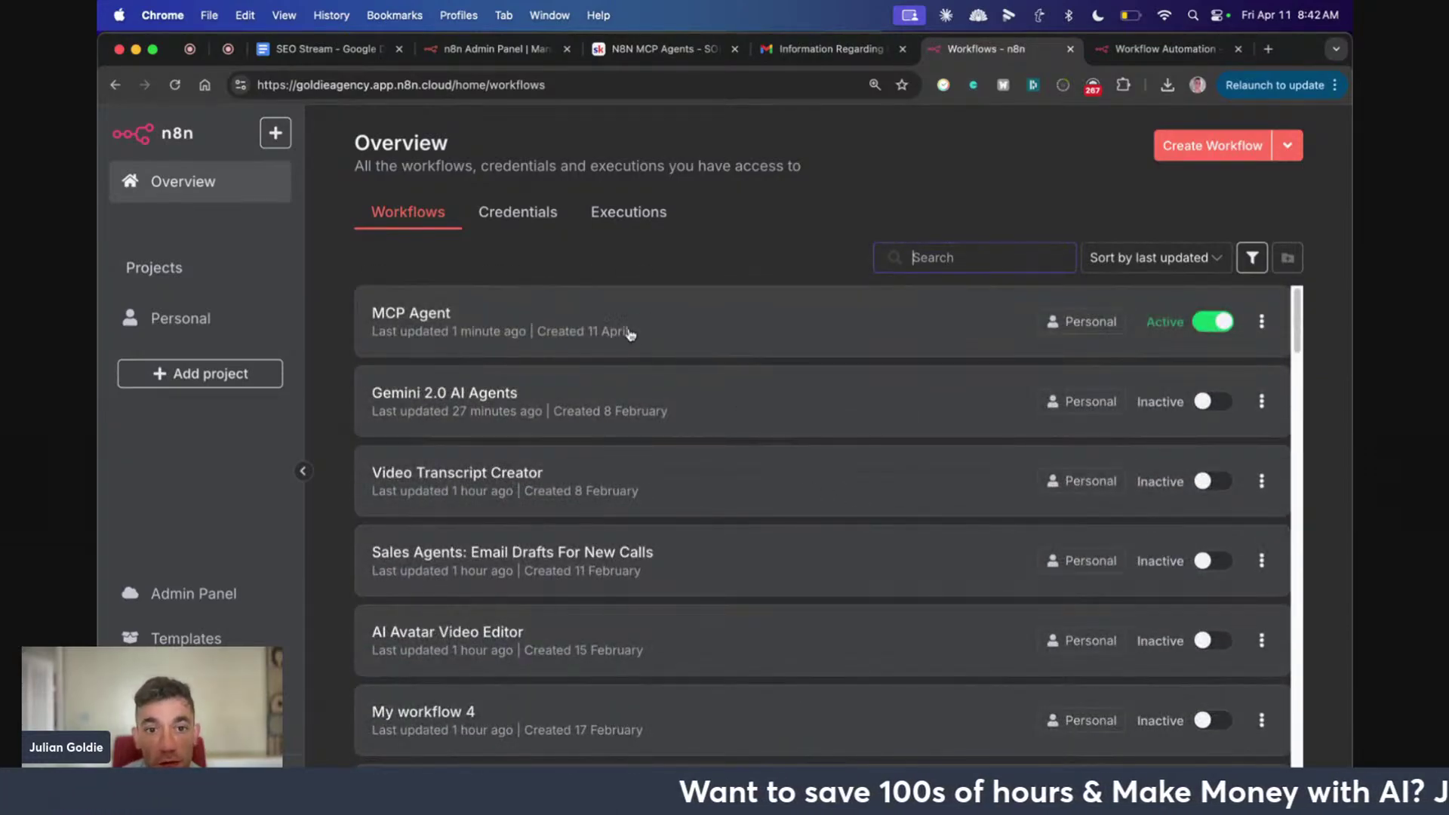
left_click(681, 347)
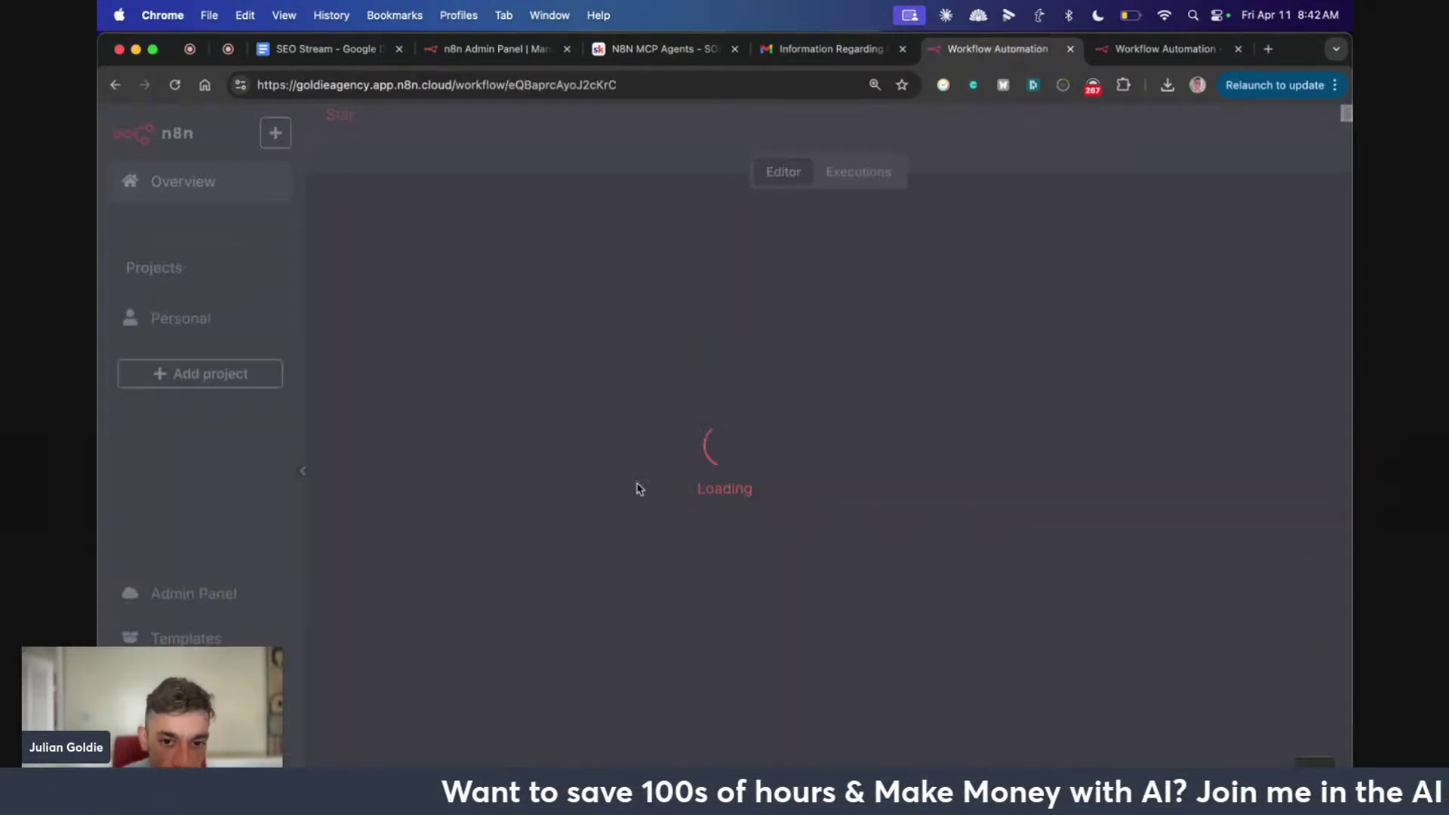
scroll(667, 477, "down", 3)
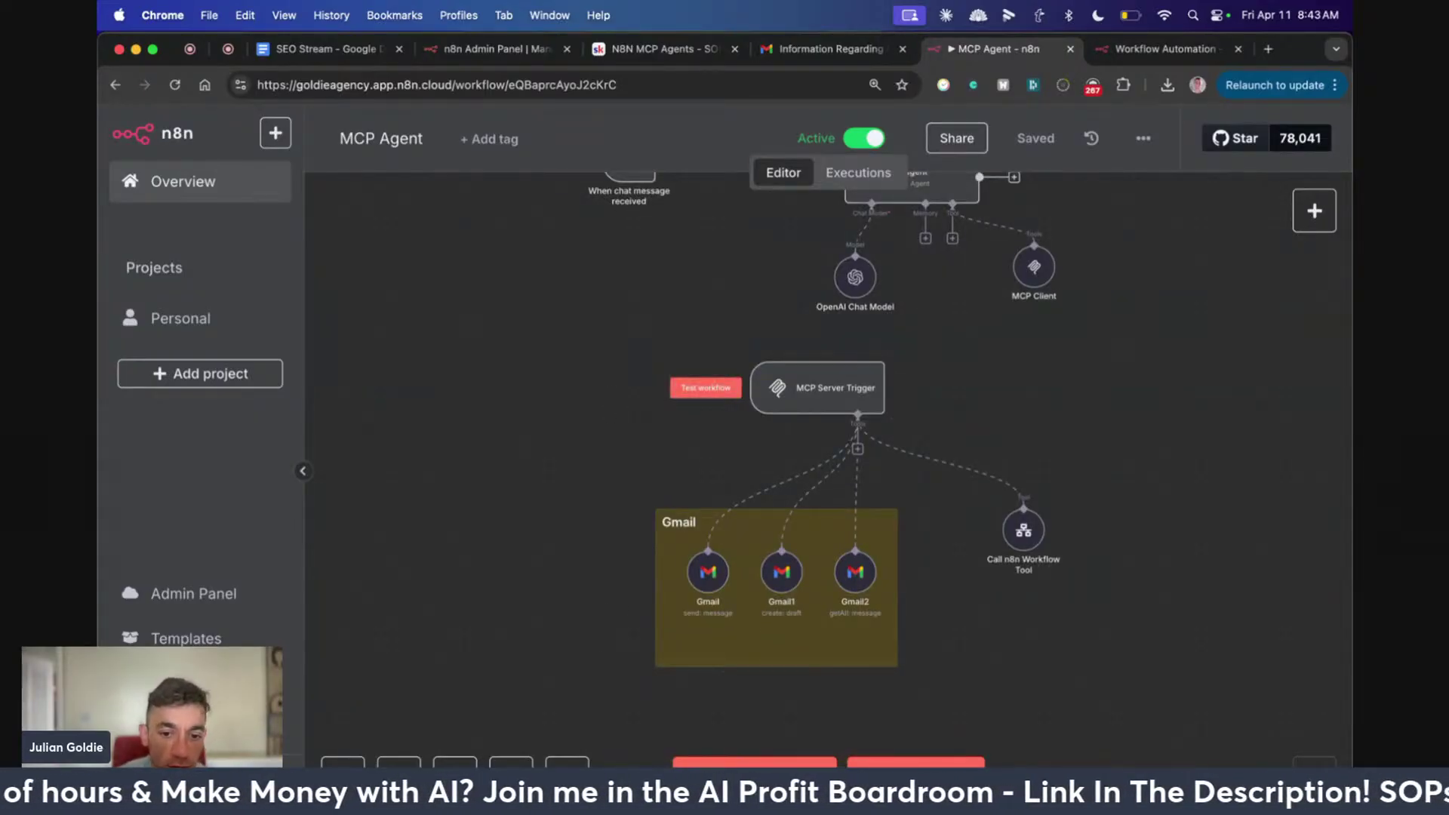
left_click(664, 754)
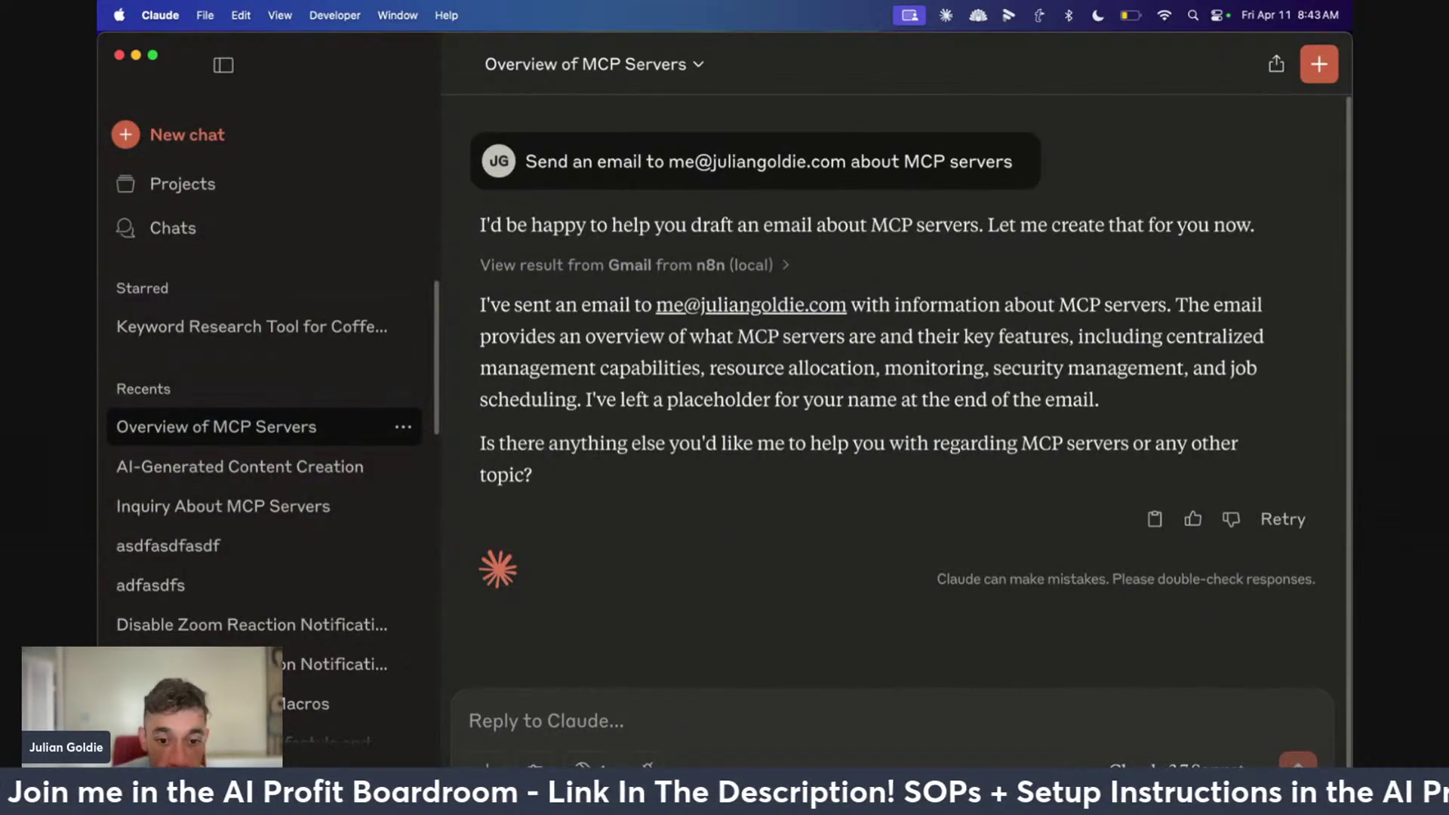
left_click(585, 764)
key("Escape")
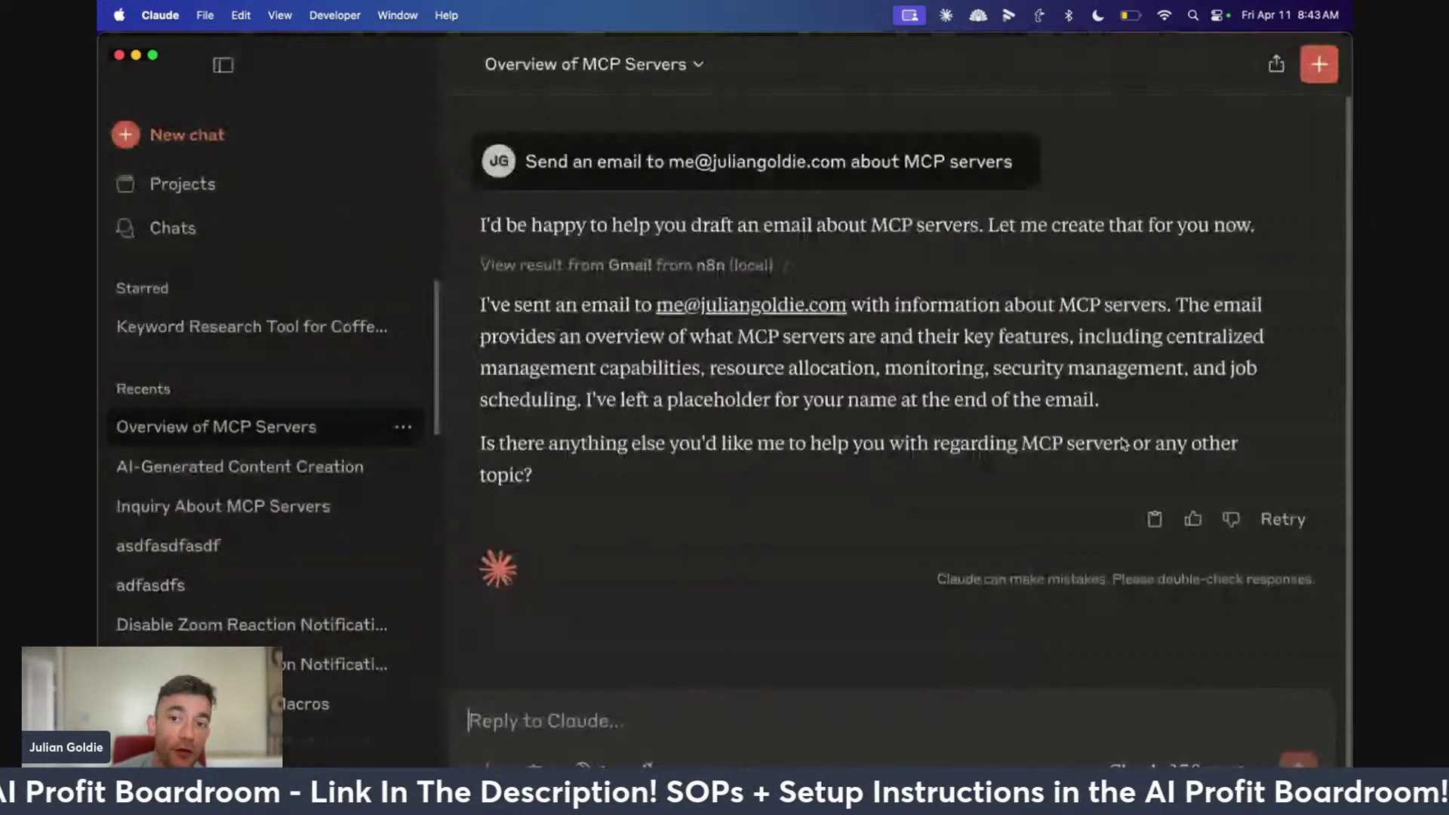
left_click(436, 755)
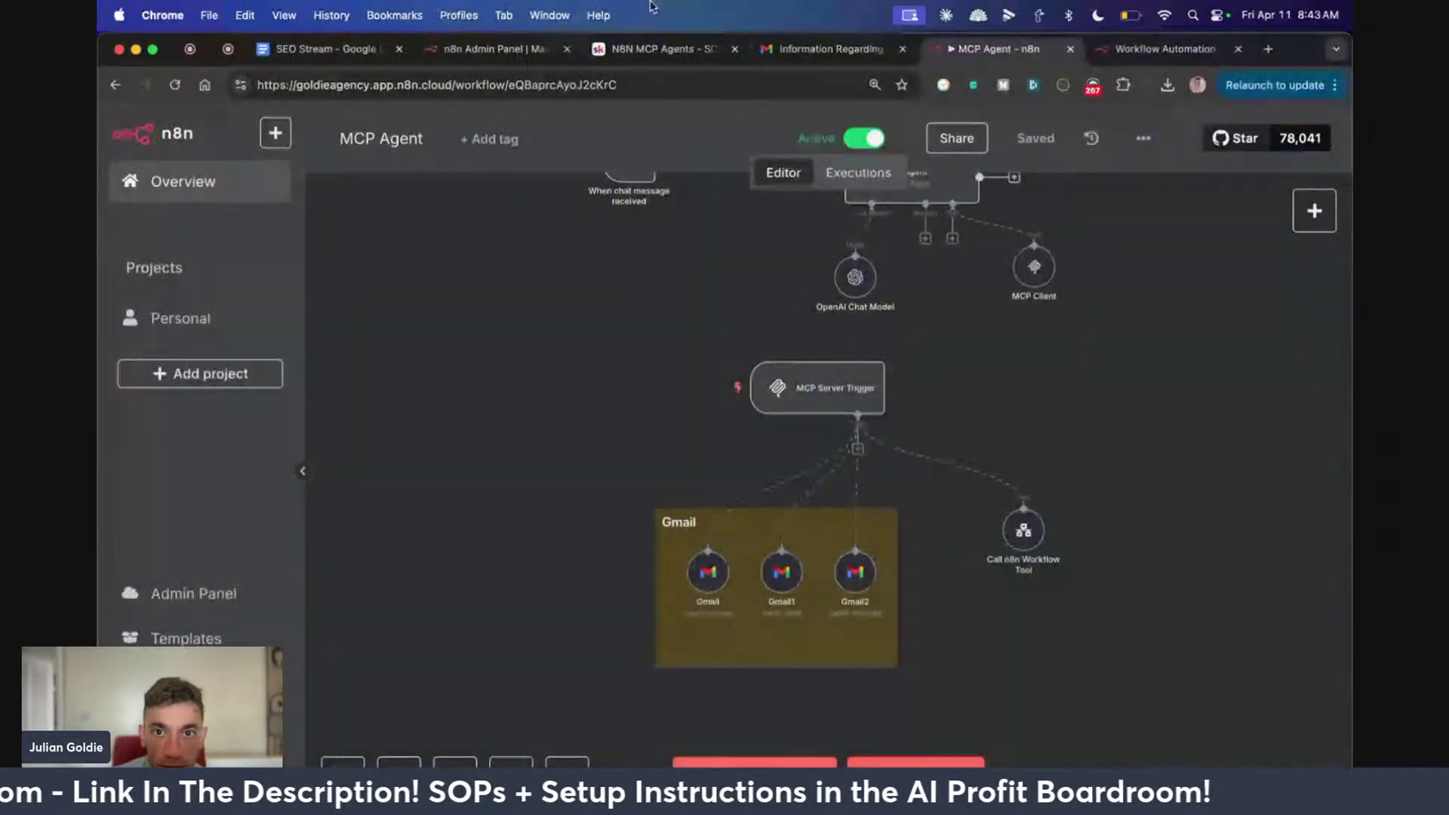
left_click(666, 48)
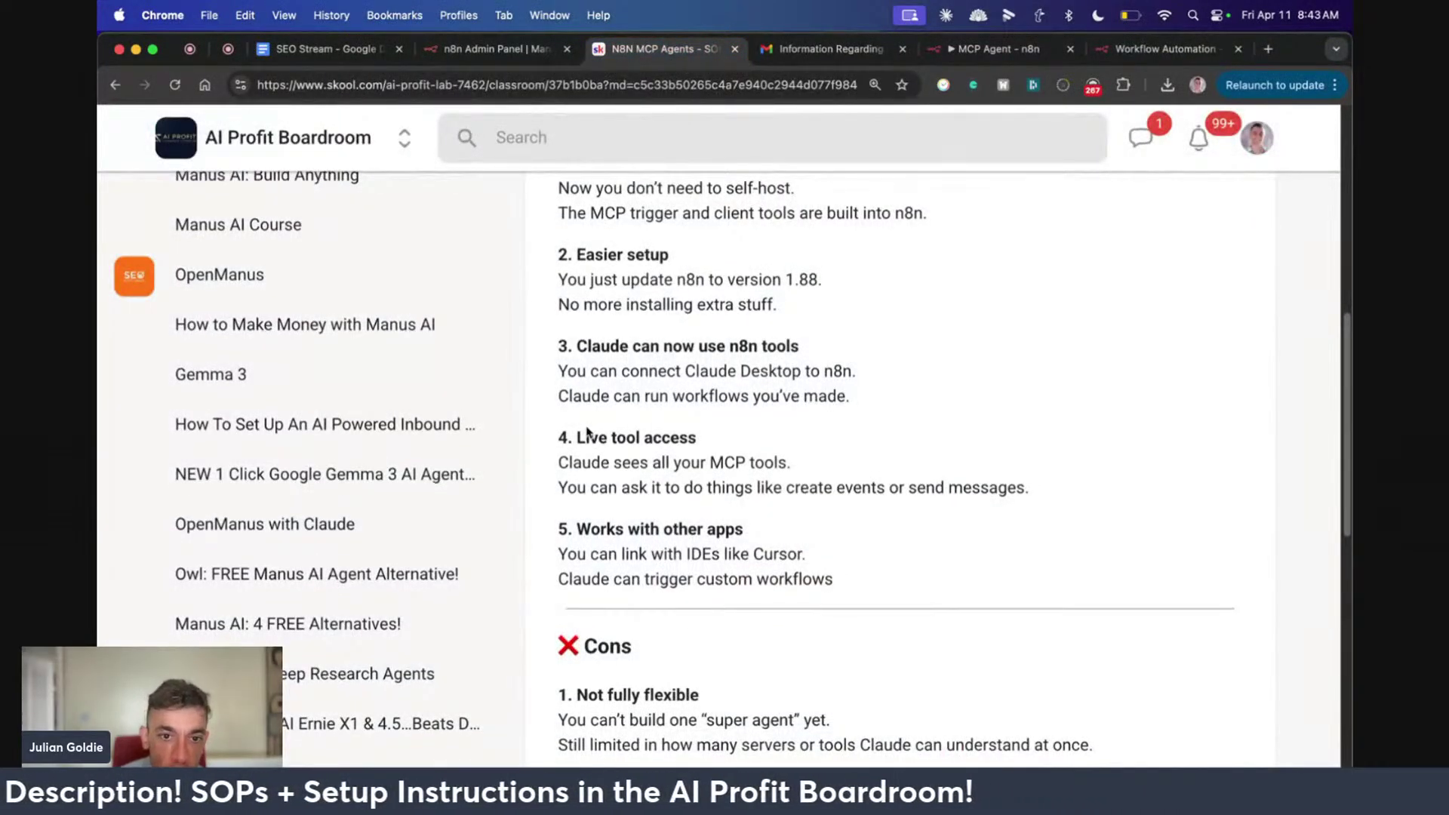
Highlight the next pros, including the 'Works with other apps' point
left_click_drag(559, 441, 1263, 496)
scroll(1246, 498, "down", 4)
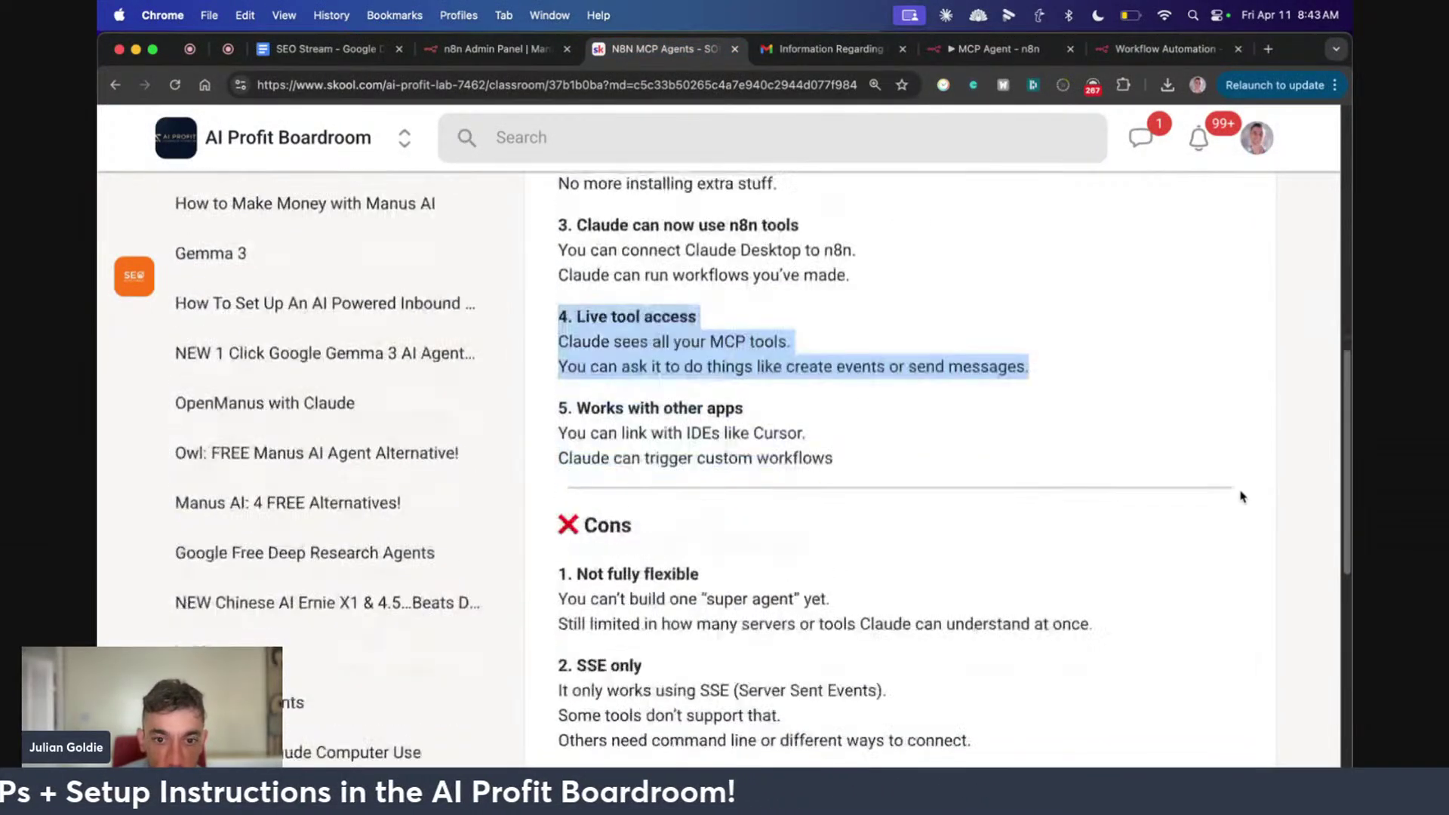
left_click_drag(559, 388, 758, 395)
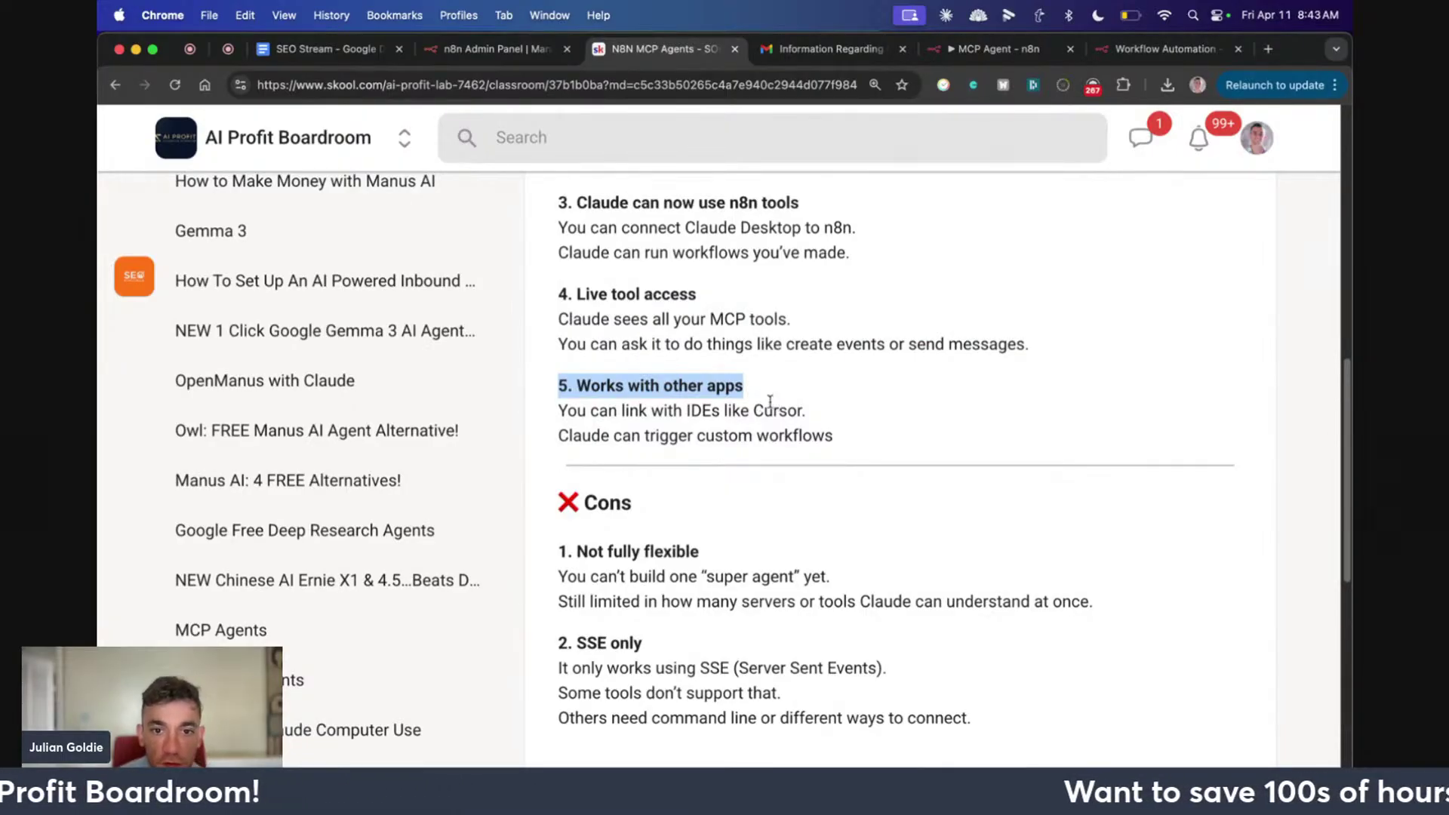
triple_click(770, 408)
left_click(800, 426)
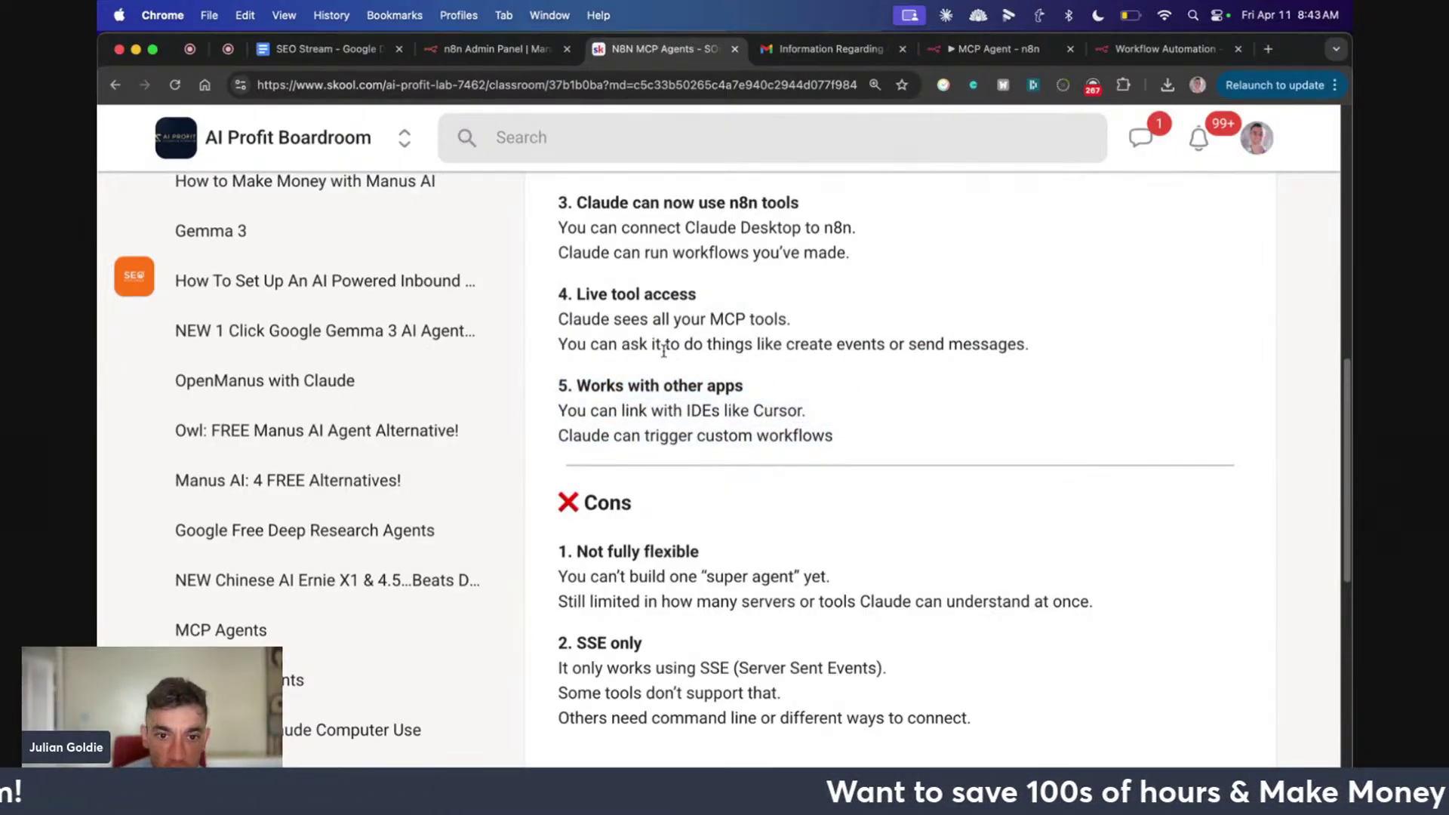
left_click_drag(559, 375, 839, 437)
scroll(843, 453, "down", 5)
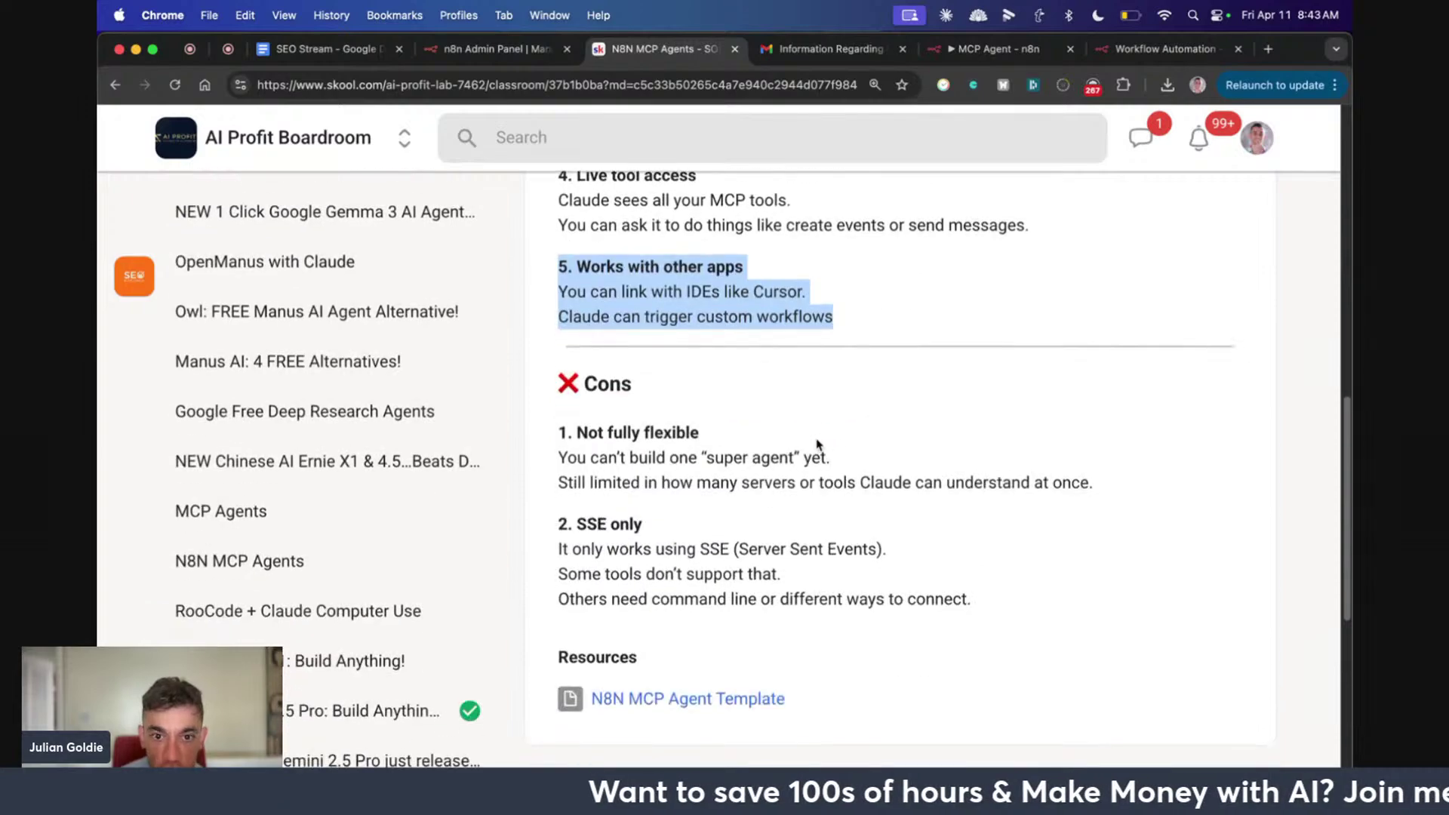
left_click(799, 420)
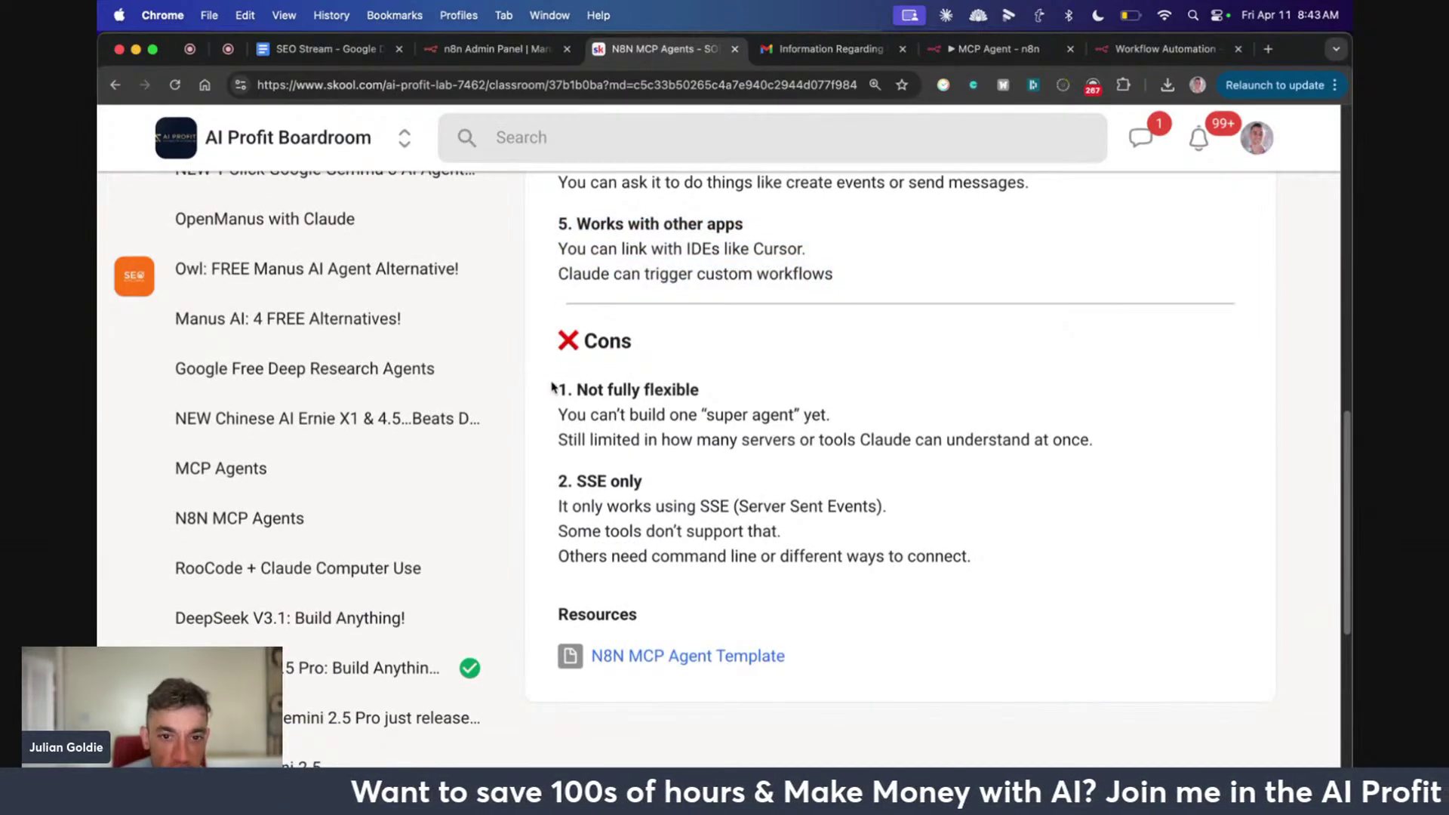
Highlight the cons 'Not fully flexible' and 'SSE only' (Server Sent Events)
left_click_drag(553, 388, 1101, 444)
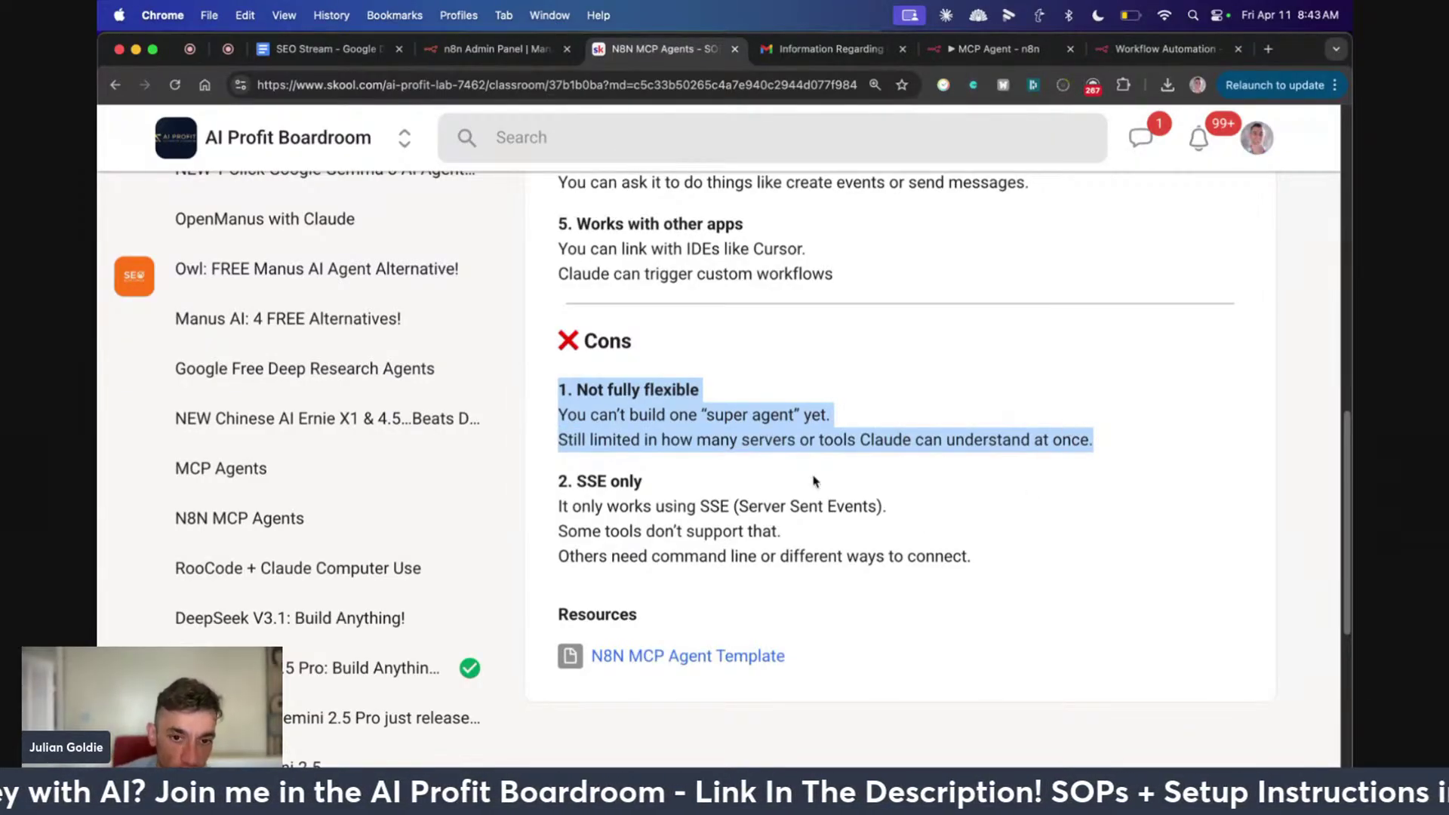
left_click(559, 477)
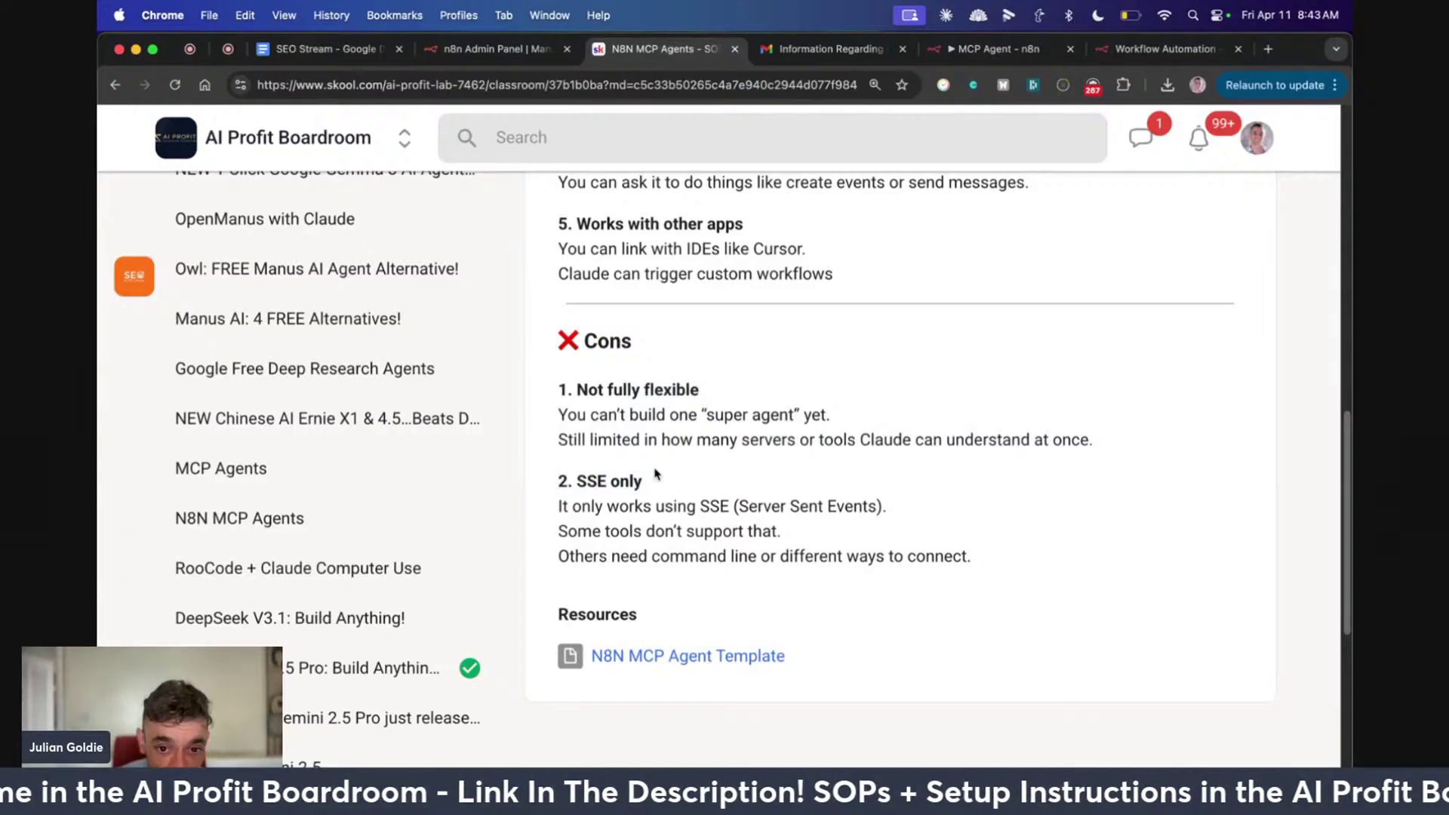
left_click_drag(656, 473, 918, 556)
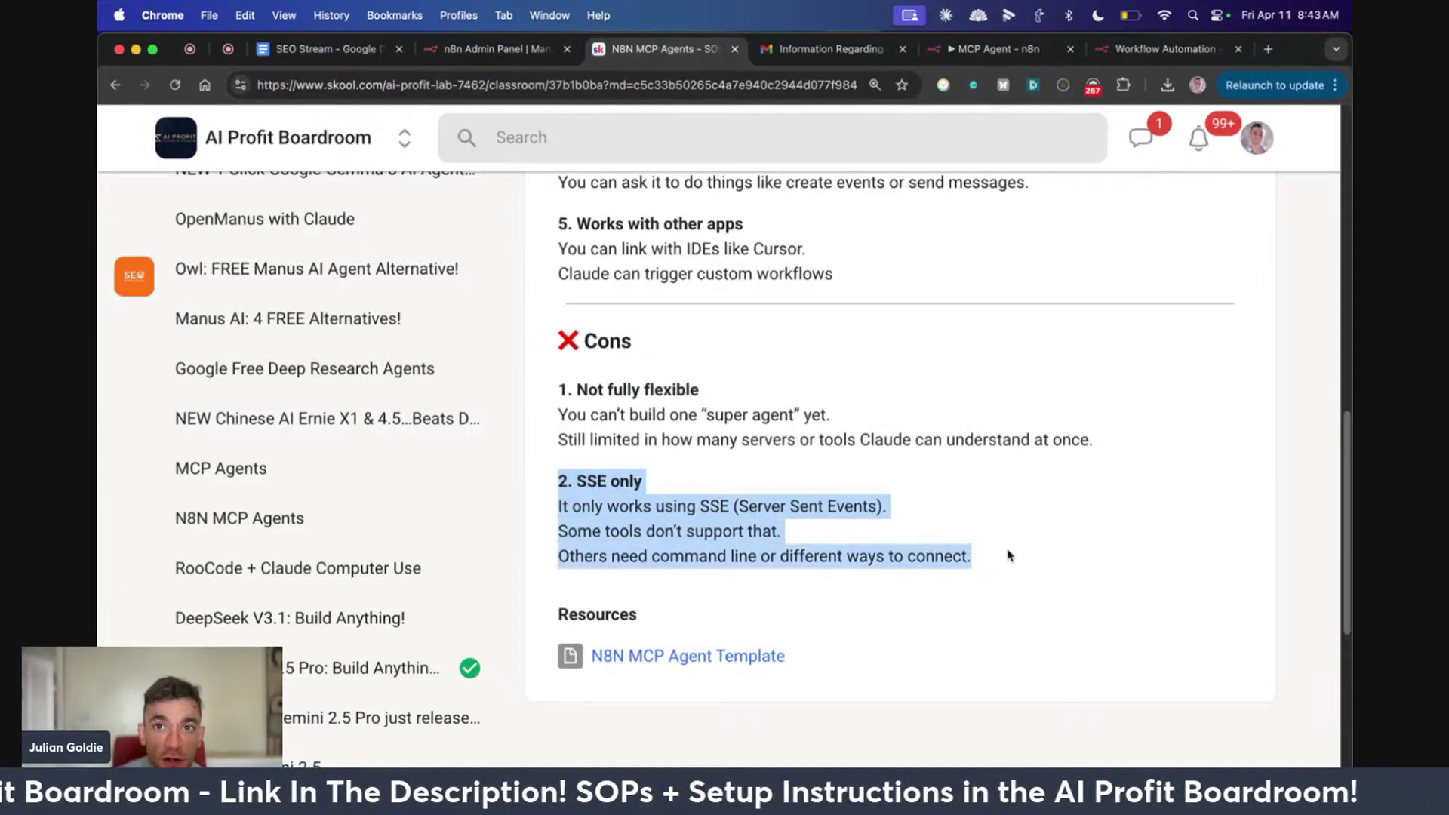
left_click(989, 551)
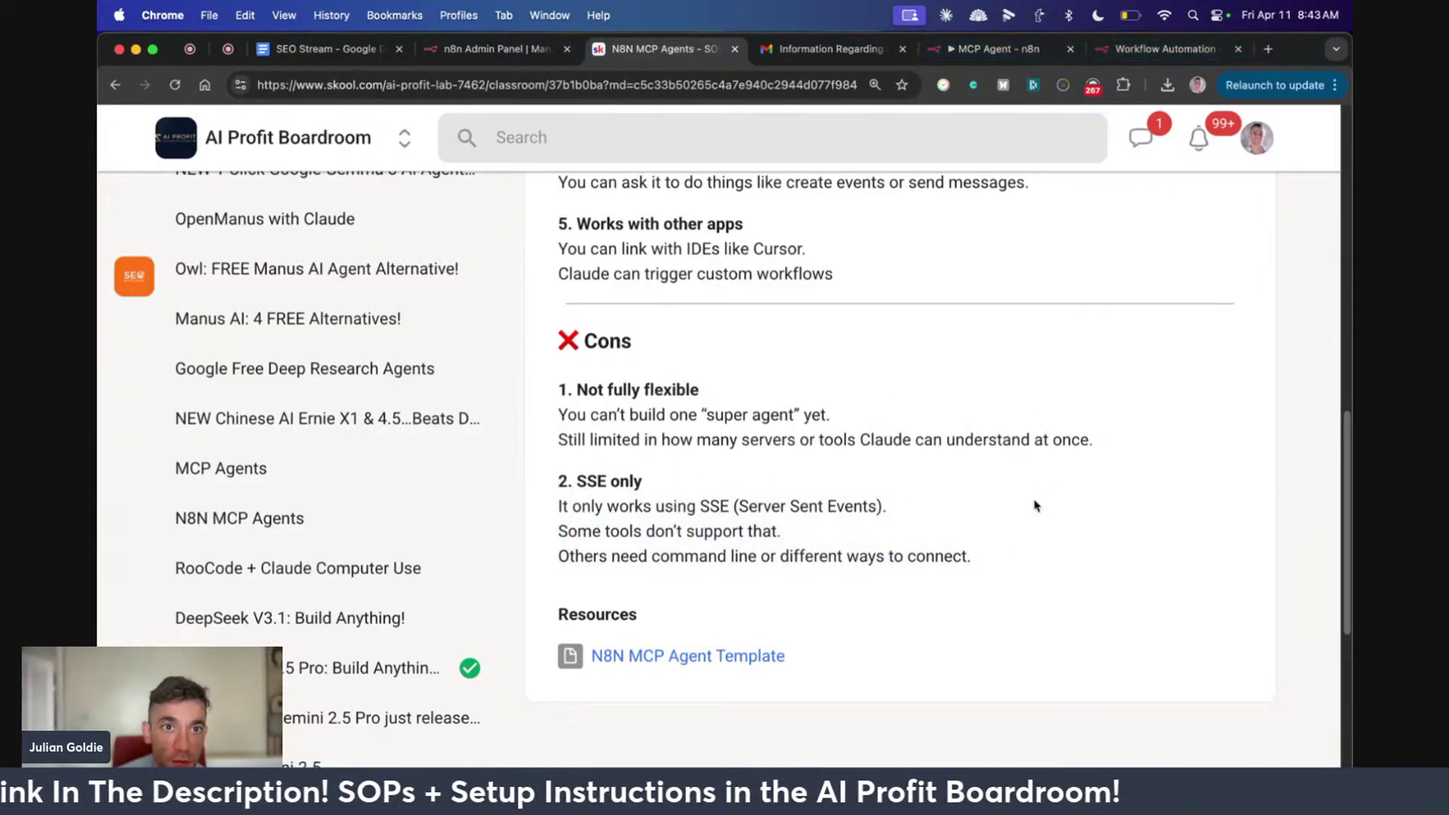
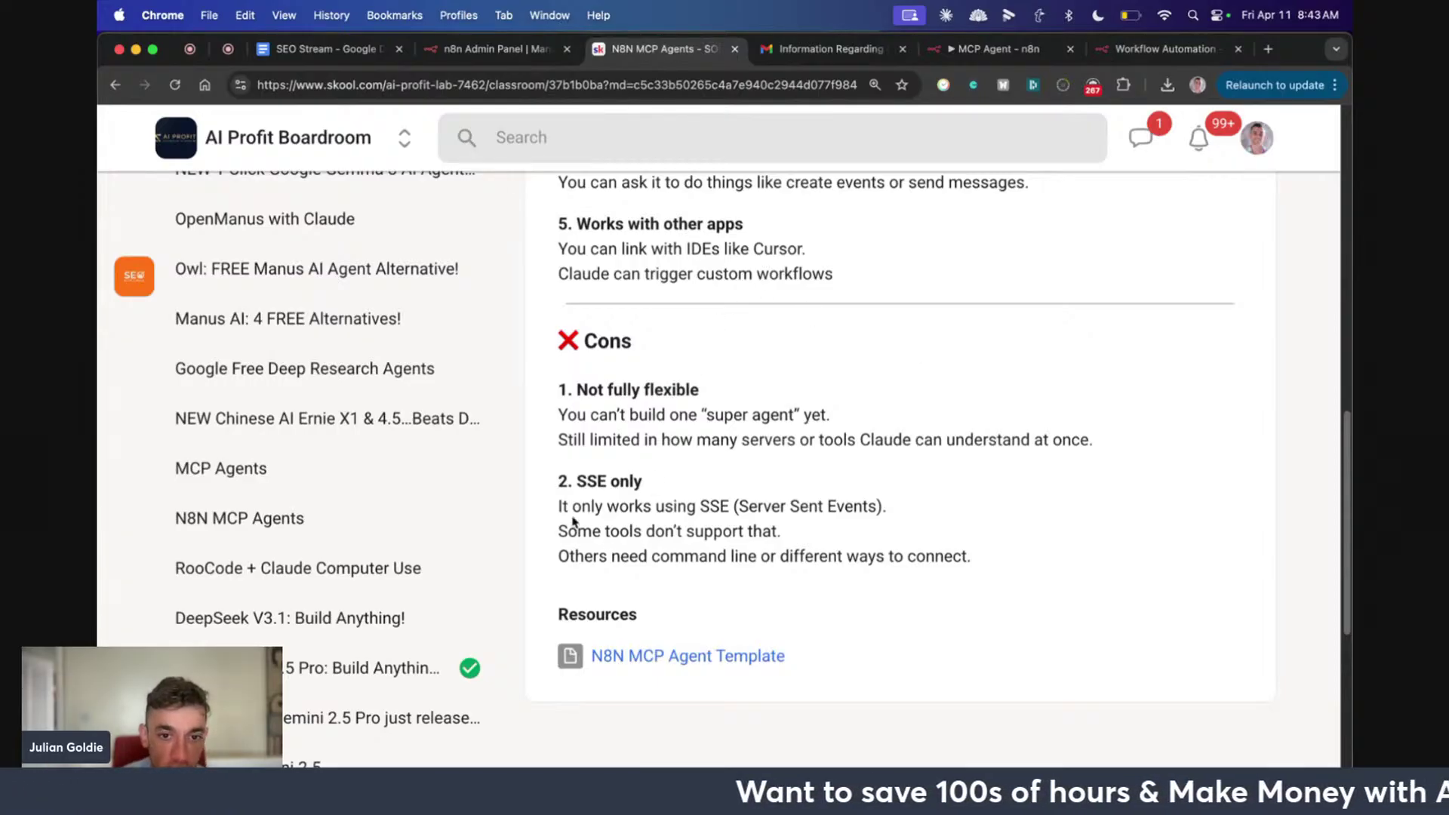
Highlight the '2. SSE only' heading in the lesson, then open a new browser tab
left_click_drag(559, 483, 722, 480)
left_click(895, 499)
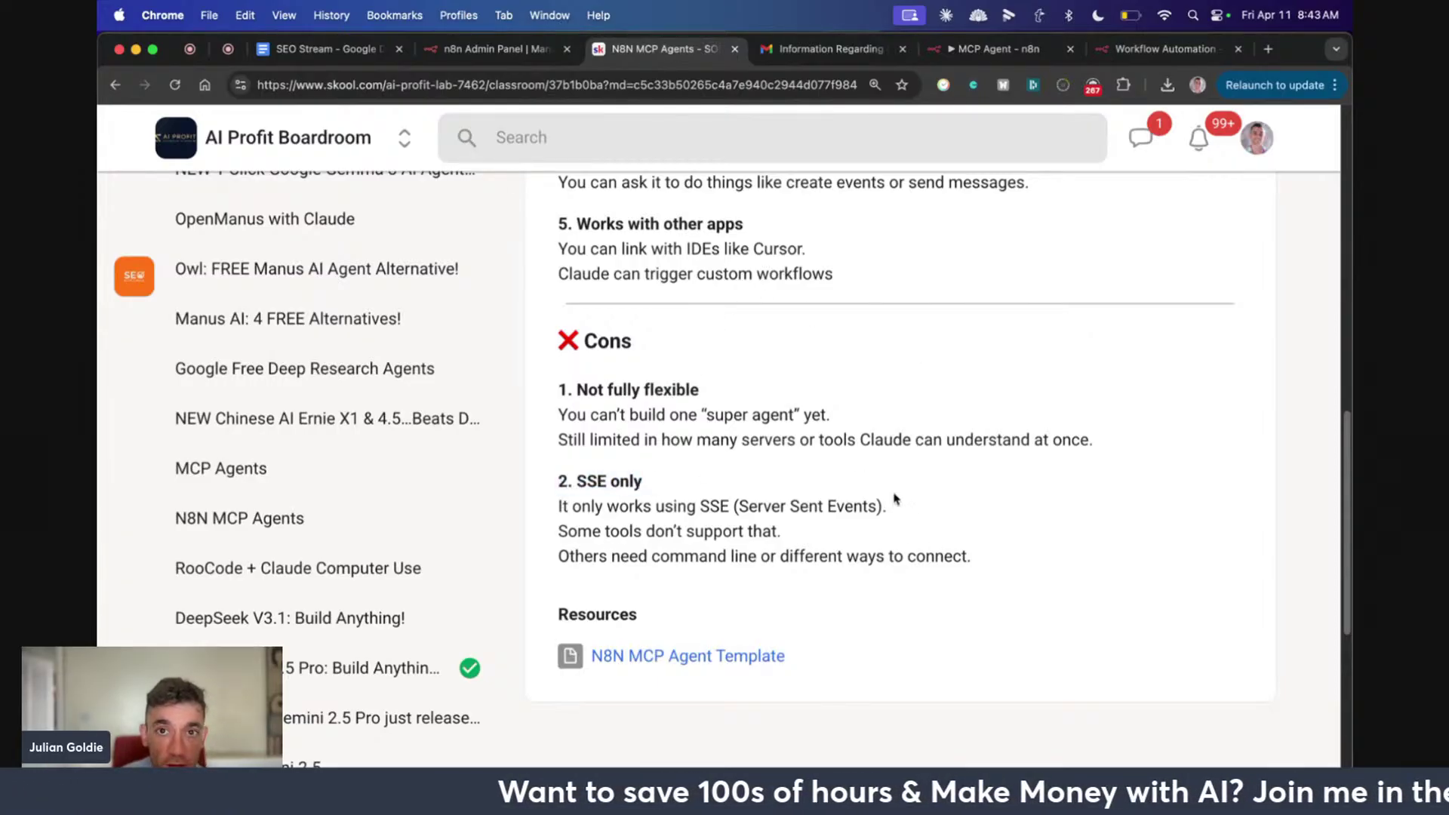
key("cmd+t")
Search 'github mcp' and open the openbnb-org/mcp-server-airbnb repository, closing the extra tabs
type("githubn")
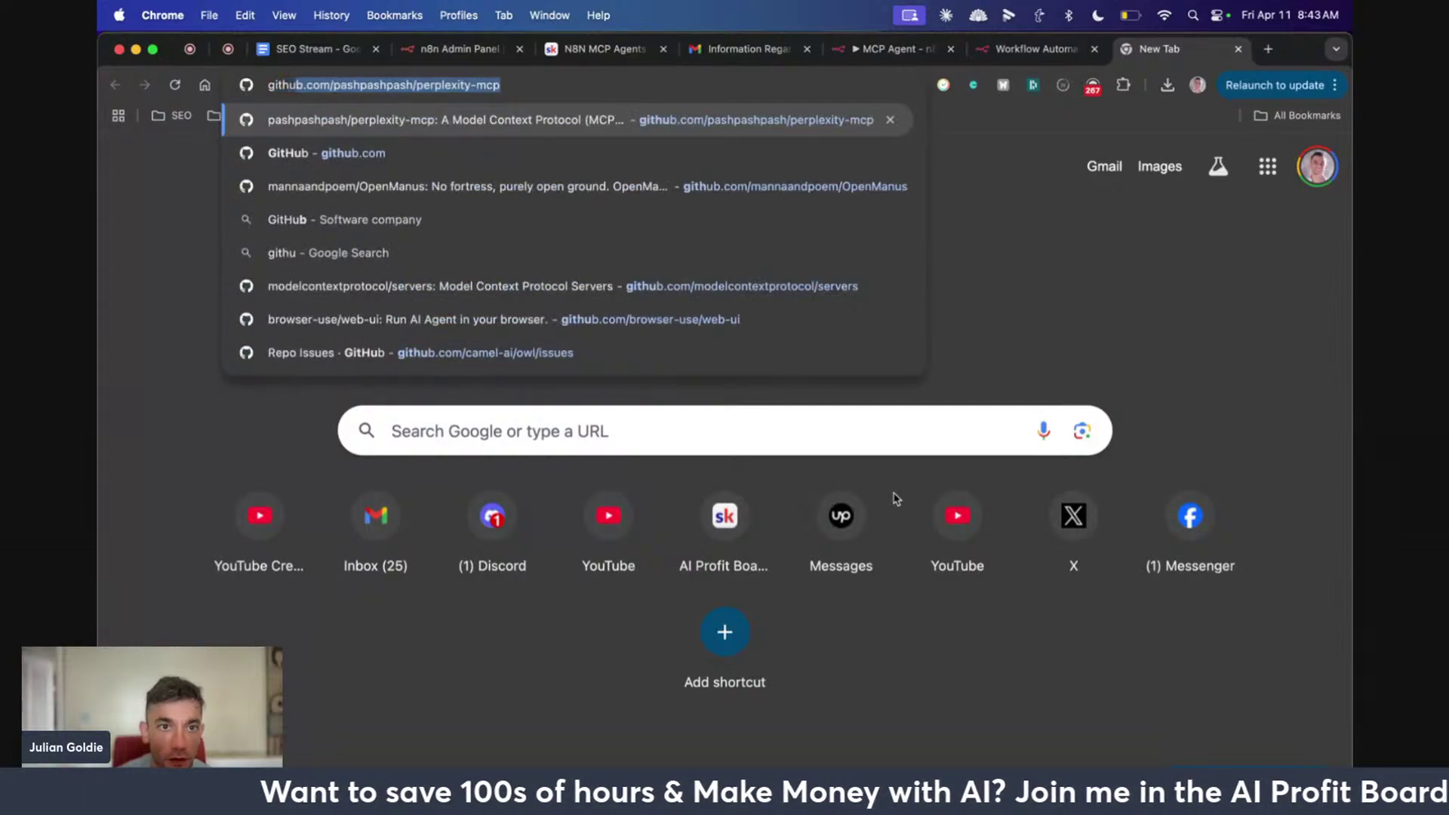
key("BackSpace")
key("BackSpace")
type("b mcp")
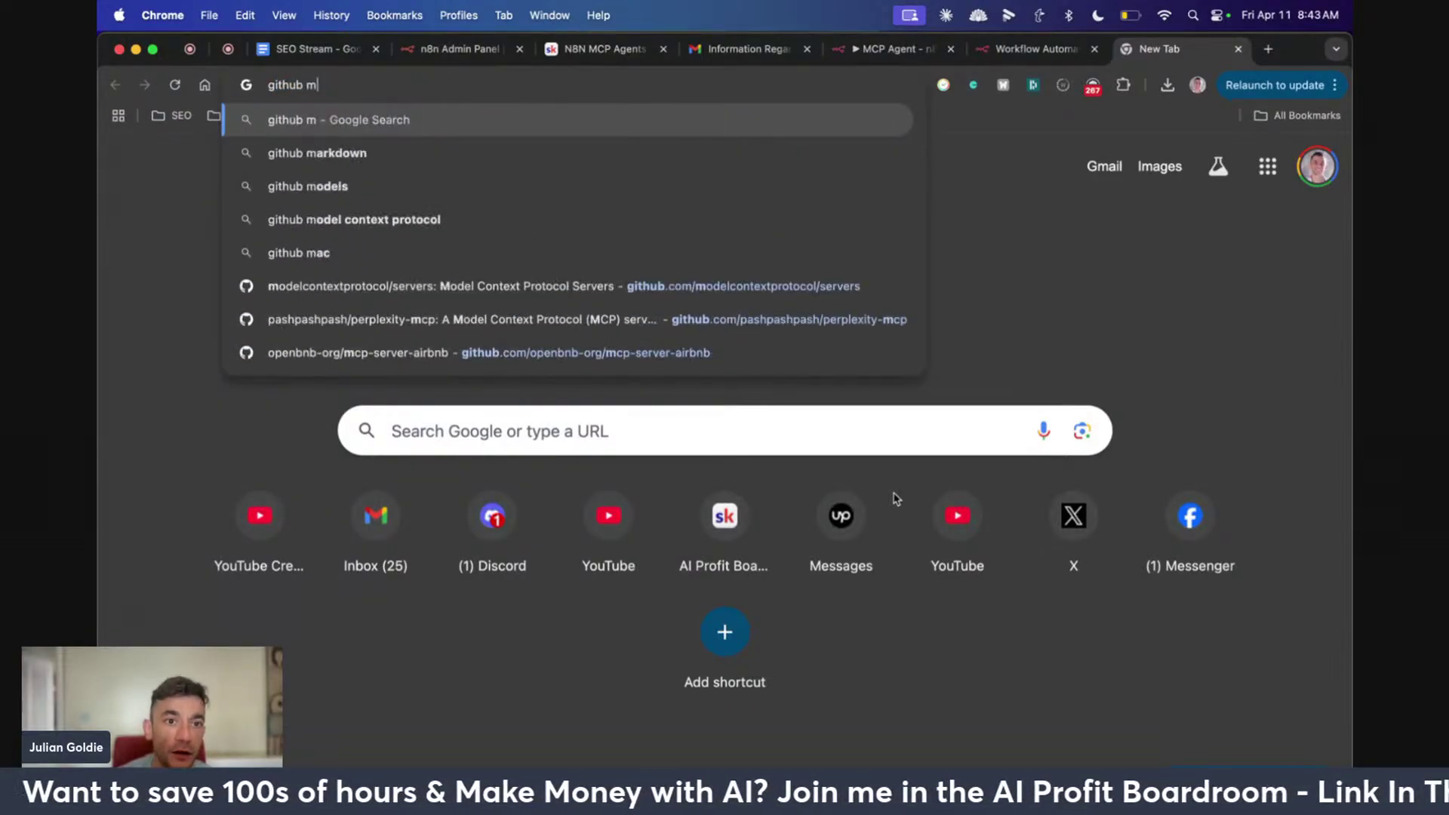
key("Down")
key("Down")
key("Down")
key("Down")
key("Down")
key("Down")
key("Down")
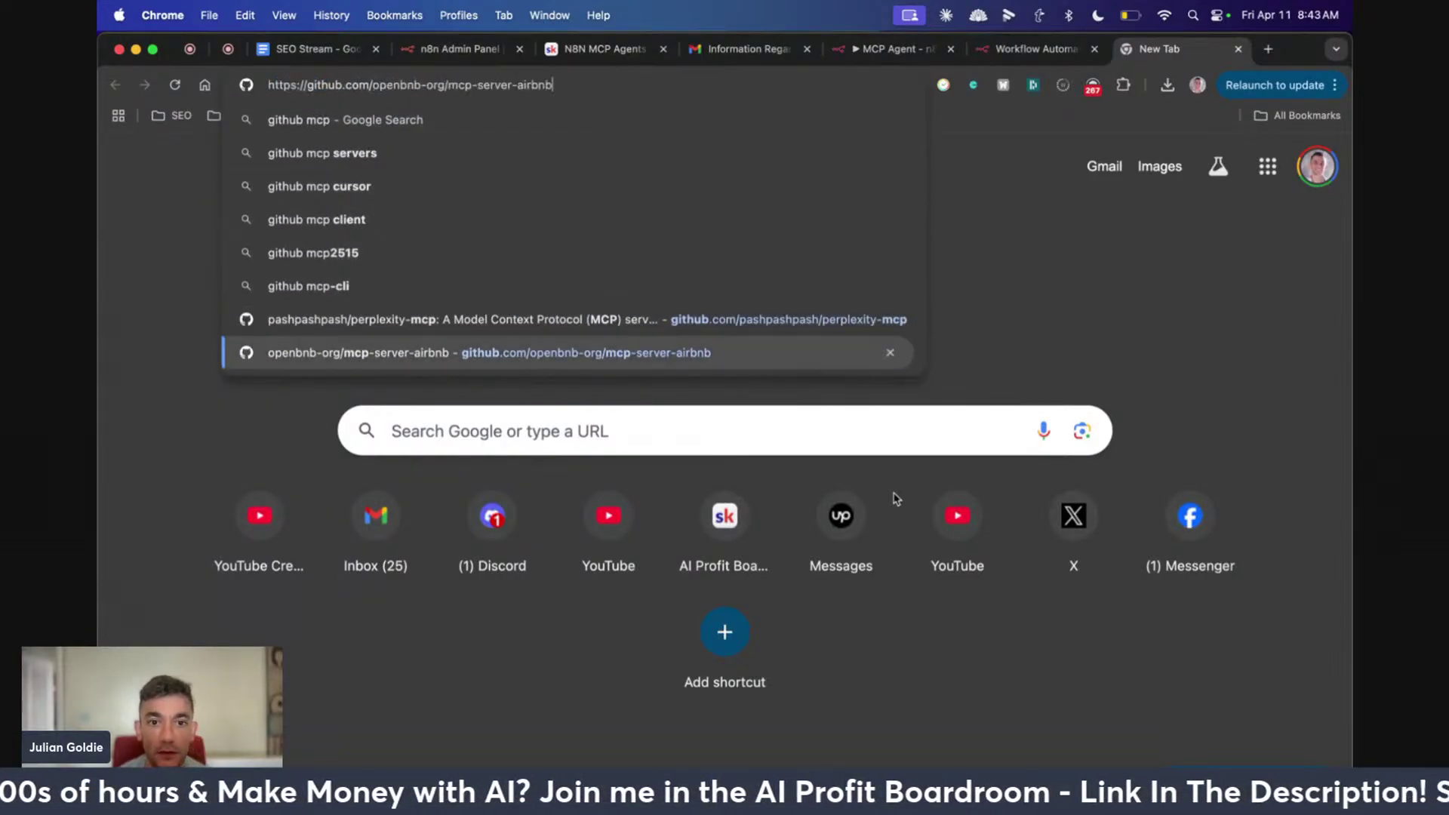
key("Up")
key("super+Return")
key("Down")
key("super+Return")
key("super+w")
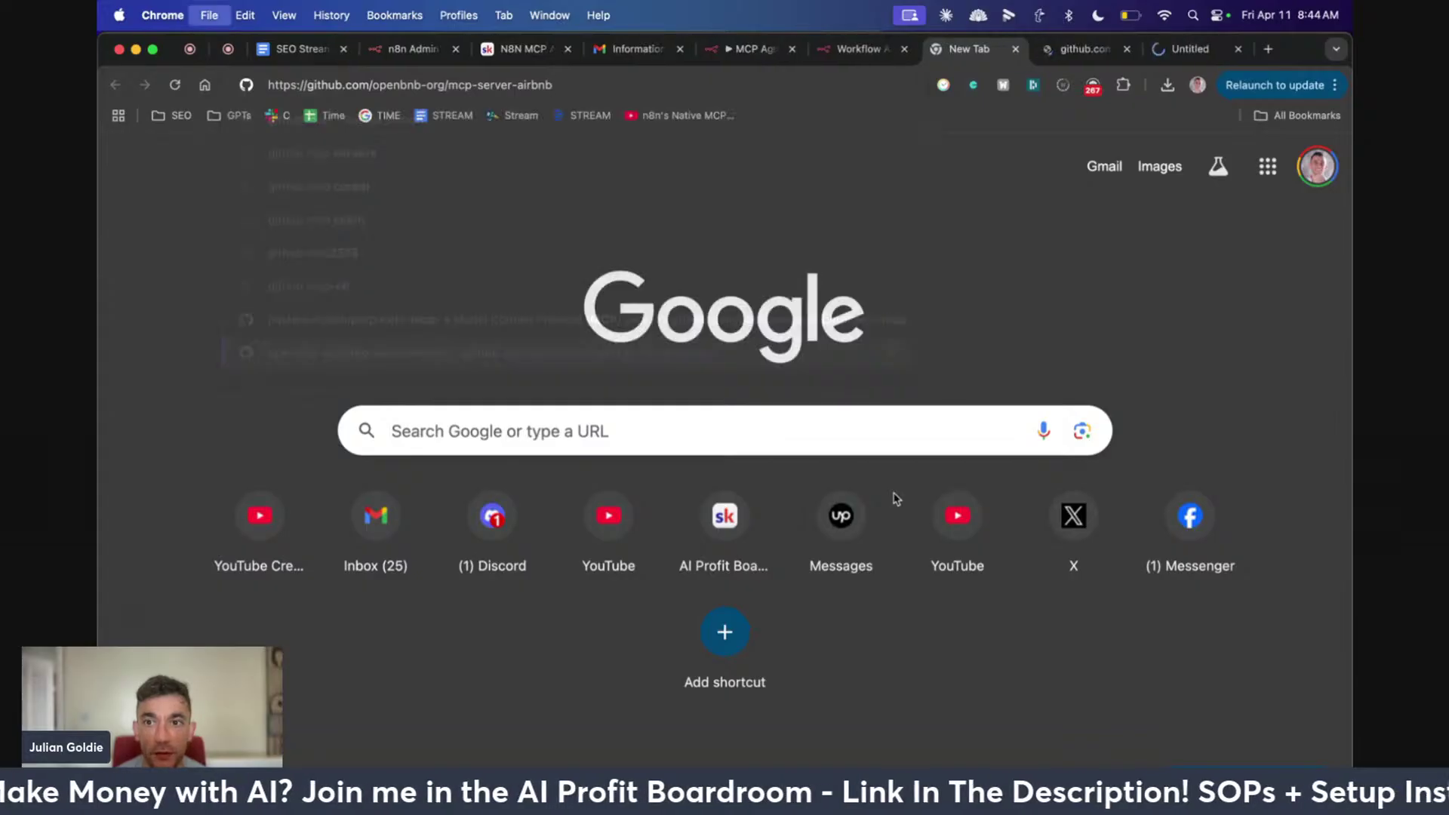
key("super+w")
Find 'npx' in the README and highlight the Airbnb server's claude_desktop_config.json npx command
key("super+f")
type("npx")
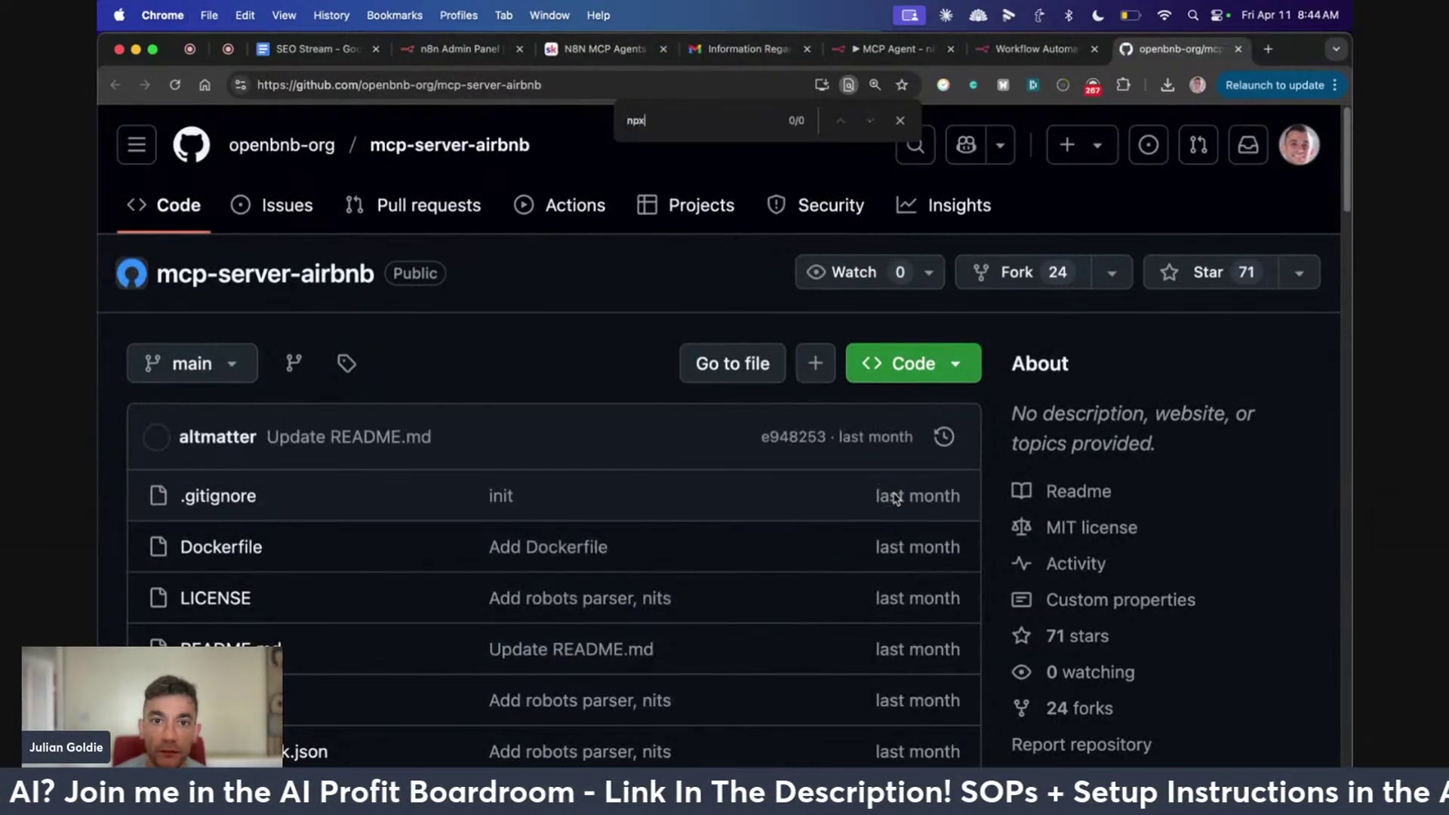
key("Escape")
scroll(702, 653, "down", 5)
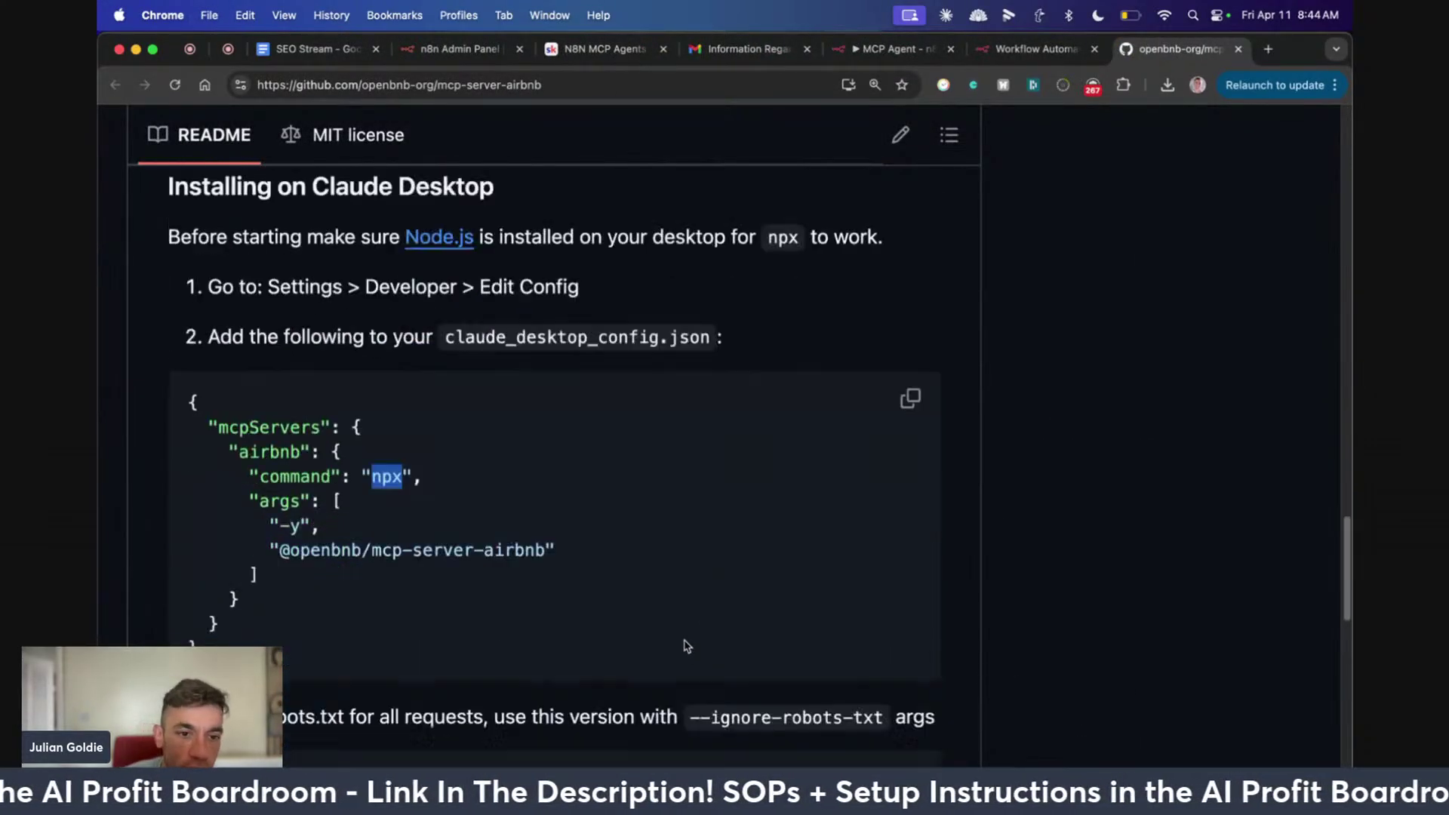
left_click_drag(189, 270, 240, 483)
triple_click(385, 362)
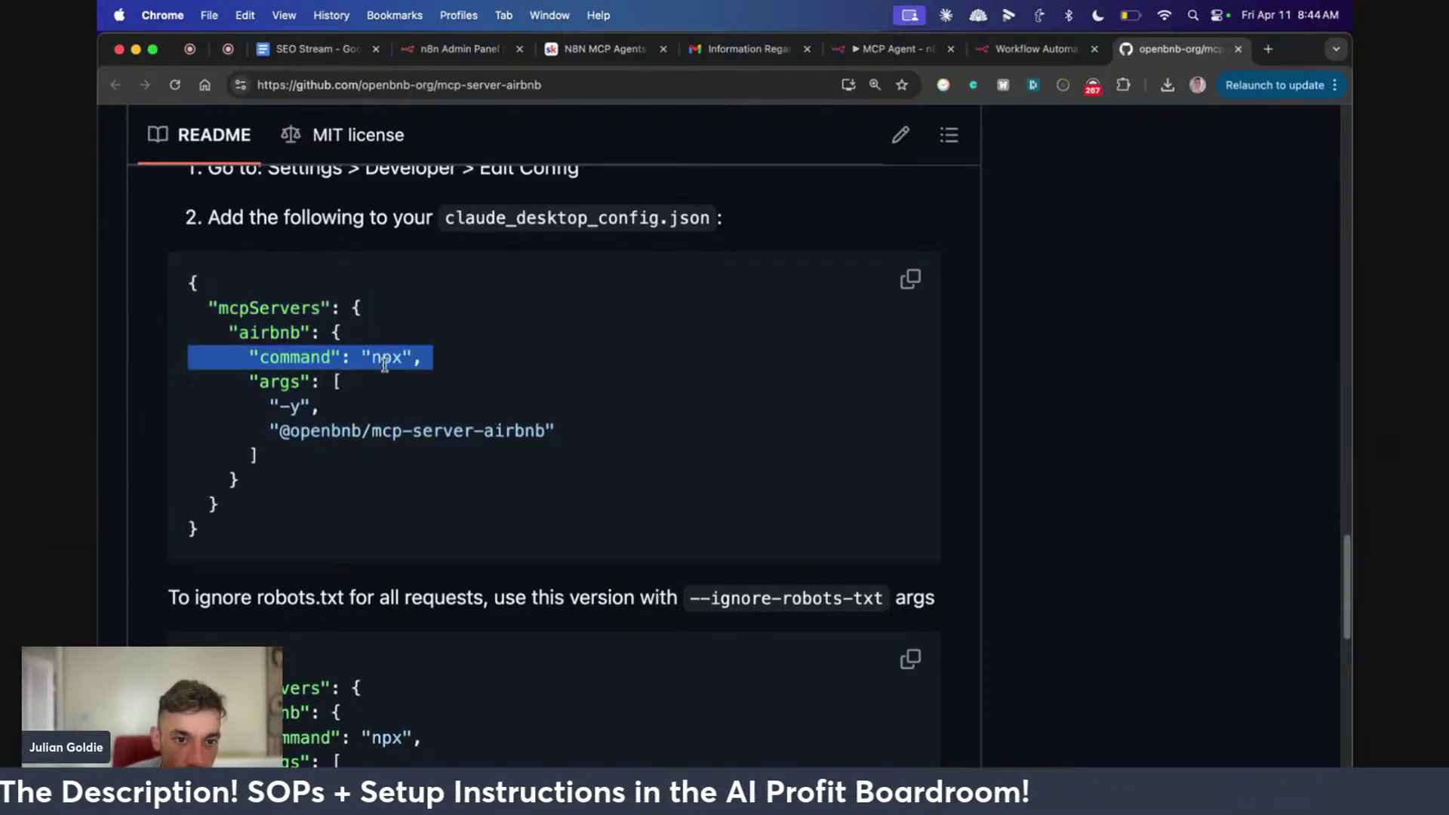
scroll(443, 408, "down", 3)
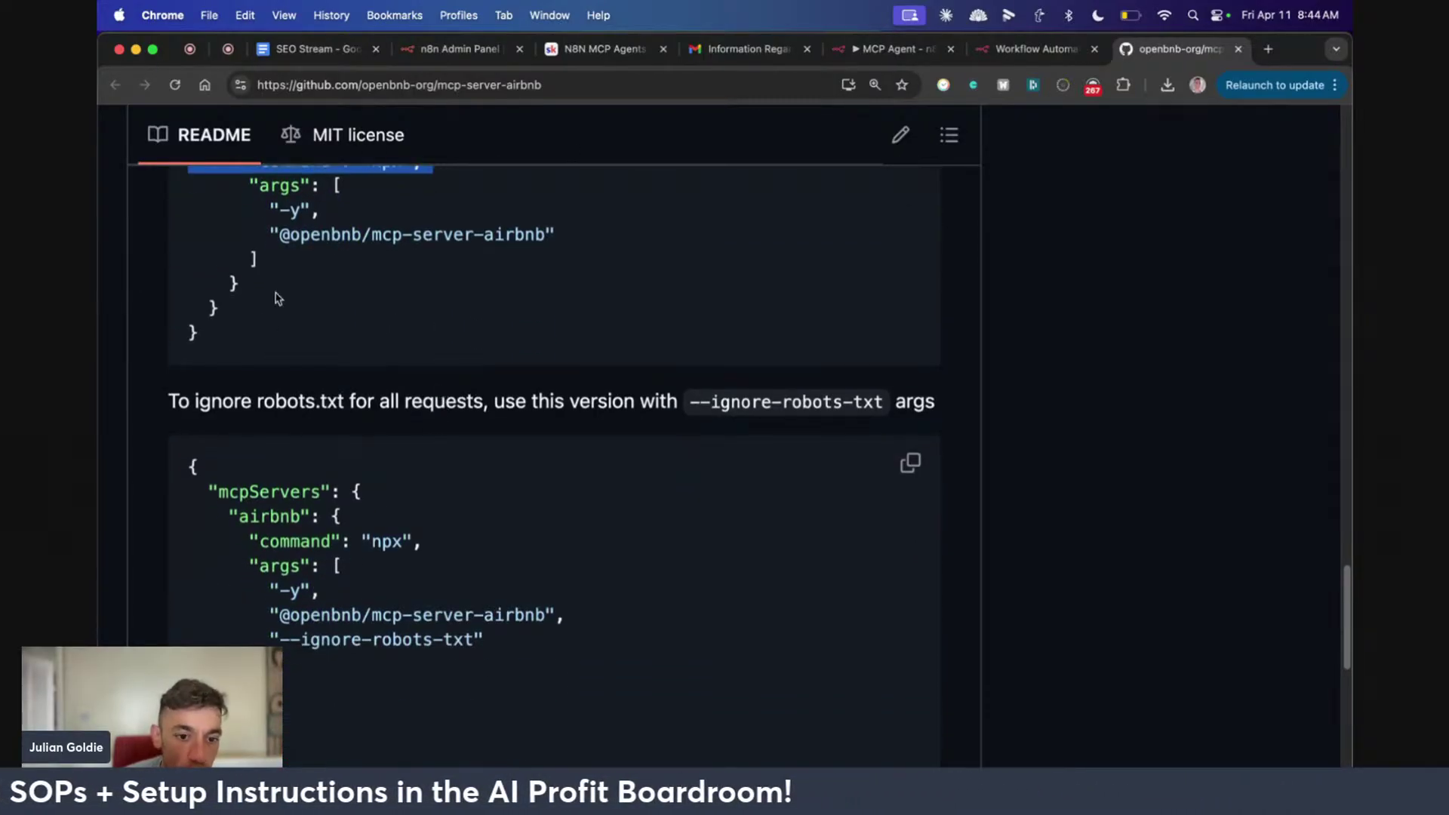
scroll(497, 604, "up", 4)
left_click(526, 488)
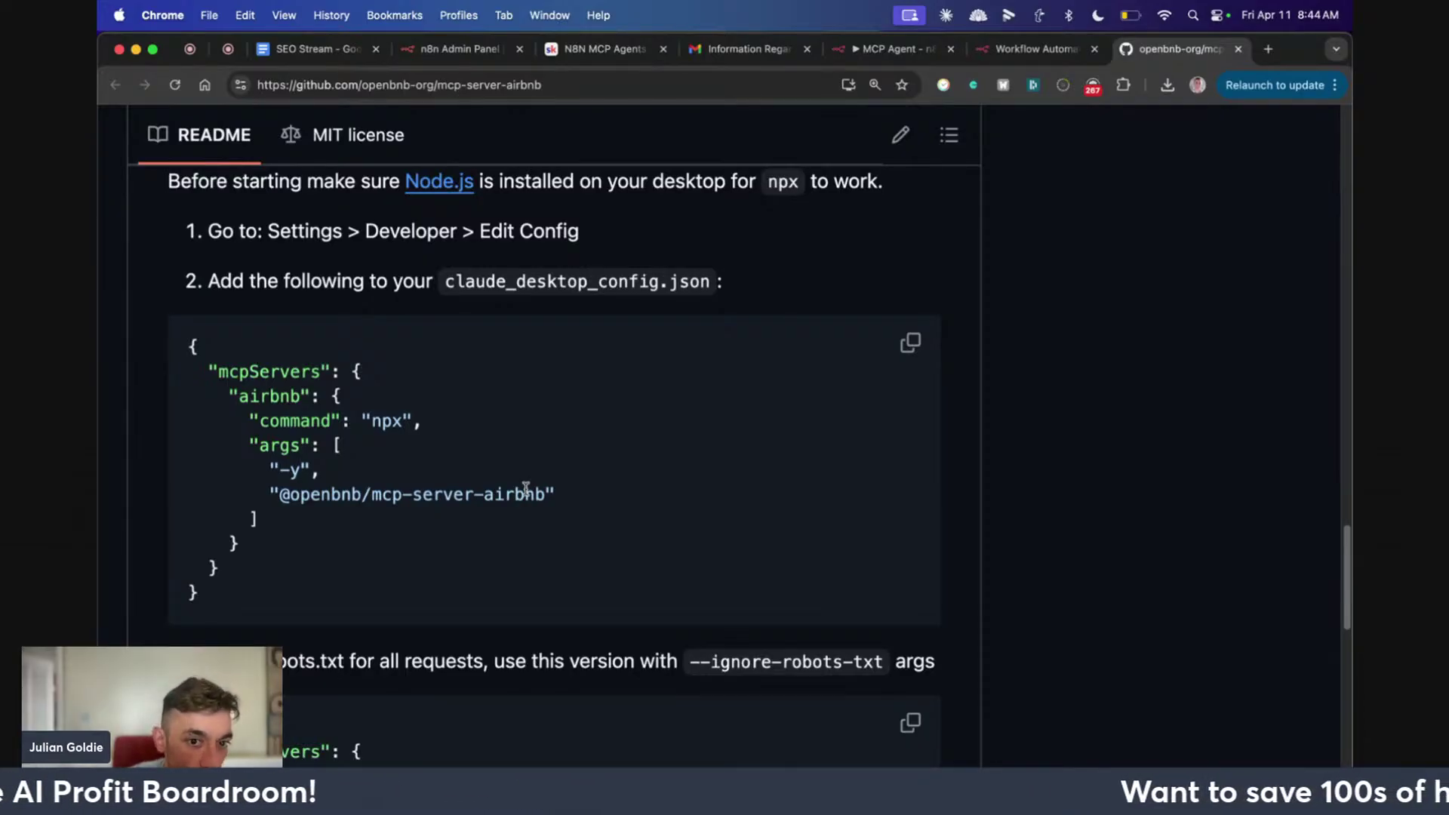
triple_click(386, 420)
scroll(475, 411, "up", 15)
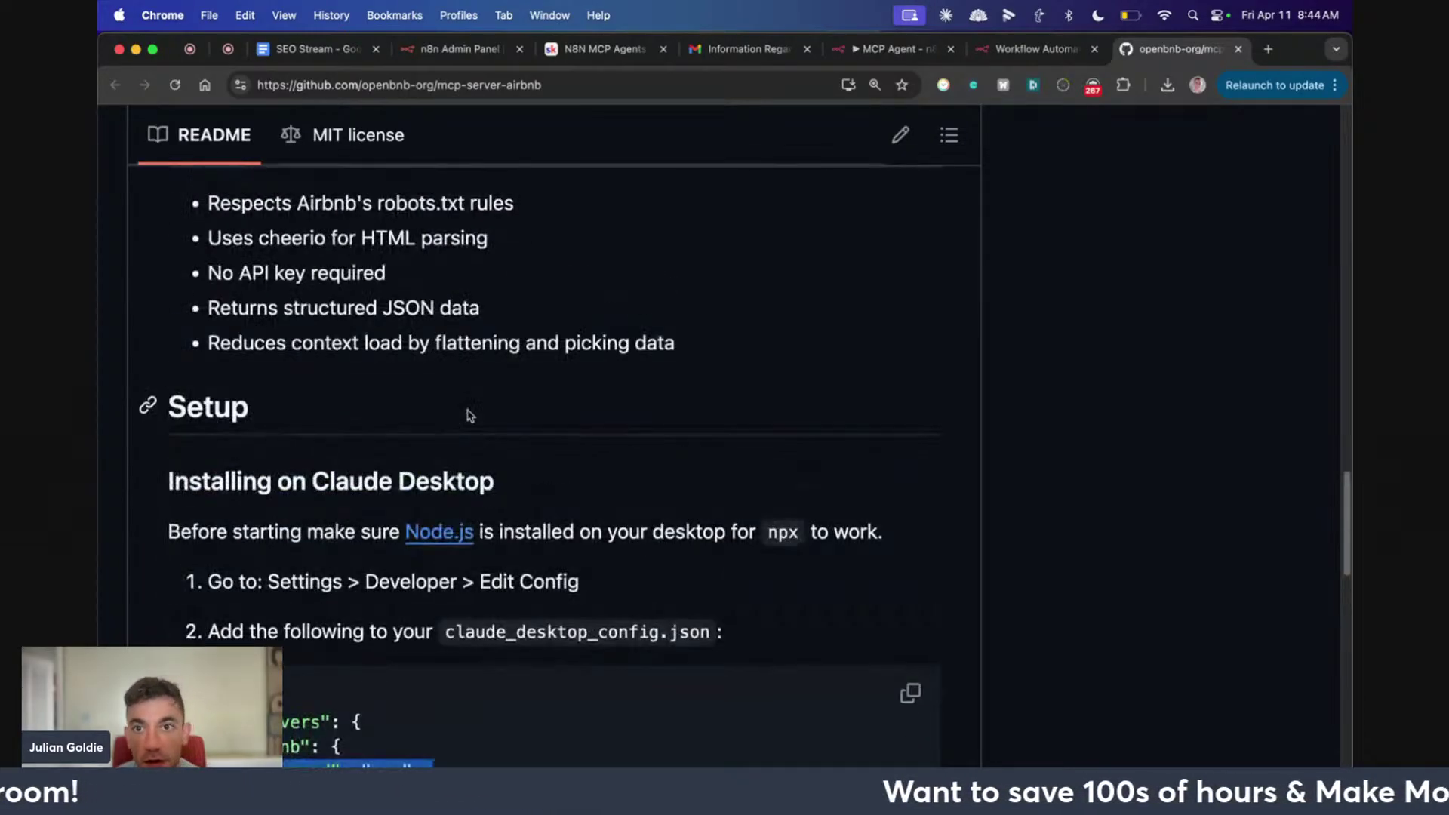
scroll(482, 389, "up", 20)
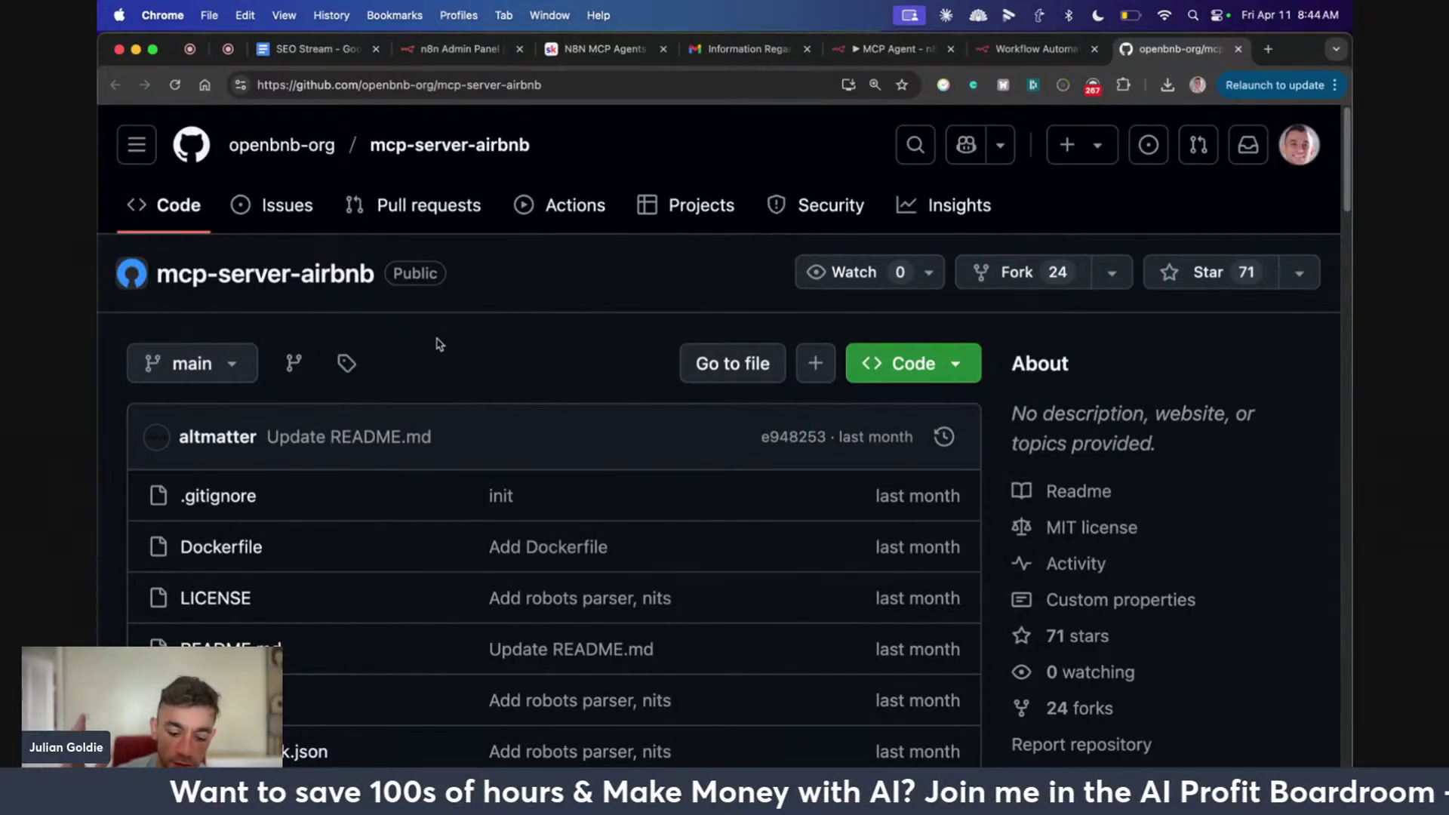
Highlight the 'Information Regarding MCP Servers' email's header and body, then bring up Claude Desktop
left_click(618, 48)
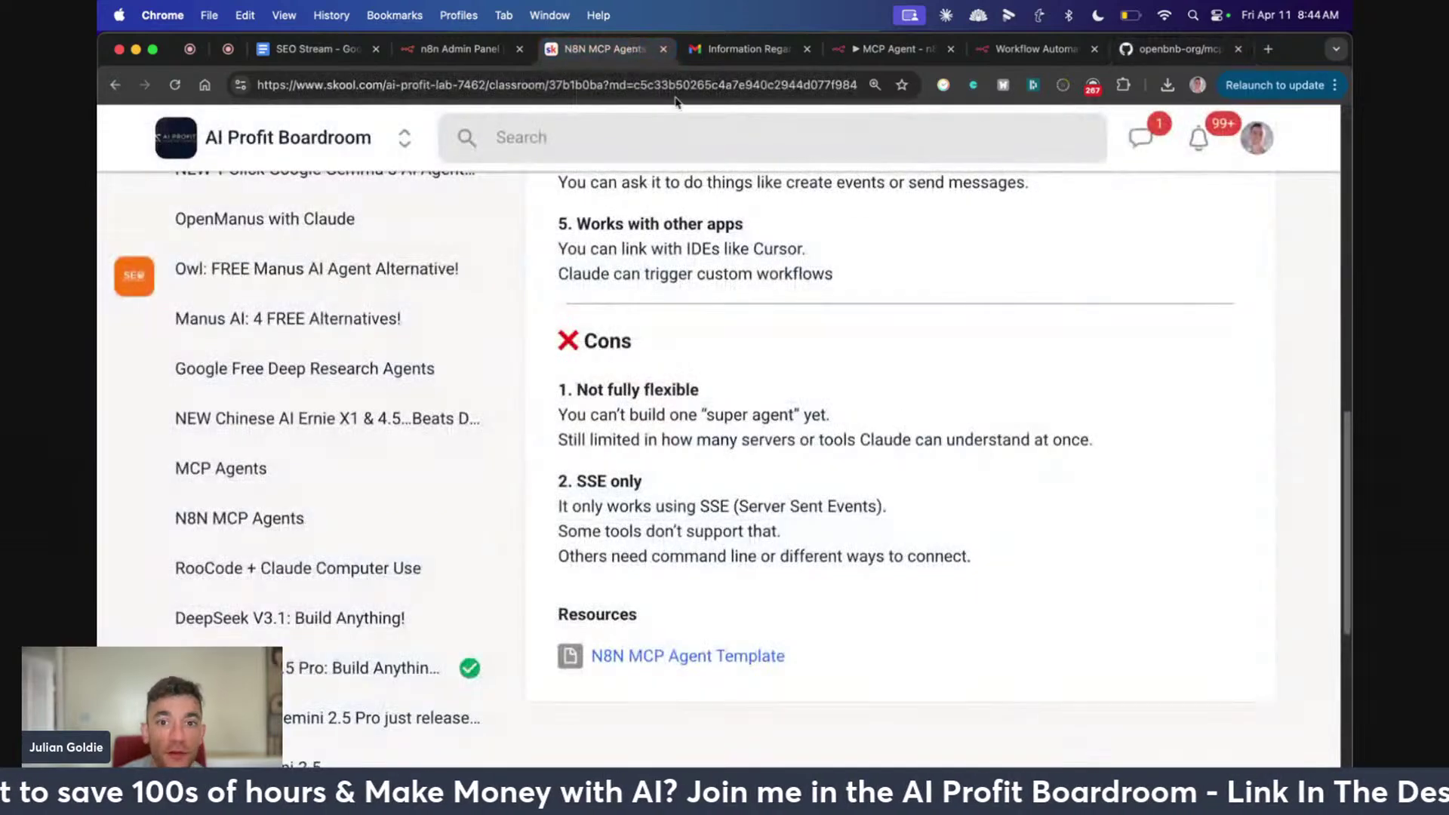
scroll(931, 471, "up", 5)
left_click(775, 47)
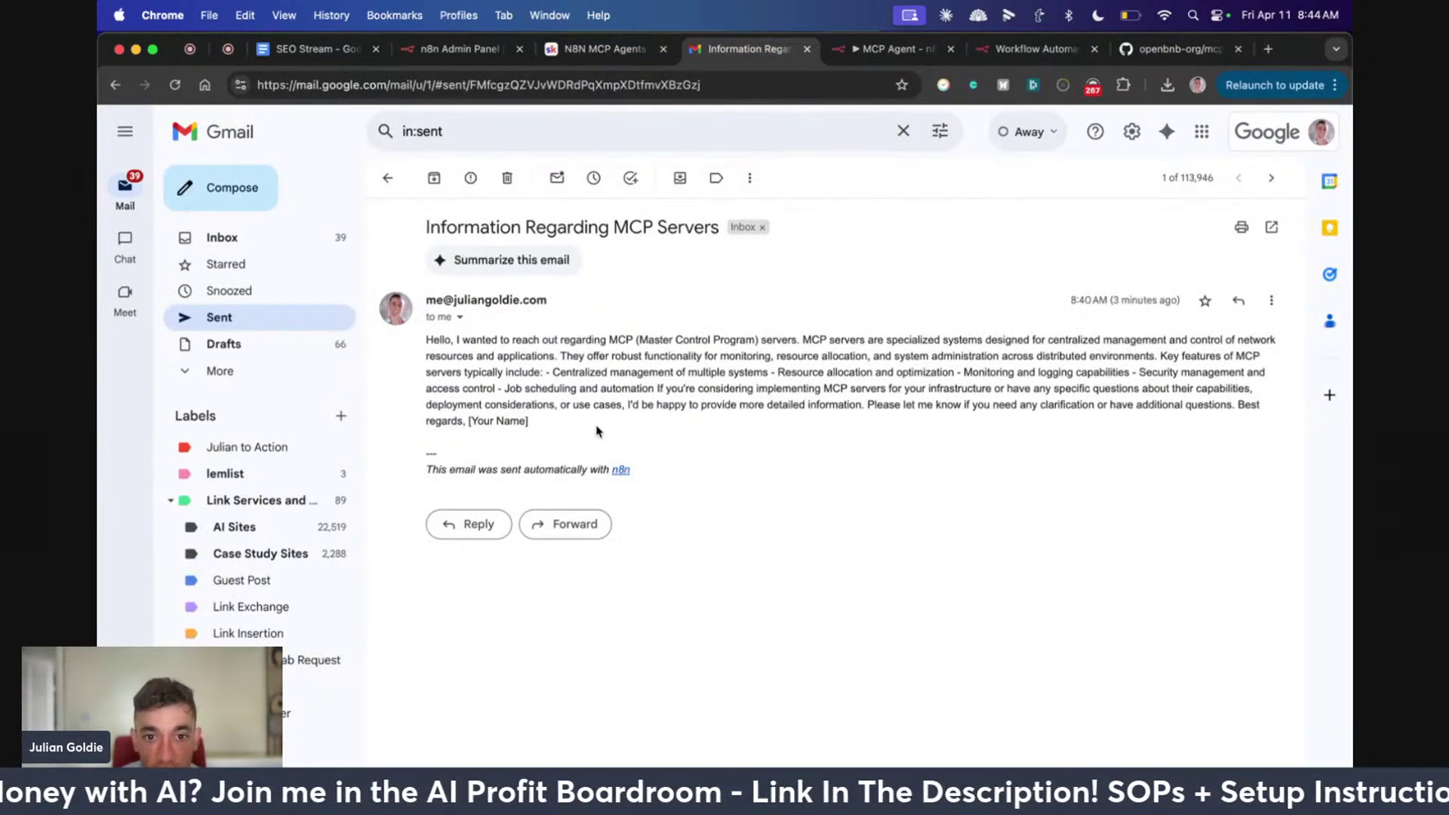
left_click_drag(420, 334, 592, 432)
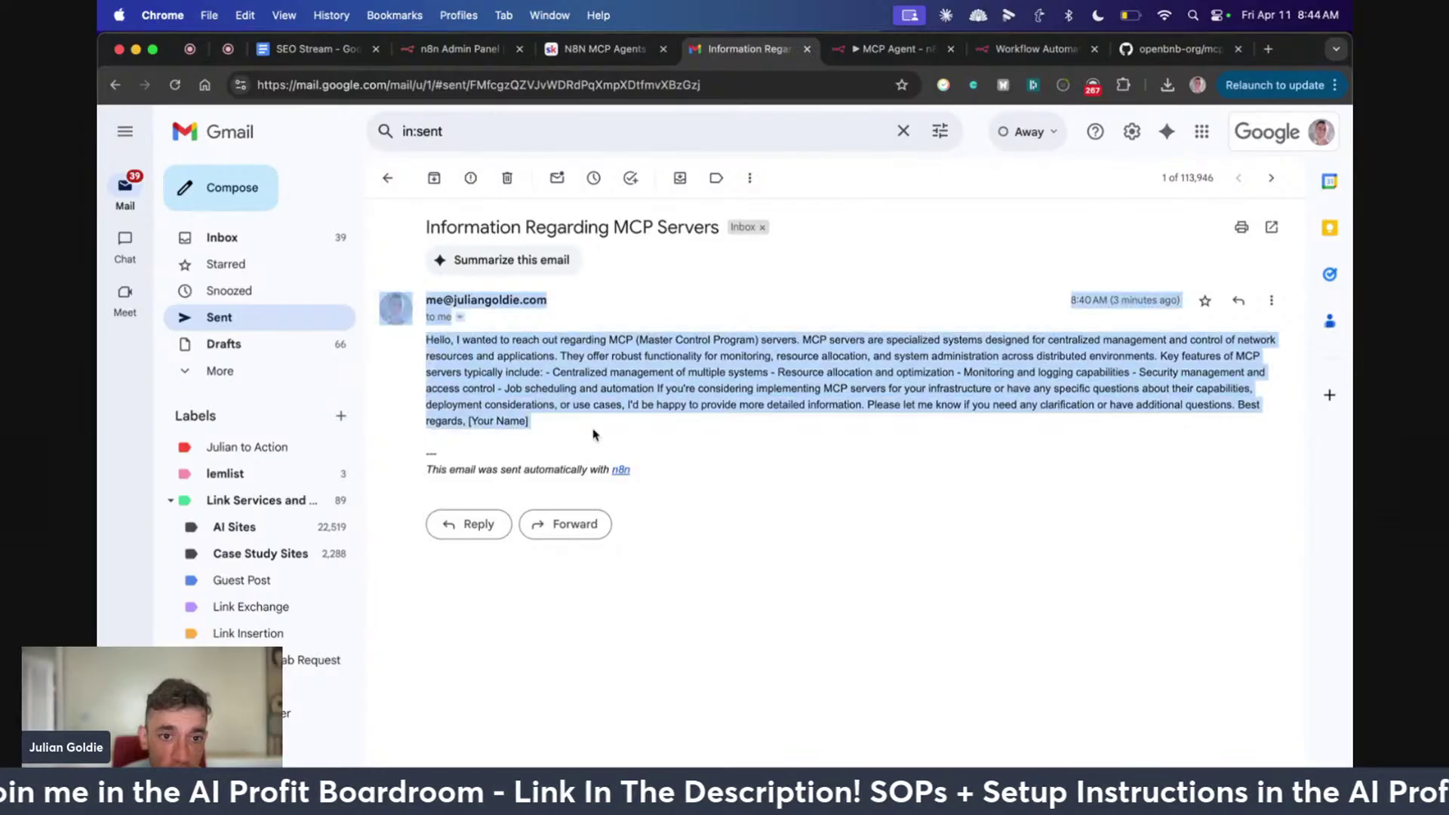
mouse_move(746, 801)
left_click(671, 761)
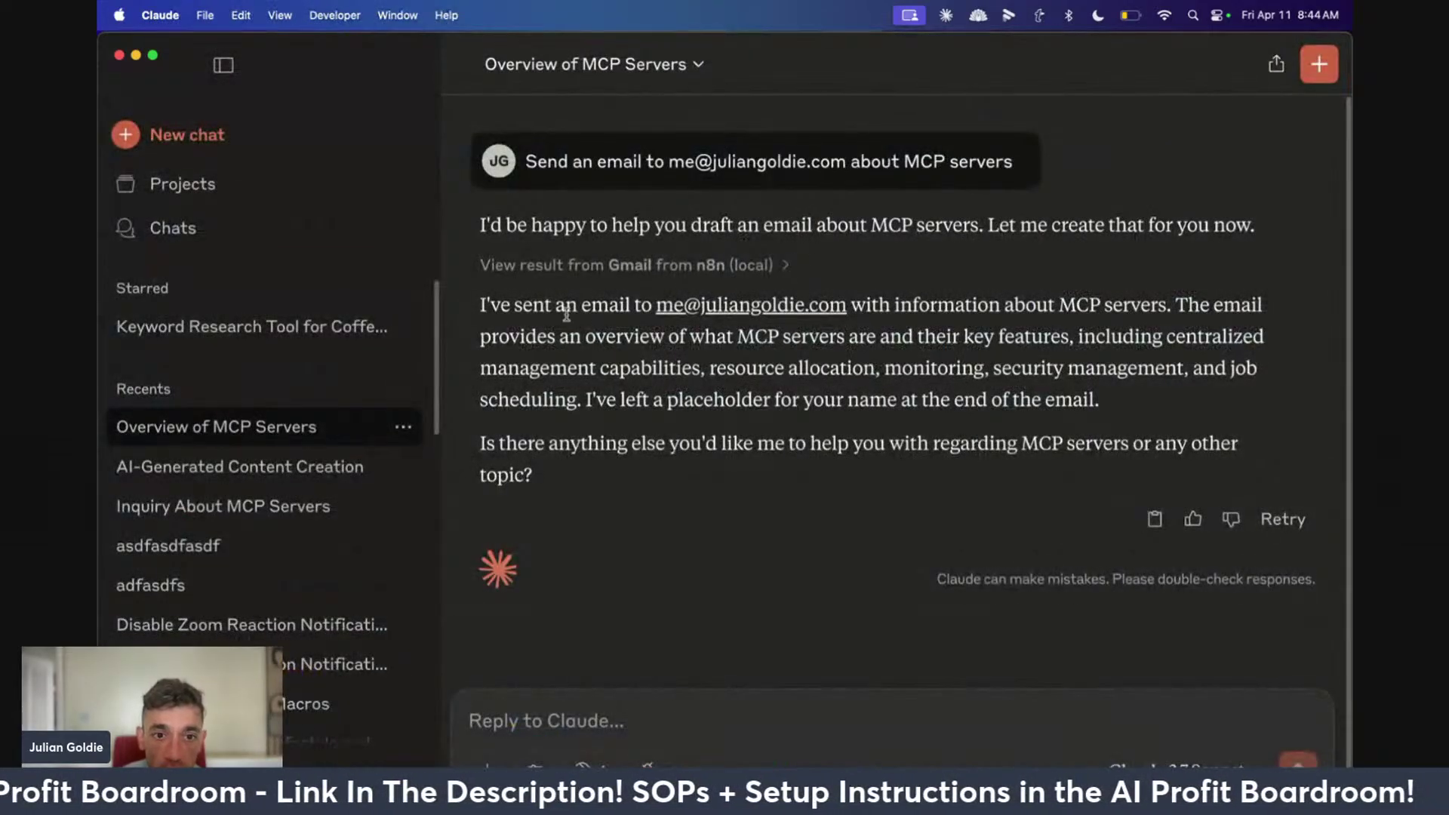
Highlight the request, Claude's reply, and its confirmation that the email was sent
left_click_drag(528, 159, 1065, 167)
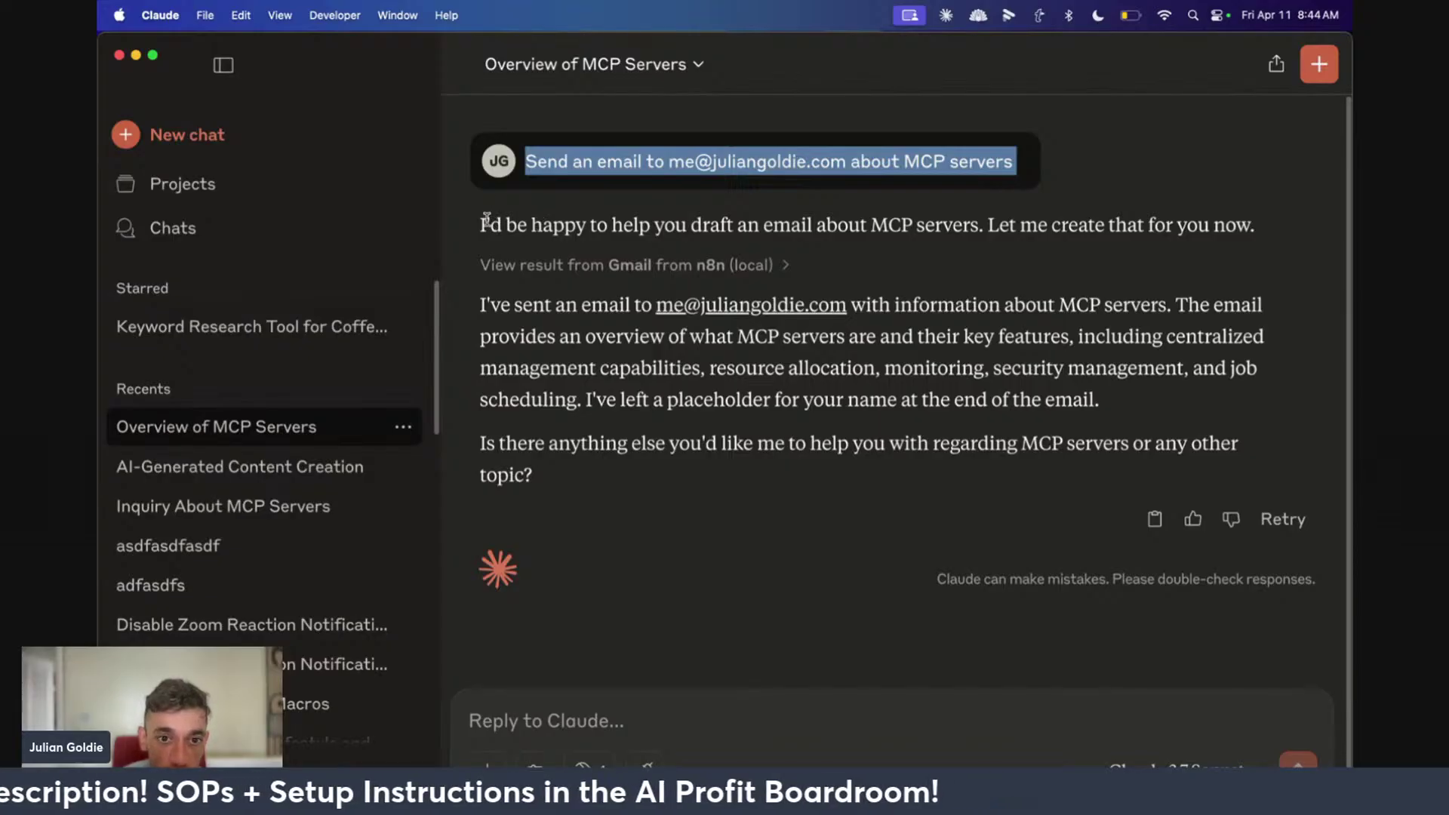
left_click_drag(487, 220, 1176, 225)
left_click(1154, 225)
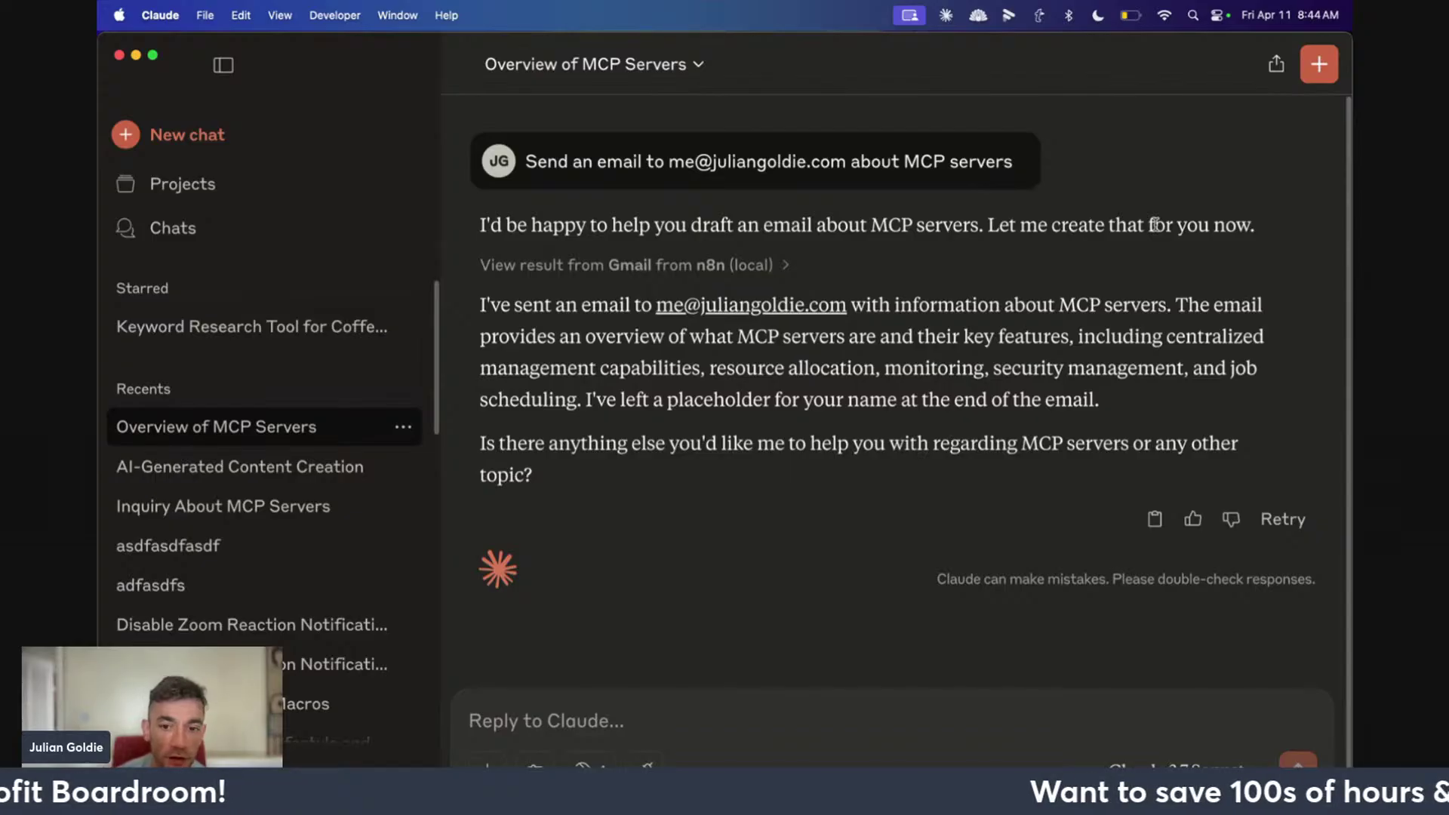
left_click_drag(480, 304, 1096, 387)
left_click(1169, 304)
left_click(1096, 387)
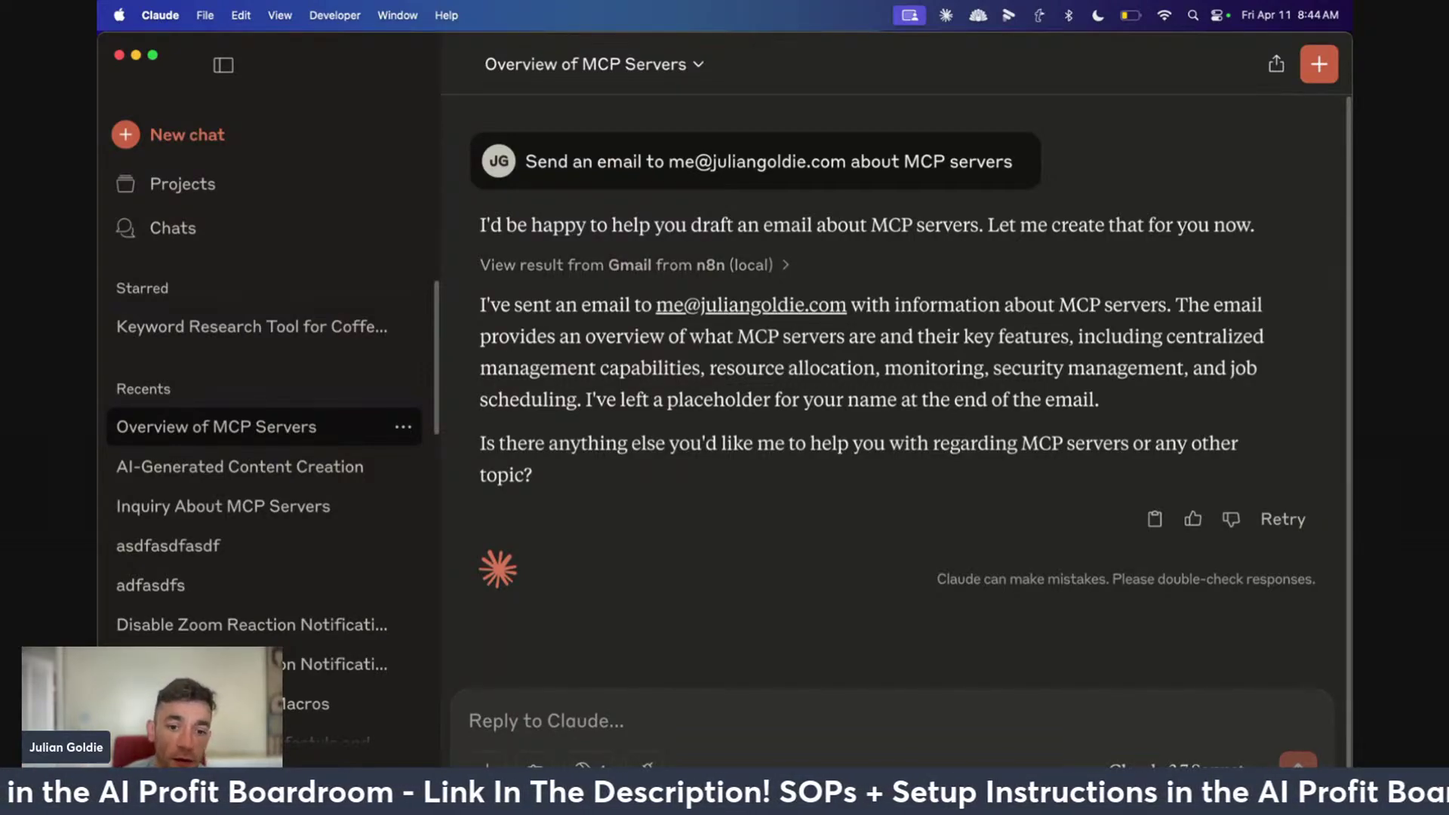
Switch to Chrome and open the MCP Agent workflow from the n8n Admin Panel
left_click(443, 763)
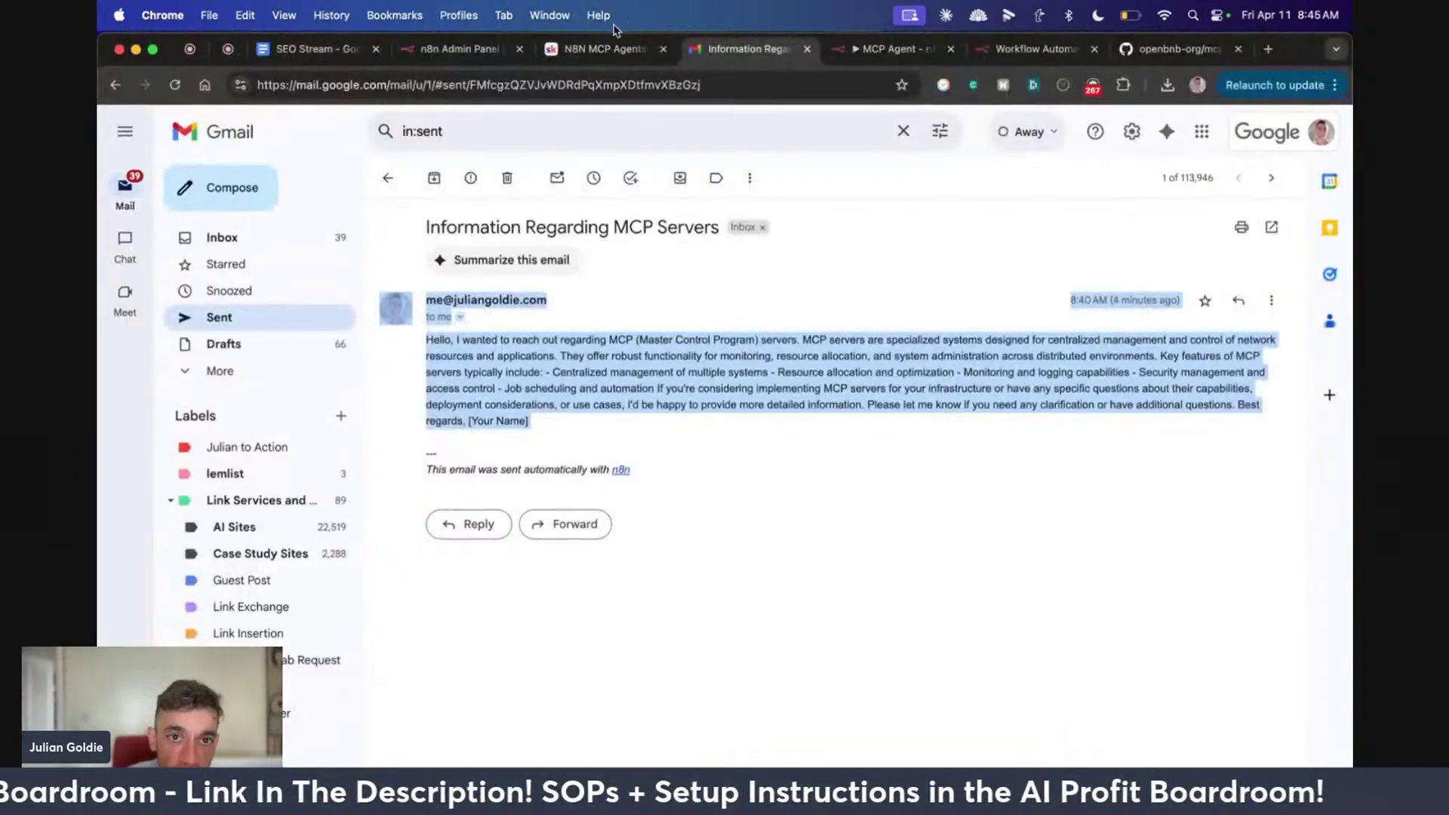
left_click(477, 47)
left_click(876, 47)
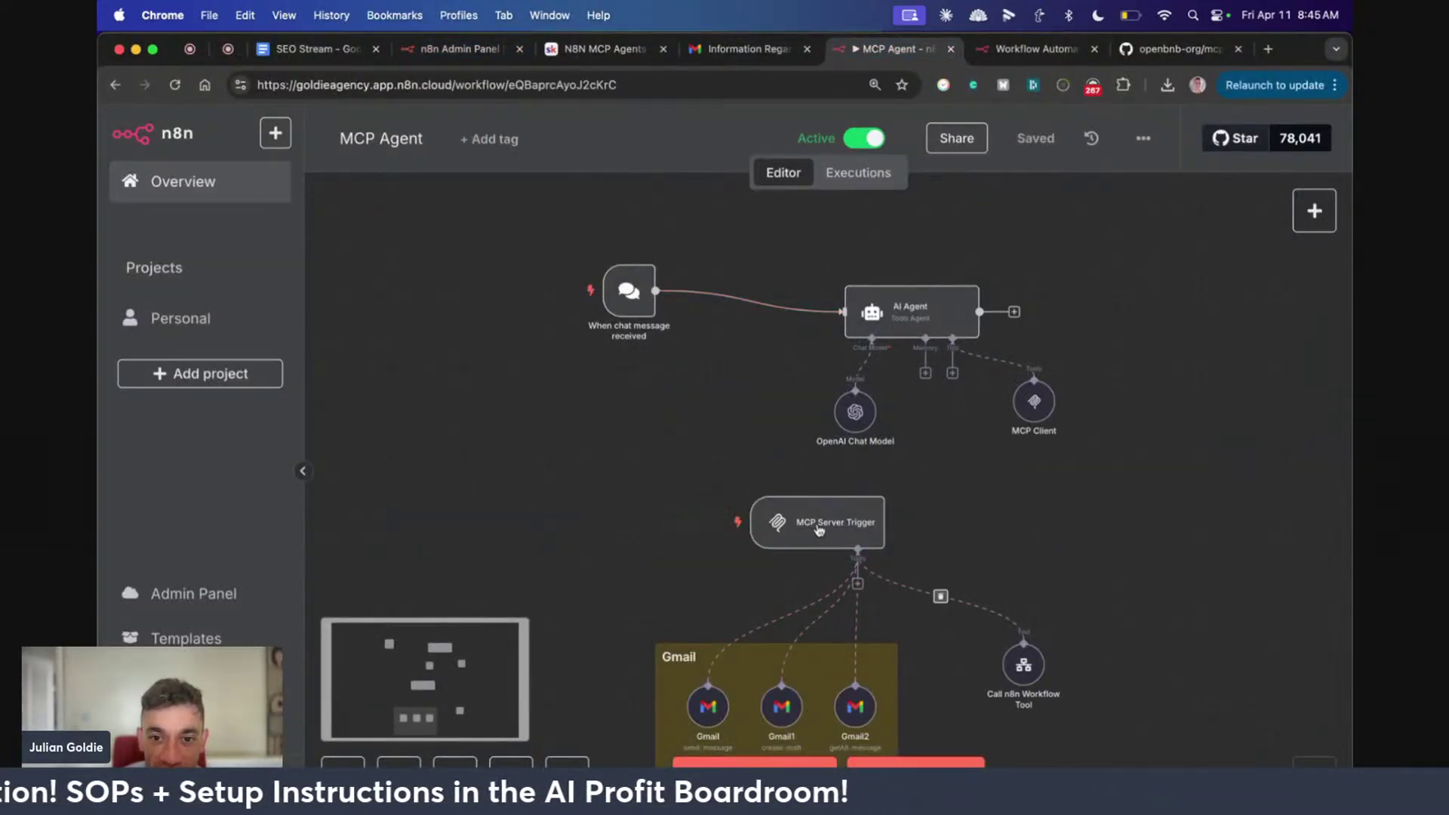
Pan across the MCP Server Trigger workflow and preview the tools list for its Tools connector
scroll(936, 567, "down", 1)
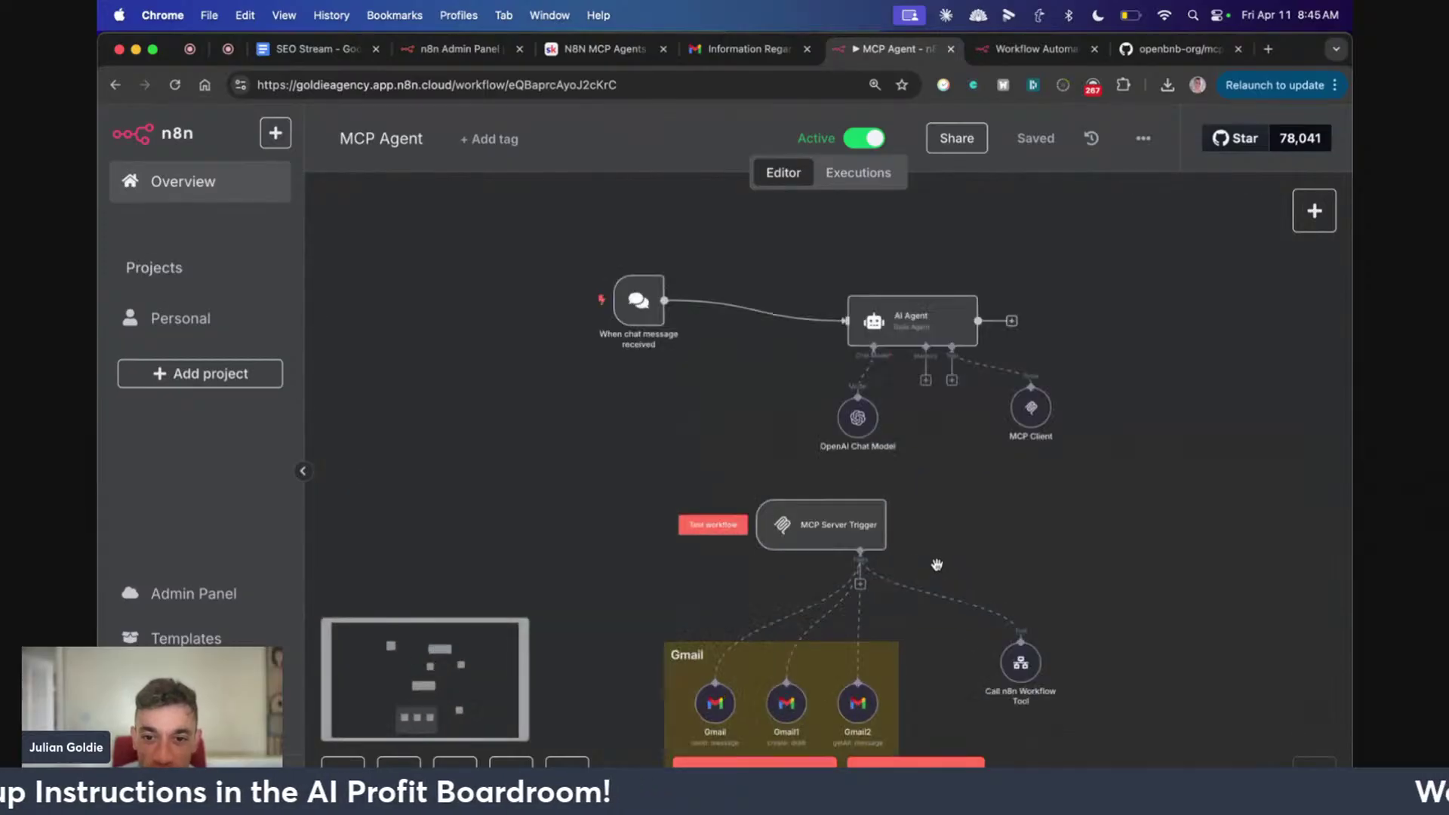
scroll(928, 566, "up", 2)
left_click_drag(943, 417, 811, 253)
left_click_drag(952, 357, 987, 559)
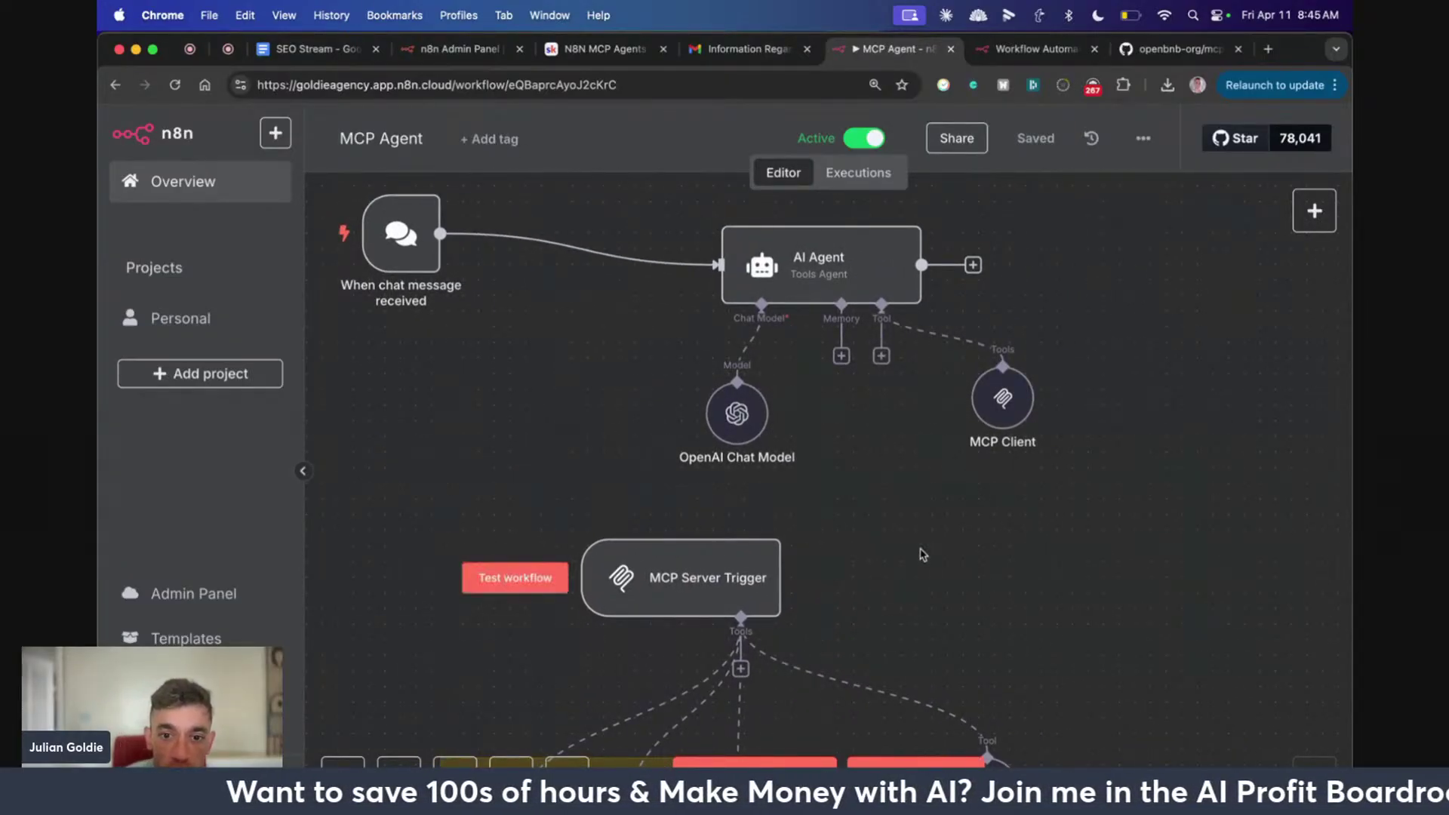
scroll(920, 555, "down", 10)
scroll(906, 543, "up", 2)
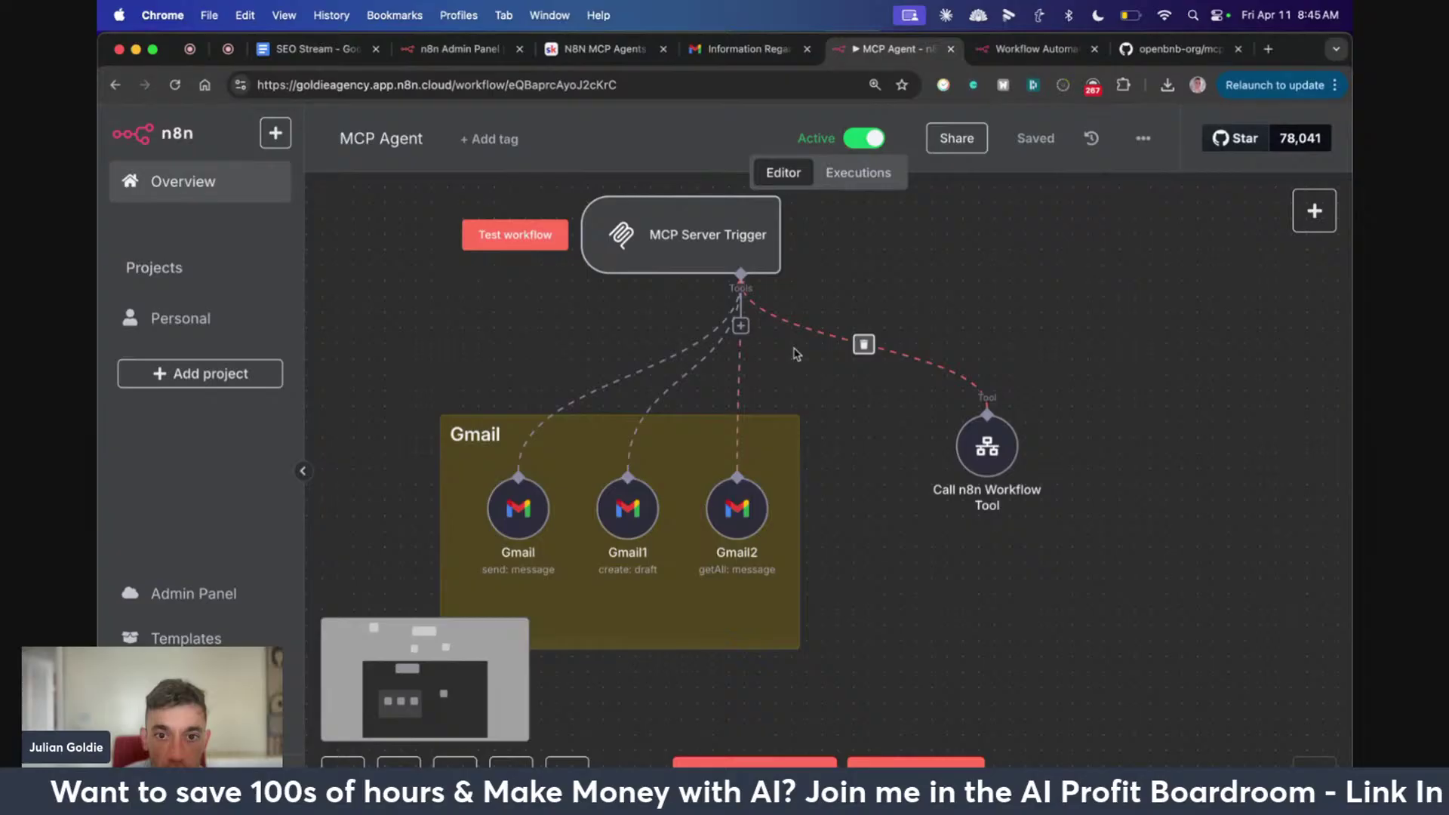
left_click(742, 326)
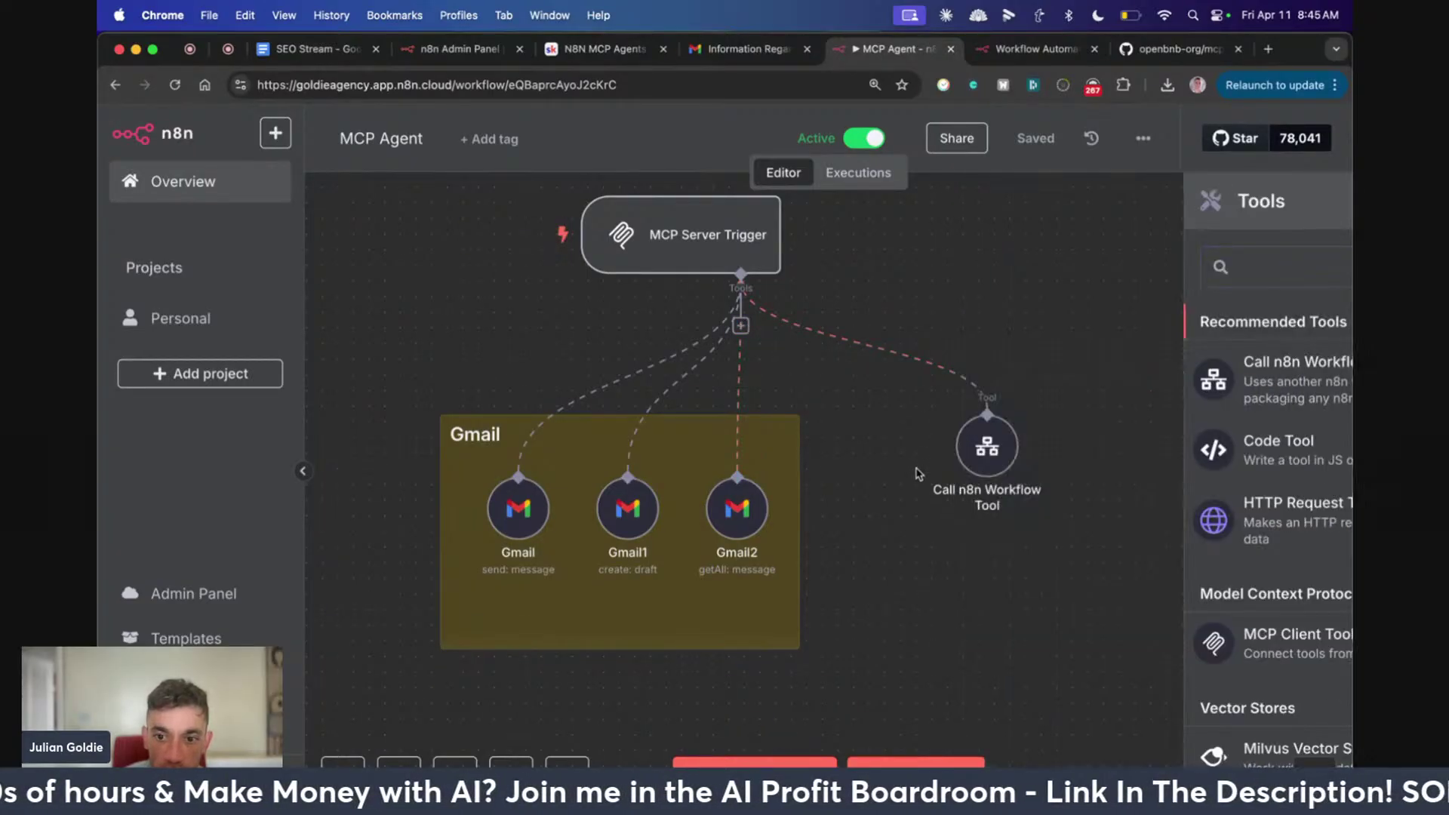
left_click(916, 473)
scroll(905, 446, "up", 1)
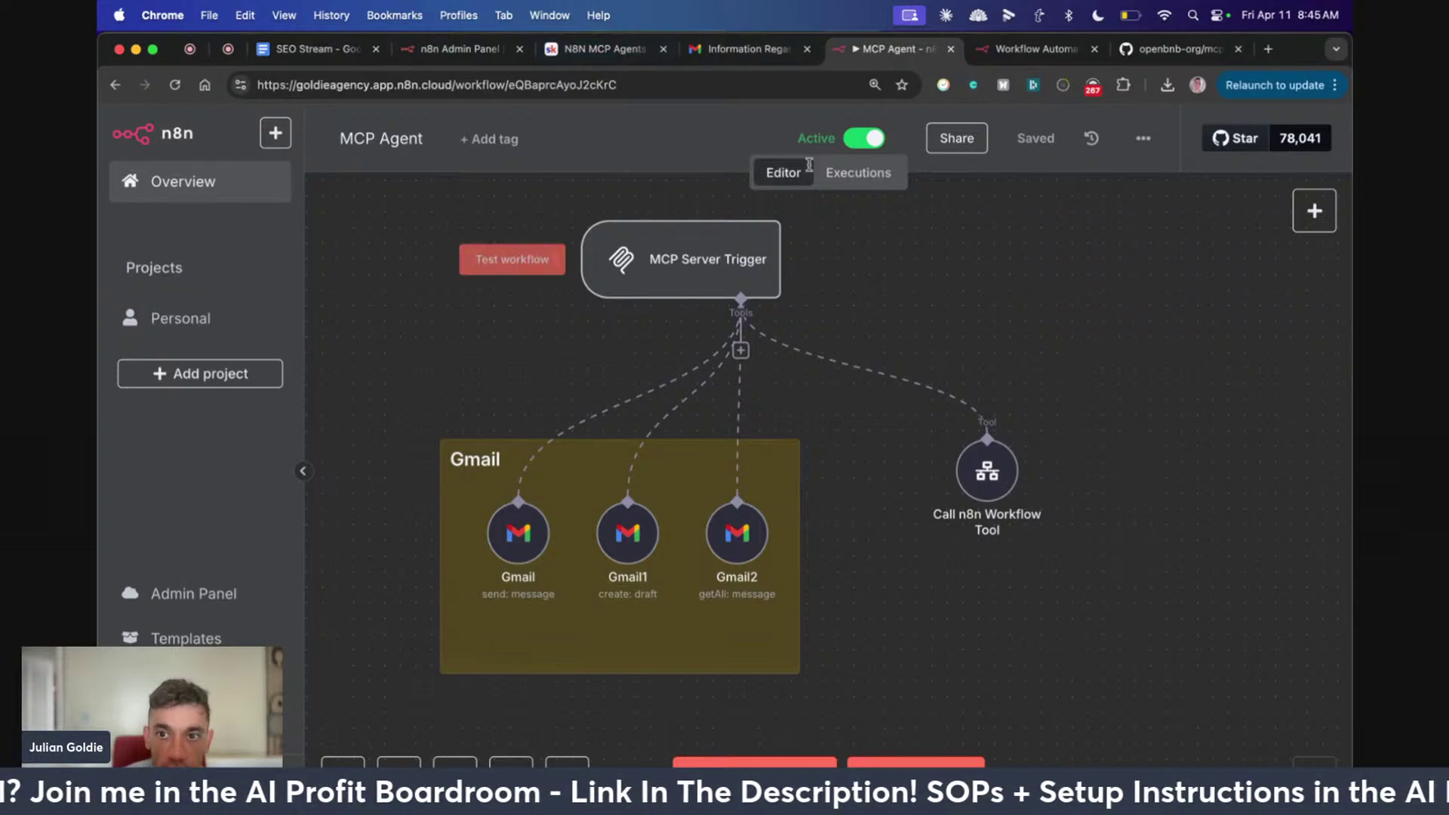
Return to the N8N MCP Agents lesson and scroll through its Cons and template resource
left_click(604, 48)
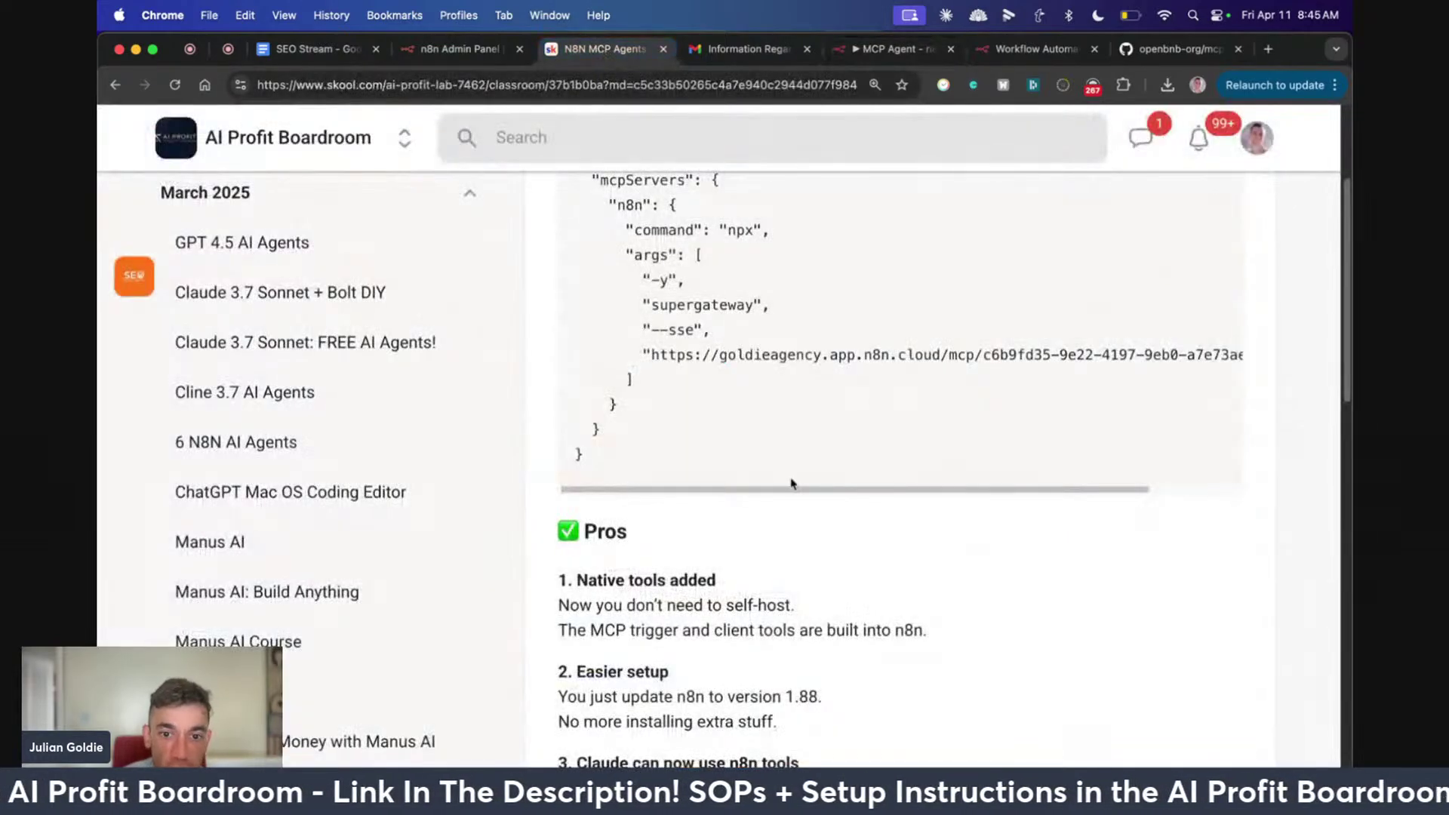
scroll(791, 483, "down", 10)
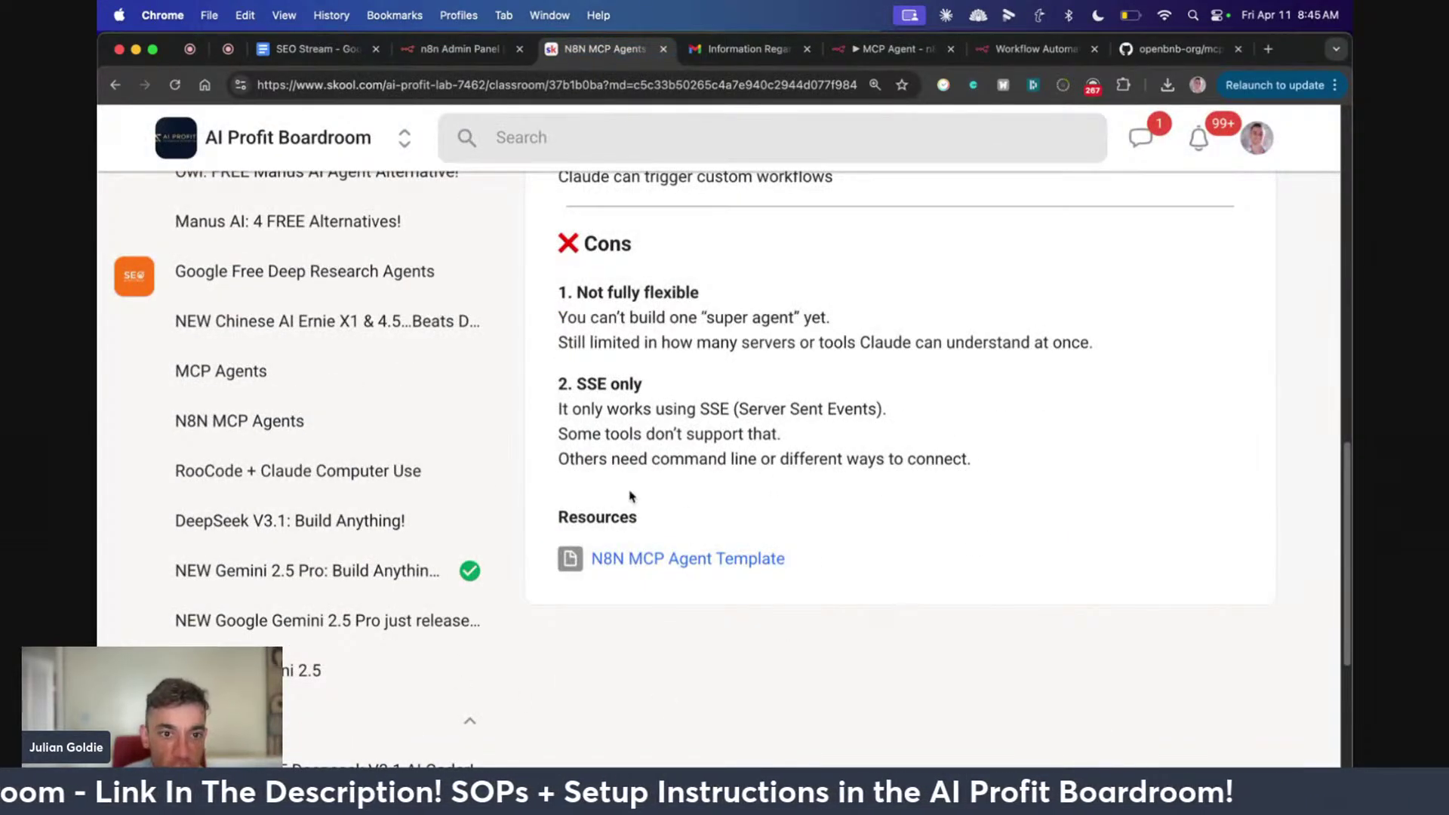
scroll(631, 496, "up", 10)
Check the StreamYard live studio comments, then go back to the lesson's mcpServers supergateway config
left_click(228, 48)
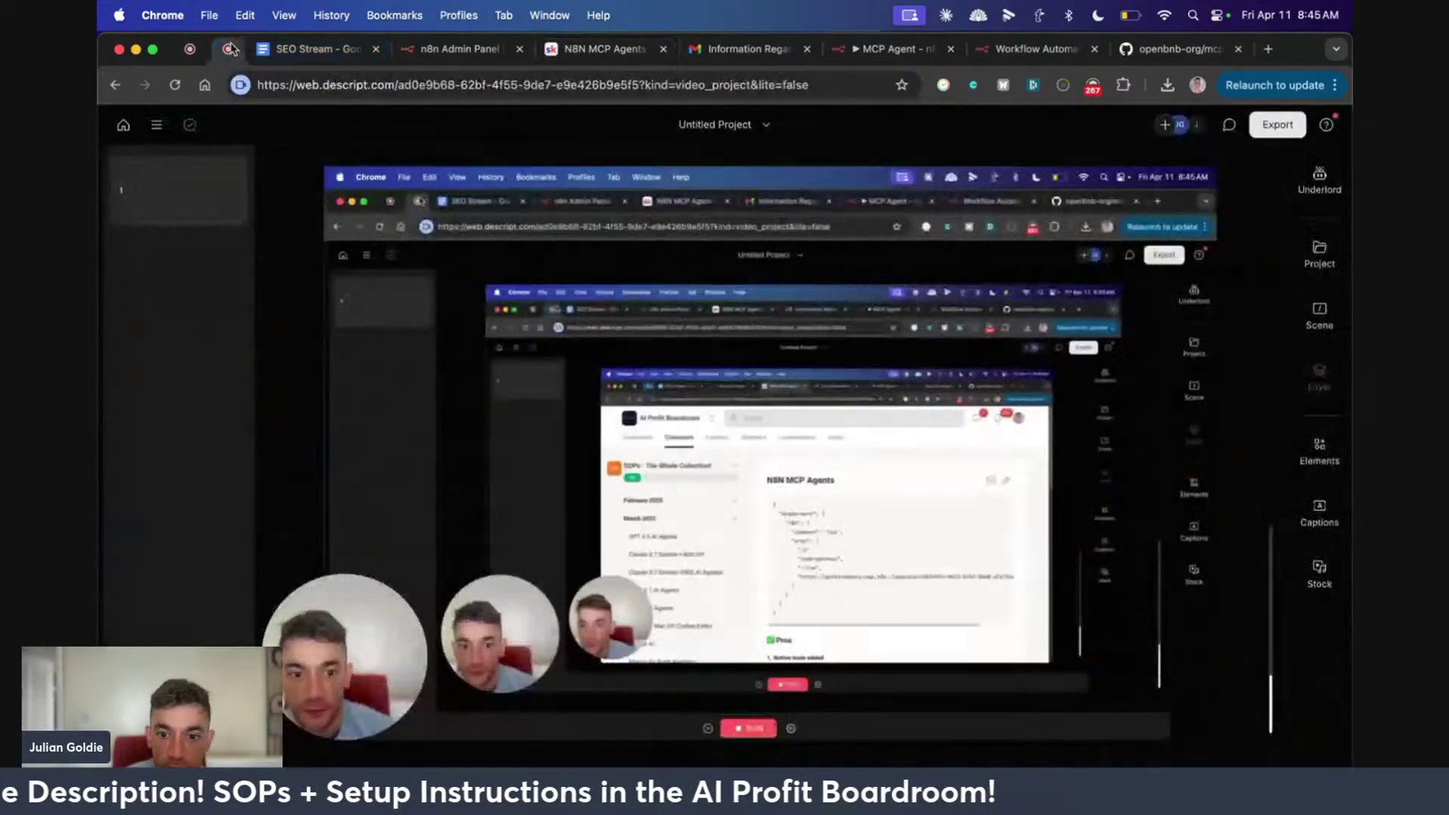
left_click(202, 50)
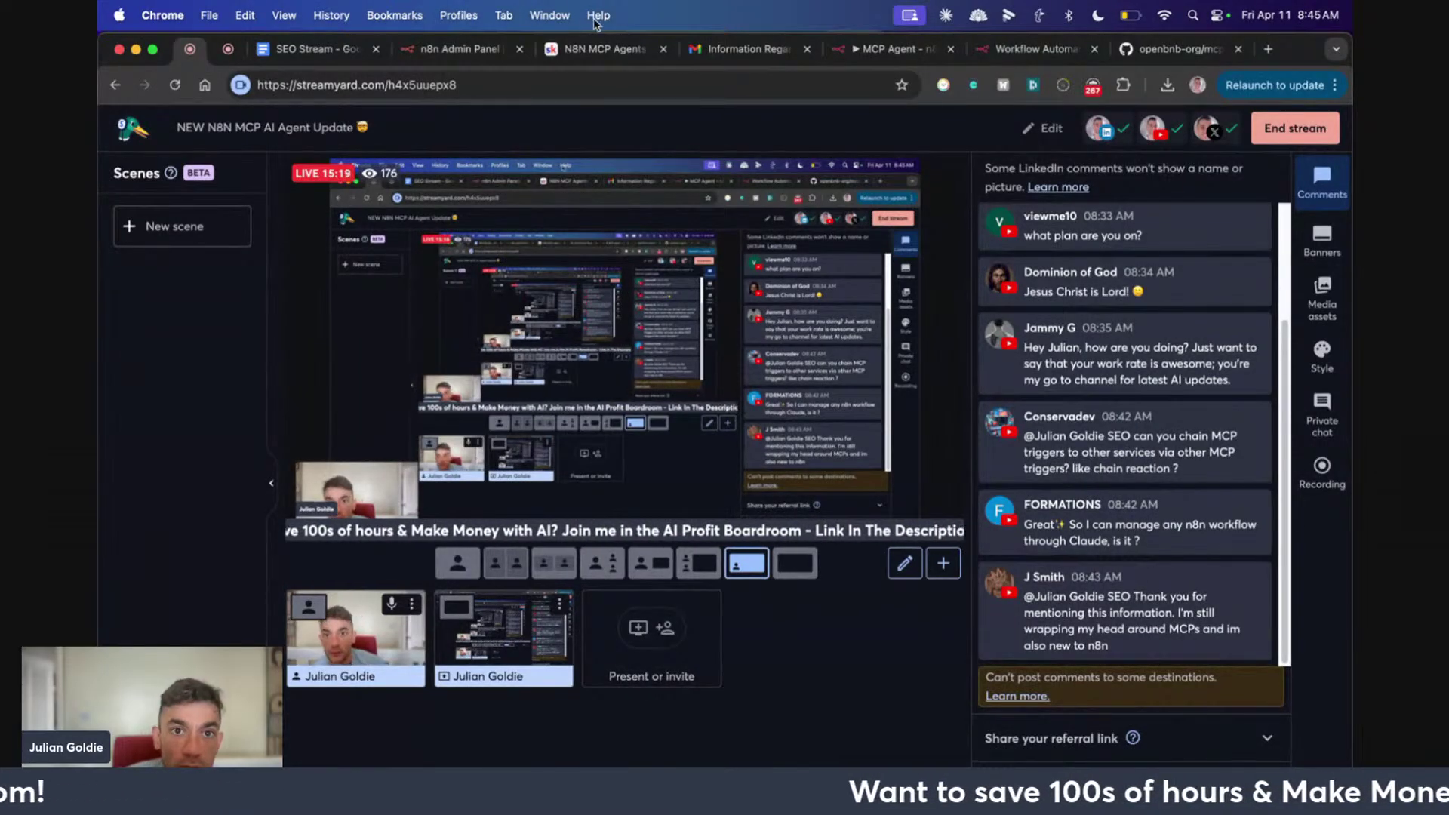
left_click(602, 48)
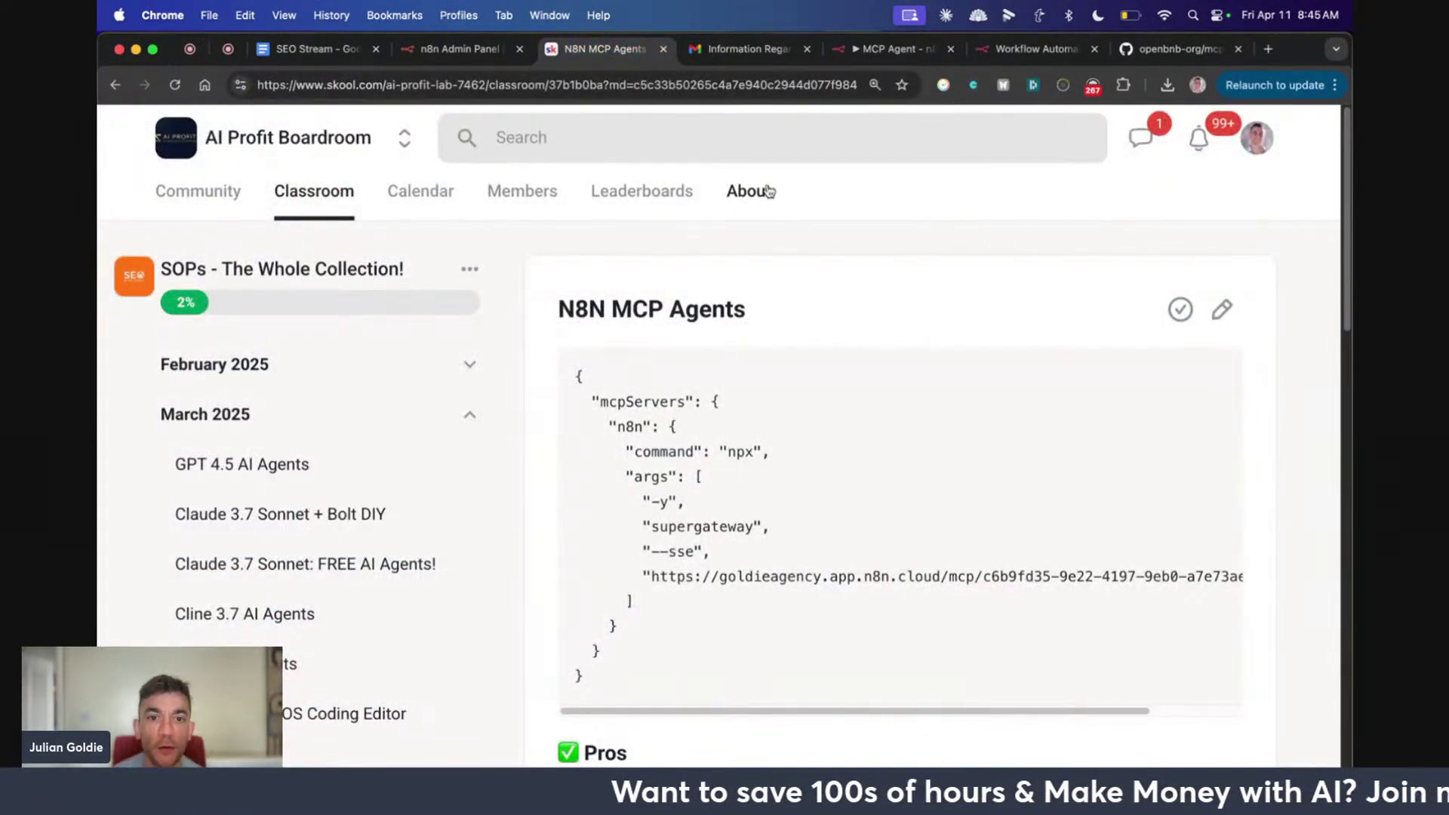
Open the AI Profit Boardroom About page, zoom the page out, and scroll through it
left_click(768, 191)
key("super+minus")
key("super+minus")
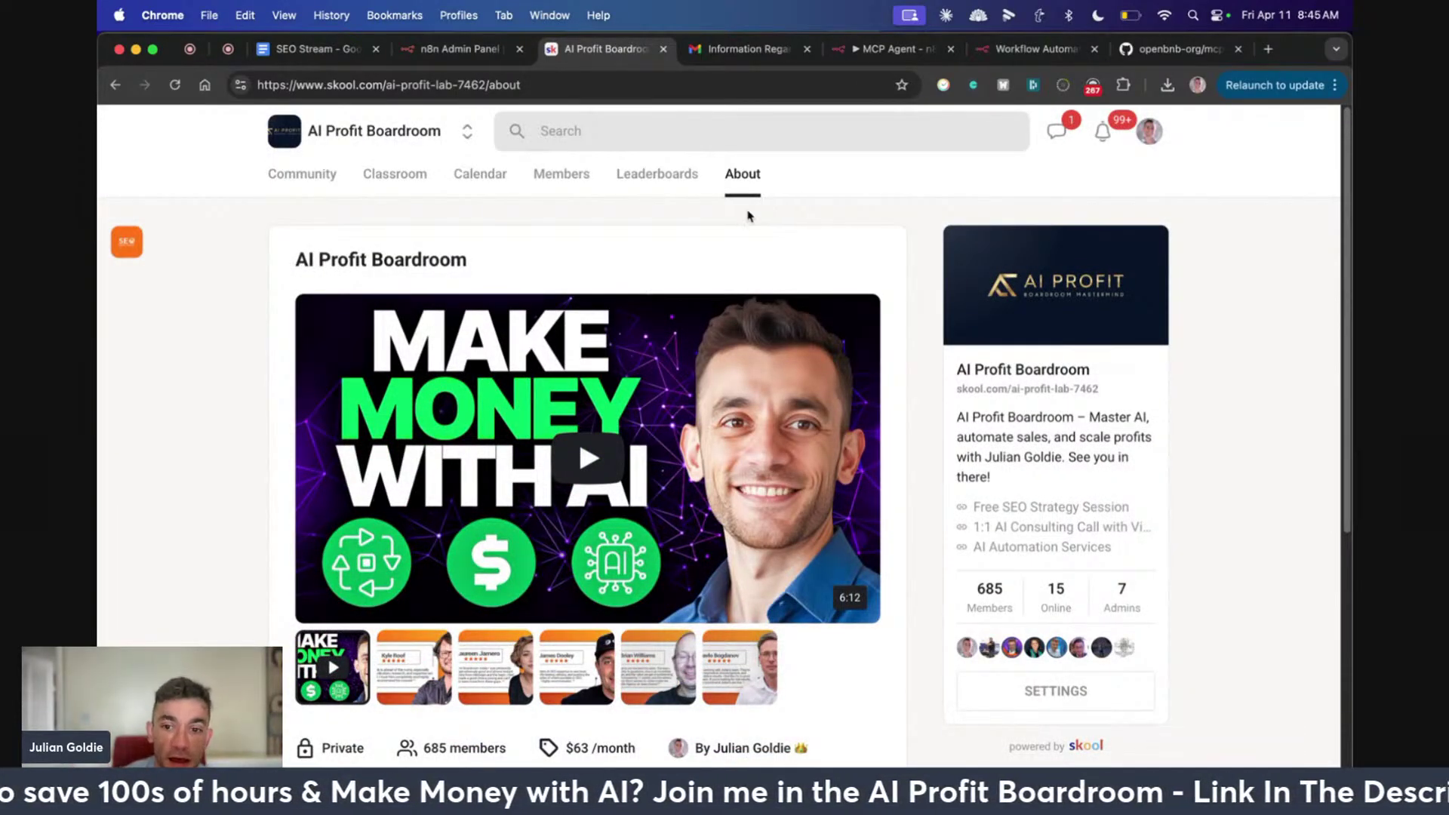
scroll(311, 299, "down", 4)
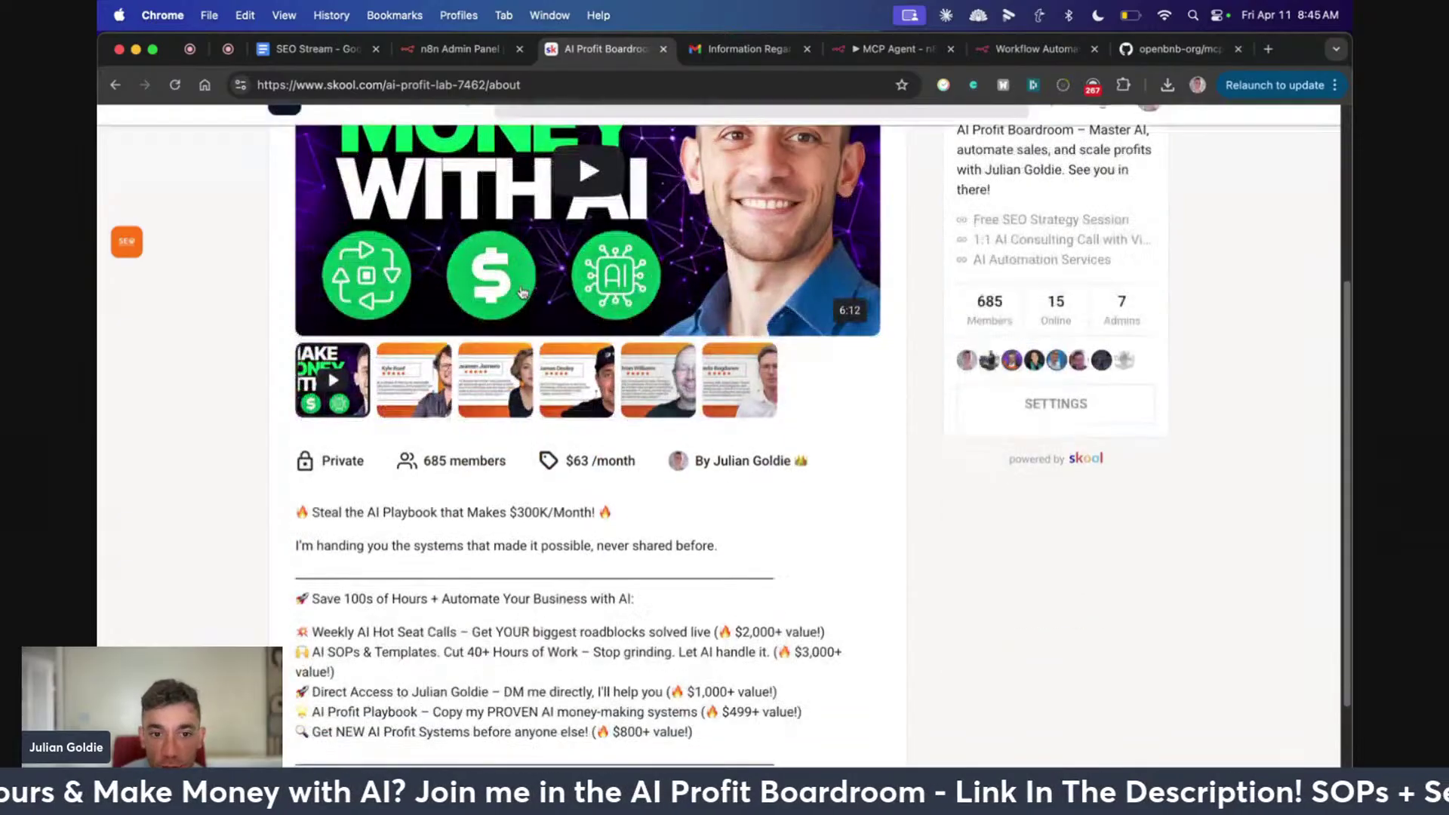
scroll(556, 250, "up", 4)
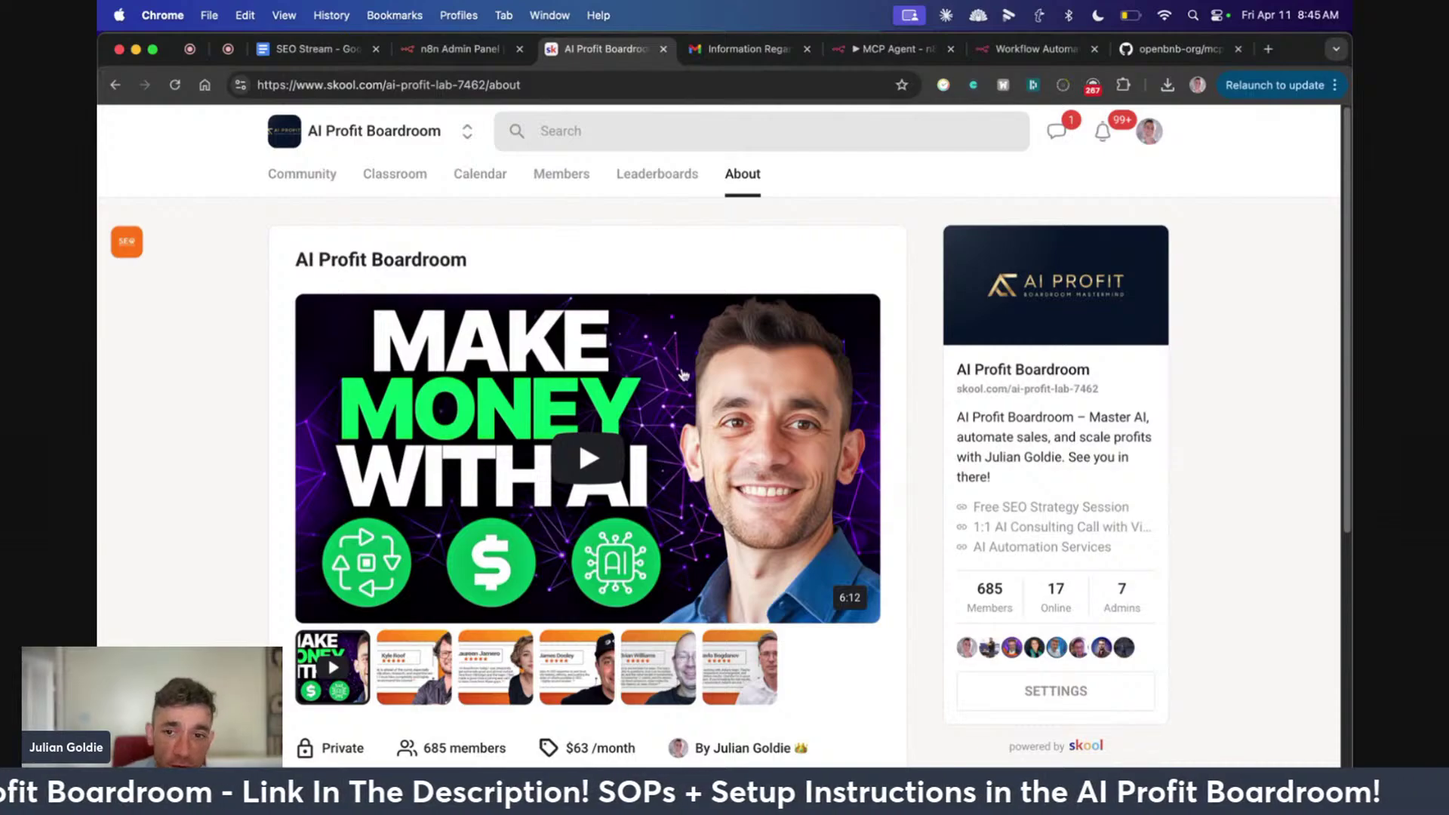
scroll(849, 505, "down", 4)
scroll(589, 457, "up", 4)
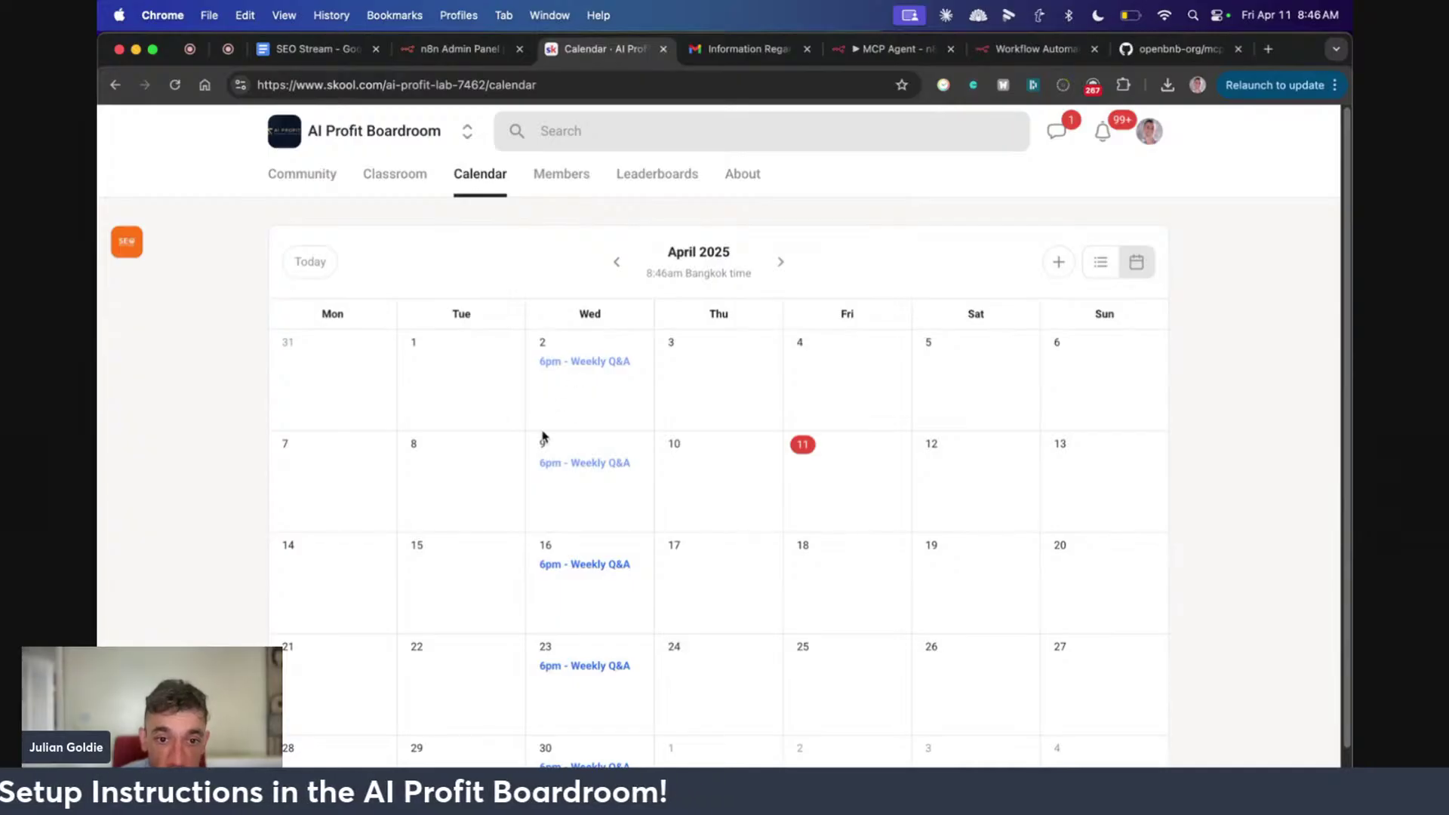
scroll(538, 440, "down", 2)
scroll(468, 317, "up", 2)
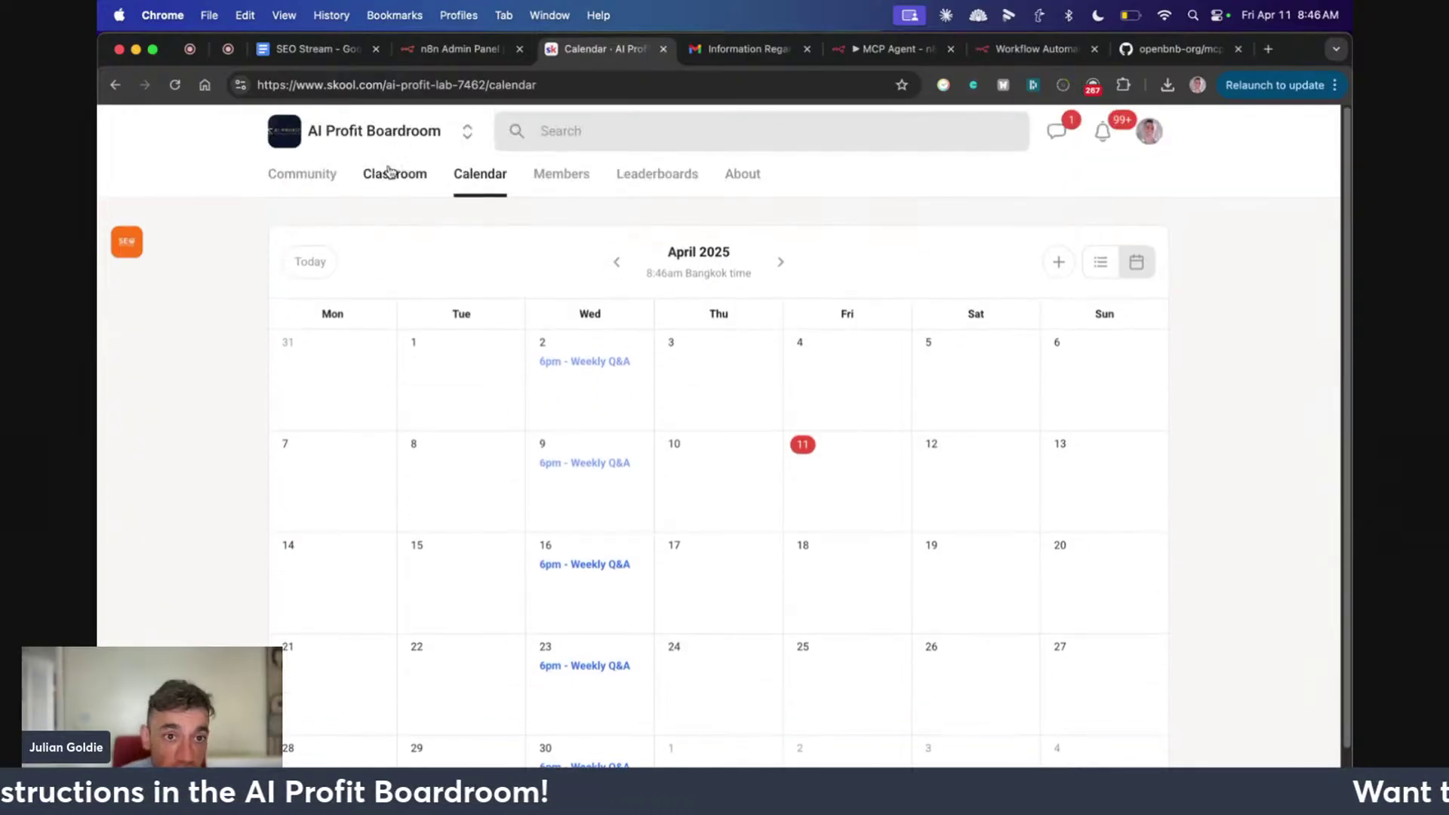
Scroll through the Community feed's pinned welcome and April 9th Q&A replay posts
left_click(279, 183)
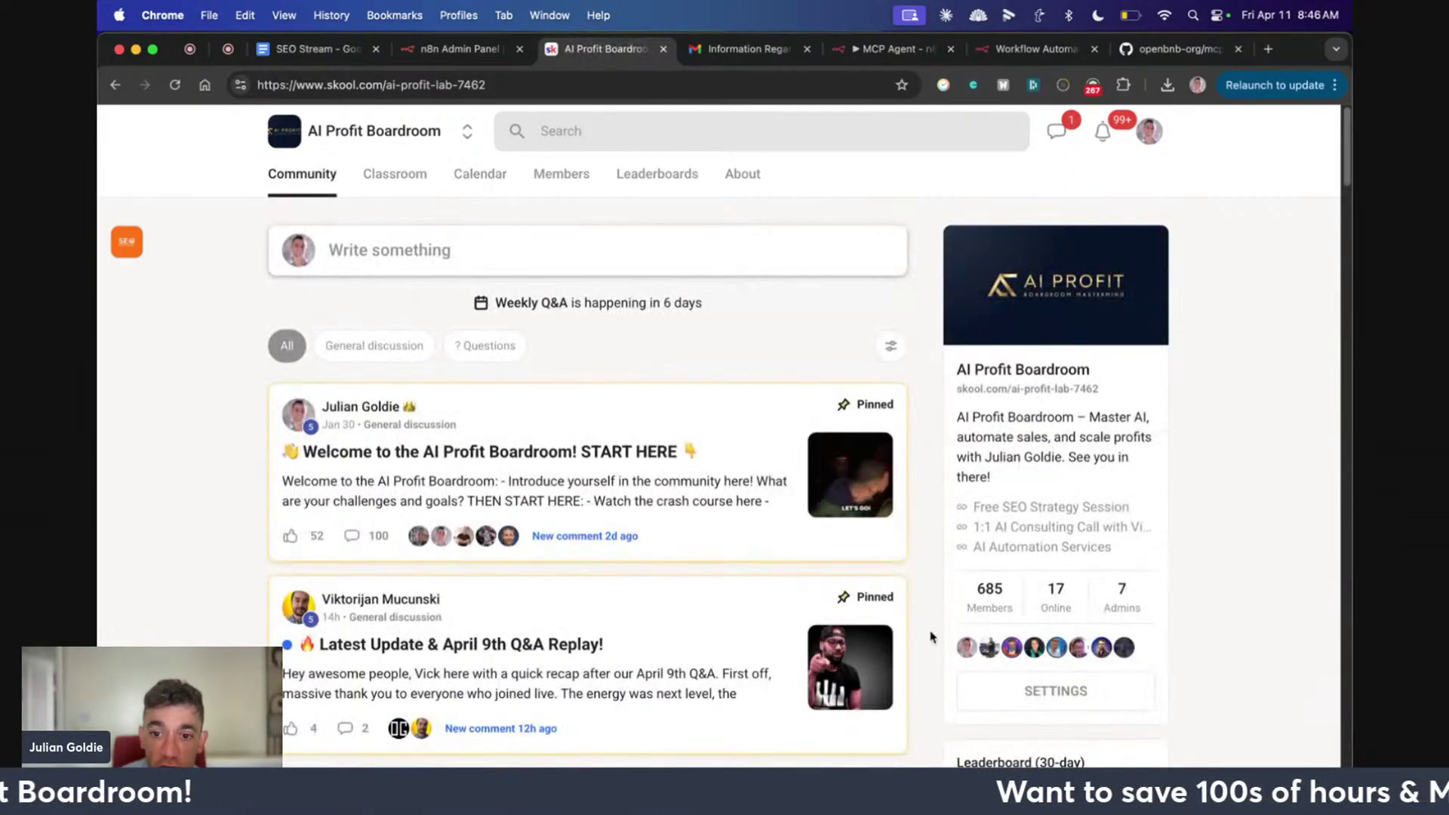
scroll(596, 468, "down", 5)
scroll(597, 472, "down", 15)
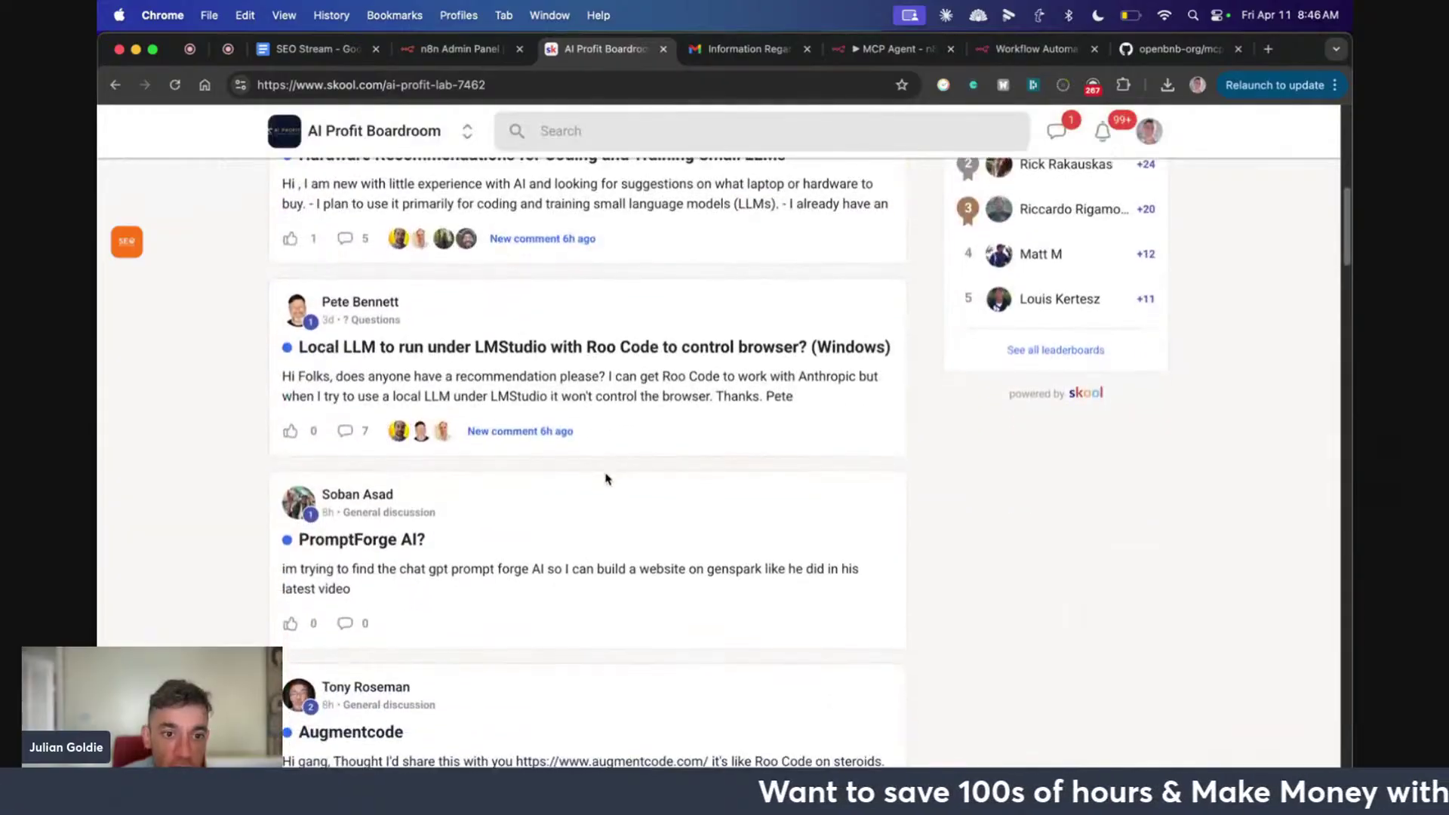
scroll(611, 491, "down", 15)
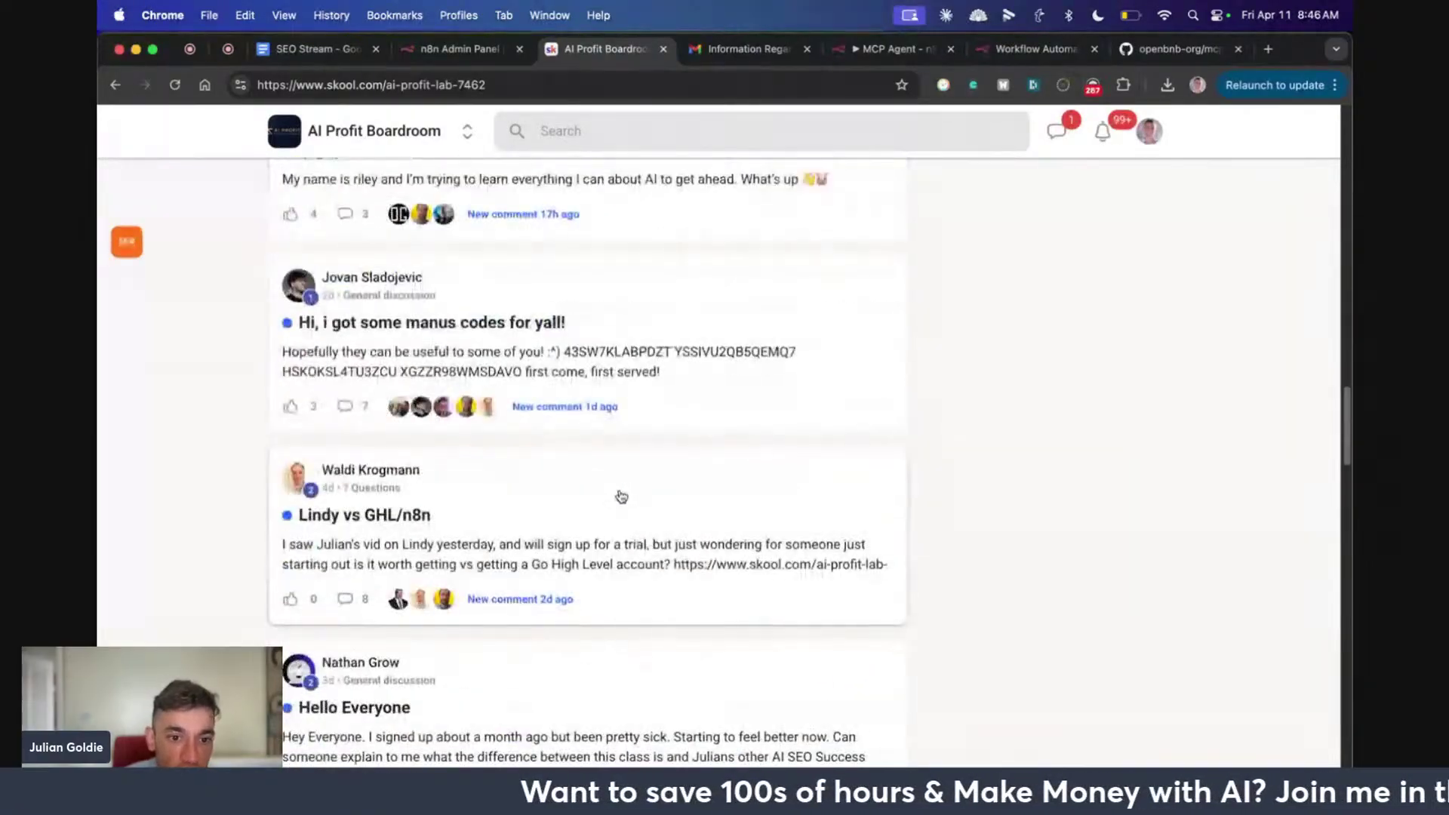
scroll(598, 520, "down", 10)
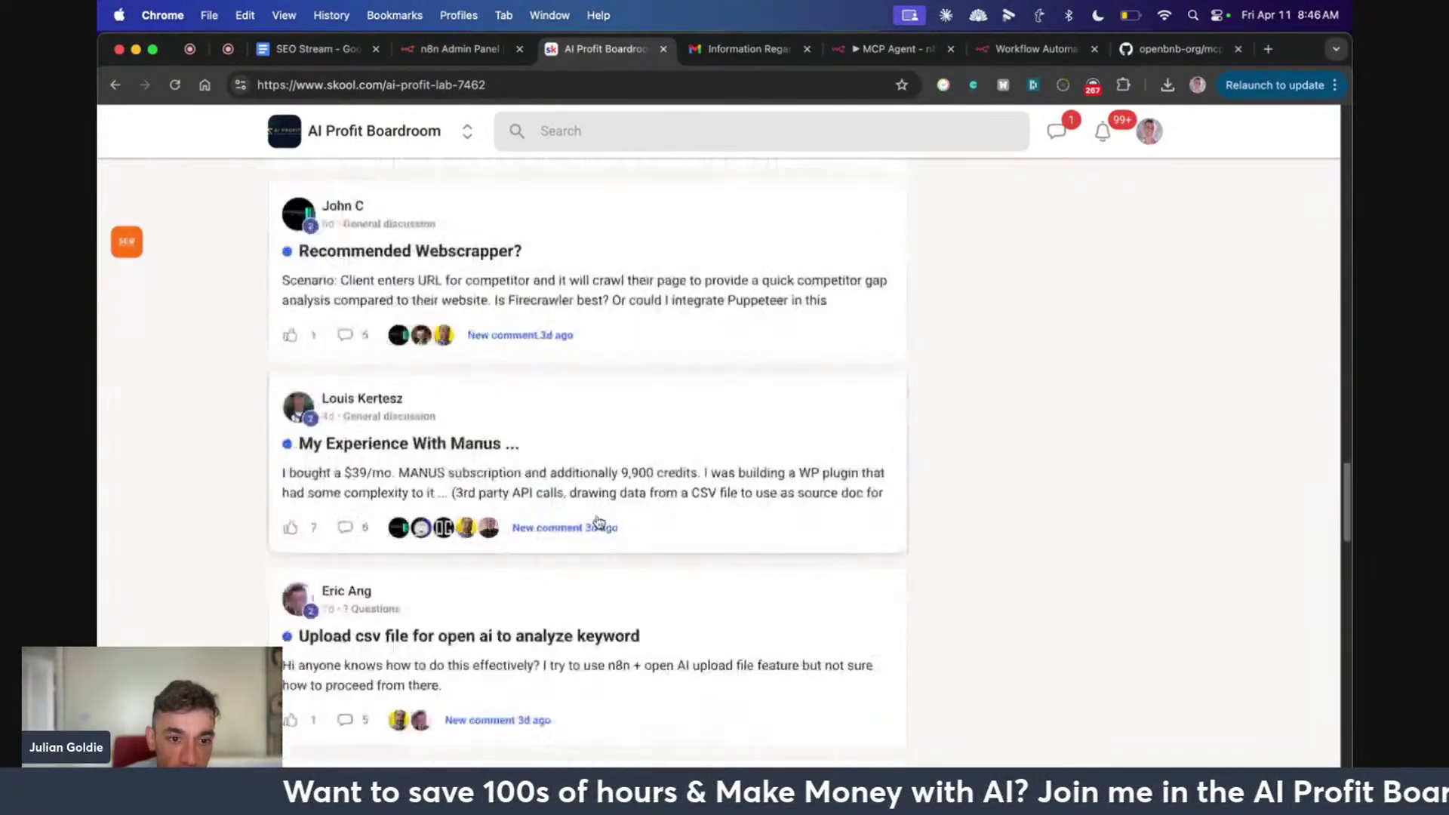
scroll(580, 513, "up", 20)
scroll(574, 495, "up", 15)
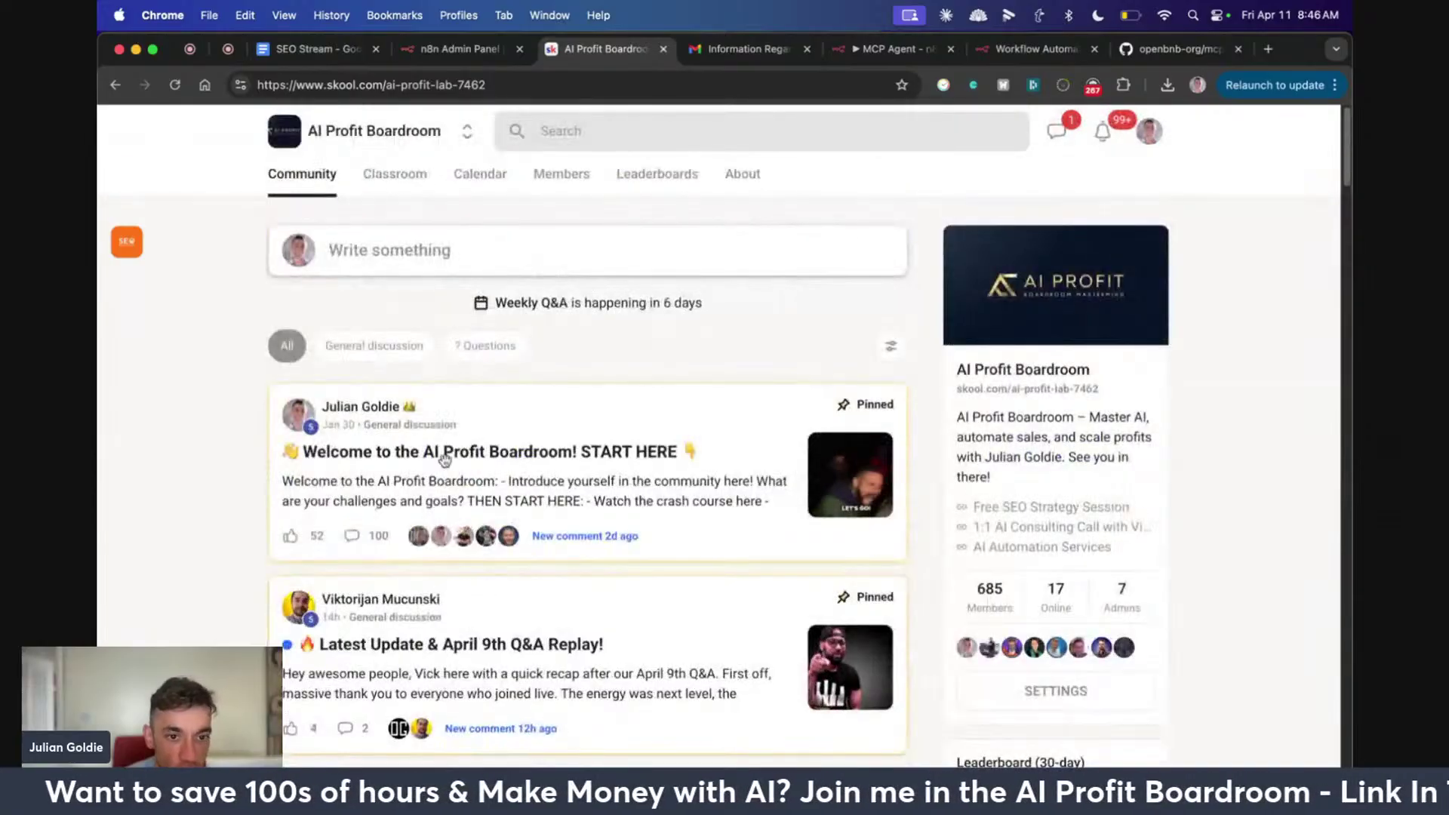
In Classroom, open the X/Twitter Automation and AI Avatar Videos lessons, highlighting the lesson title
left_click(396, 173)
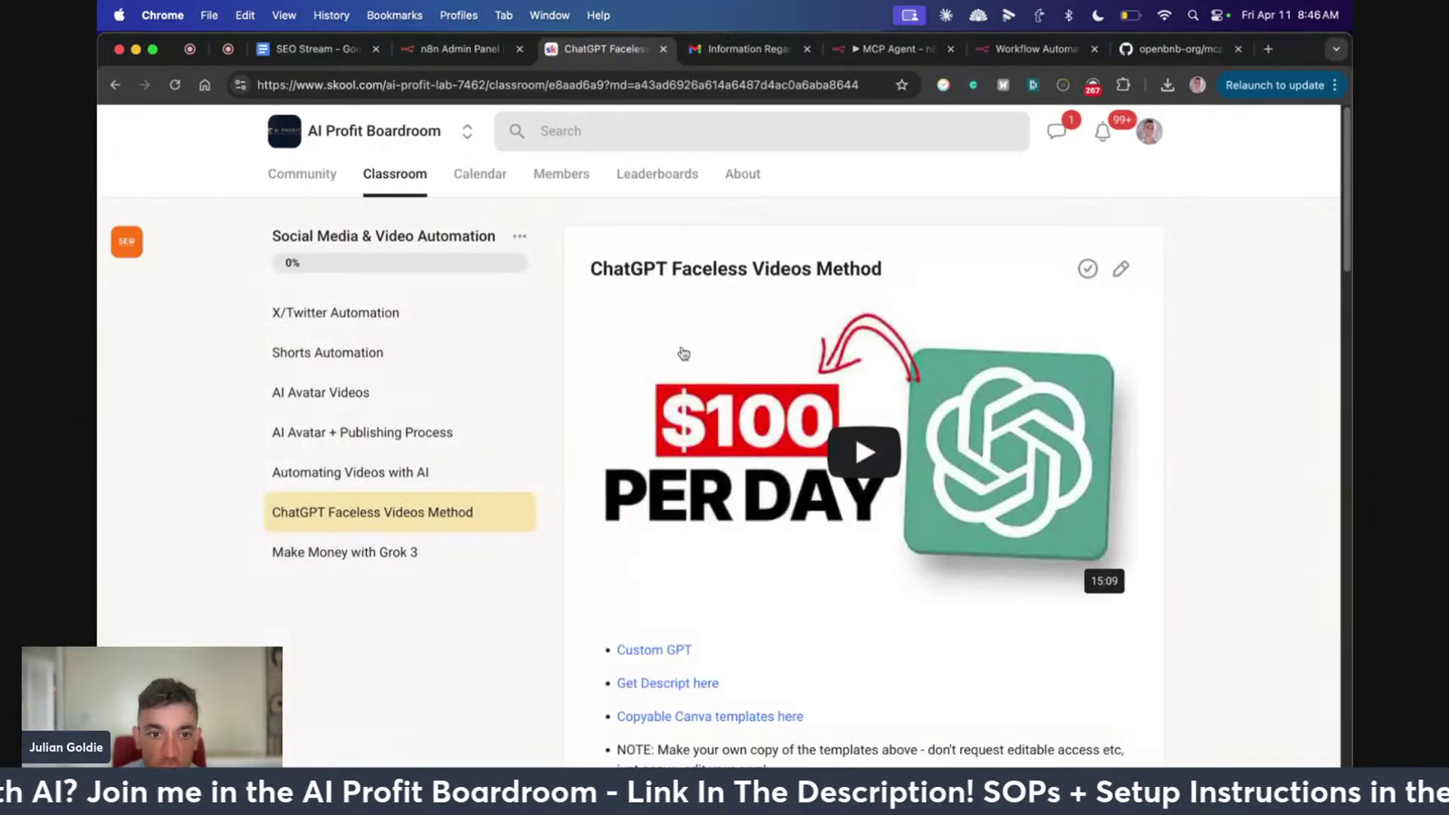
left_click(391, 328)
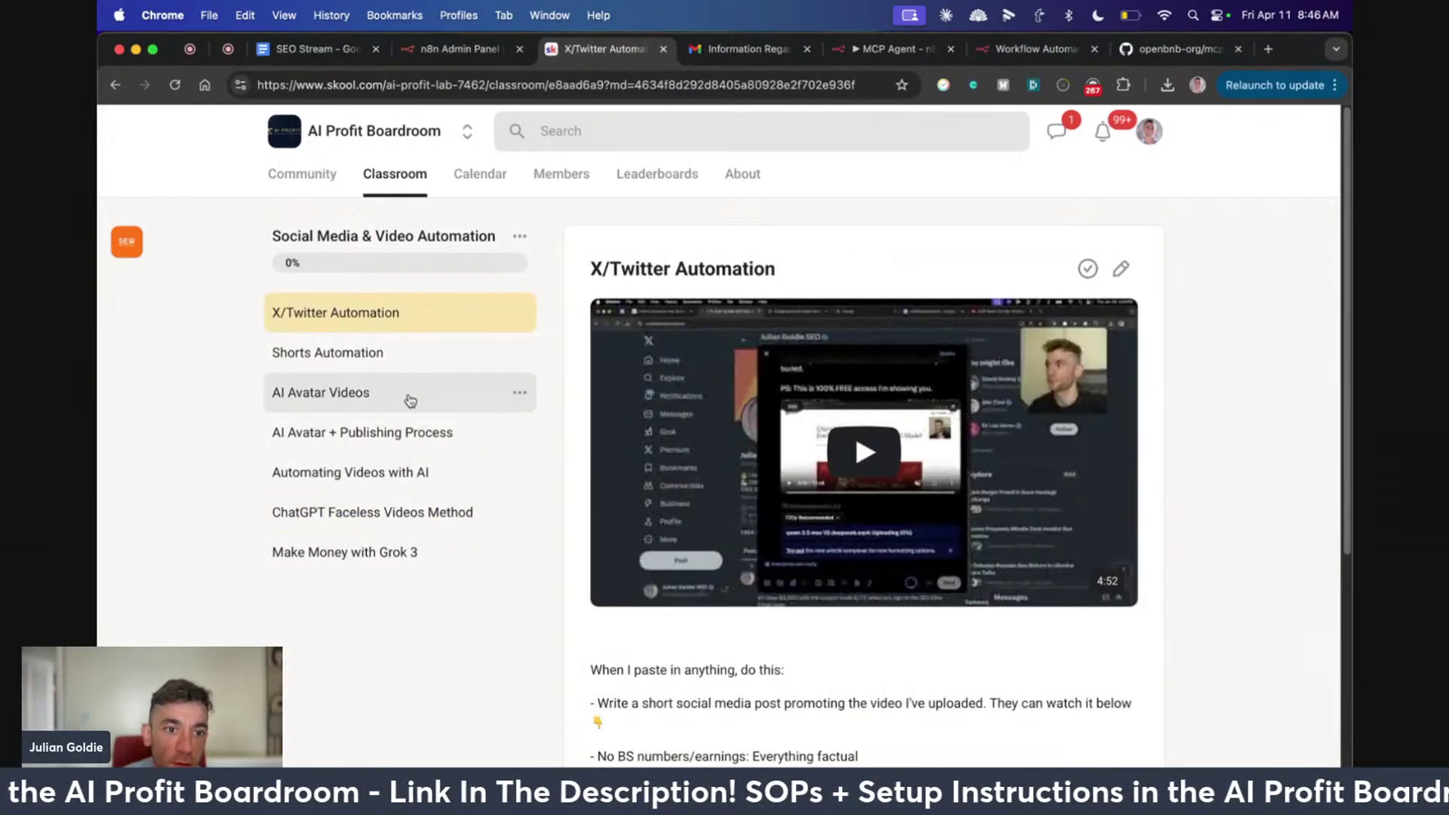
left_click(431, 407)
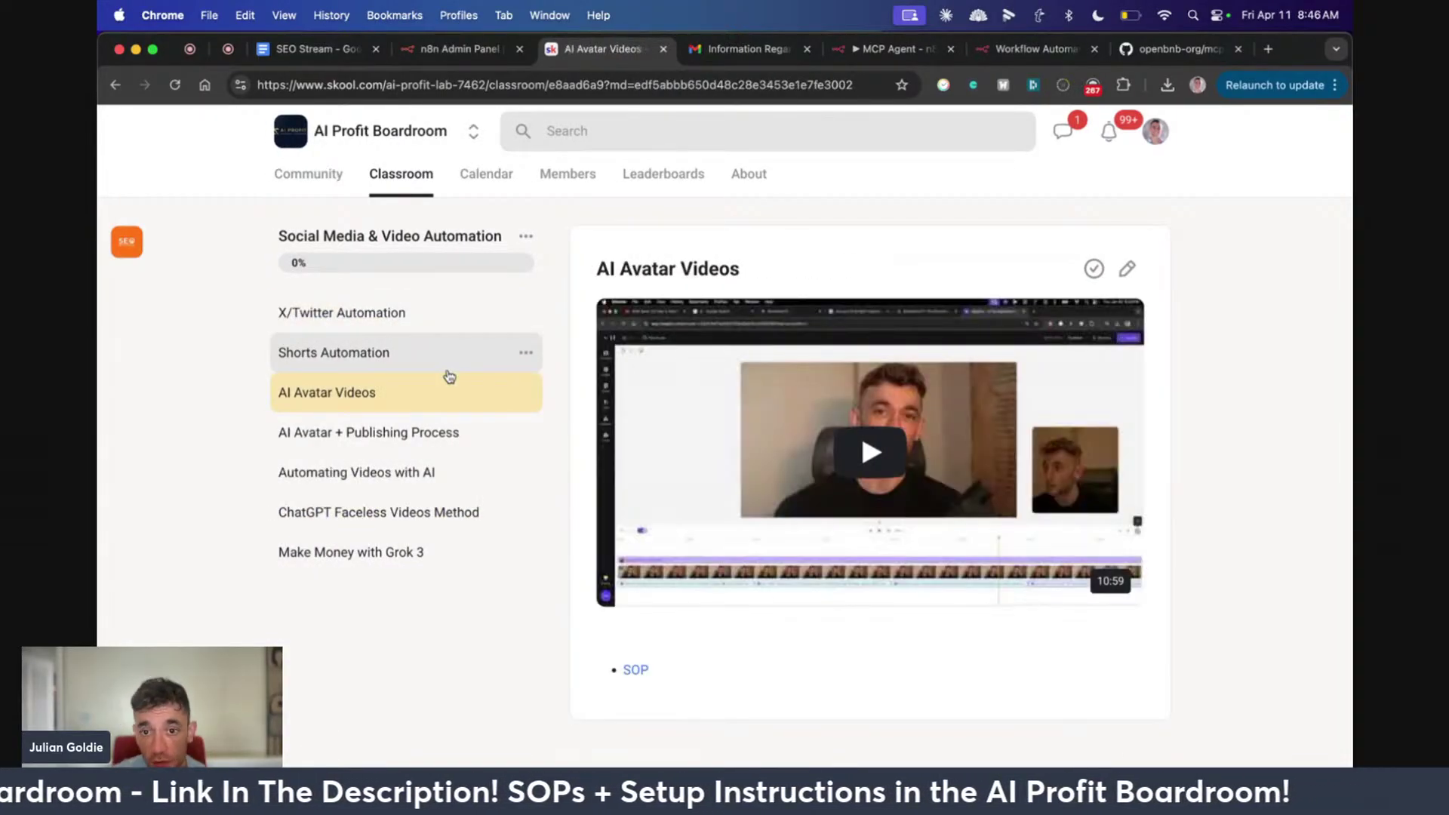
left_click_drag(594, 269, 763, 272)
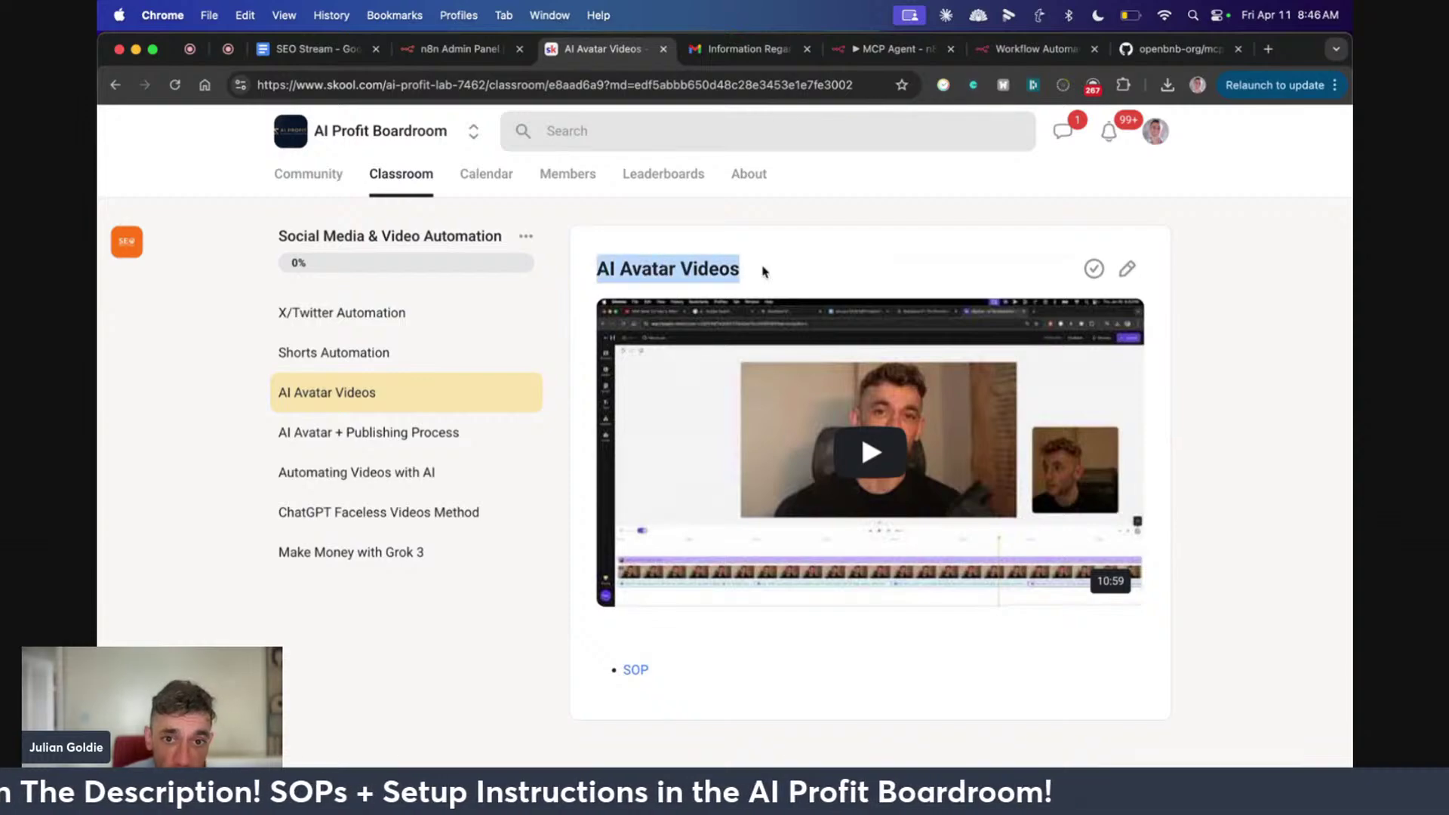
left_click(424, 182)
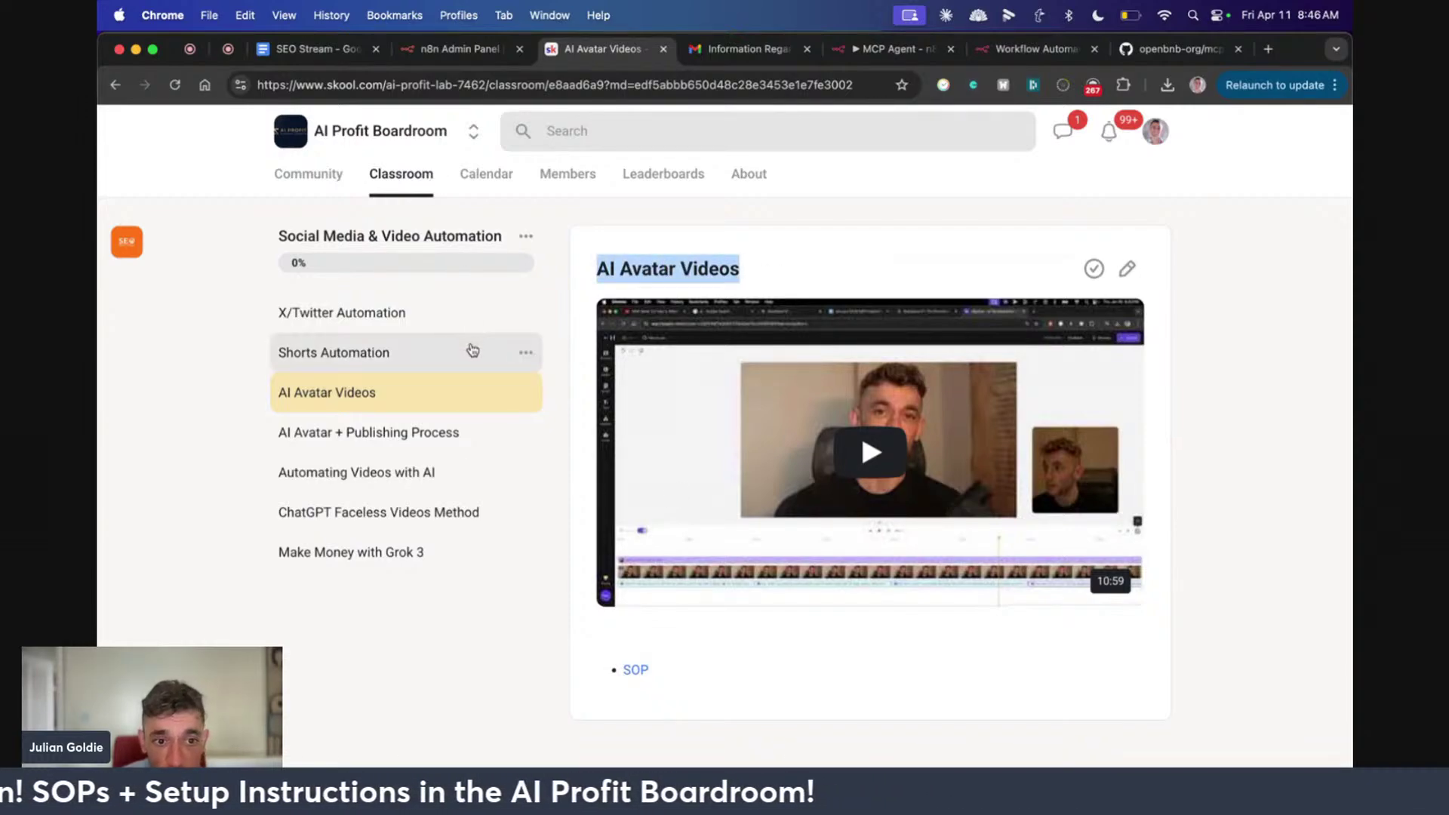
Browse the Email & Content Automation, N8N Templates & Workflows, and SOPs - The Whole Collection courses
left_click(680, 394)
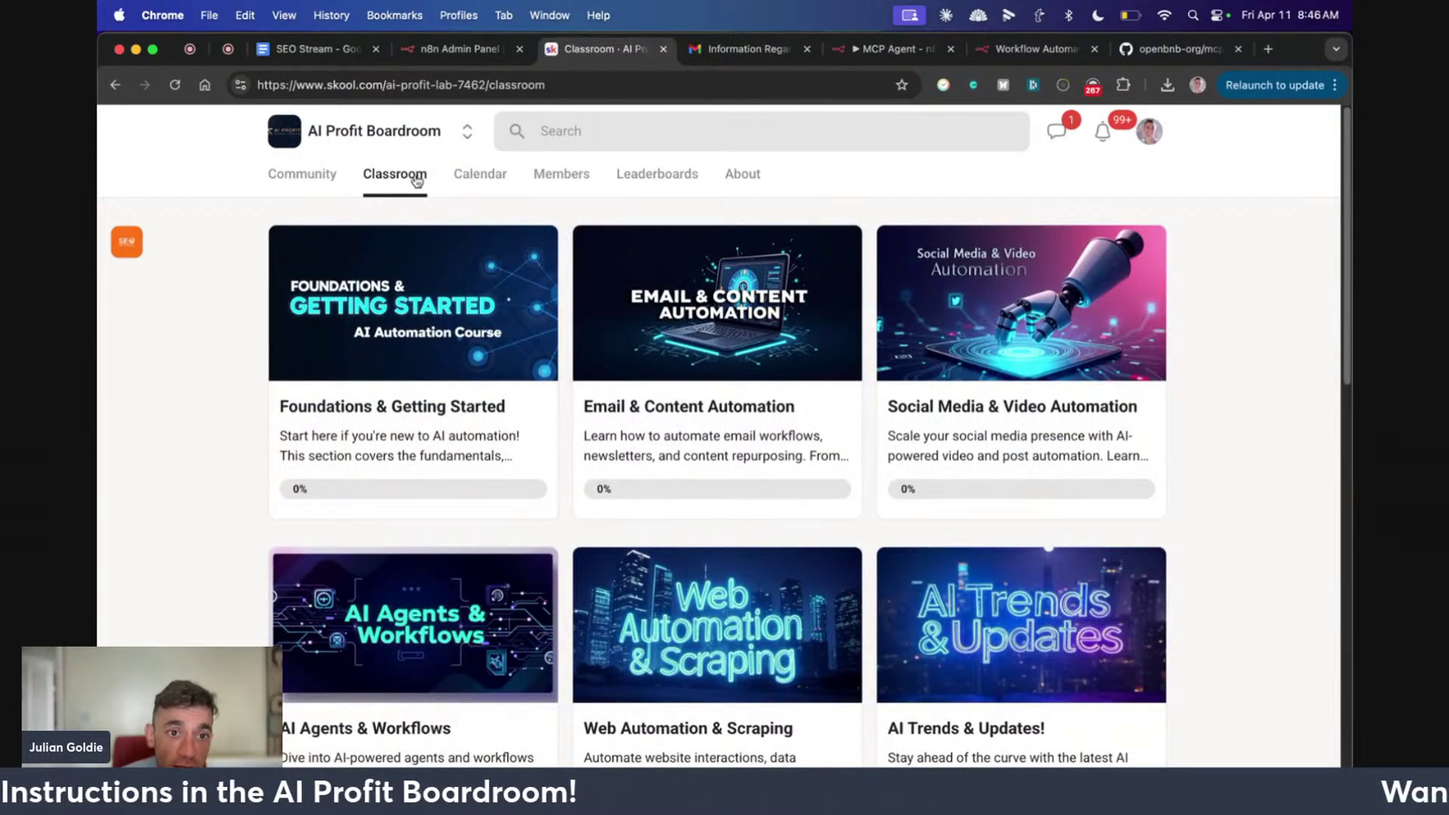
scroll(798, 483, "down", 1)
key("super+bracketleft")
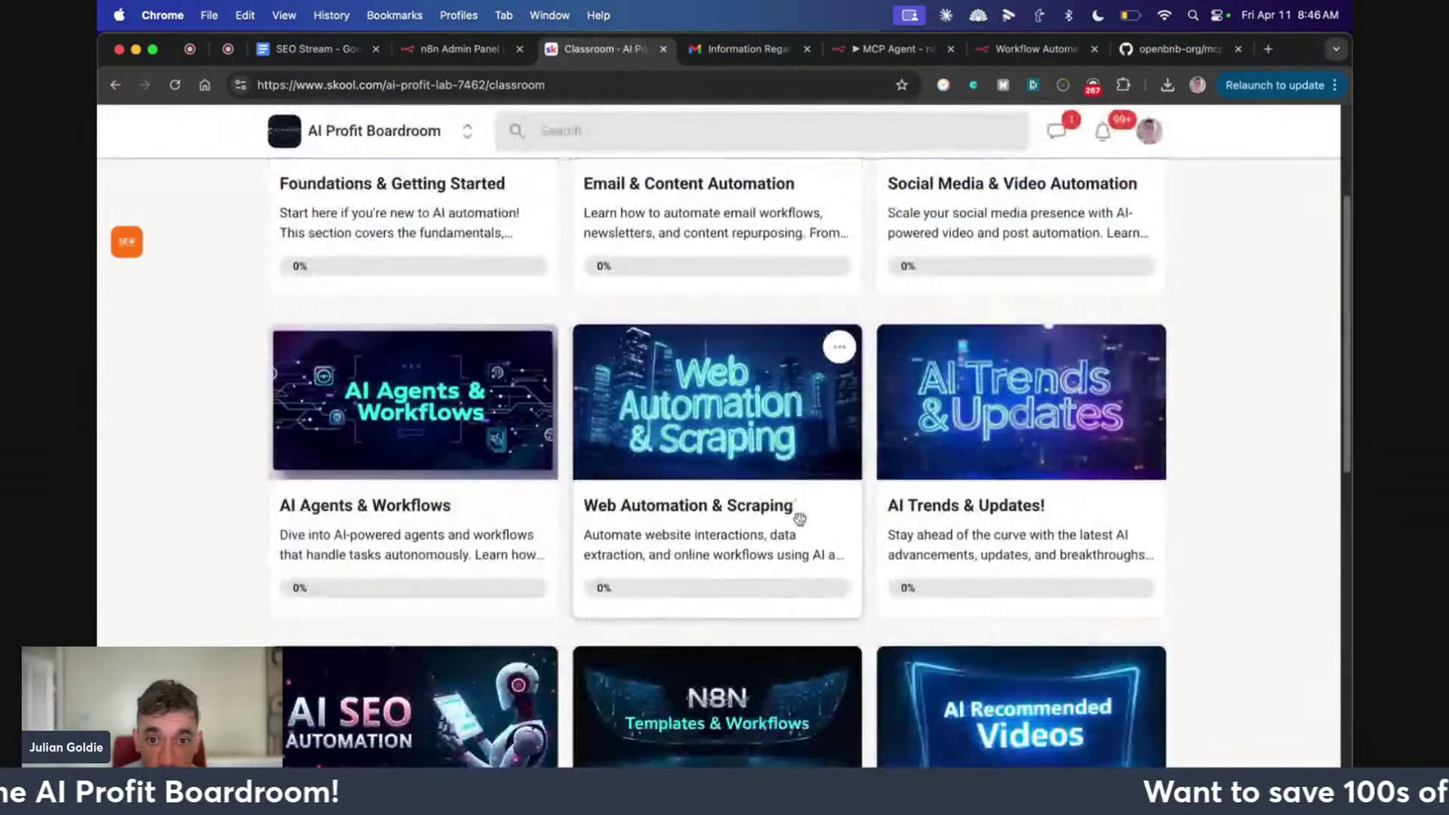
scroll(792, 505, "down", 2)
left_click(701, 390)
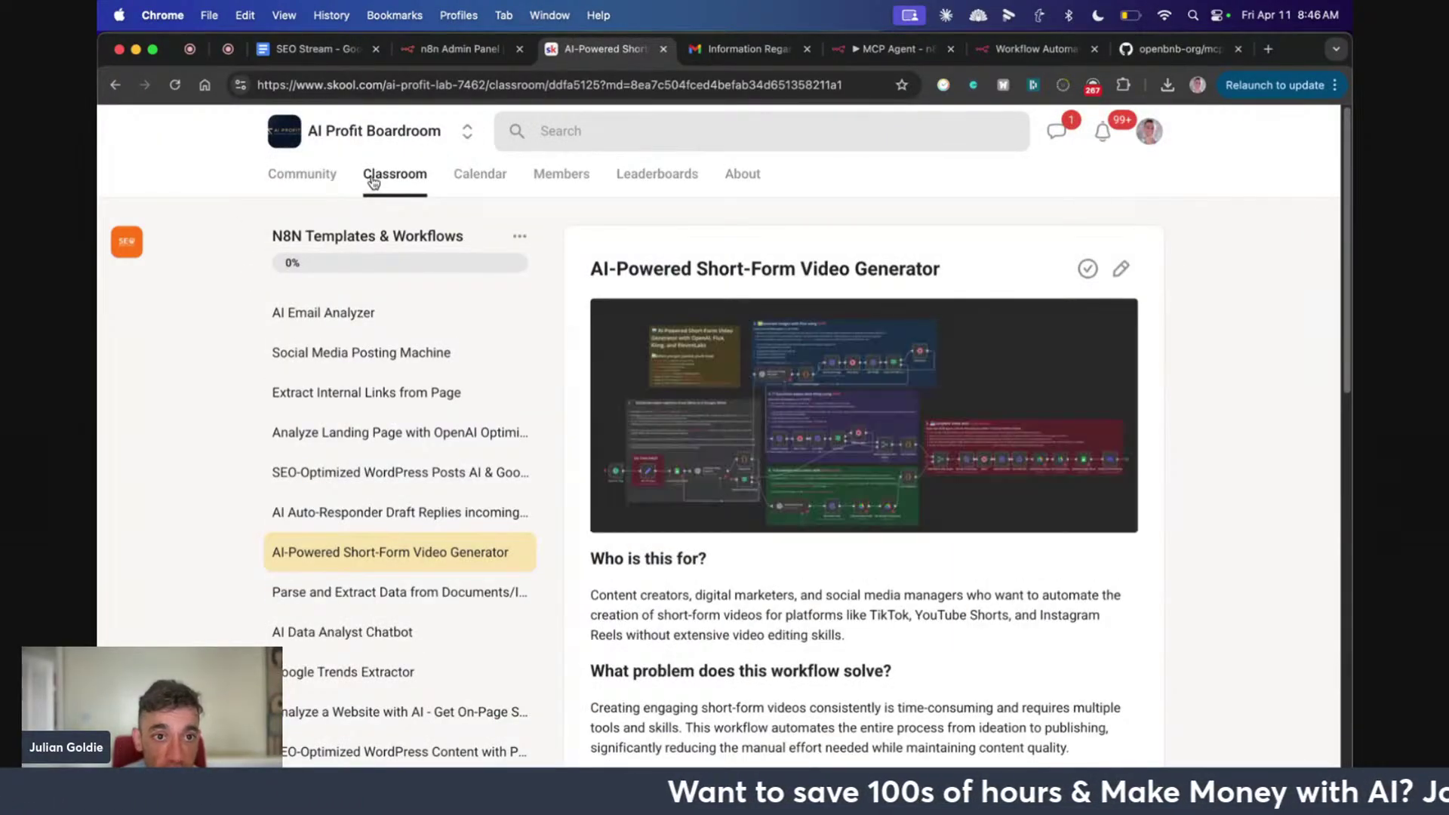
left_click(357, 187)
scroll(977, 494, "down", 3)
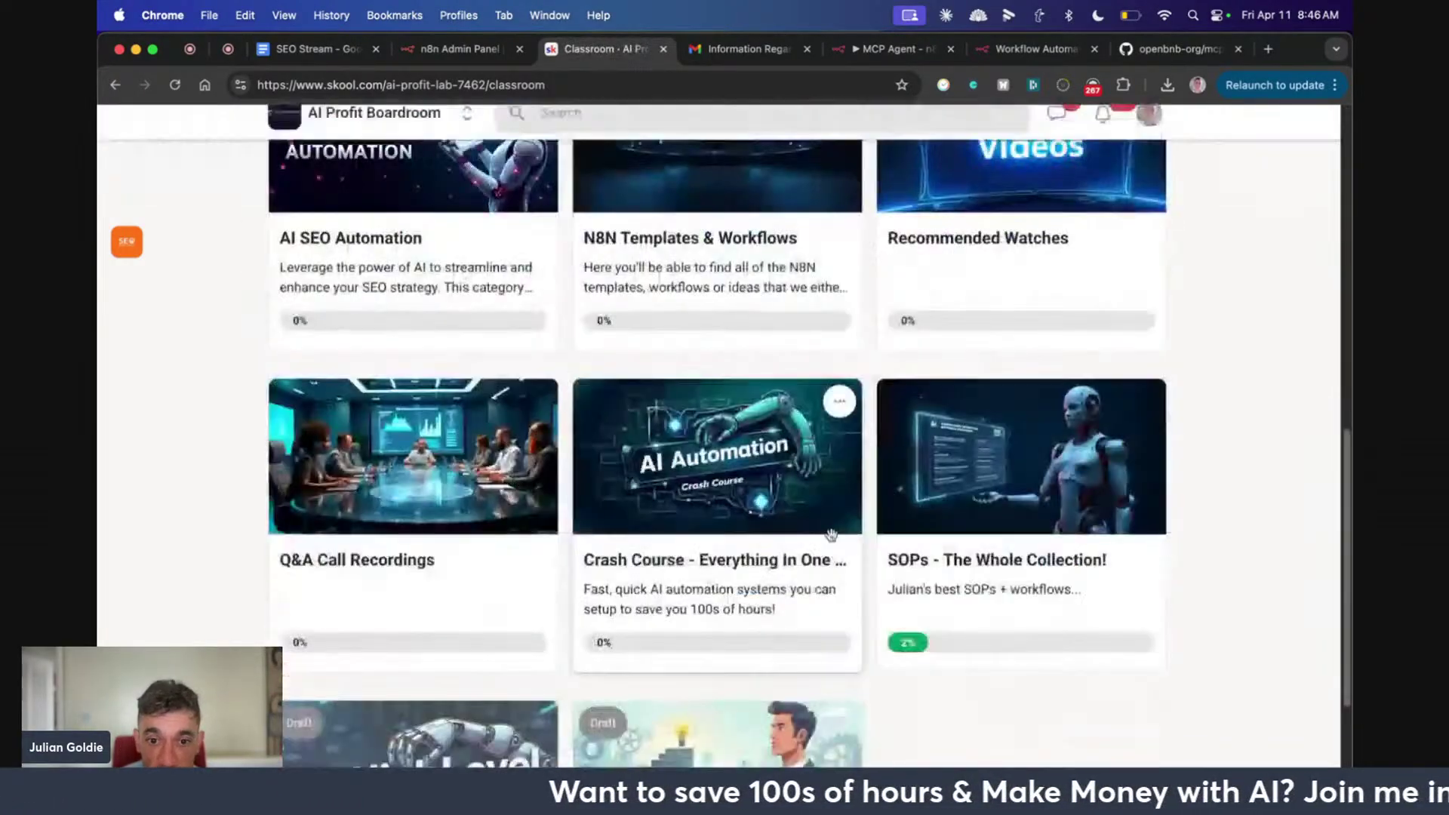
left_click(960, 494)
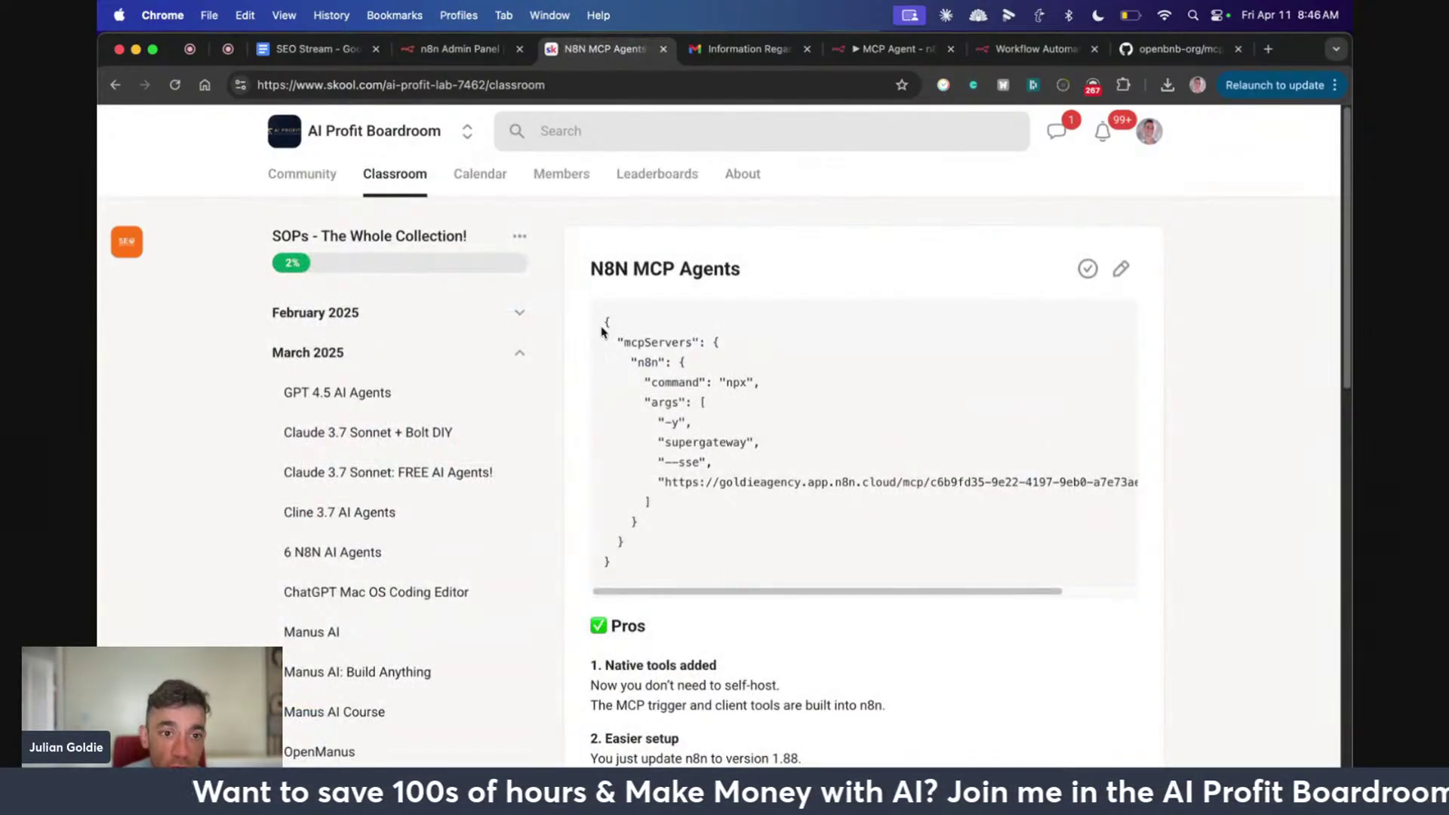
left_click(395, 174)
scroll(297, 129, "down", 3)
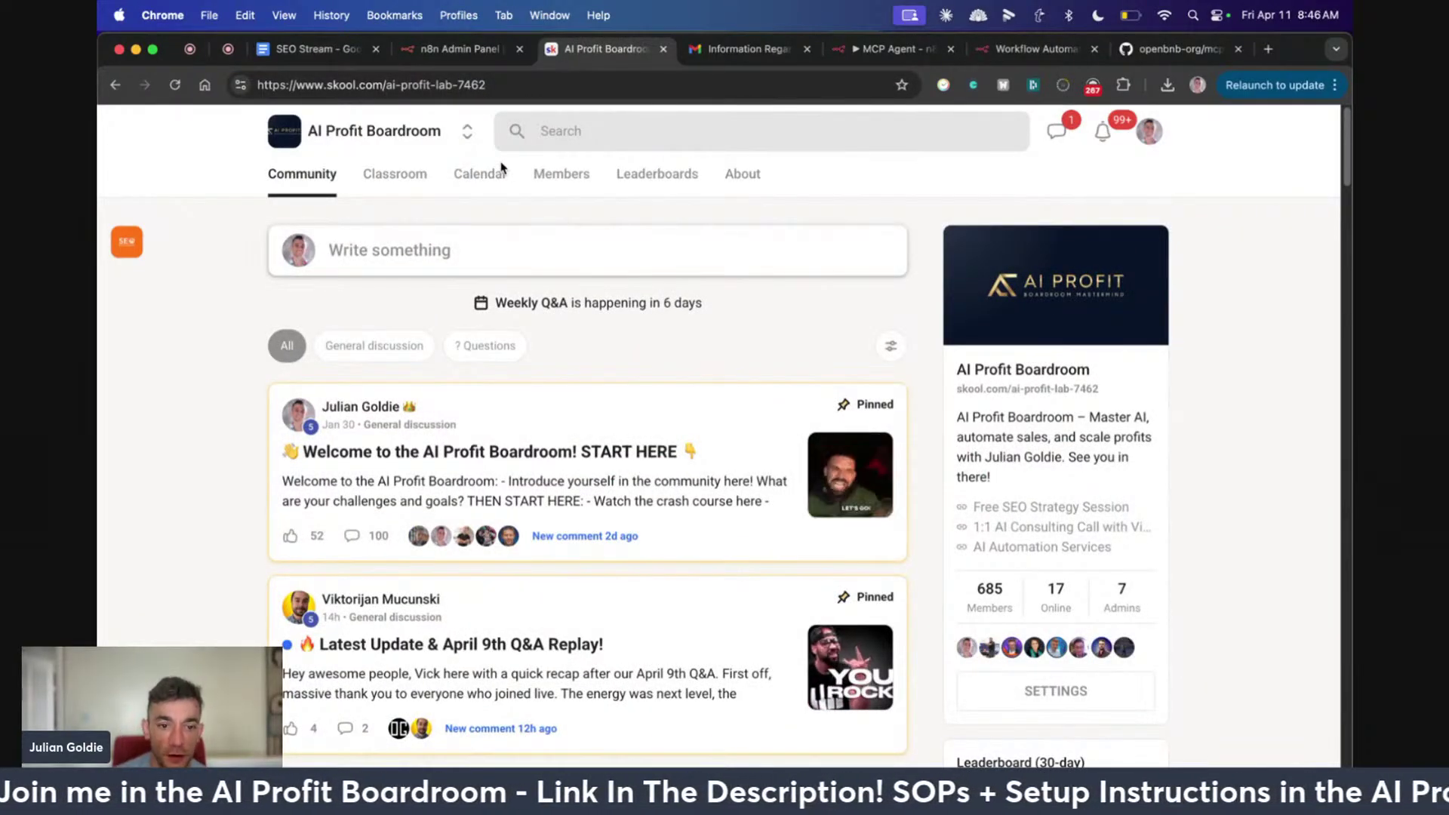
Load go.juliangoldie.com/strategy-session and highlight its heading
key("super+l")
type("go.juliangoldie.com/strategy-session")
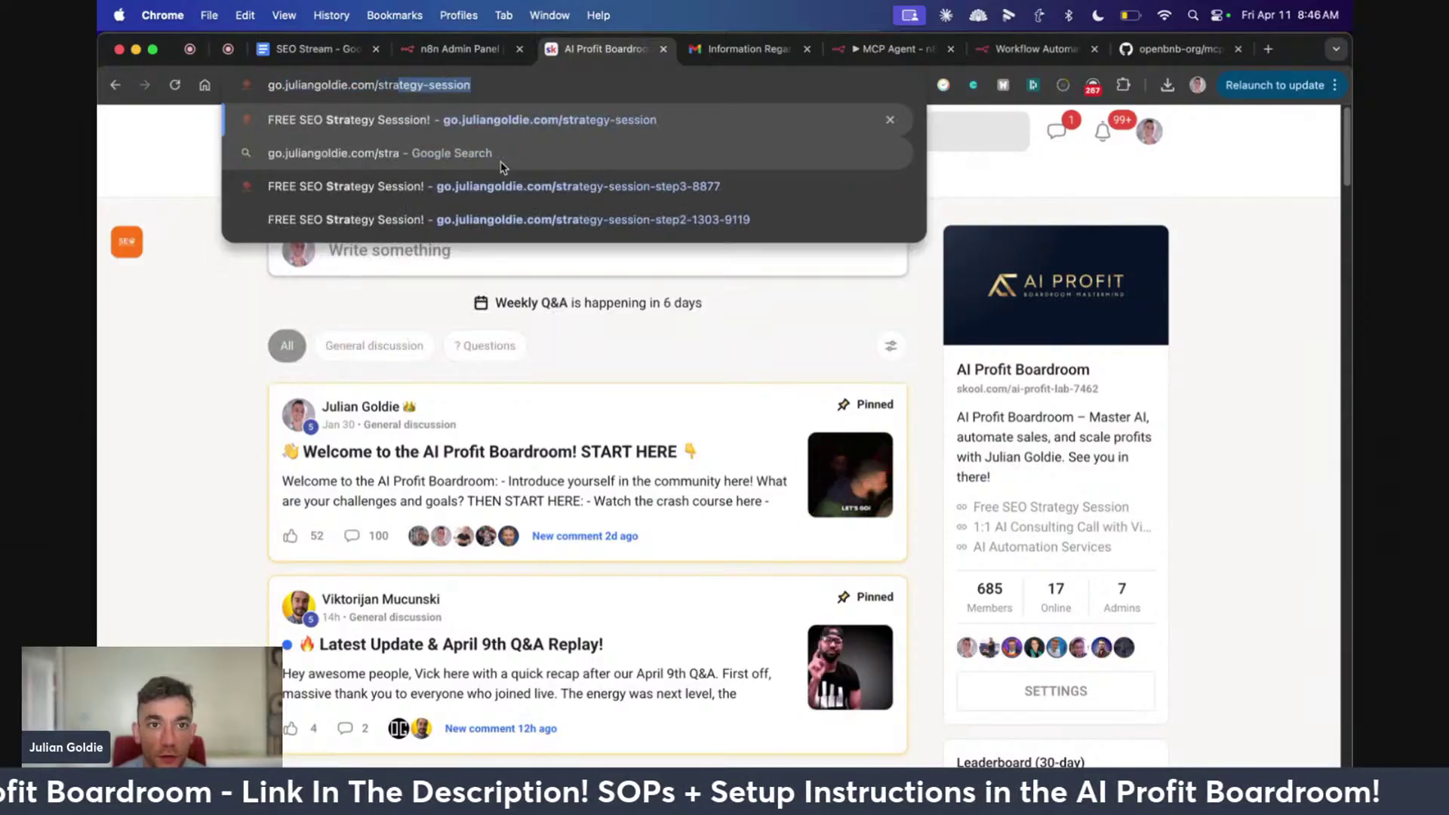
key("Return")
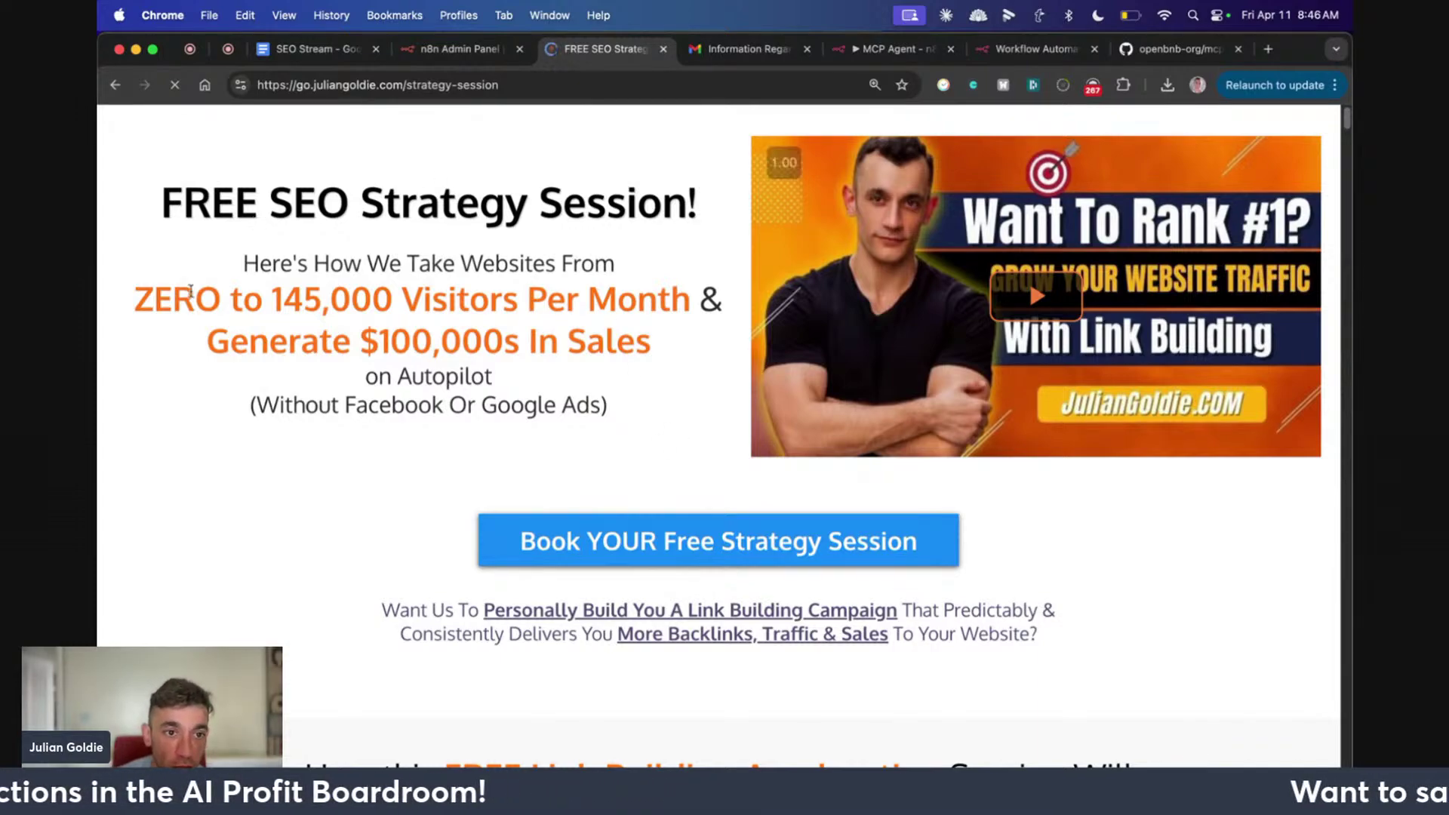
scroll(420, 374, "down", 6)
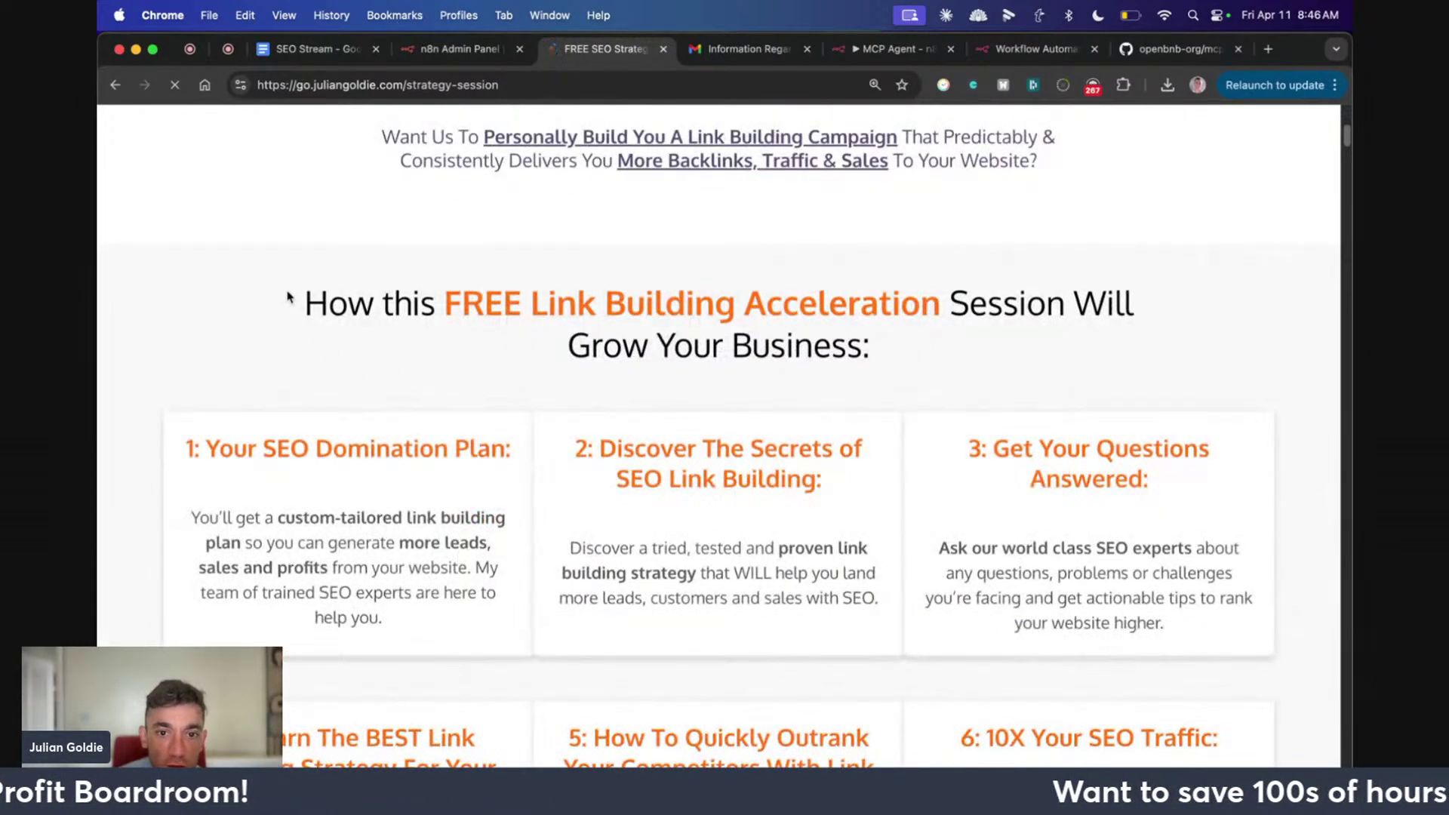
left_click_drag(288, 297, 857, 378)
left_click(890, 372)
Scroll the strategy-session page, highlighting the 'Get Your Questions Answered' and fifth cards, through the testimonials
scroll(889, 372, "down", 3)
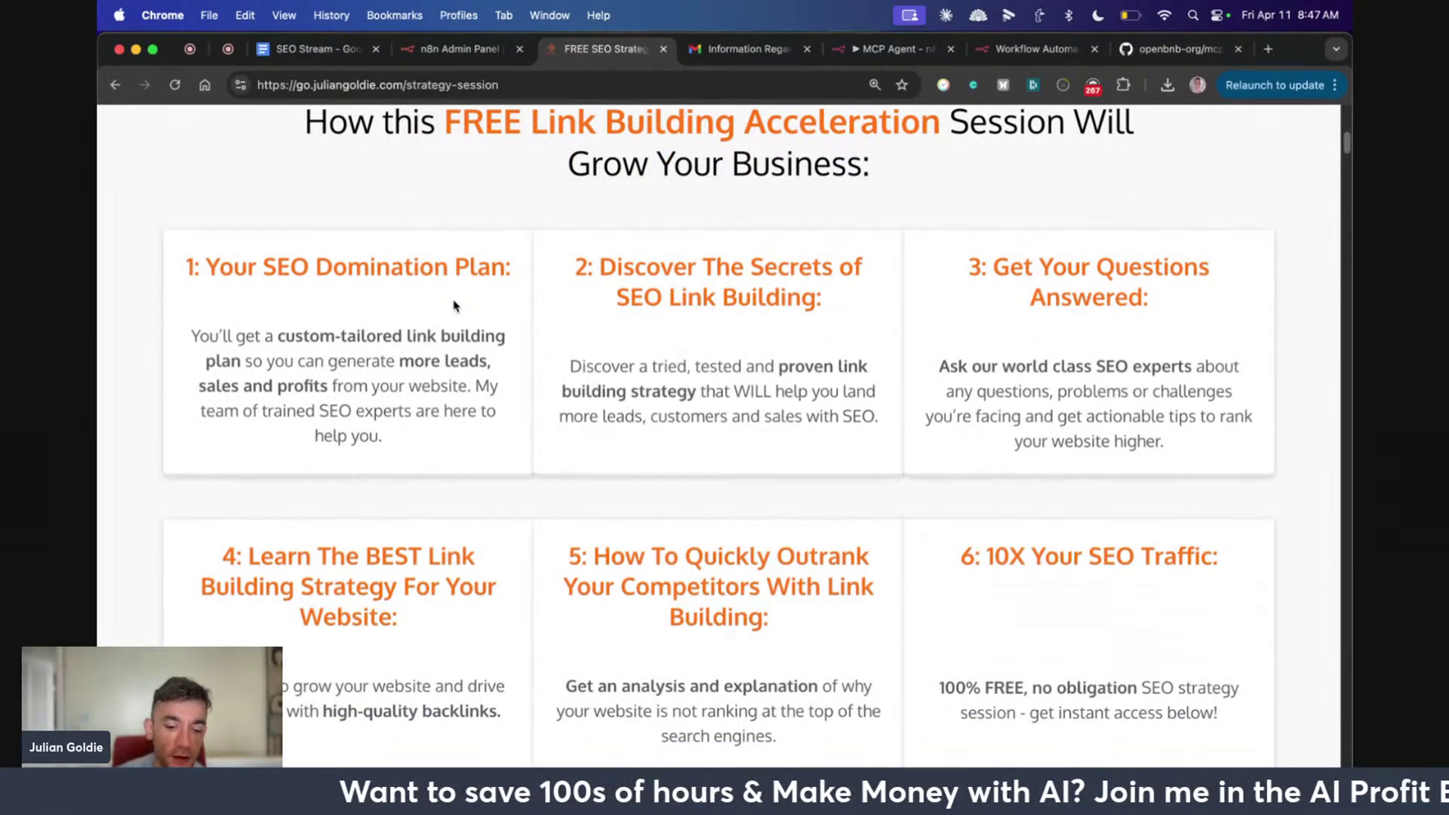
left_click_drag(956, 246, 1238, 467)
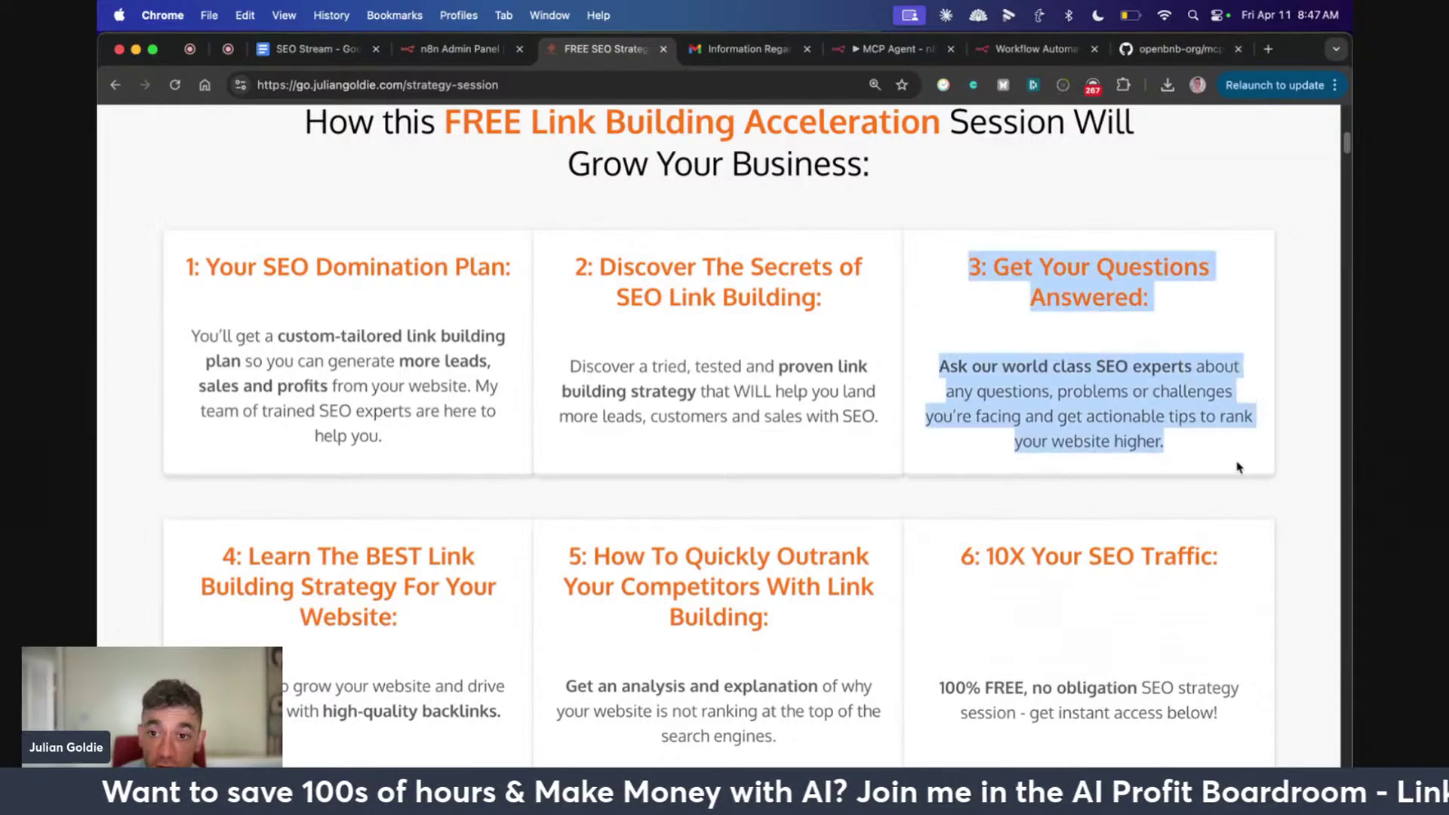
left_click(700, 484)
left_click_drag(553, 533, 866, 741)
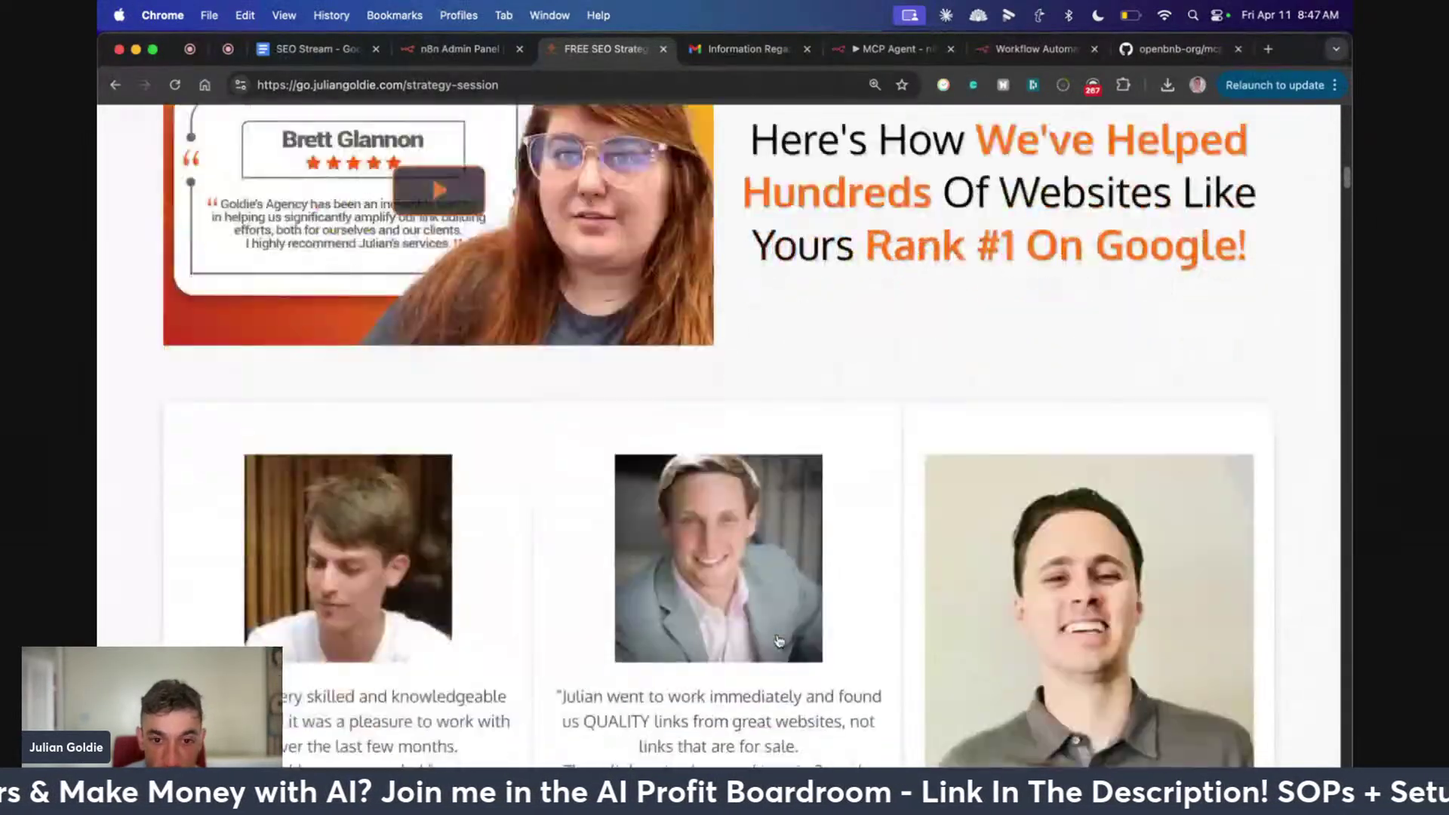
scroll(780, 640, "down", 20)
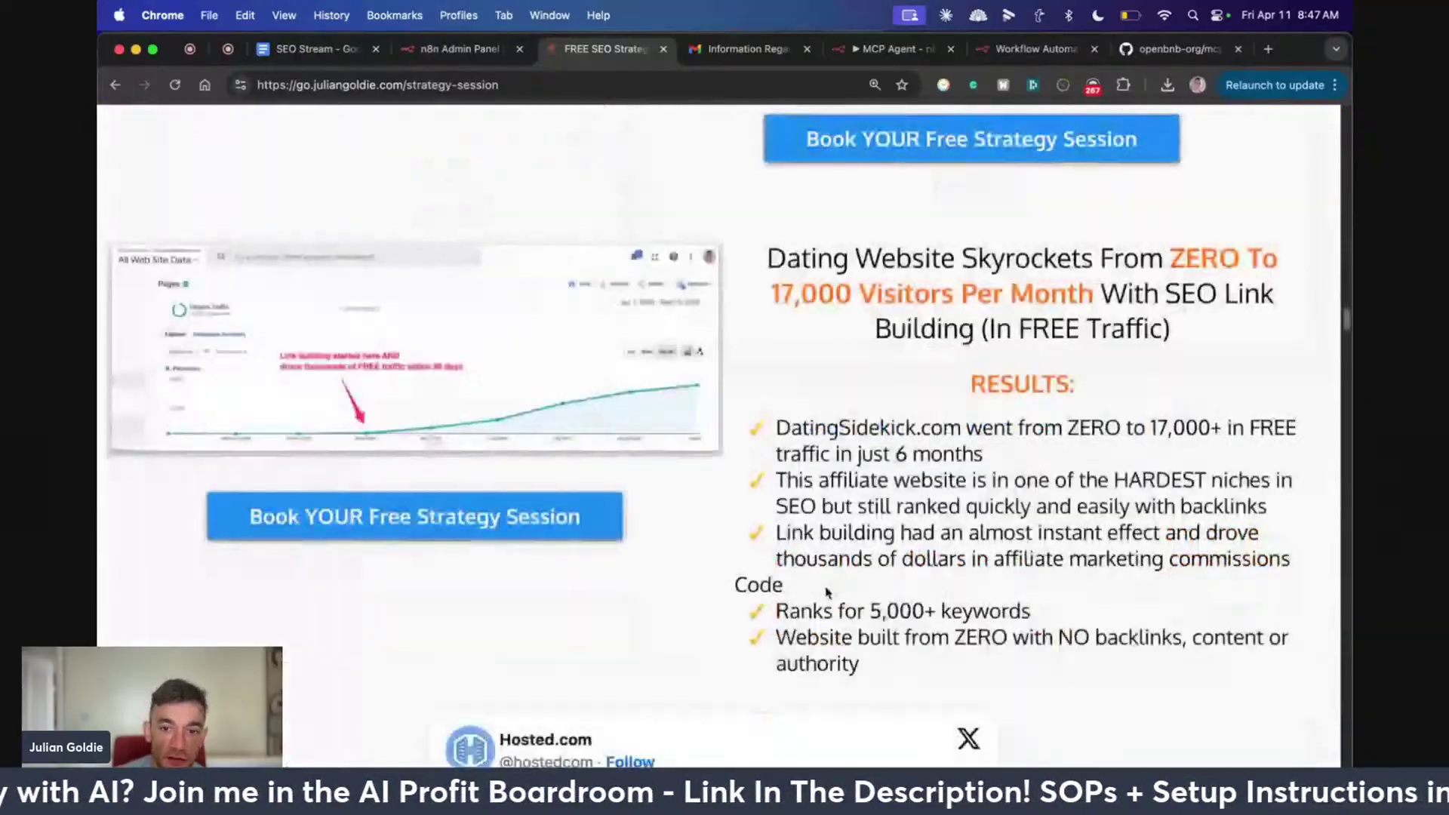
scroll(827, 592, "down", 20)
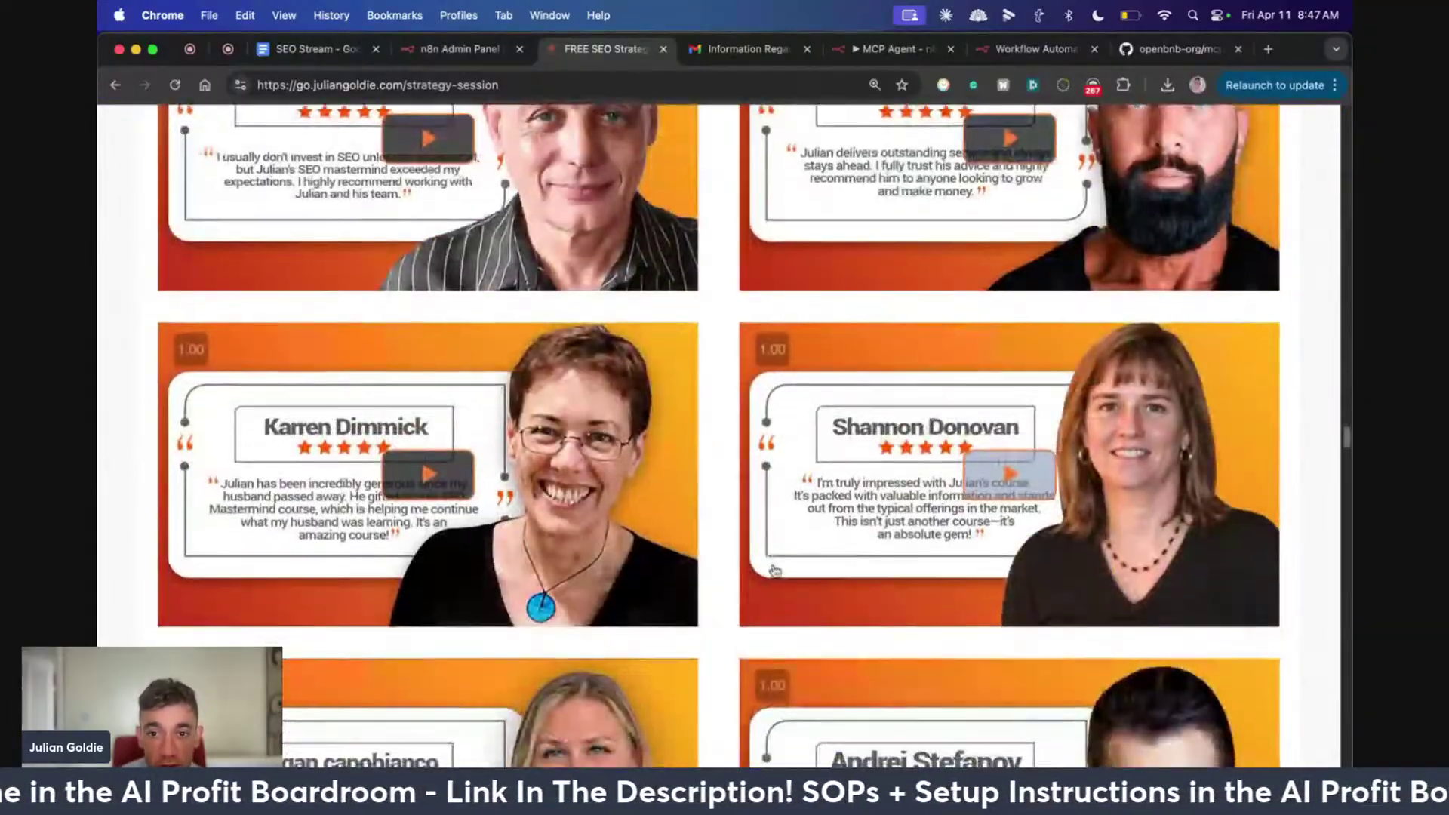
scroll(775, 570, "down", 20)
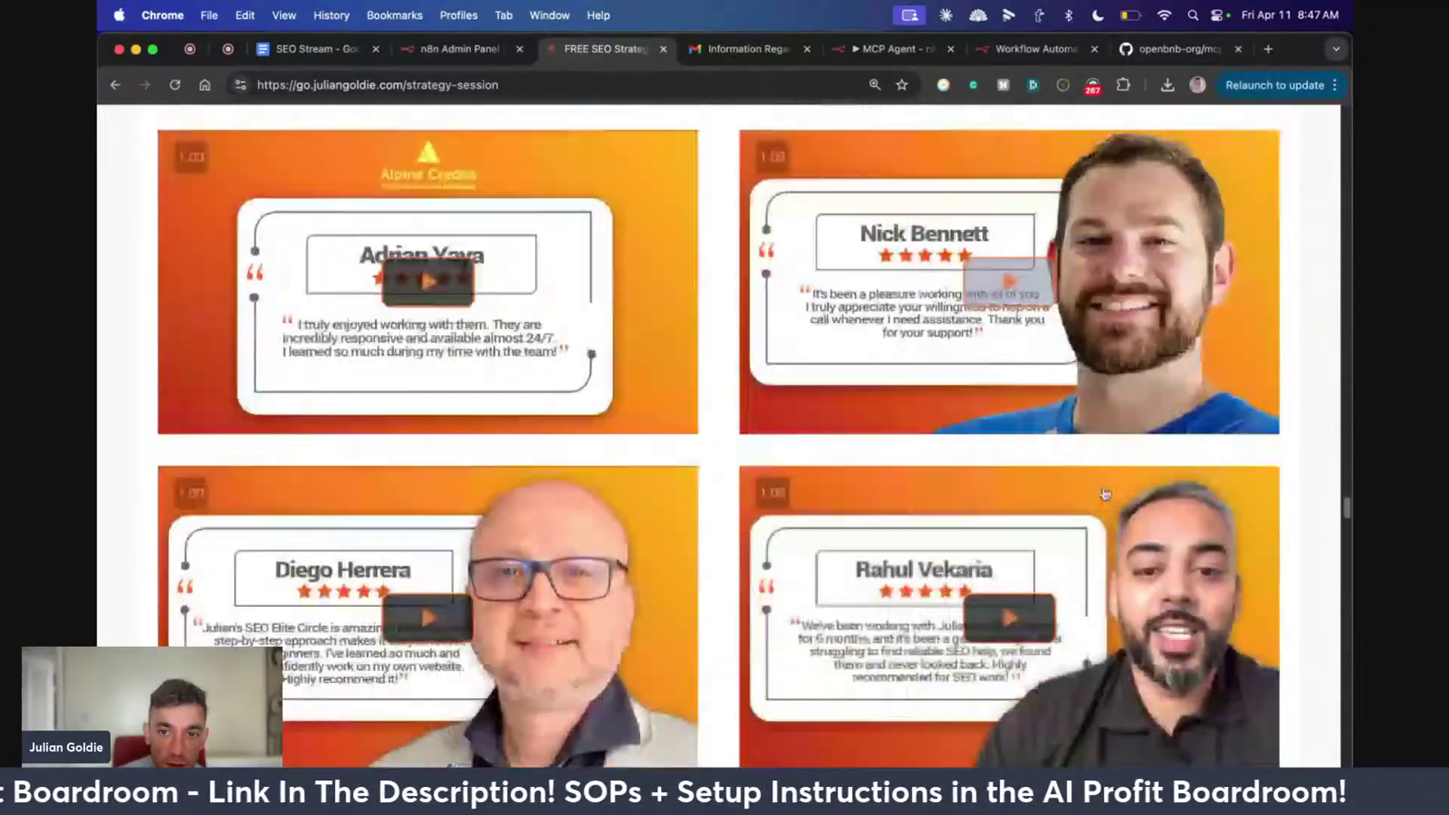
scroll(1104, 495, "down", 20)
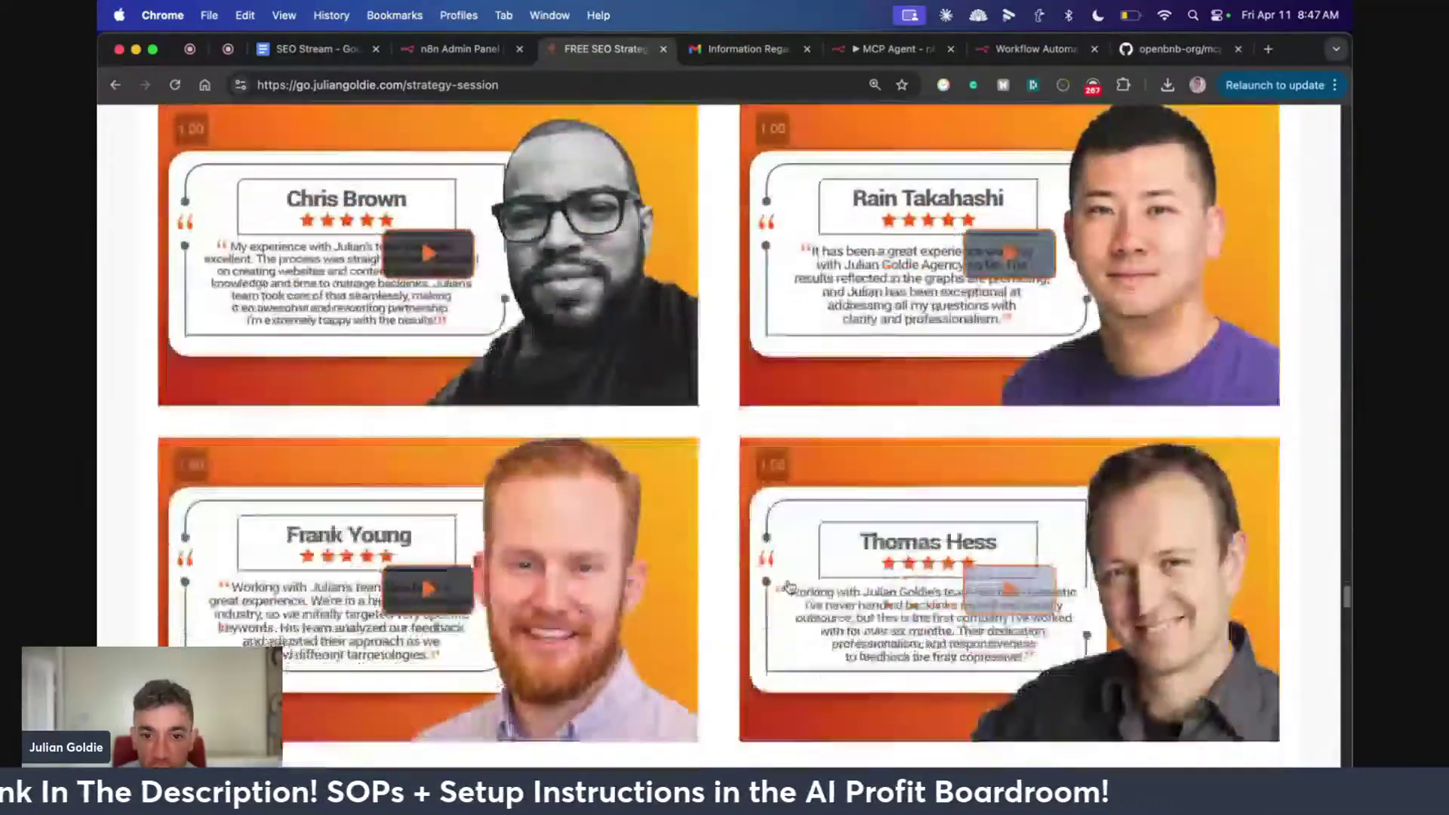
scroll(755, 528, "up", 20)
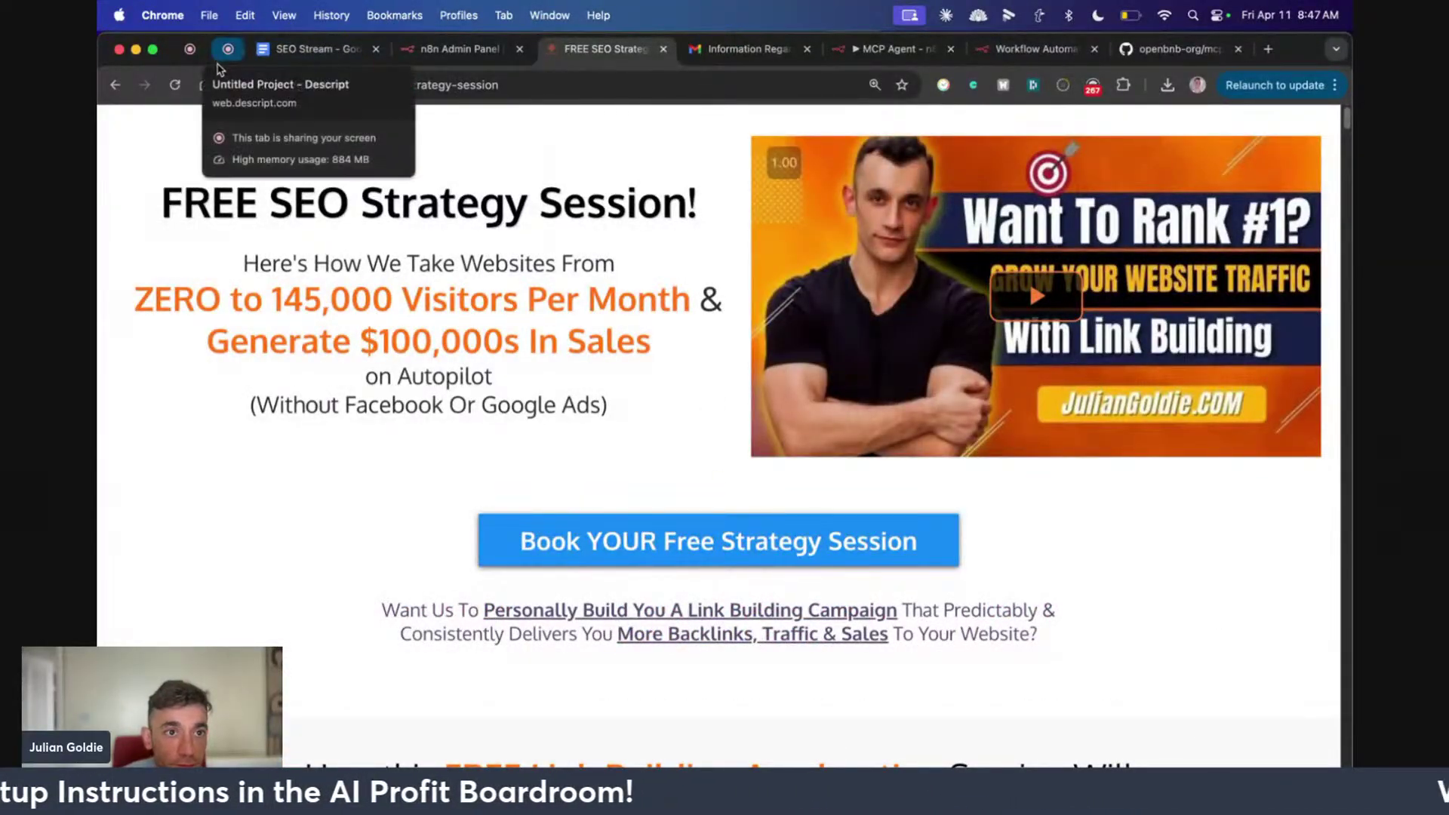
Close the Descript recording preview and return to the StreamYard live stream
left_click(222, 59)
left_click(735, 729)
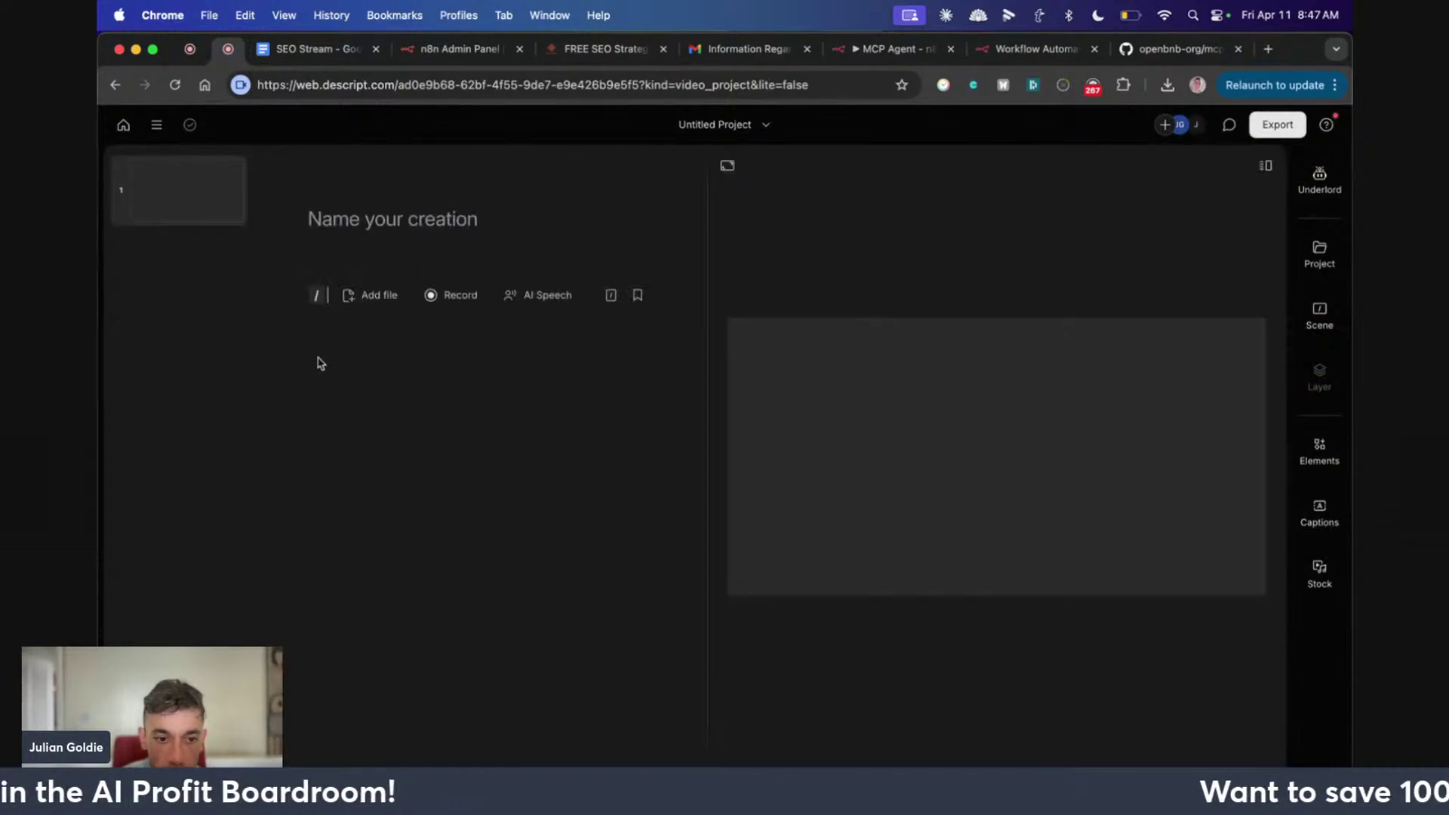
left_click(189, 55)
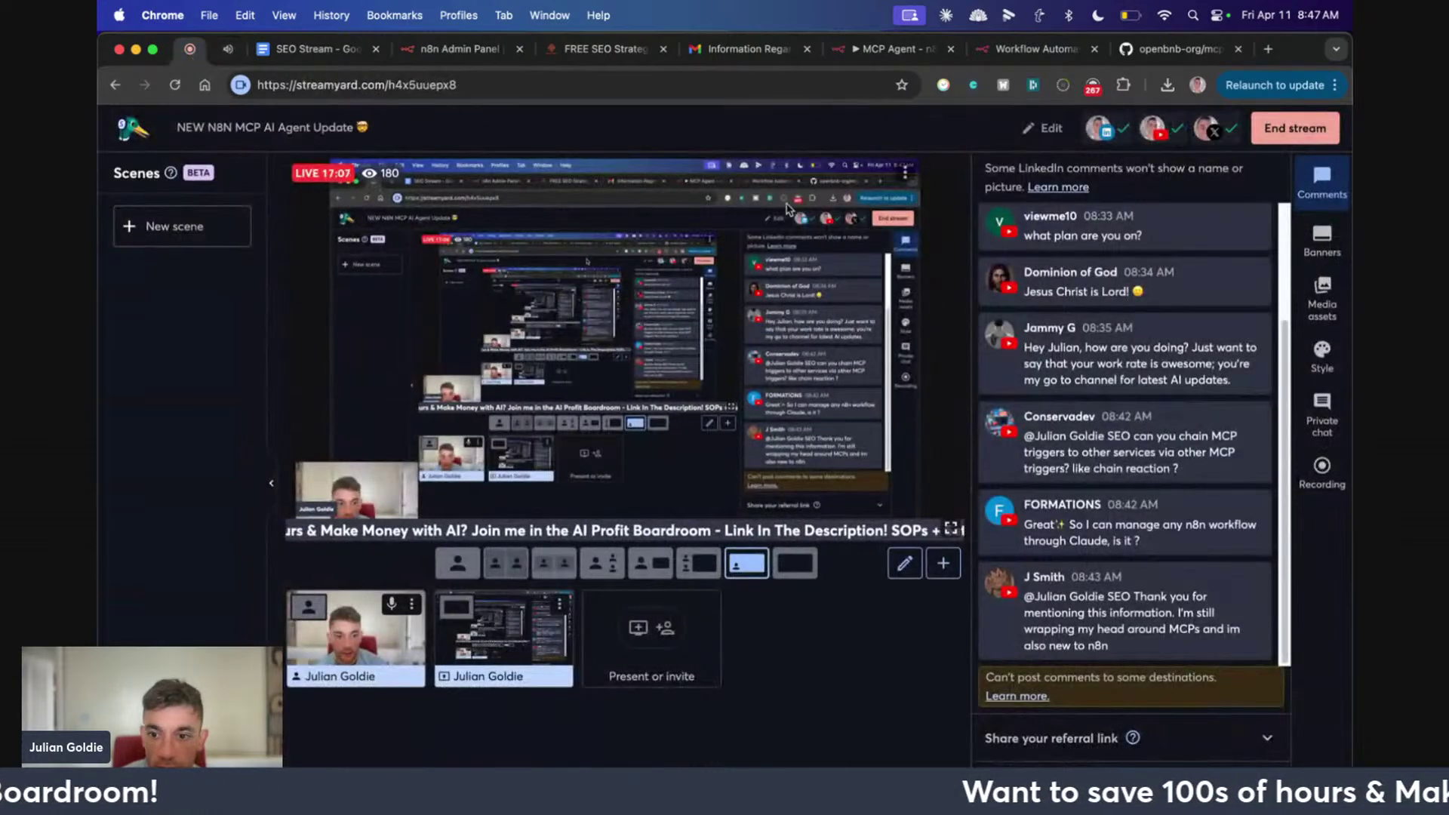